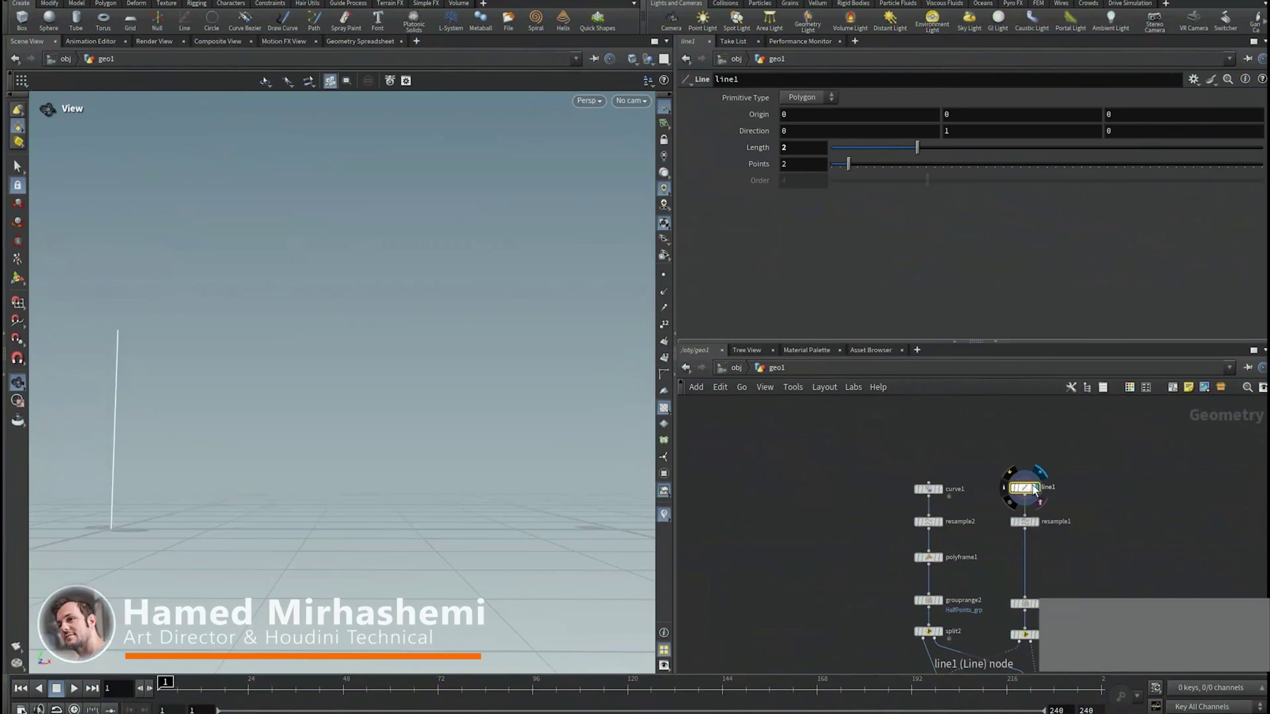
# - Display the resample1 node's result and inspect the points along the vertical line
pyautogui.click(1024, 522)
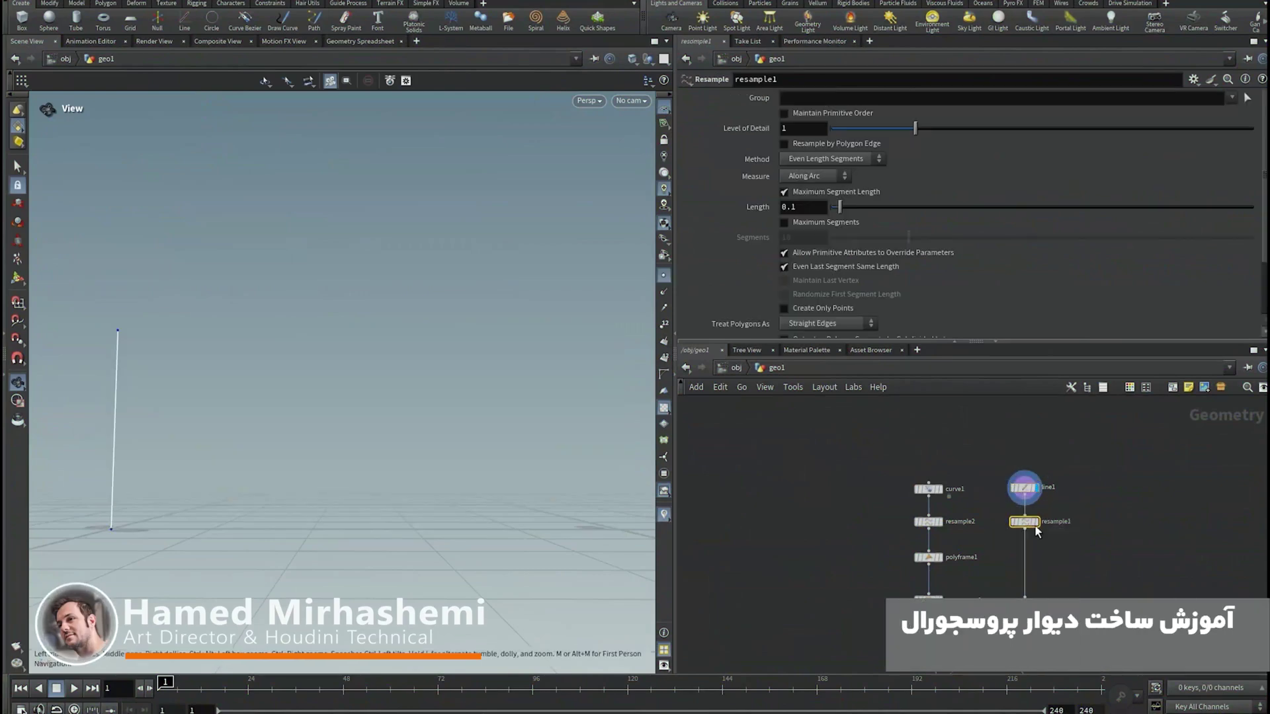
pyautogui.click(1037, 522)
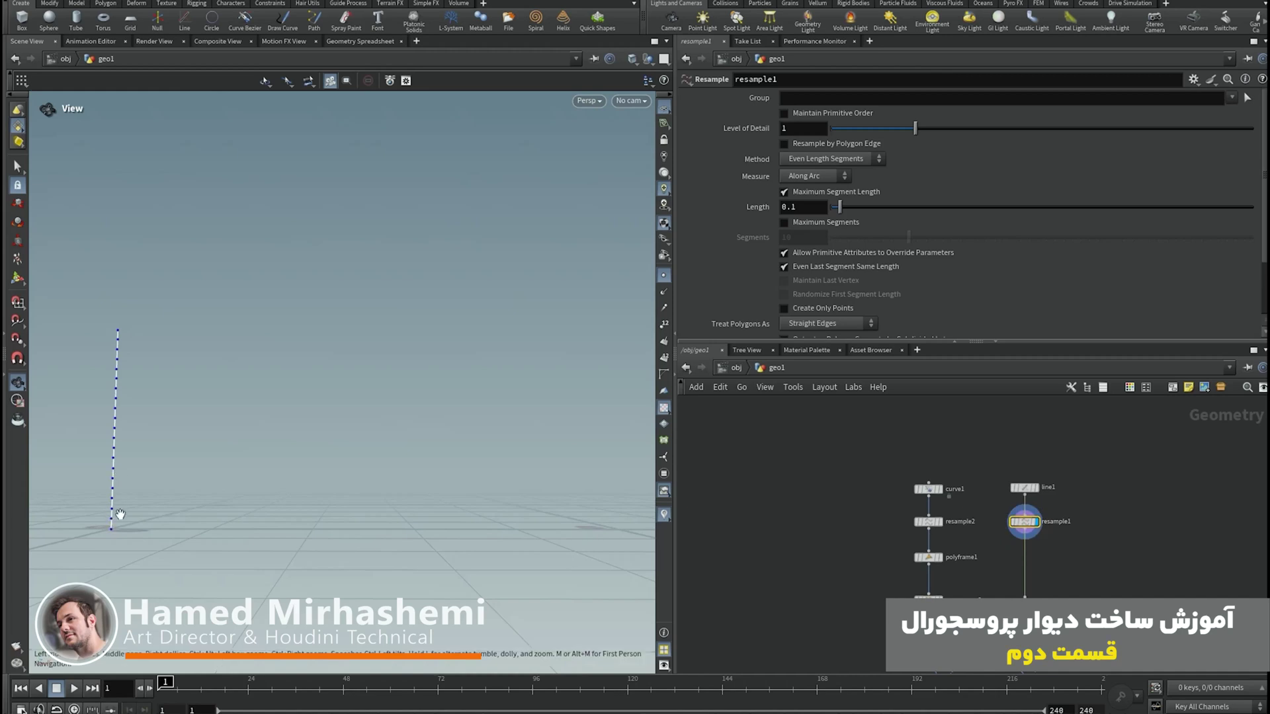
pyautogui.scroll(4, 110, 485)
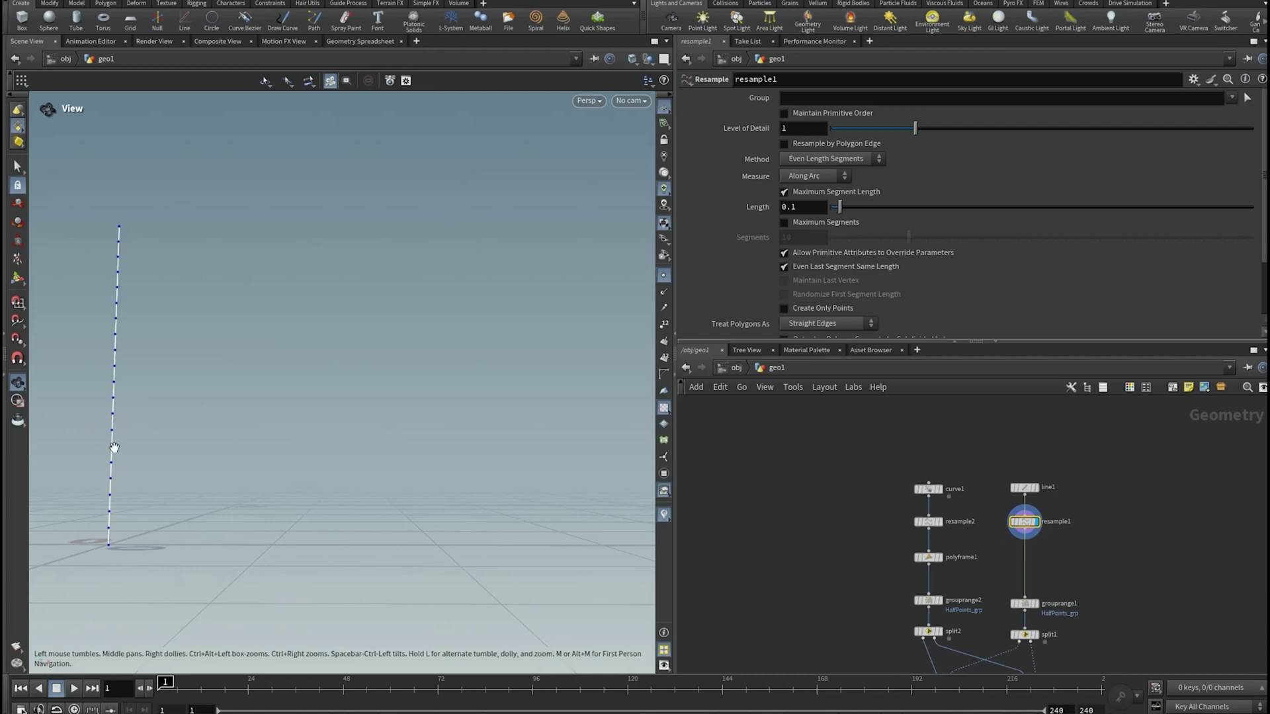
pyautogui.moveTo(104, 522)
pyautogui.mouseDown()
pyautogui.moveTo(102, 533)
pyautogui.moveTo(105, 493)
pyautogui.moveTo(104, 520)
pyautogui.mouseUp()
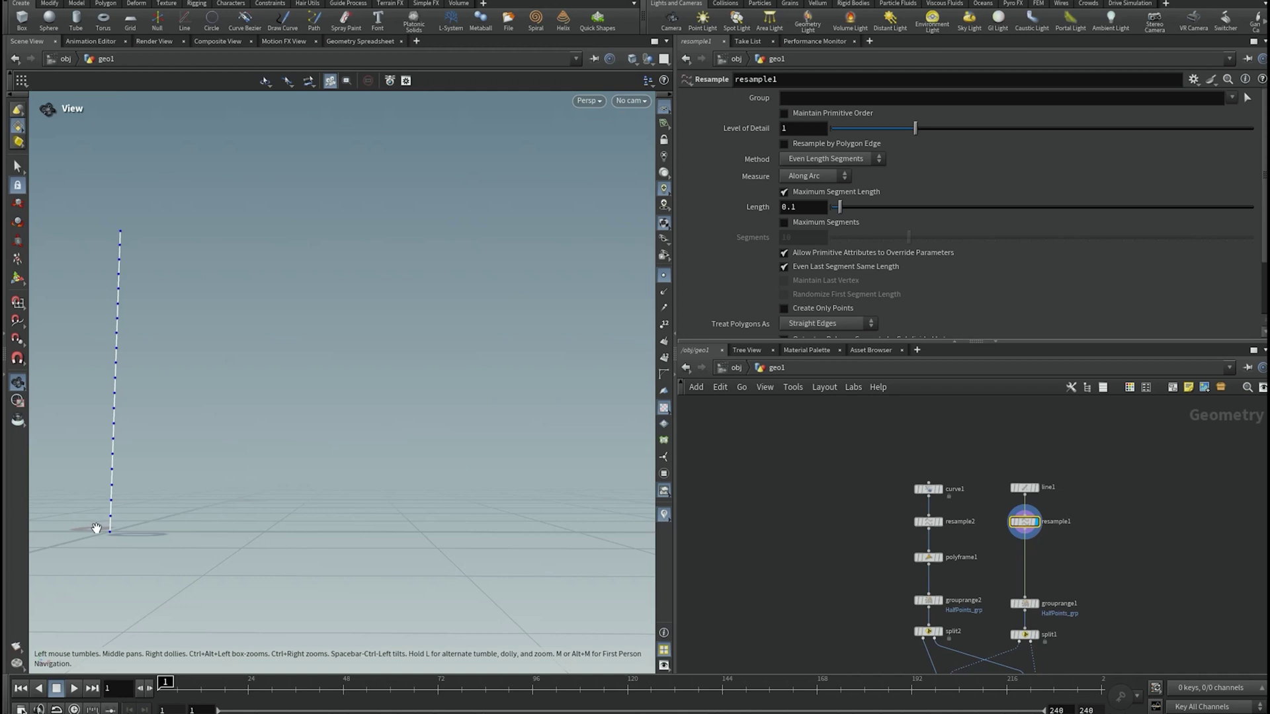
pyautogui.click(939, 523)
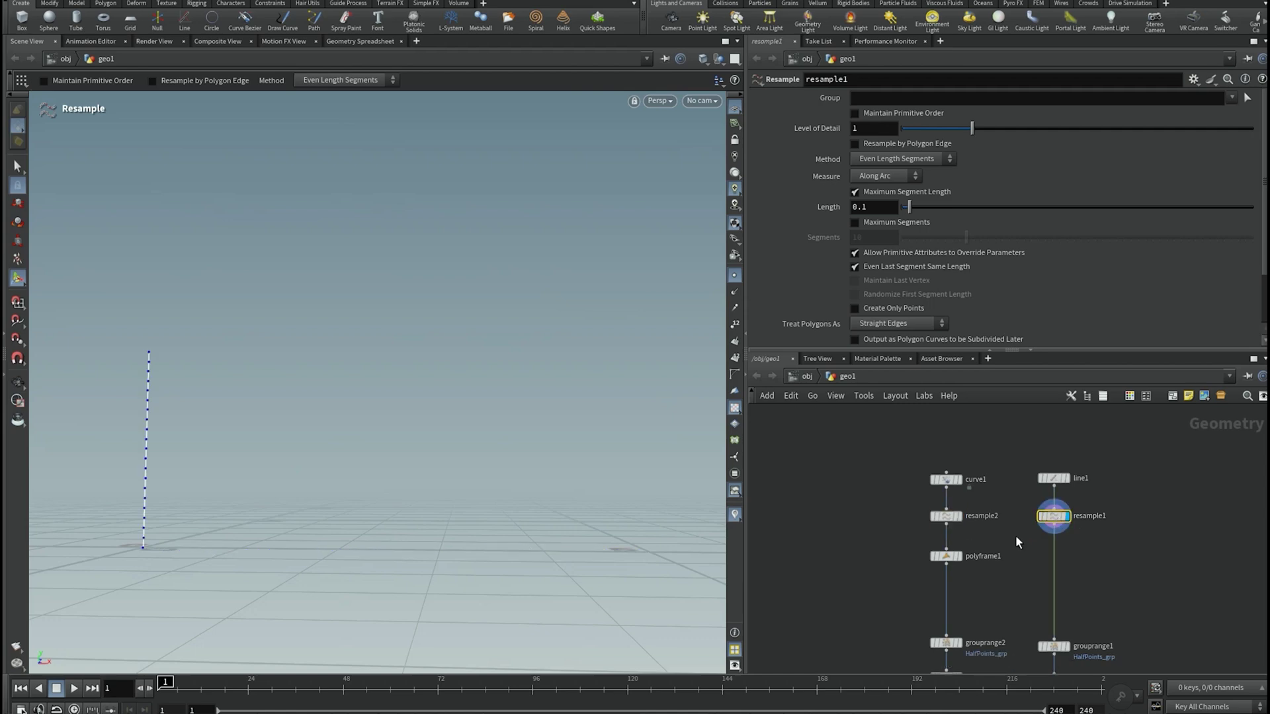
# - Add a Point VOP node beside the line branch and connect resample1's output to its first input
pyautogui.moveTo(1016, 535); pyautogui.dragTo(1084, 539)
pyautogui.press('Tab')
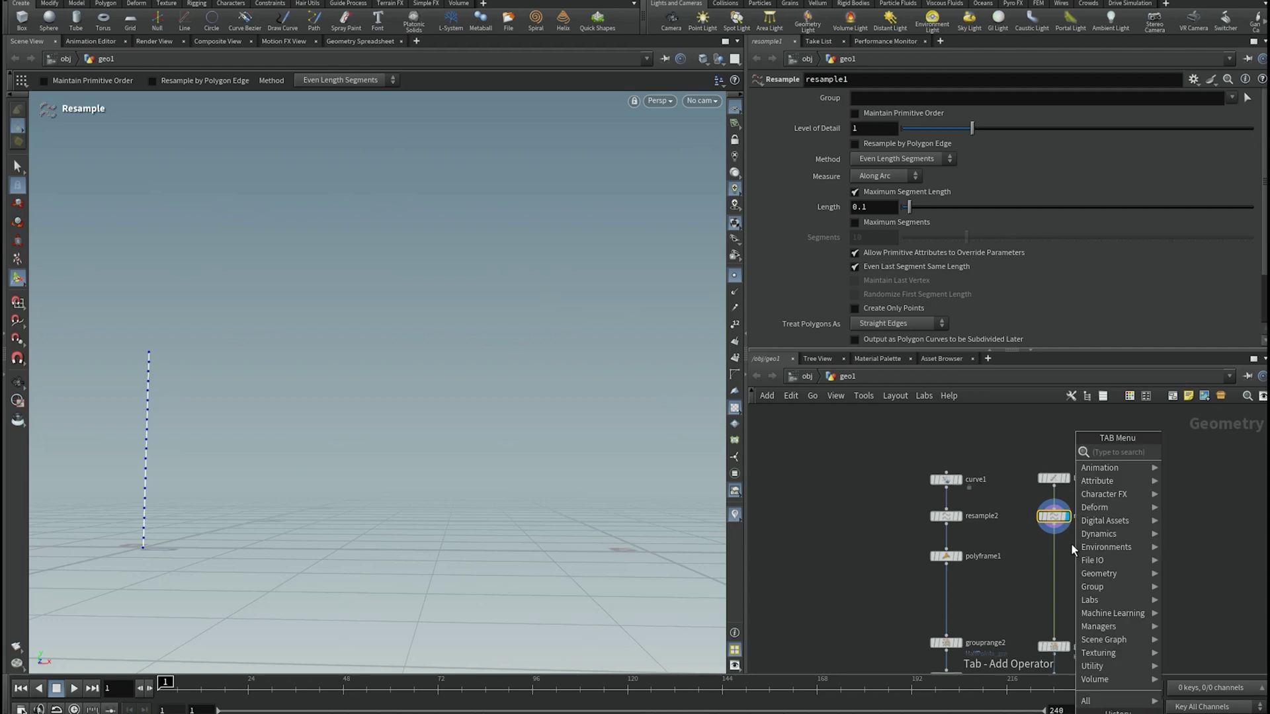
pyautogui.write('vop')
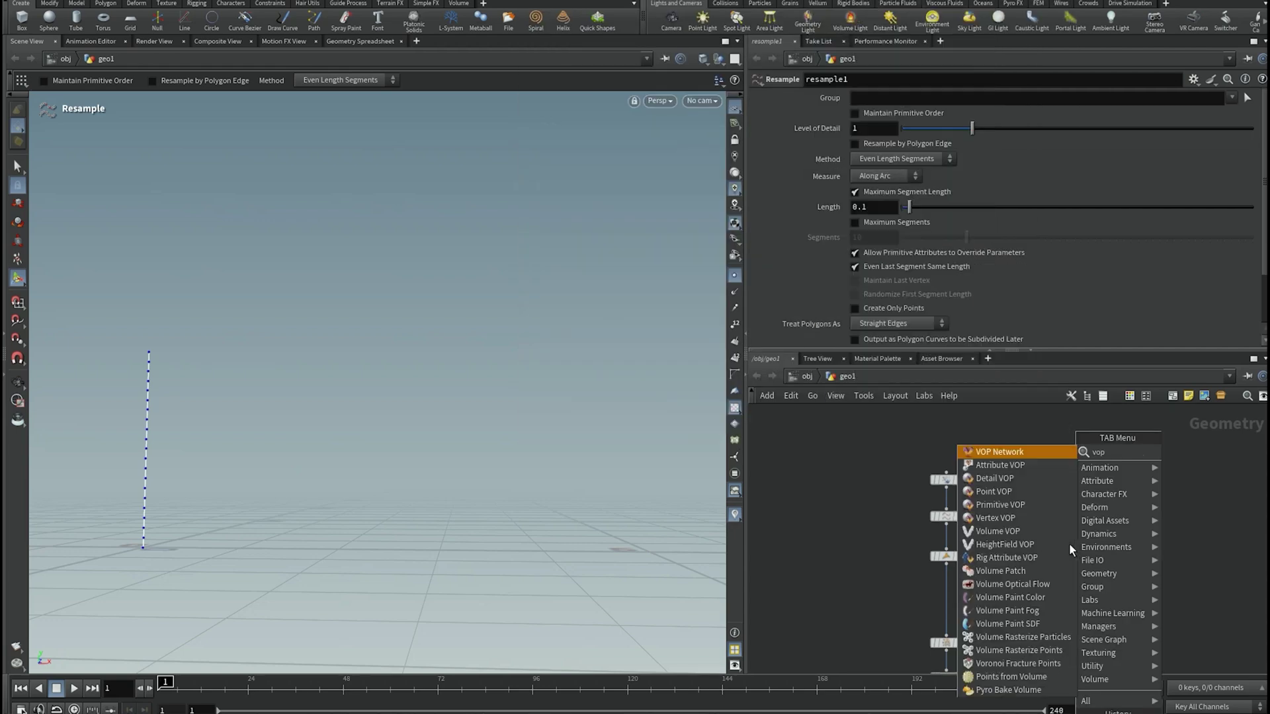
pyautogui.click(992, 492)
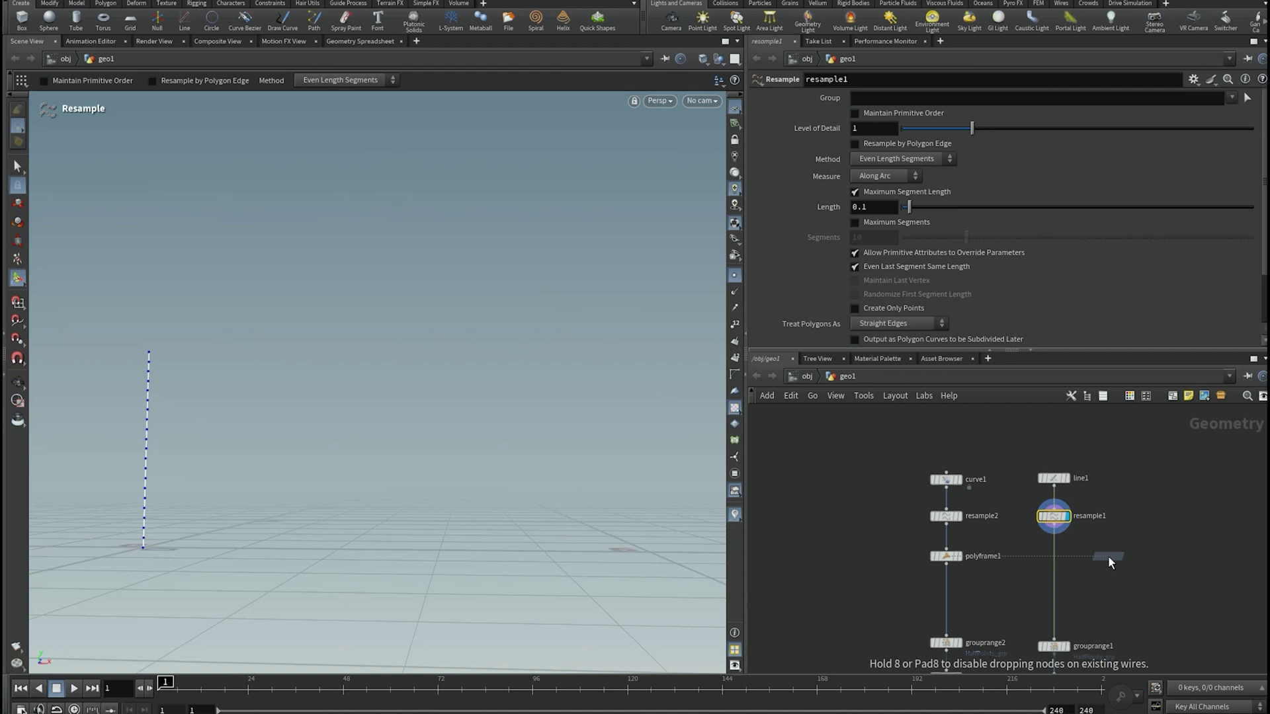
pyautogui.click(1109, 556)
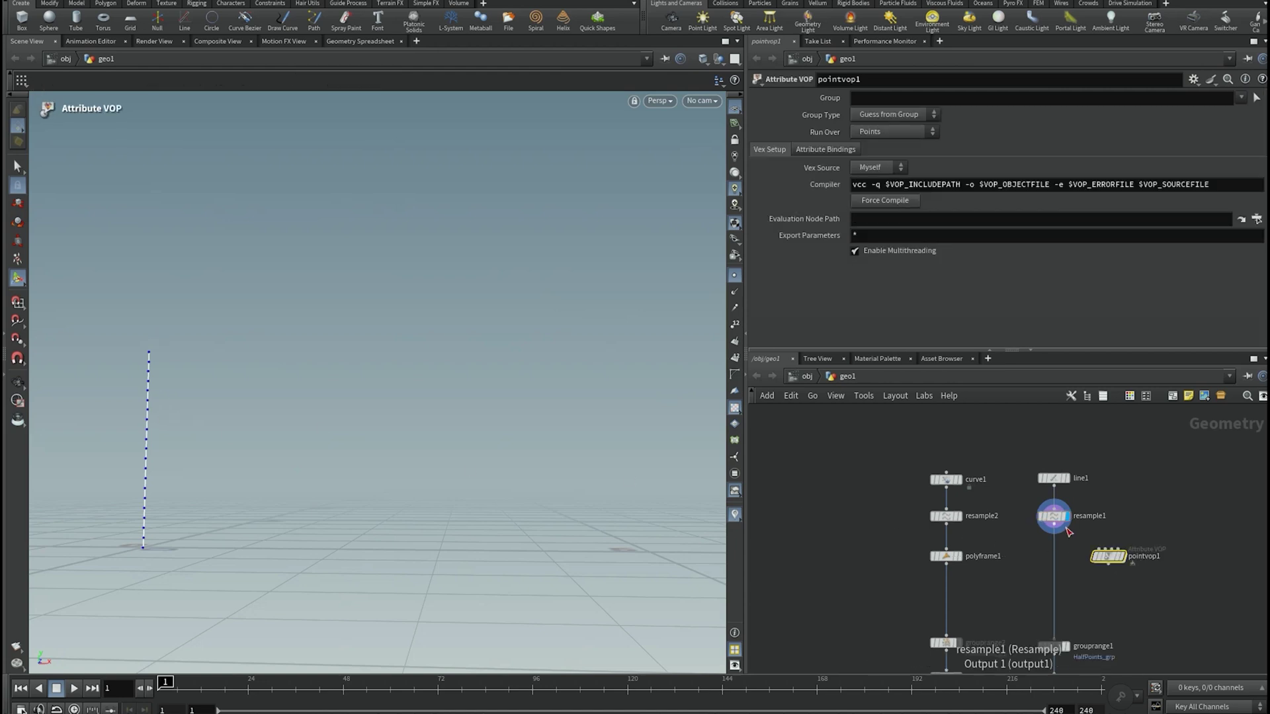
pyautogui.moveTo(1057, 529); pyautogui.dragTo(1094, 555)
pyautogui.click(1095, 556)
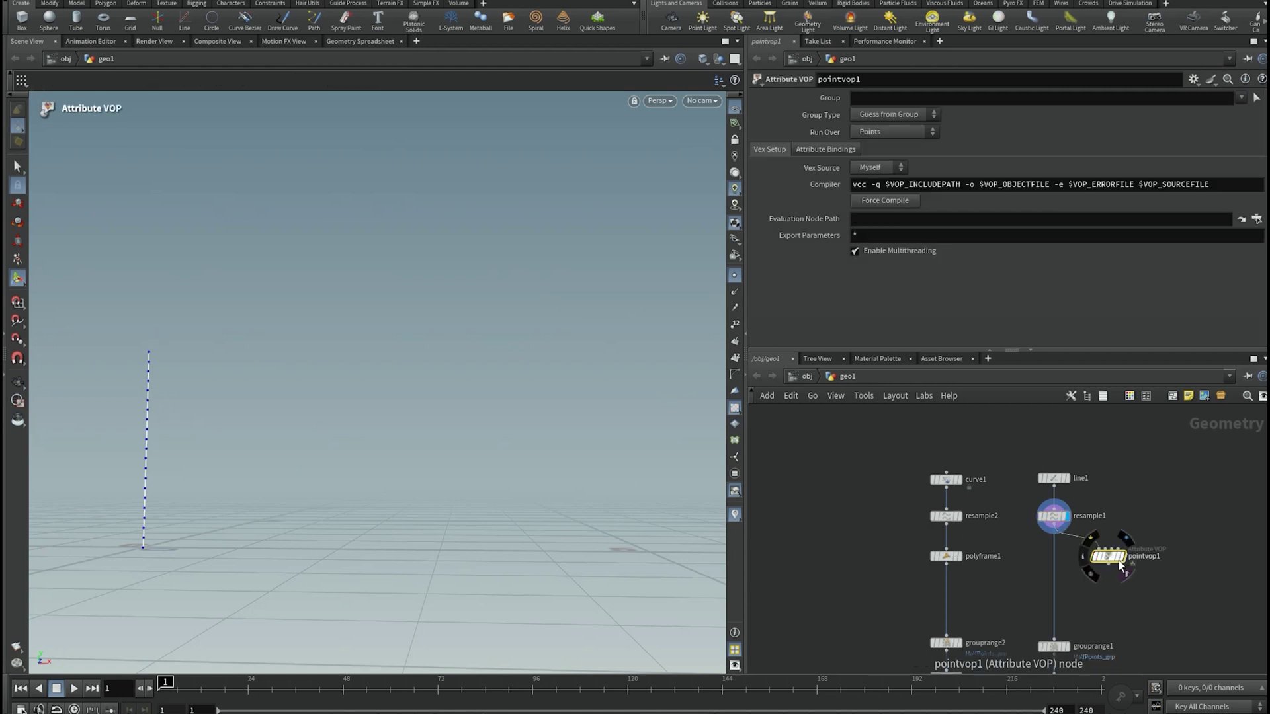
# - Display the point VOP, enter its network, and move the global parameters and output nodes further apart
pyautogui.click(1121, 558)
pyautogui.doubleClick(1111, 559)
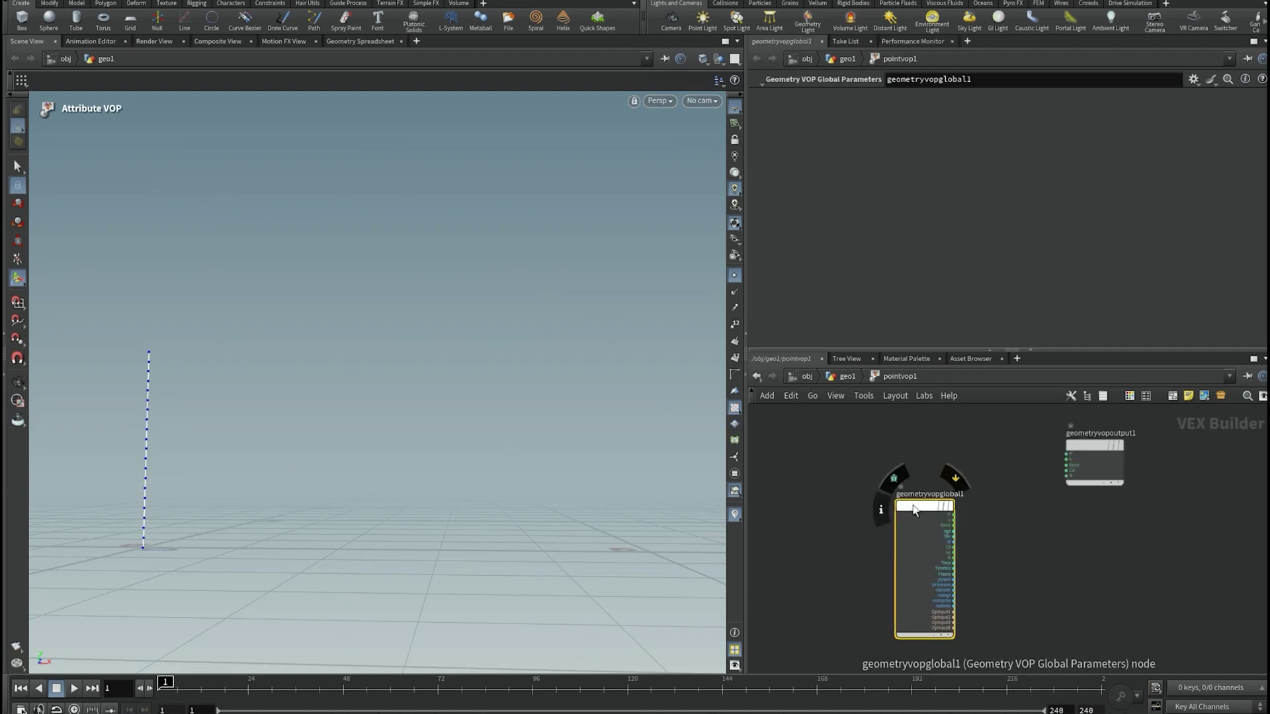
pyautogui.moveTo(916, 506); pyautogui.dragTo(806, 459)
pyautogui.moveTo(1095, 445); pyautogui.dragTo(1163, 488)
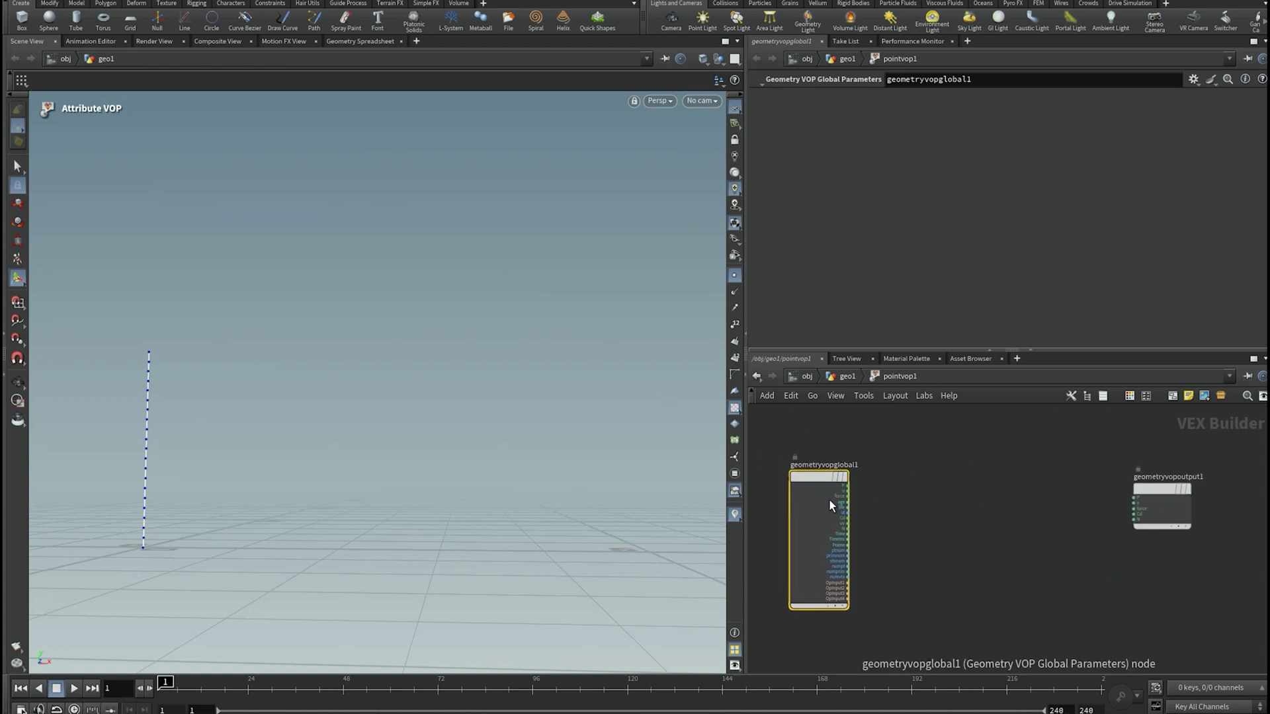
# - Examine the outputs of the global parameters node, especially the position vector P
pyautogui.scroll(3, 820, 473)
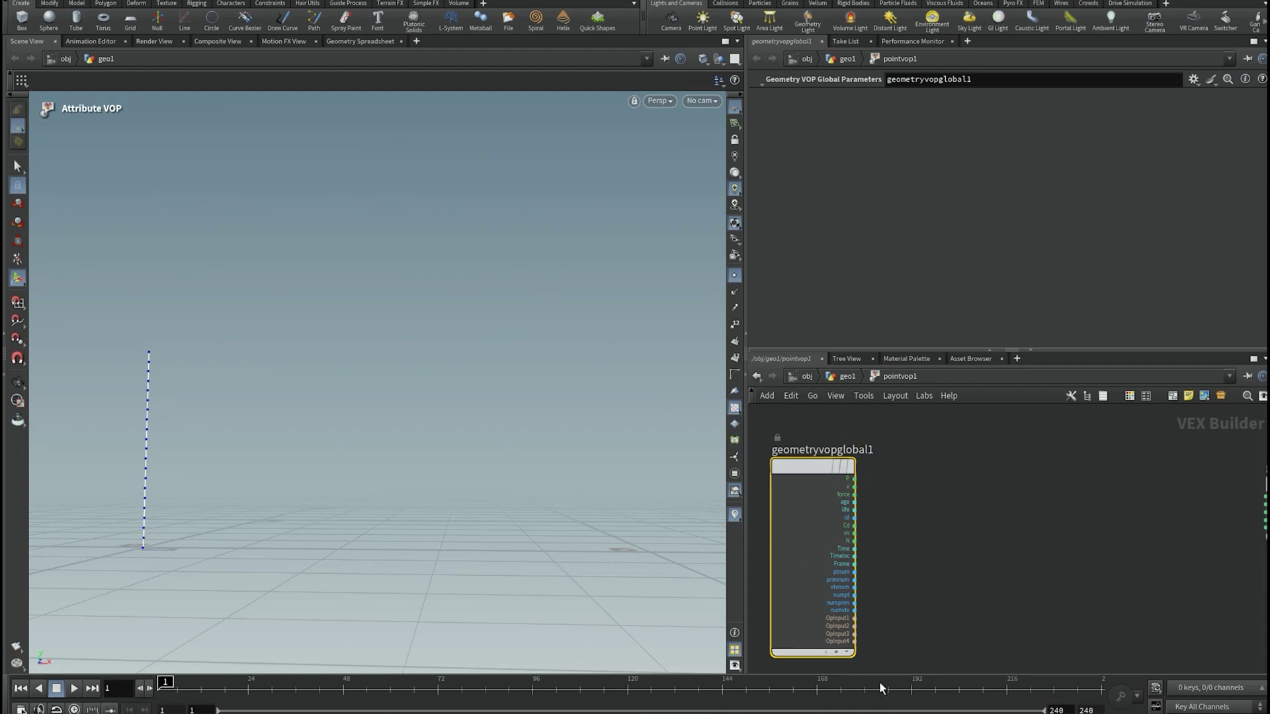
pyautogui.scroll(-1, 873, 533)
pyautogui.moveTo(1079, 551); pyautogui.dragTo(1071, 557, button='right')
pyautogui.moveTo(1058, 539); pyautogui.dragTo(1029, 538, button='middle')
pyautogui.moveTo(1042, 538); pyautogui.dragTo(1043, 528, button='right')
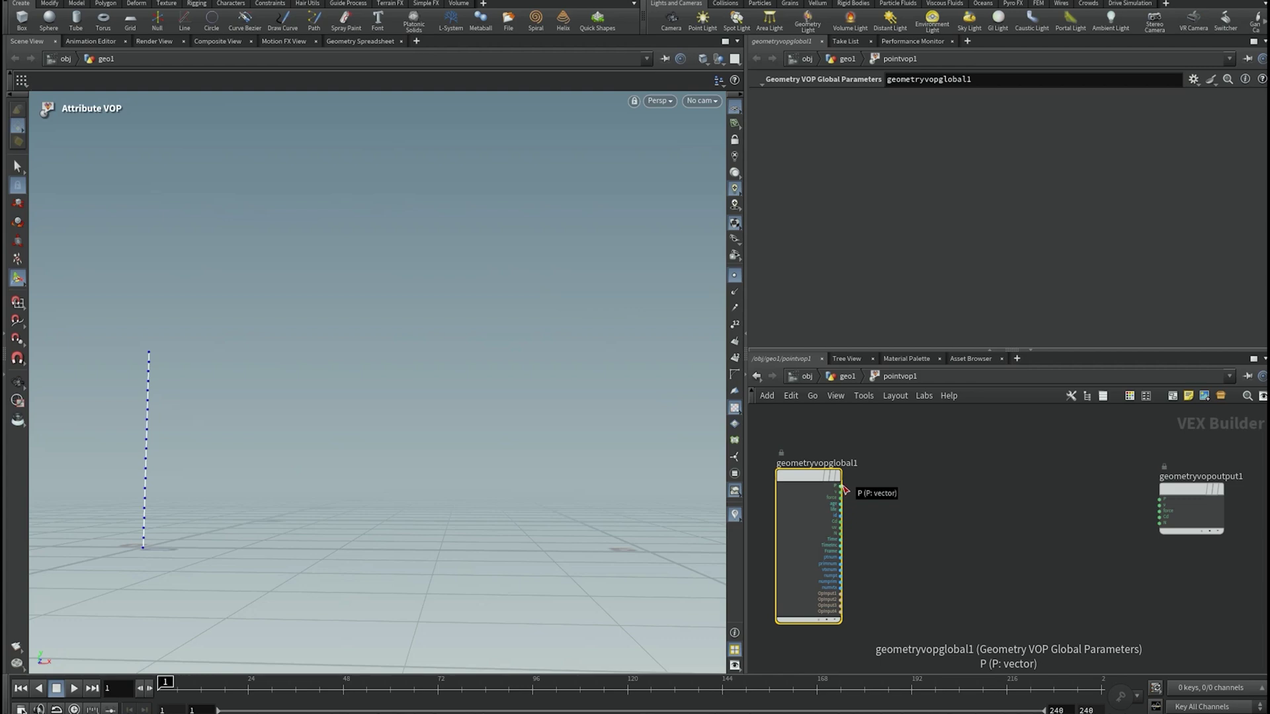
pyautogui.scroll(1, 845, 489)
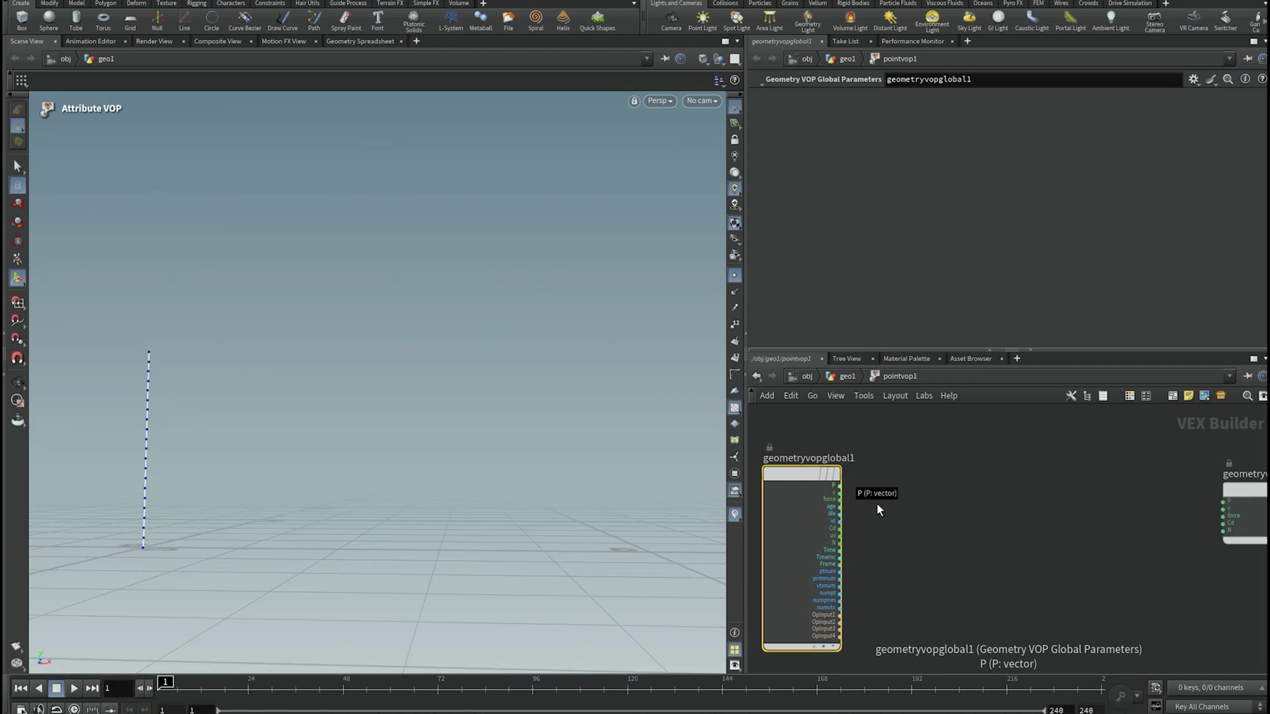
pyautogui.scroll(4, 847, 489)
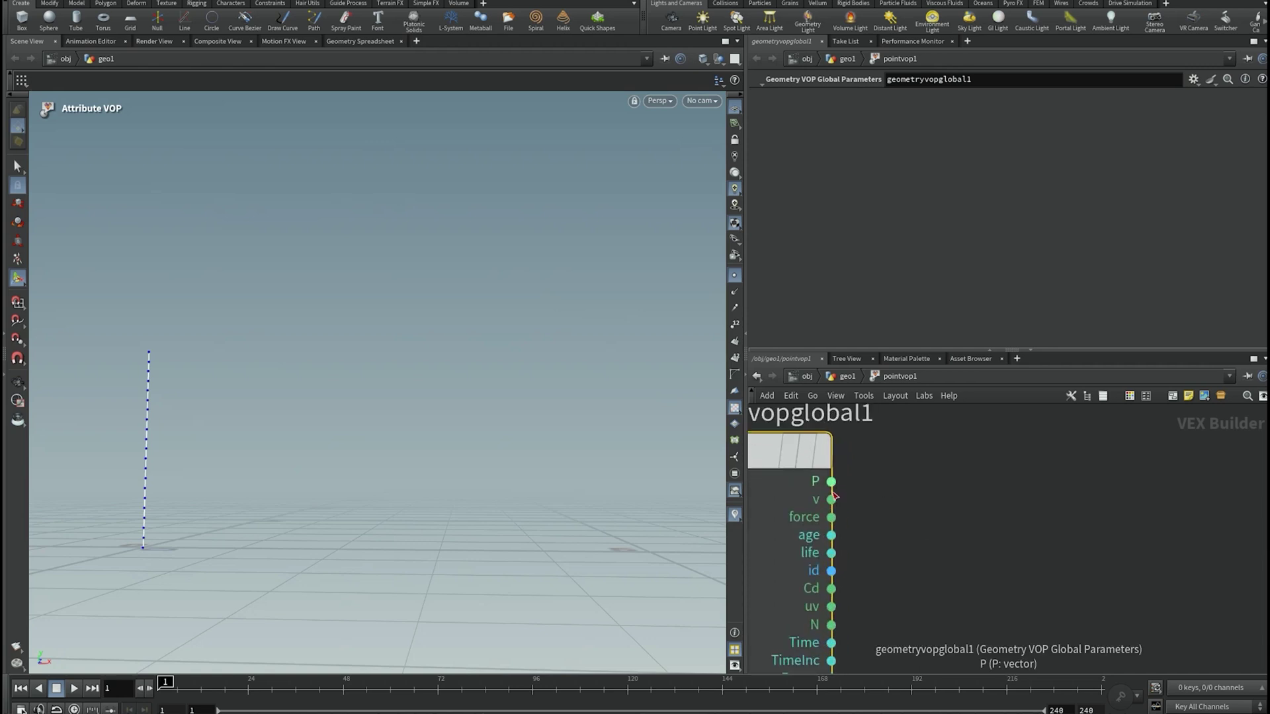
pyautogui.scroll(-3, 880, 513)
pyautogui.scroll(-3, 929, 509)
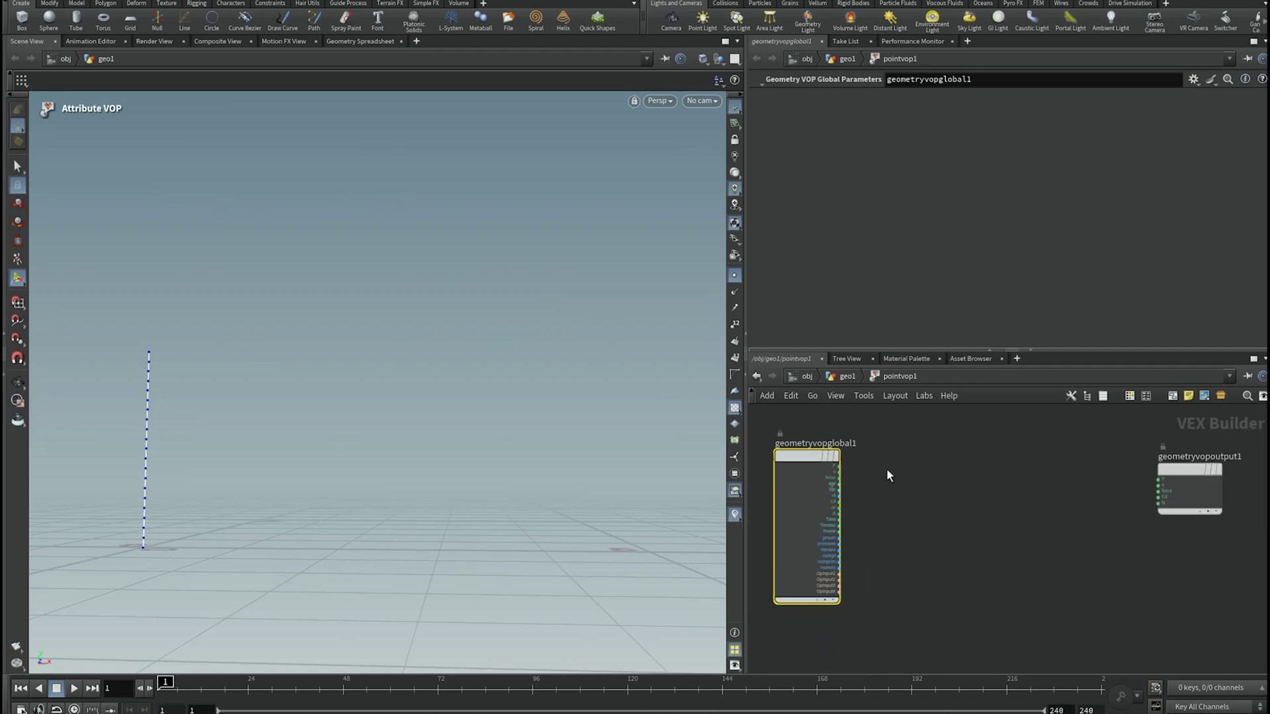
# - Add an Anti-Aliased Noise node, feed the global P into its position input, and wire its noise to the output node's P
pyautogui.press('Tab')
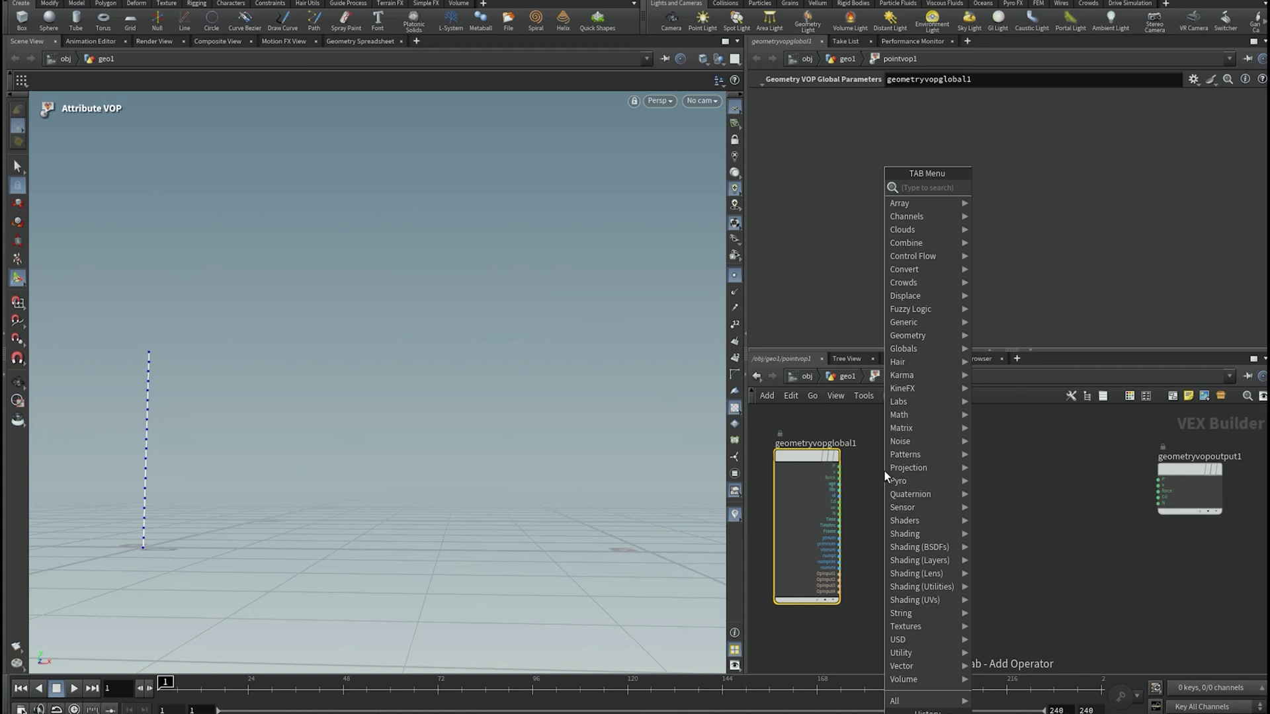
pyautogui.write('aa')
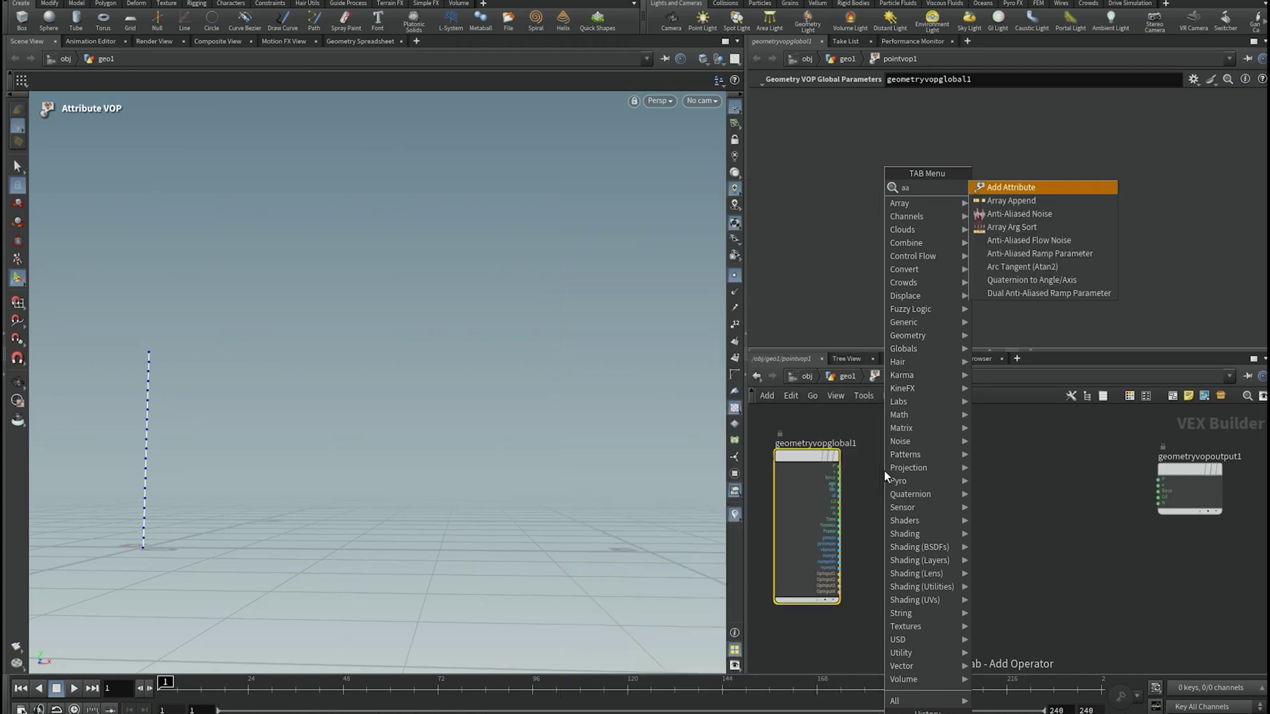
pyautogui.click(1031, 213)
pyautogui.click(978, 526)
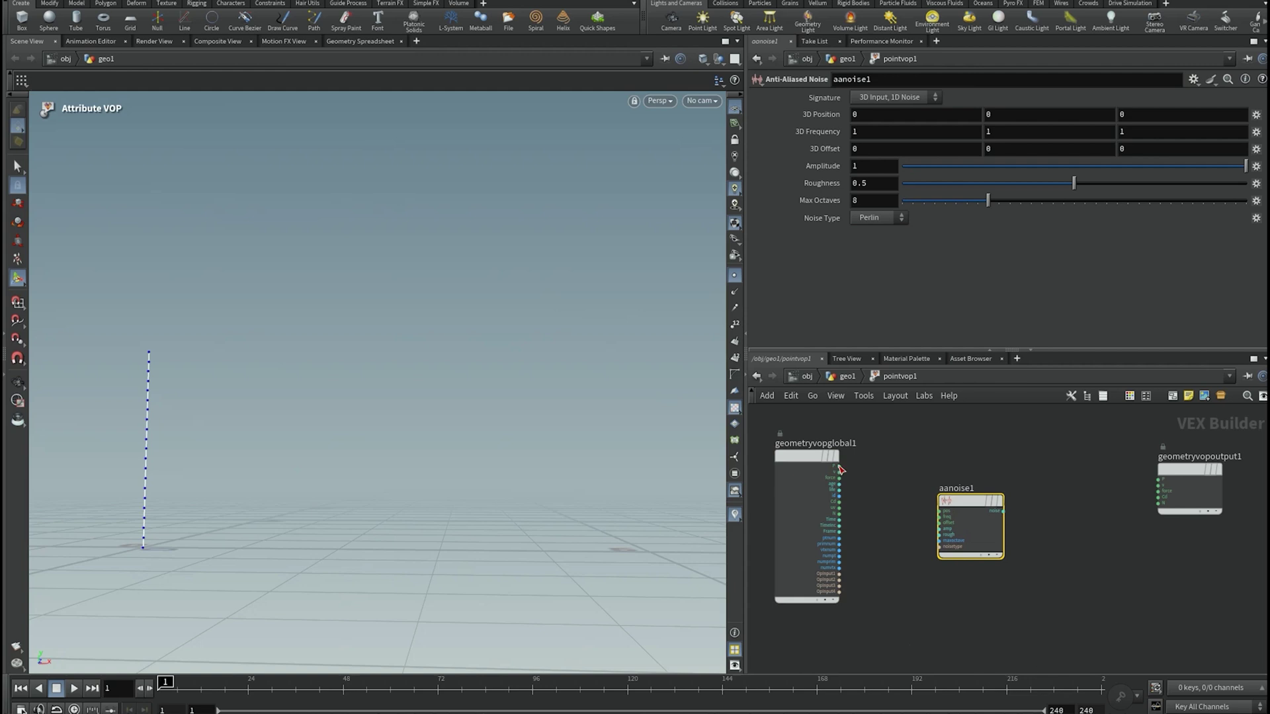
pyautogui.moveTo(848, 468); pyautogui.dragTo(940, 511)
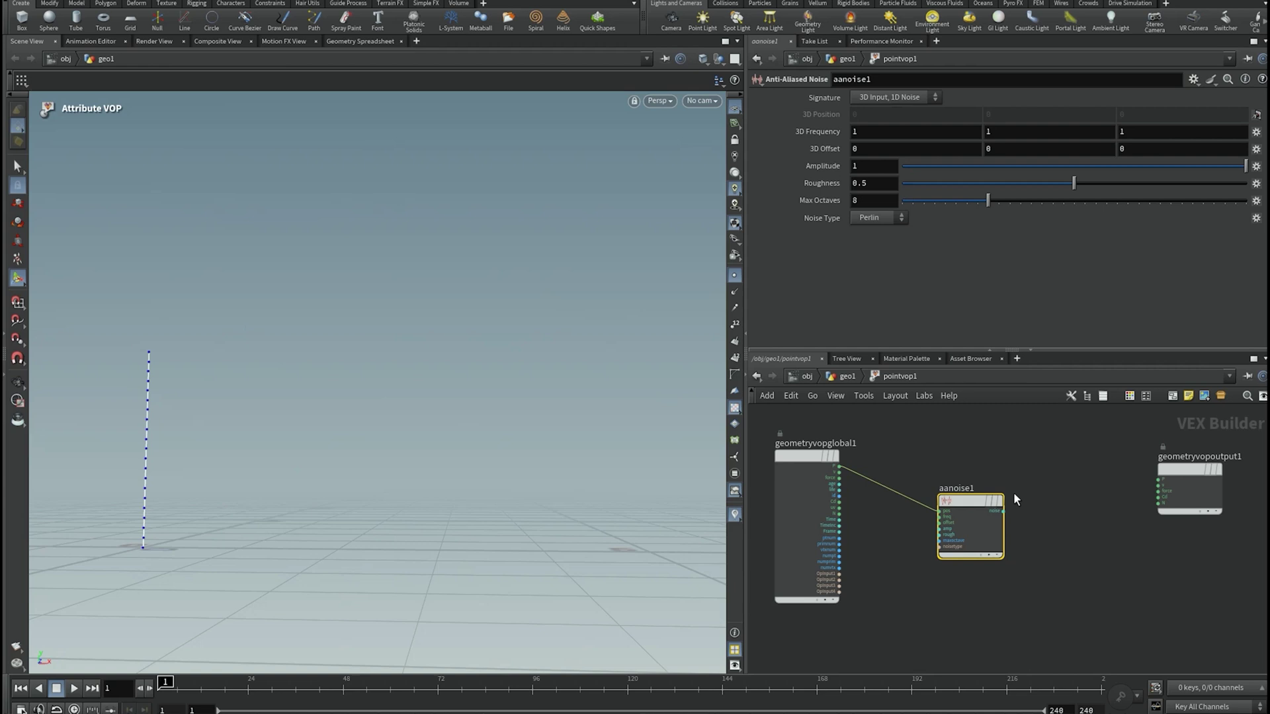
pyautogui.moveTo(1003, 511); pyautogui.dragTo(1158, 480)
pyautogui.keyDown('alt'); pyautogui.moveTo(156, 531); pyautogui.dragTo(183, 540); pyautogui.keyUp('alt')
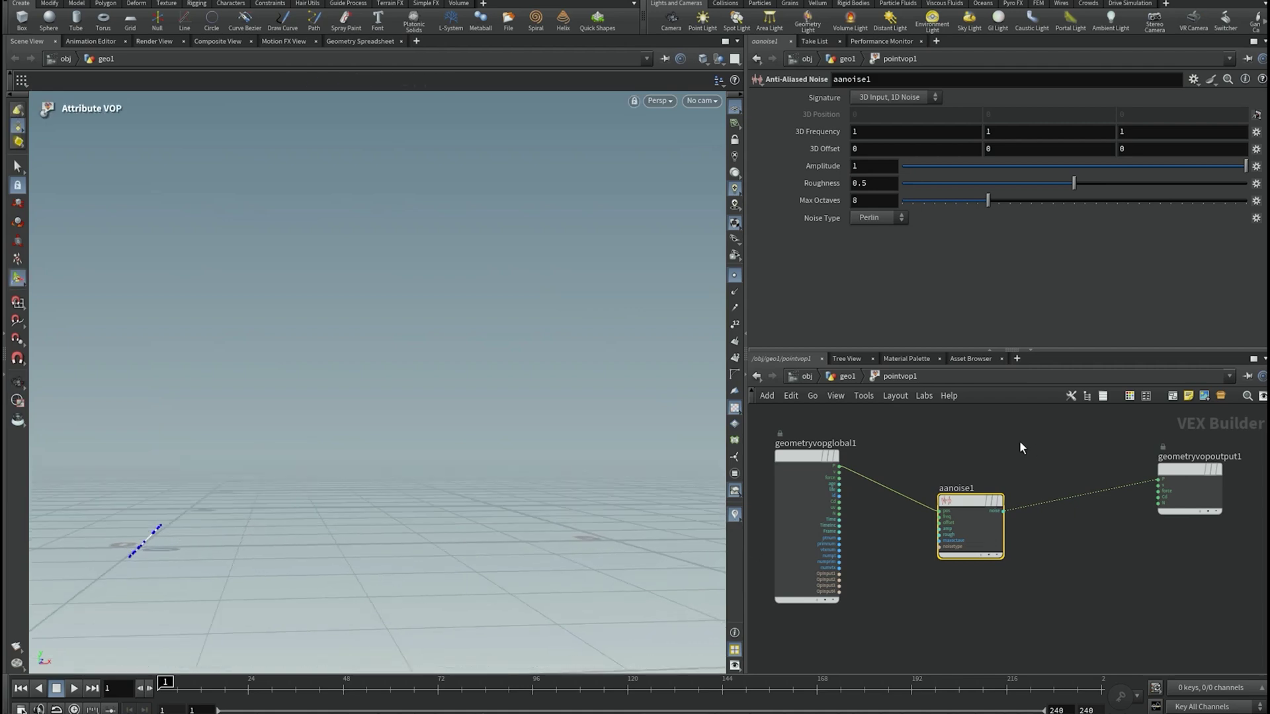
# - Set the noise signature to 3D Input, 3D Noise and inspect the deformed line from several angles
pyautogui.click(906, 98)
pyautogui.click(888, 125)
pyautogui.keyDown('alt'); pyautogui.moveTo(156, 540); pyautogui.dragTo(111, 587); pyautogui.keyUp('alt')
pyautogui.keyDown('alt'); pyautogui.moveTo(156, 550); pyautogui.dragTo(373, 437, button='middle'); pyautogui.keyUp('alt')
pyautogui.keyDown('alt'); pyautogui.moveTo(373, 437); pyautogui.dragTo(480, 247, button='right'); pyautogui.keyUp('alt')
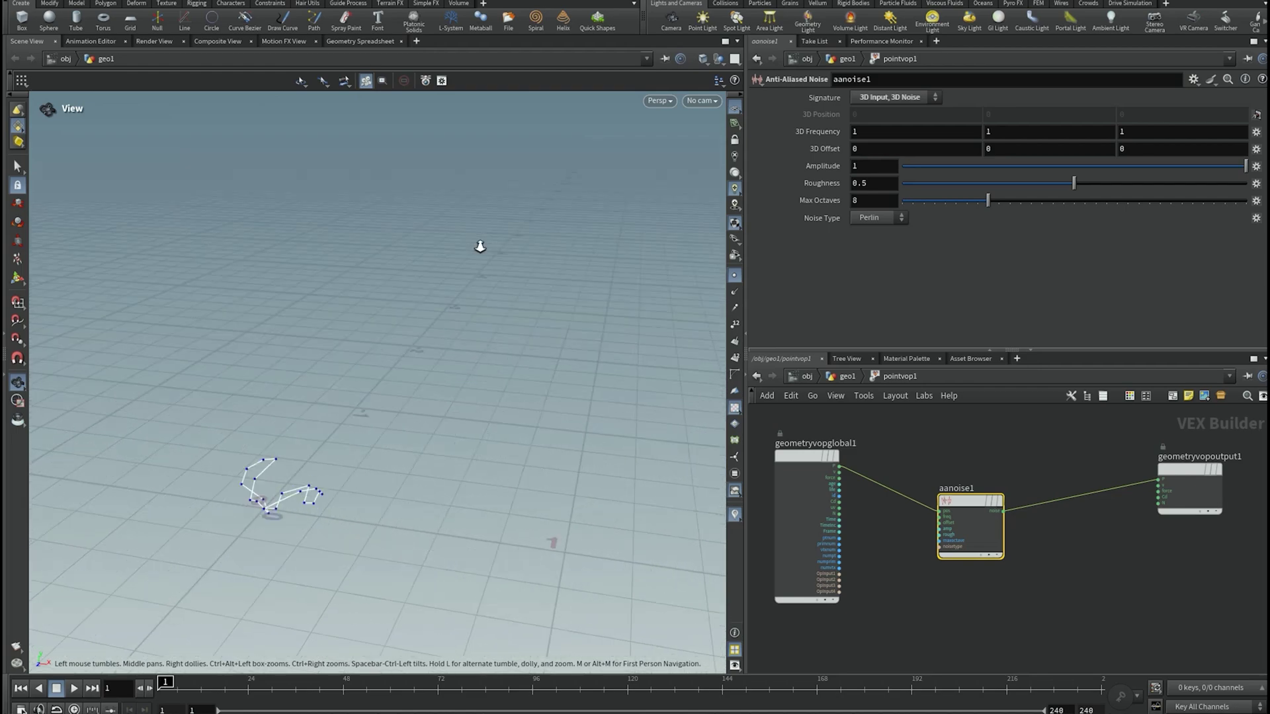
pyautogui.moveTo(275, 523); pyautogui.dragTo(297, 577)
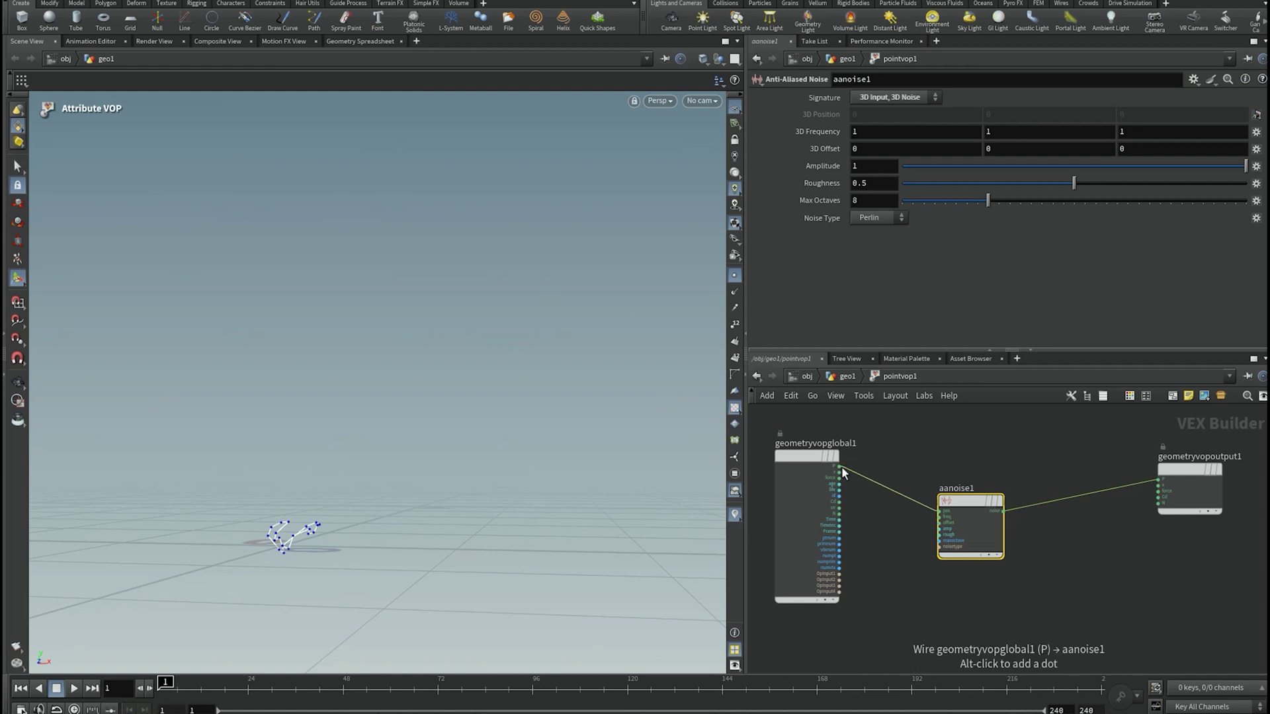
# - Try wiring the global P straight to the output P, cut that wire, and reconnect the noise to the output P
pyautogui.moveTo(838, 466); pyautogui.dragTo(1164, 479)
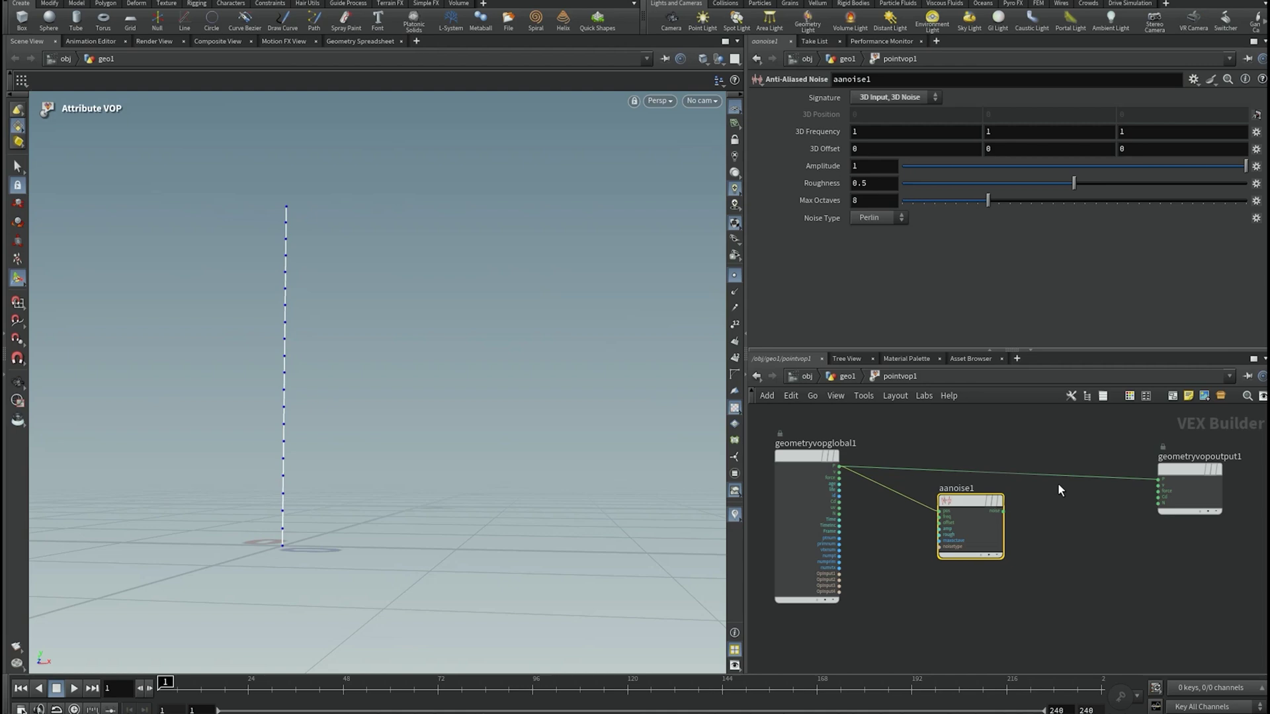
pyautogui.press('y')
pyautogui.moveTo(1072, 454); pyautogui.dragTo(1080, 528)
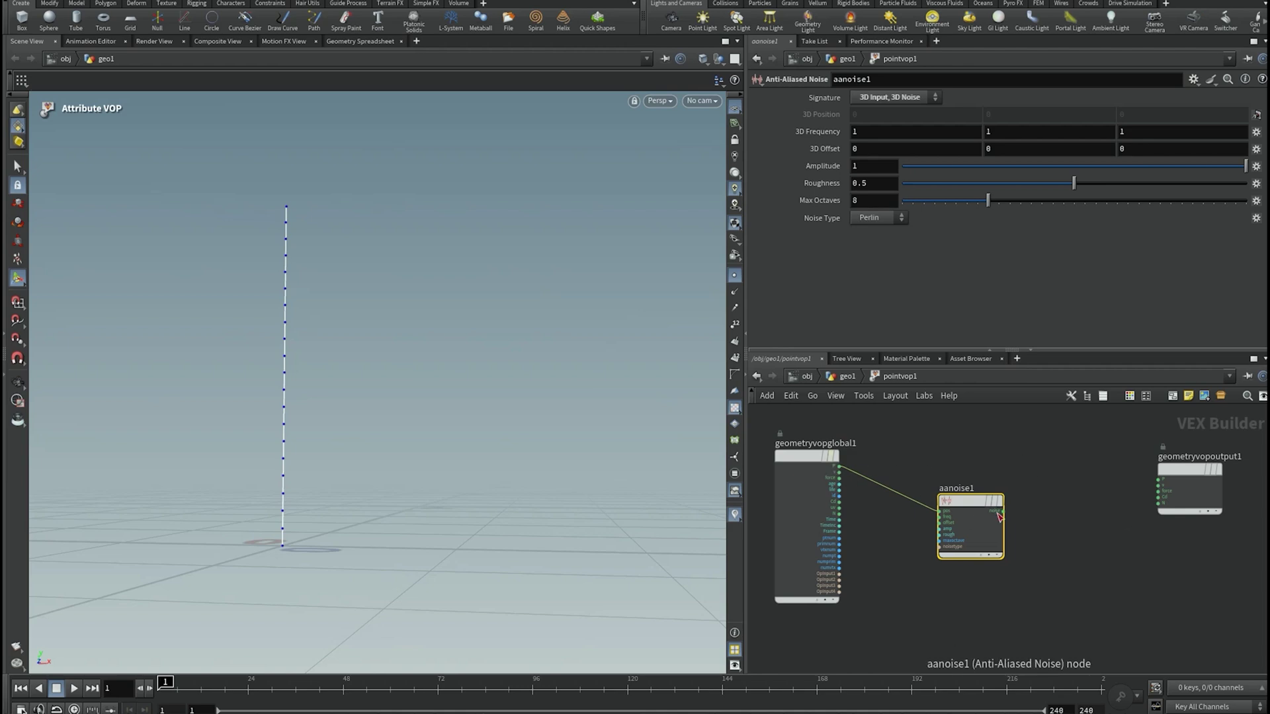
pyautogui.moveTo(1003, 511); pyautogui.dragTo(1159, 482)
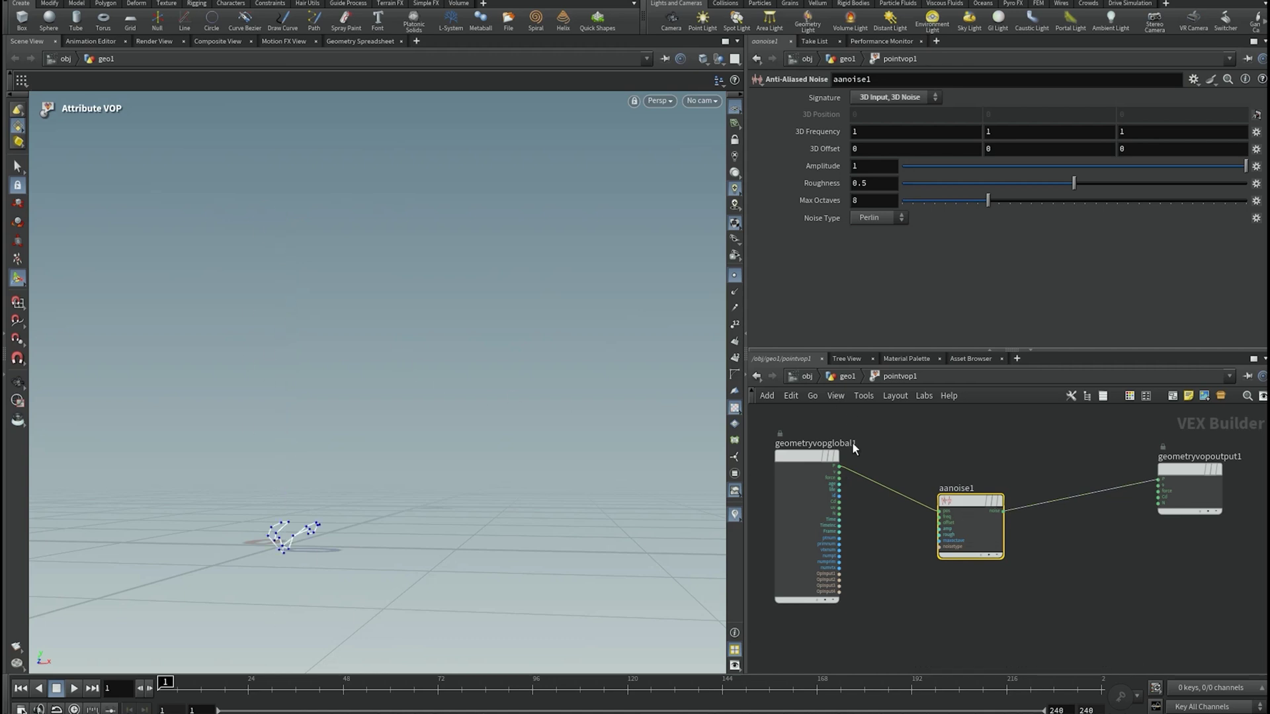
# - Place an Add node that sums the global P and the noise, and connect its sum to the output P
pyautogui.press('Tab')
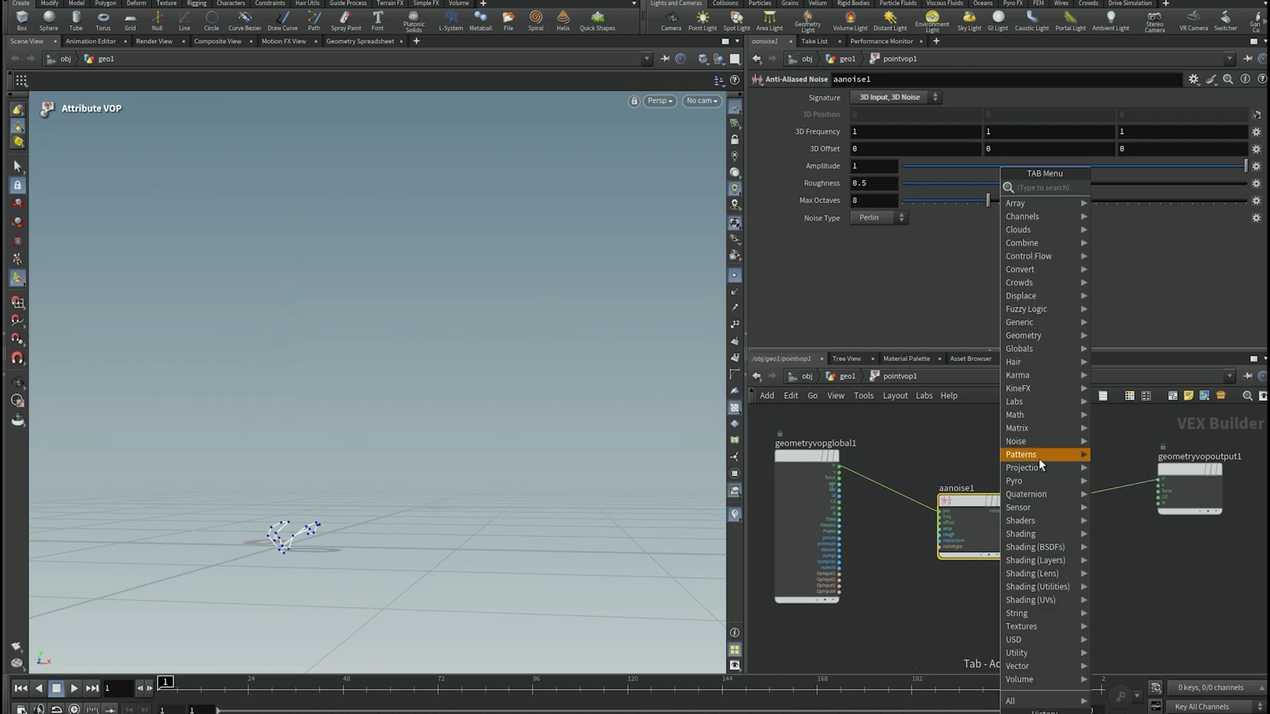
pyautogui.write('a')
pyautogui.moveTo(1035, 457)
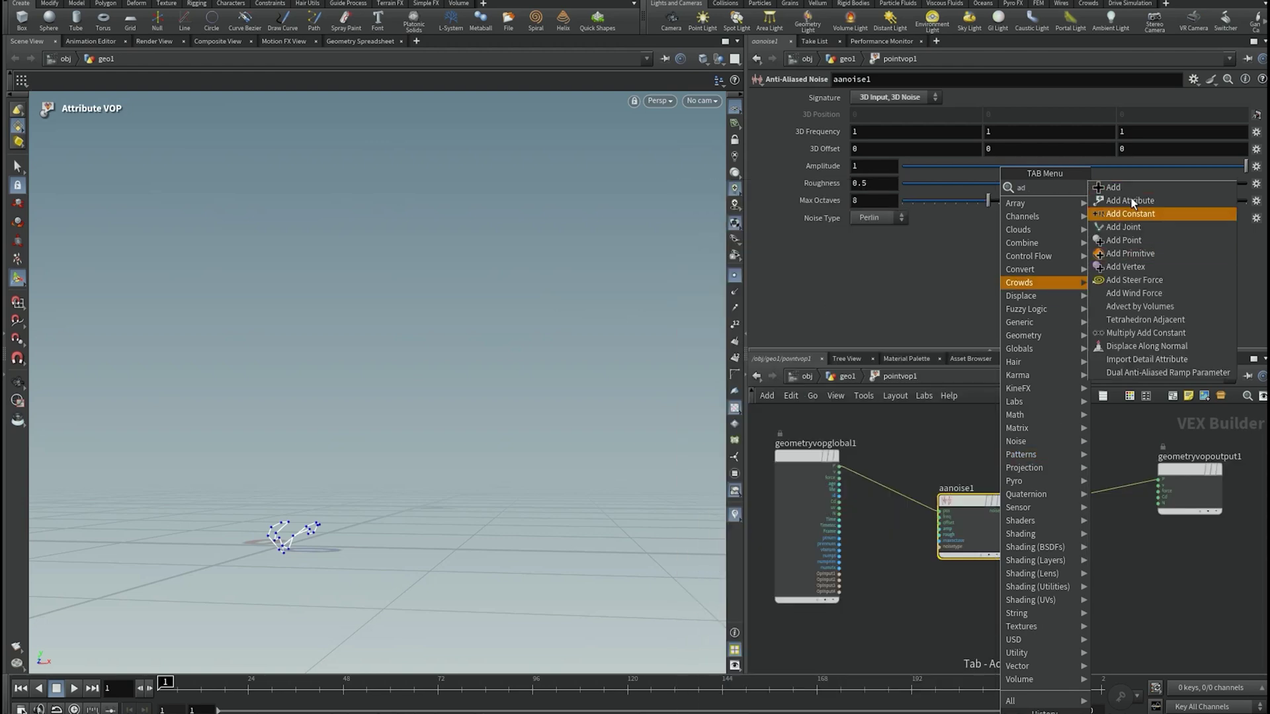
pyautogui.click(1106, 259)
pyautogui.click(1049, 445)
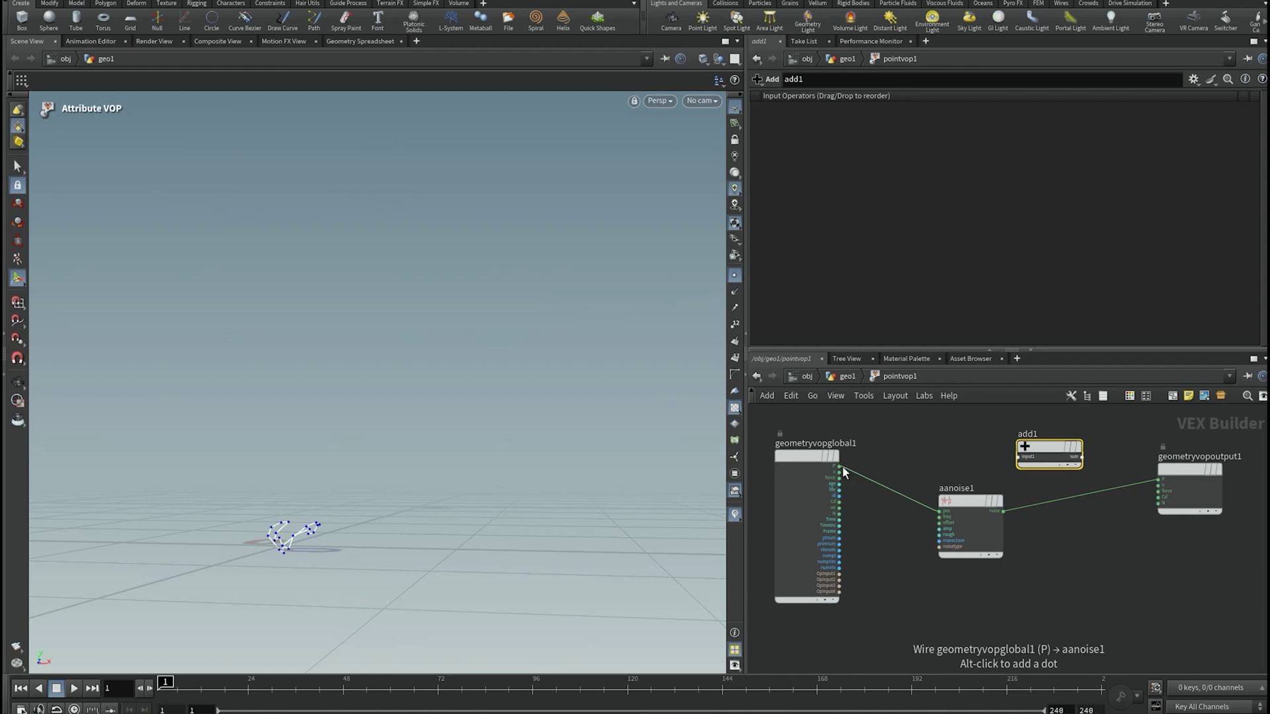
pyautogui.moveTo(839, 466); pyautogui.dragTo(1158, 480)
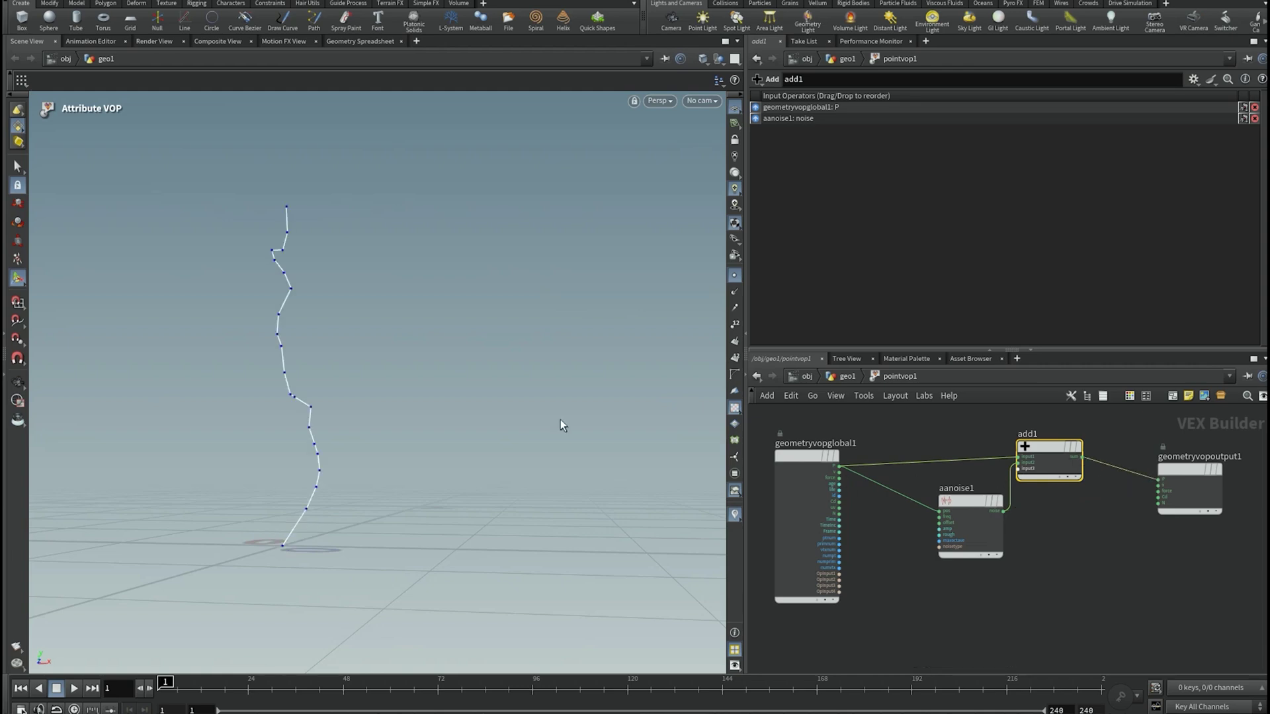
# - Examine the noise-displaced line in the viewport from its base to its upper end
pyautogui.press('Escape')
pyautogui.moveTo(306, 510); pyautogui.dragTo(328, 507, button='right')
pyautogui.moveTo(329, 508); pyautogui.dragTo(334, 529, button='middle')
pyautogui.moveTo(328, 413); pyautogui.dragTo(343, 421)
pyautogui.moveTo(343, 421); pyautogui.dragTo(372, 422, button='middle')
pyautogui.moveTo(333, 457); pyautogui.dragTo(336, 527)
pyautogui.press('Escape')
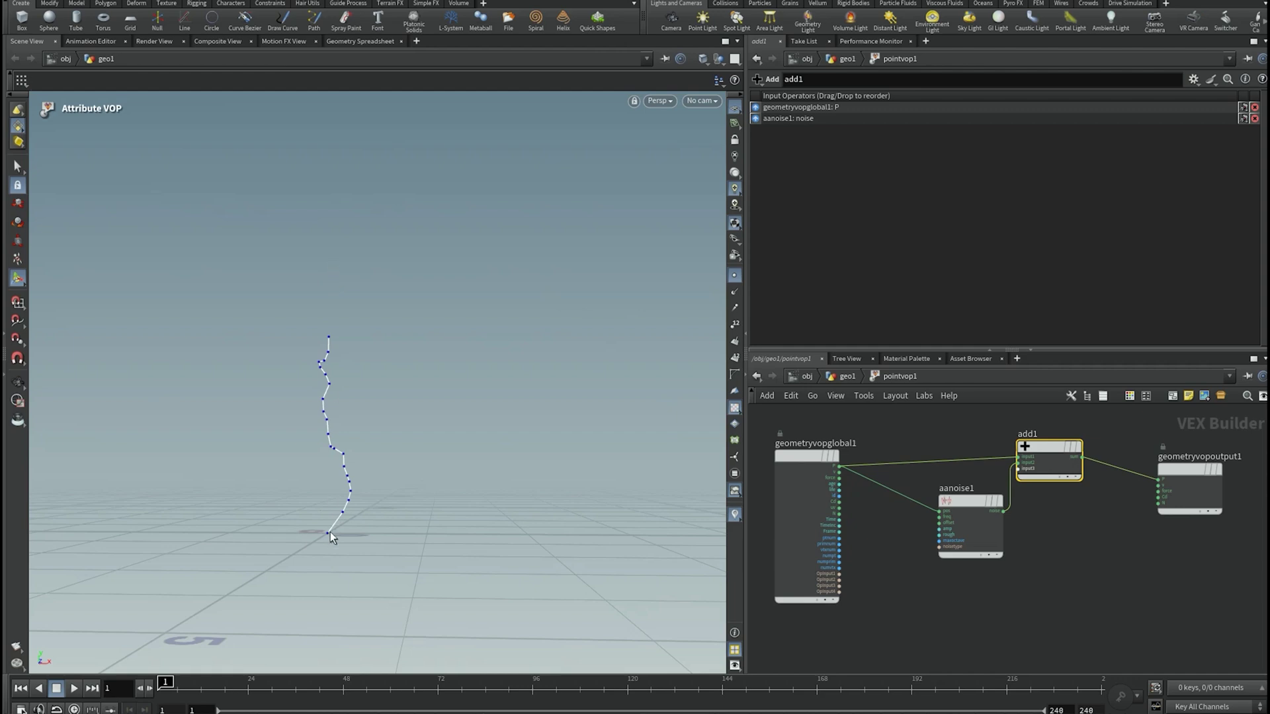
# - Move the aanoise1 node closer to the global parameters node to make room before the Add node
pyautogui.moveTo(974, 491); pyautogui.dragTo(944, 493)
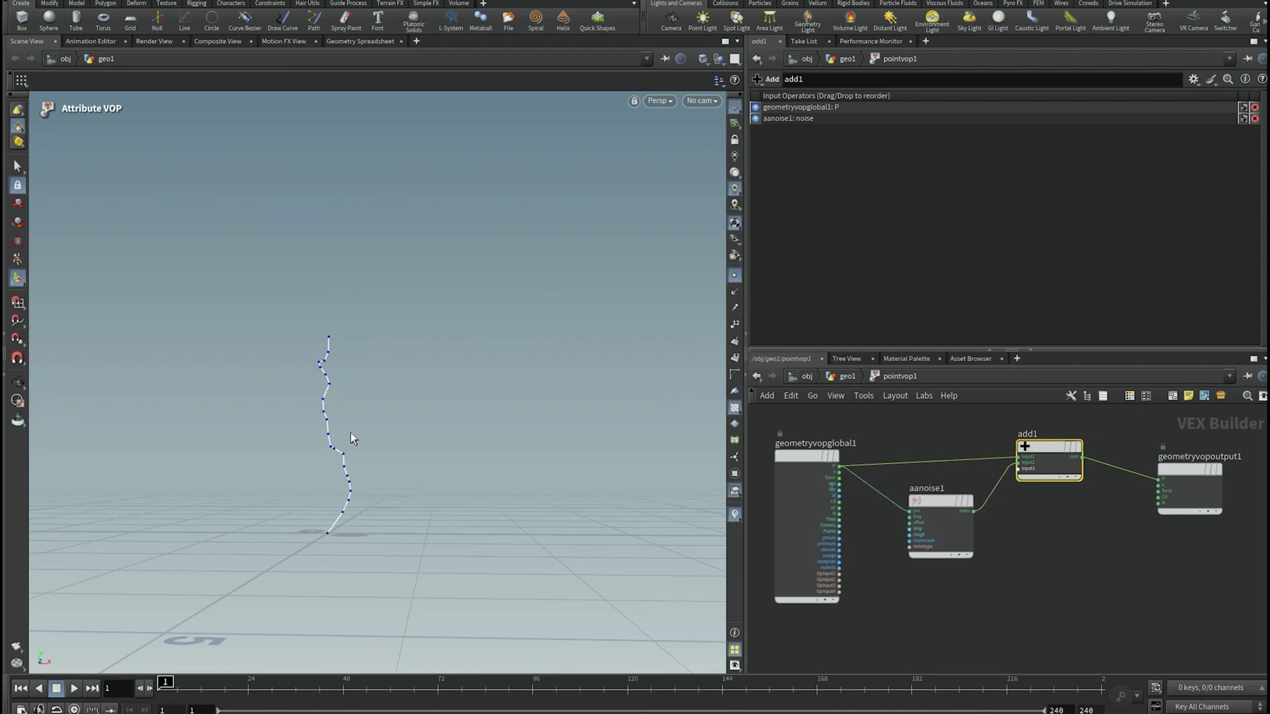
pyautogui.press('Escape')
pyautogui.moveTo(330, 511)
pyautogui.mouseDown()
pyautogui.moveTo(326, 587)
pyautogui.moveTo(343, 482)
pyautogui.moveTo(323, 528)
pyautogui.moveTo(336, 507)
pyautogui.mouseUp()
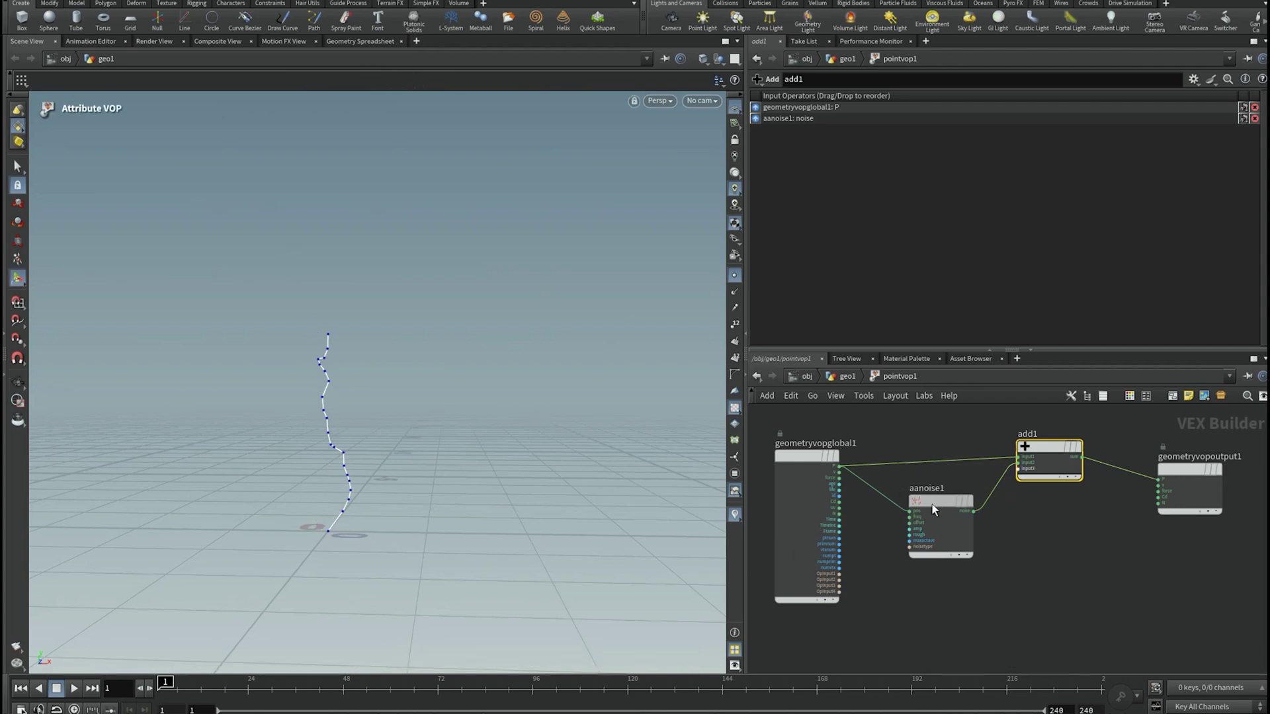
pyautogui.moveTo(931, 503); pyautogui.dragTo(914, 503)
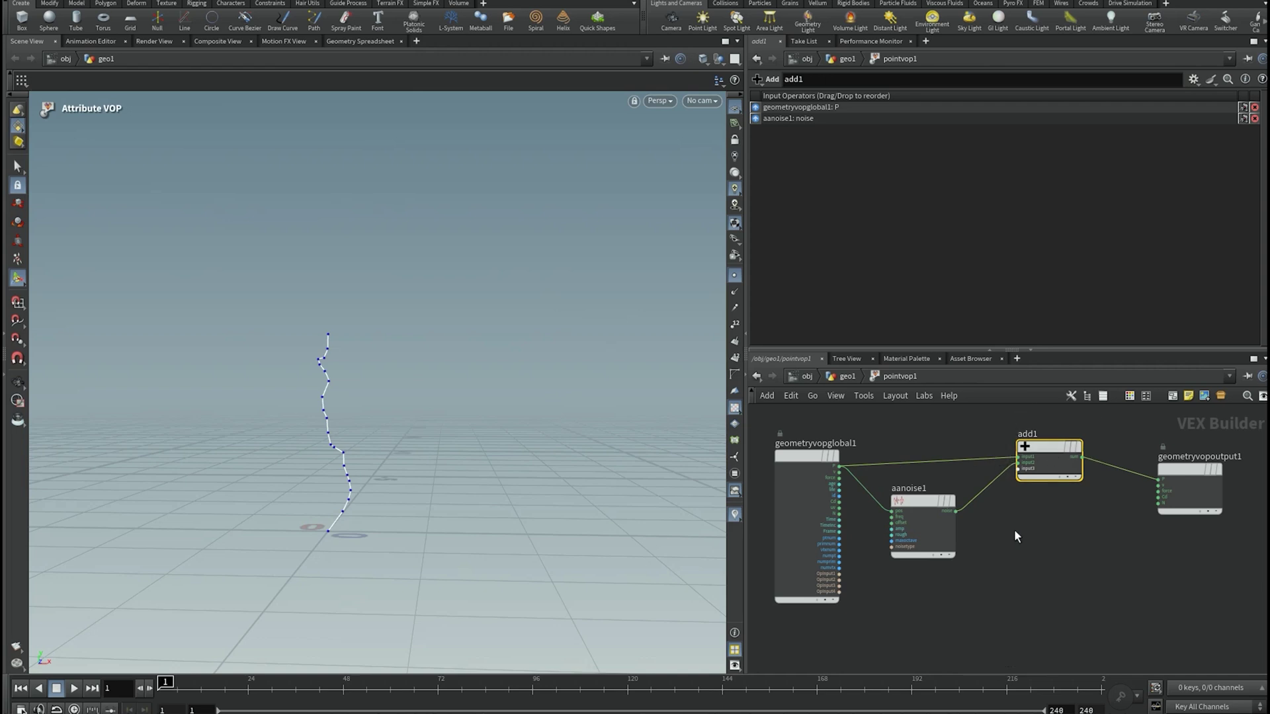
# - Add a Vector to Float node and connect the aanoise1 noise output to its vector input
pyautogui.press('Tab')
pyautogui.write('vtf')
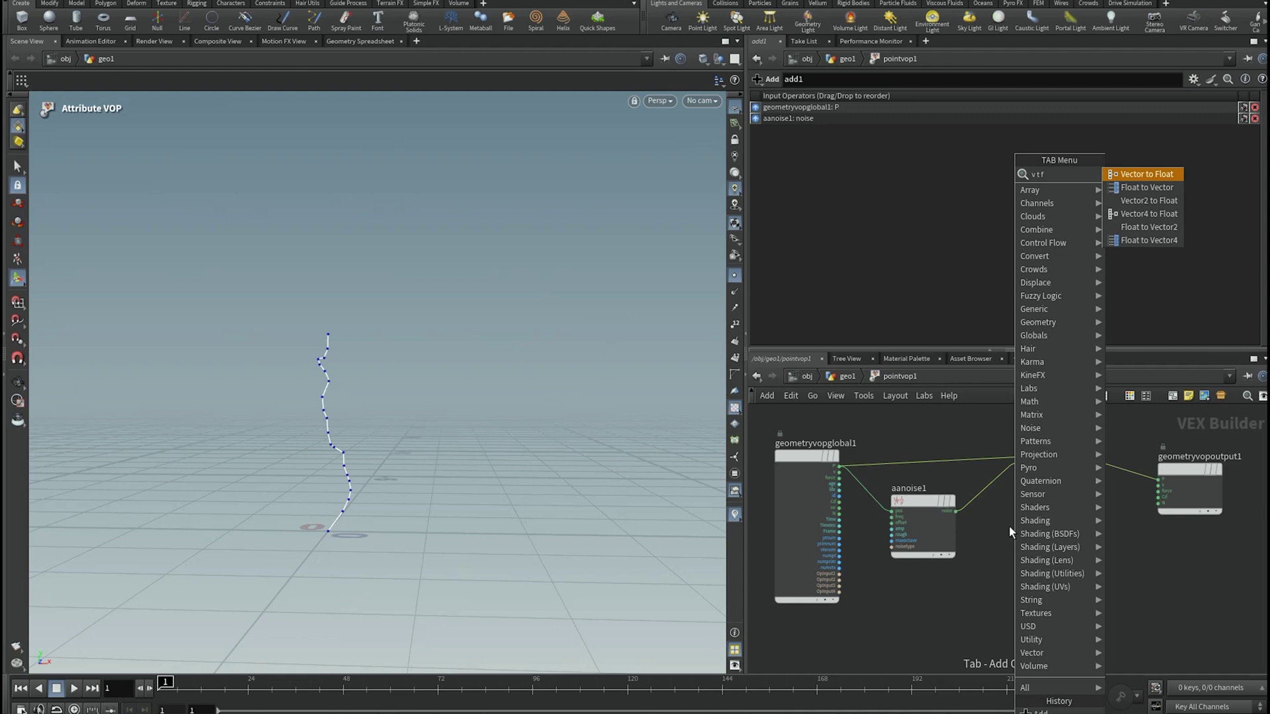
pyautogui.press('Return')
pyautogui.click(1008, 526)
pyautogui.scroll(2, 957, 514)
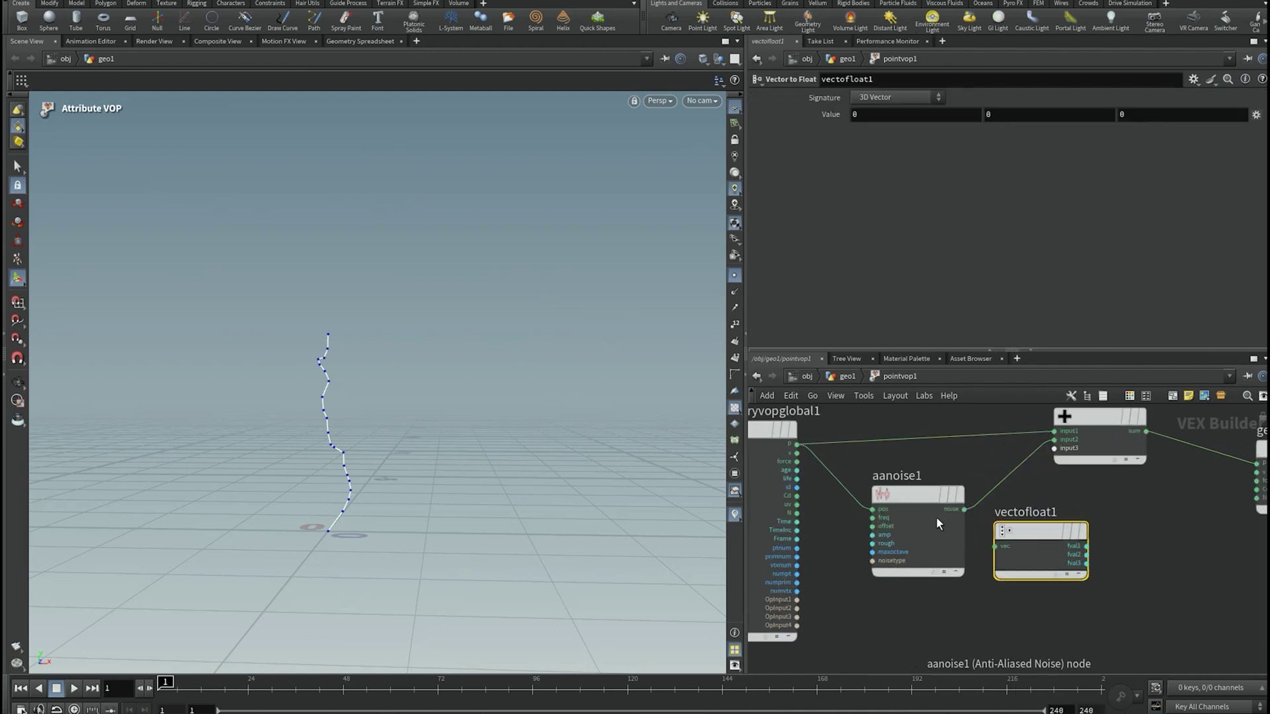
pyautogui.moveTo(965, 509); pyautogui.dragTo(1038, 523)
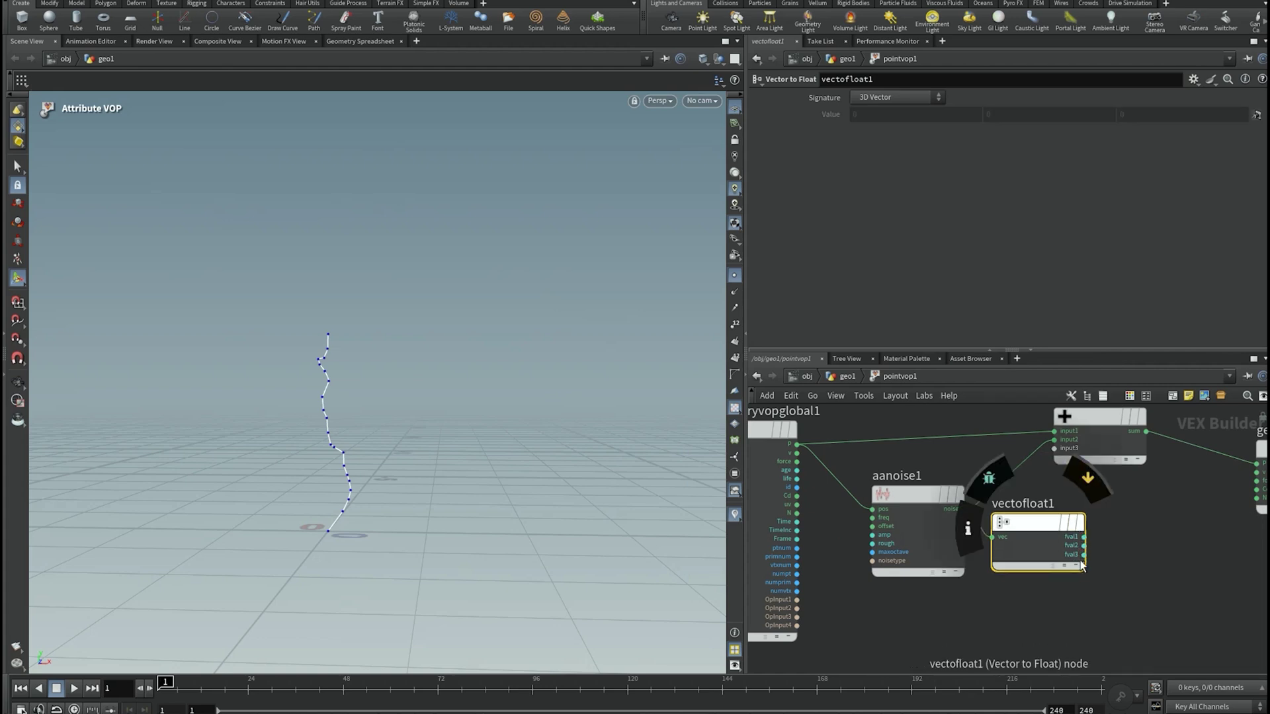
# - Add a Float to Vector node and place it beside the Vector to Float node
pyautogui.scroll(-3, 1080, 556)
pyautogui.moveTo(1080, 555); pyautogui.dragTo(979, 549, button='middle')
pyautogui.click(979, 549)
pyautogui.press('Tab')
pyautogui.write('ftv')
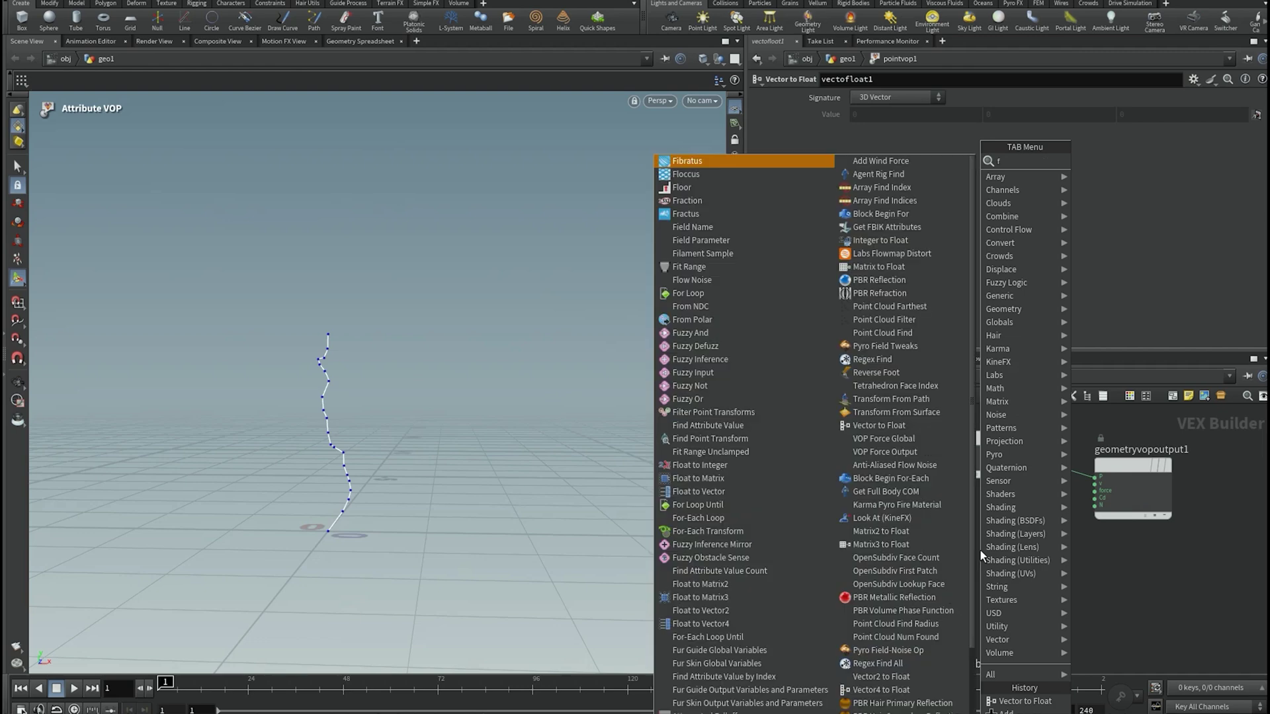
pyautogui.press('Return')
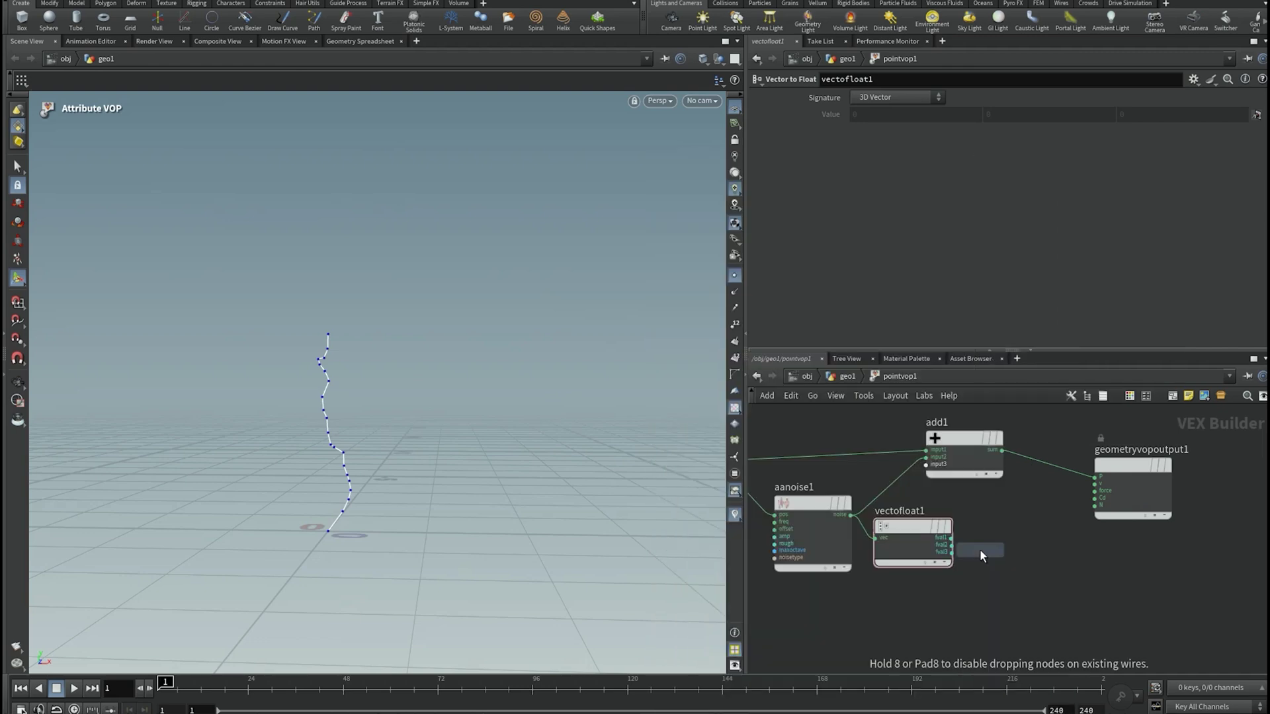
pyautogui.click(980, 552)
pyautogui.moveTo(984, 547); pyautogui.dragTo(1008, 526)
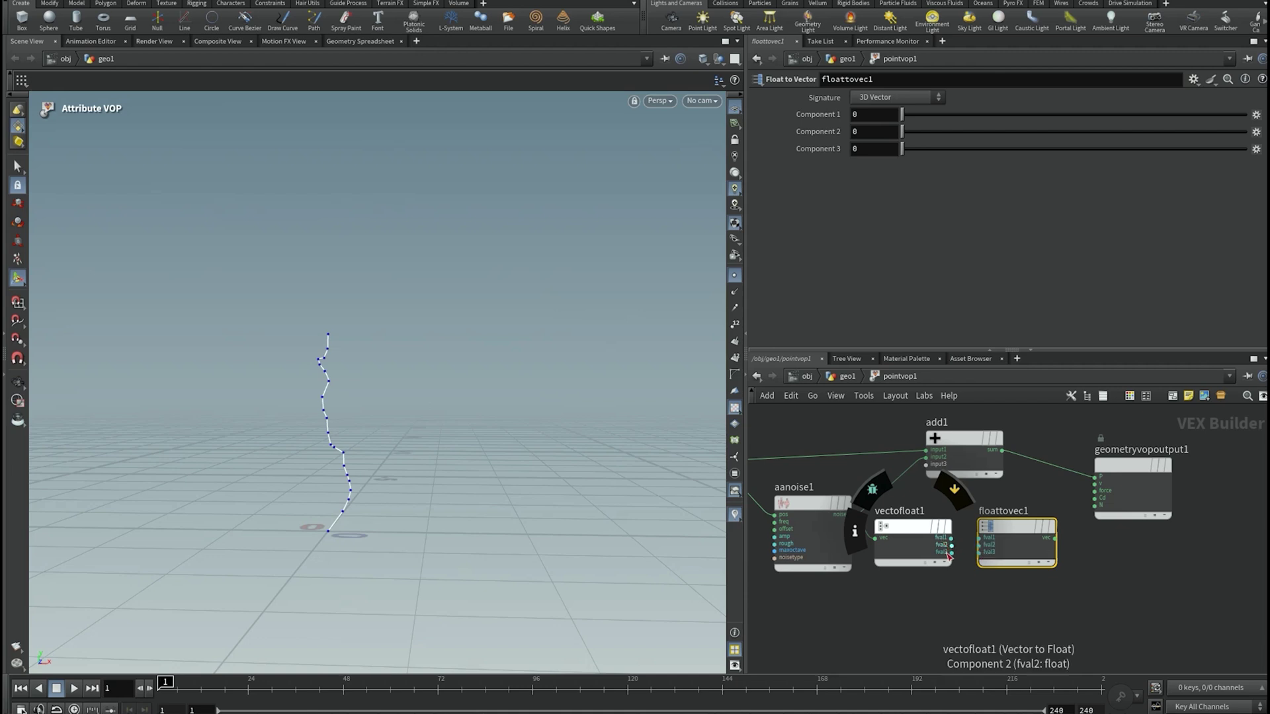
# - Wire fval2 of the Vector to Float node to fval2 of the Float to Vector node
pyautogui.scroll(3, 949, 557)
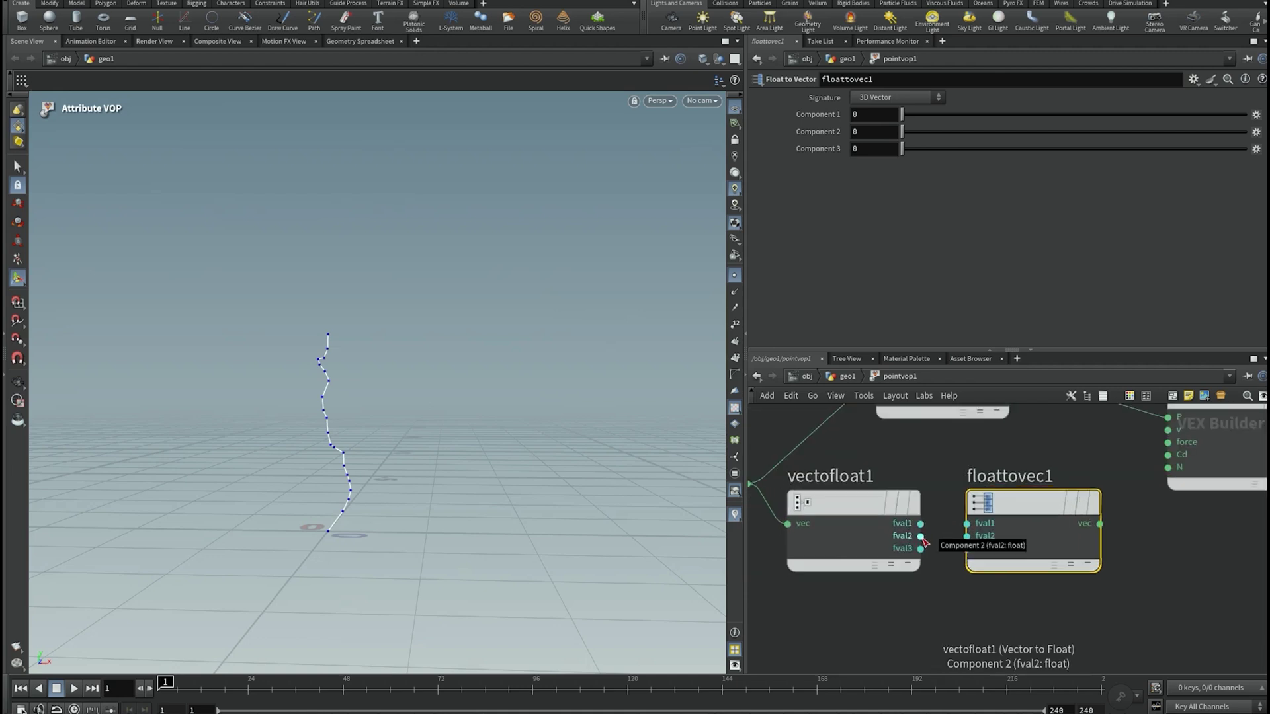
pyautogui.click(920, 537)
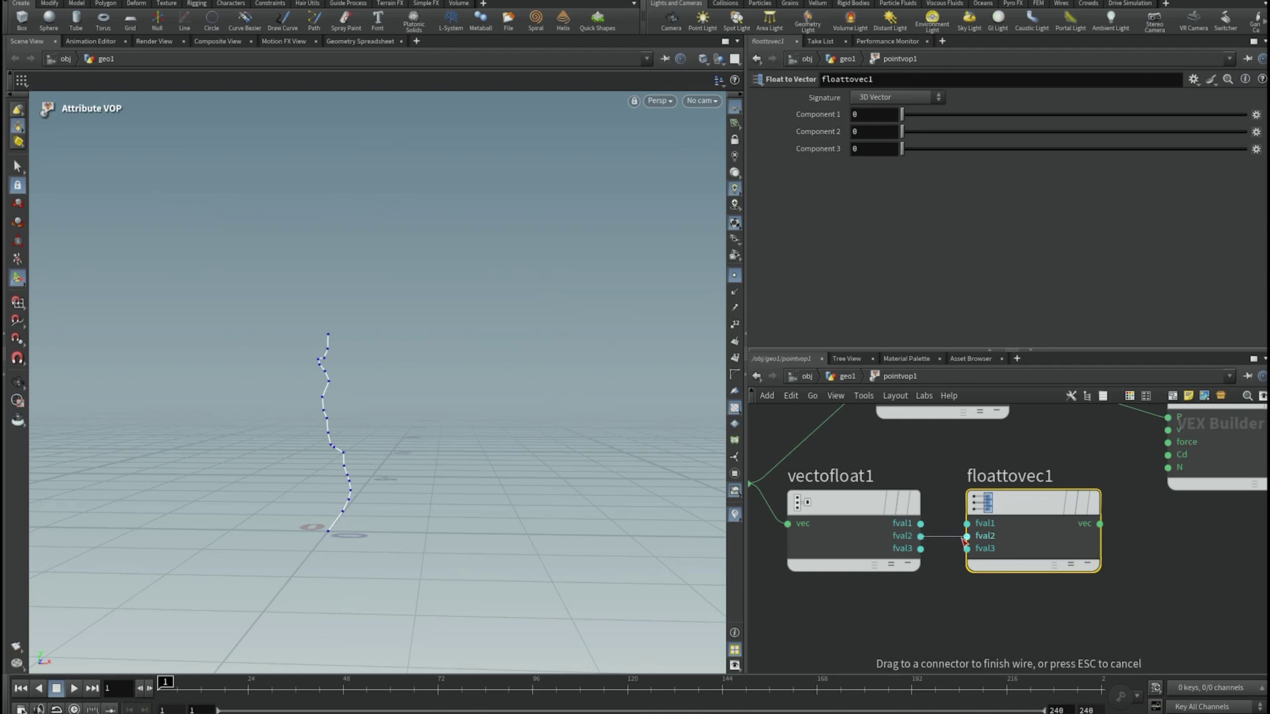
pyautogui.click(967, 536)
# - Connect the Float to Vector output to input2 of the Add node, replacing the direct noise wire
pyautogui.scroll(-2, 966, 537)
pyautogui.click(1057, 532)
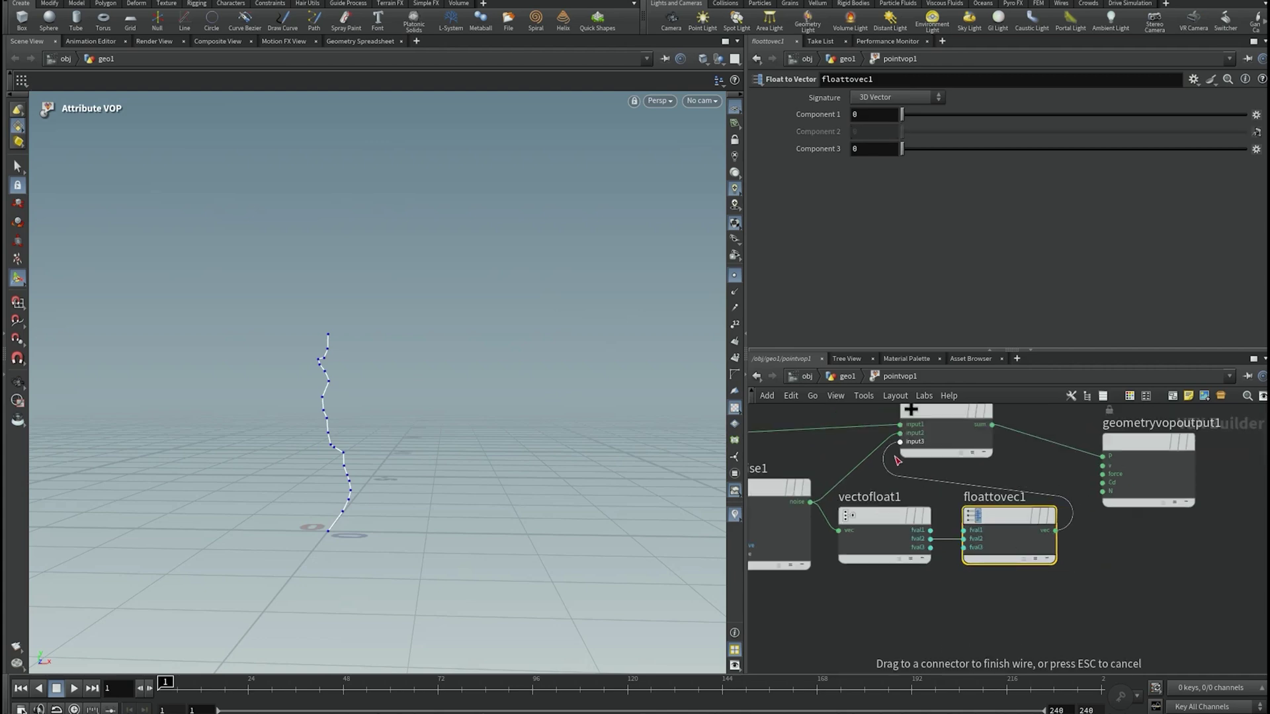
pyautogui.click(900, 460)
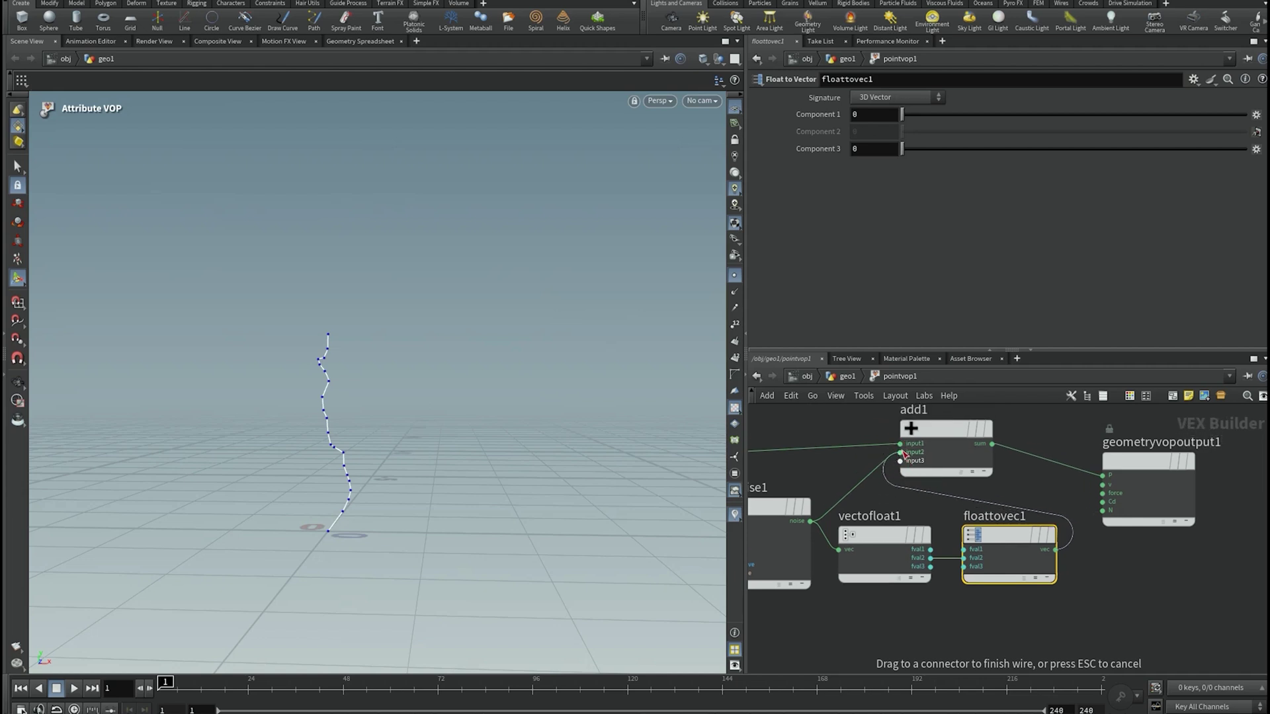
pyautogui.scroll(-3, 917, 517)
pyautogui.press('Escape')
pyautogui.scroll(3, 328, 413)
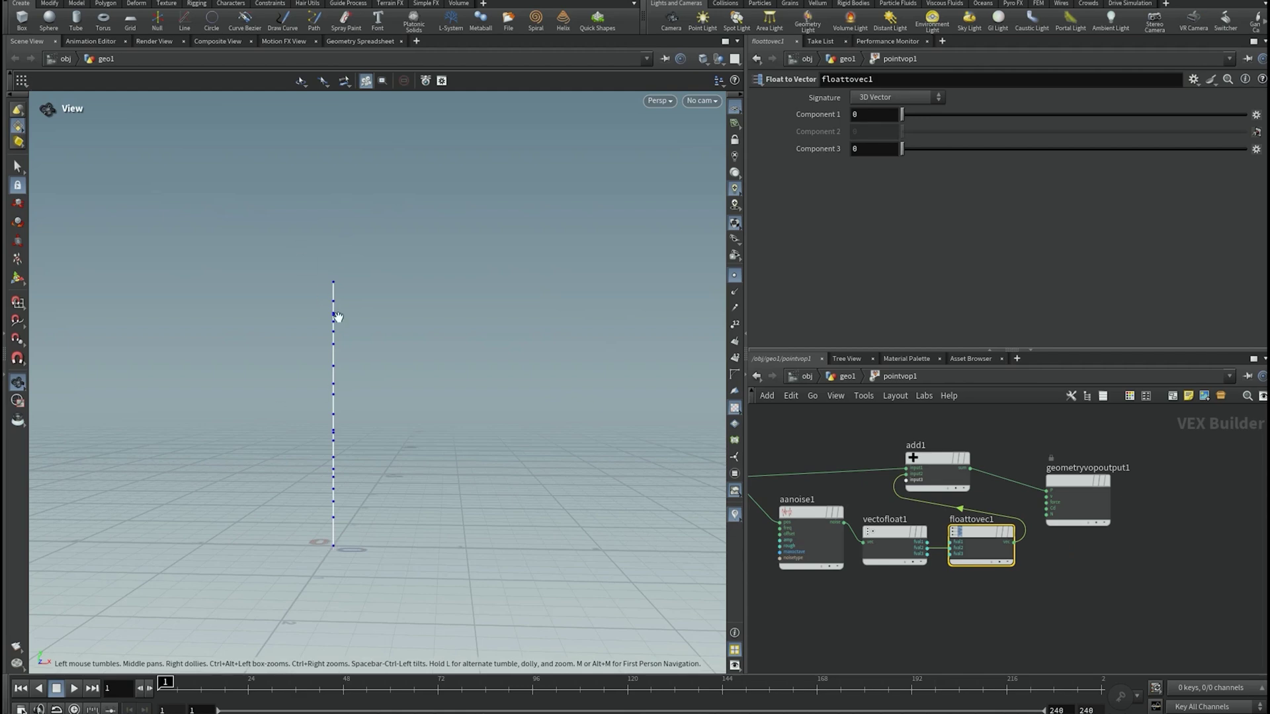
pyautogui.press('Return')
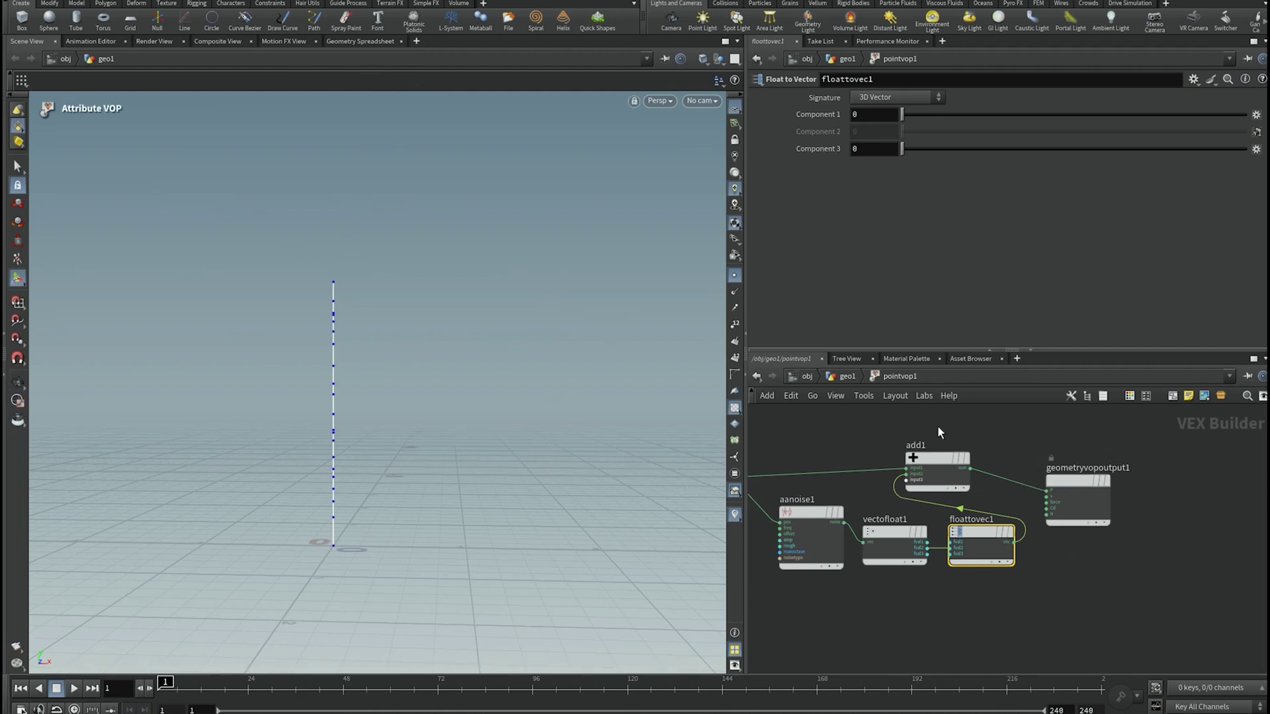
# - Move the Add and geometry output nodes together farther from the conversion nodes to spread out the network
pyautogui.moveTo(938, 426); pyautogui.dragTo(1220, 480)
pyautogui.scroll(-2, 1097, 528)
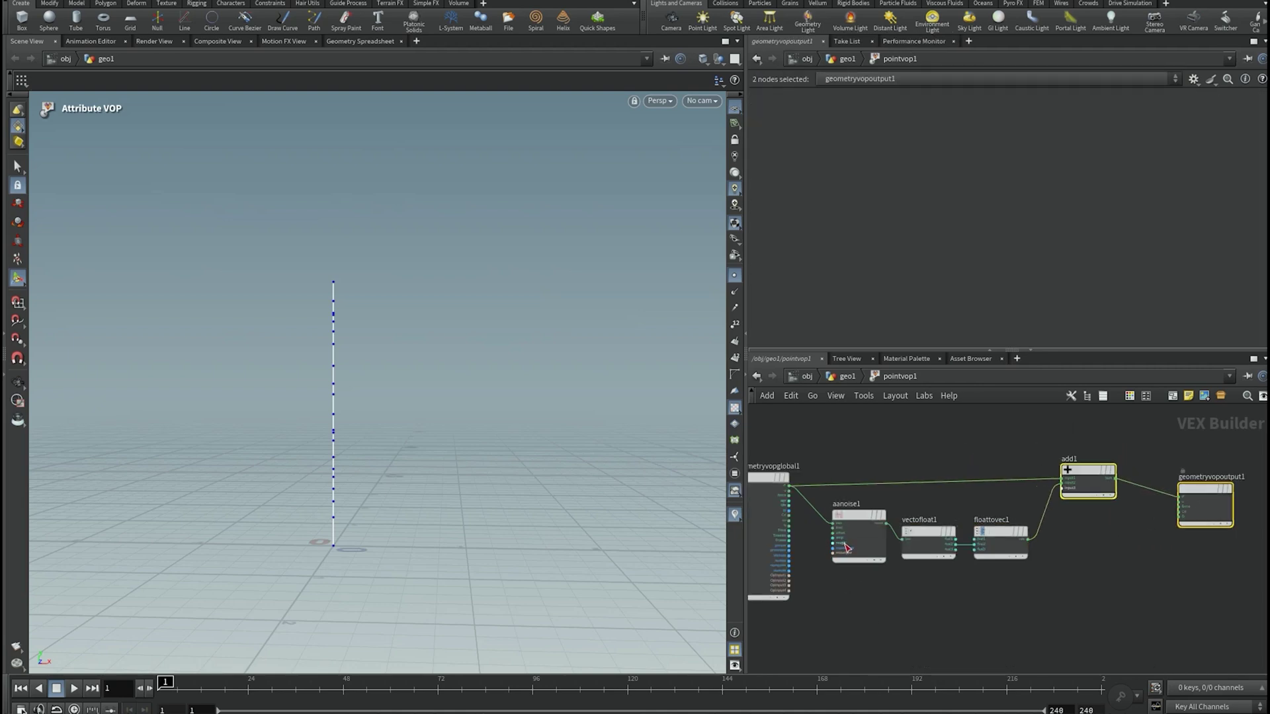
pyautogui.scroll(1, 847, 548)
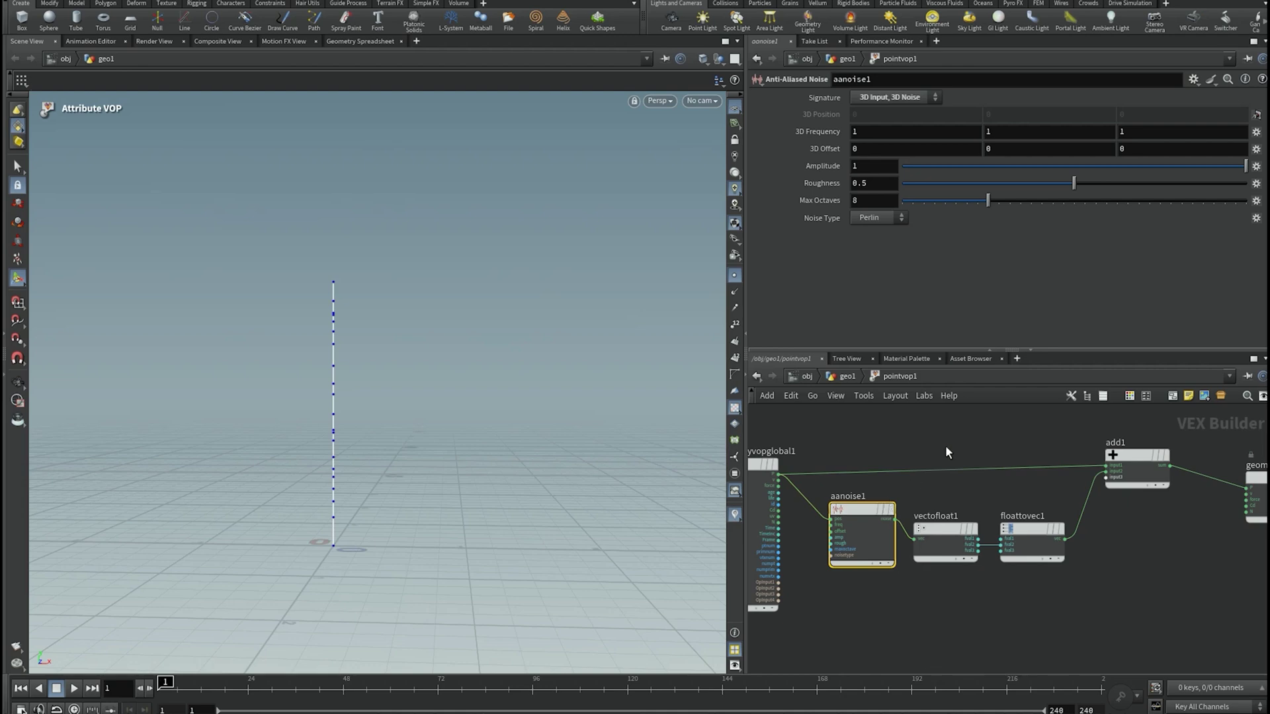
# - Promote the amp input of aanoise1 to a parameter of the Point VOP
pyautogui.moveTo(1108, 167); pyautogui.dragTo(1072, 169)
pyautogui.moveTo(1162, 168); pyautogui.dragTo(1250, 192)
pyautogui.scroll(3, 807, 556)
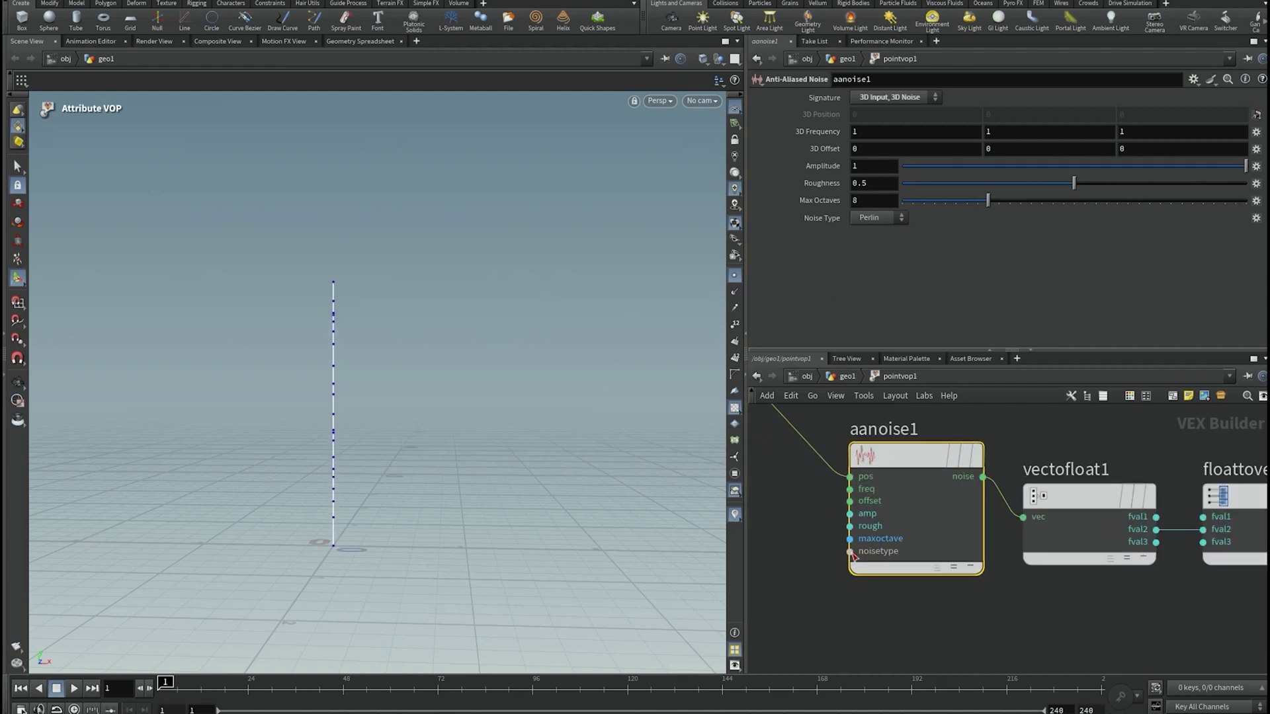
pyautogui.rightClick(852, 518)
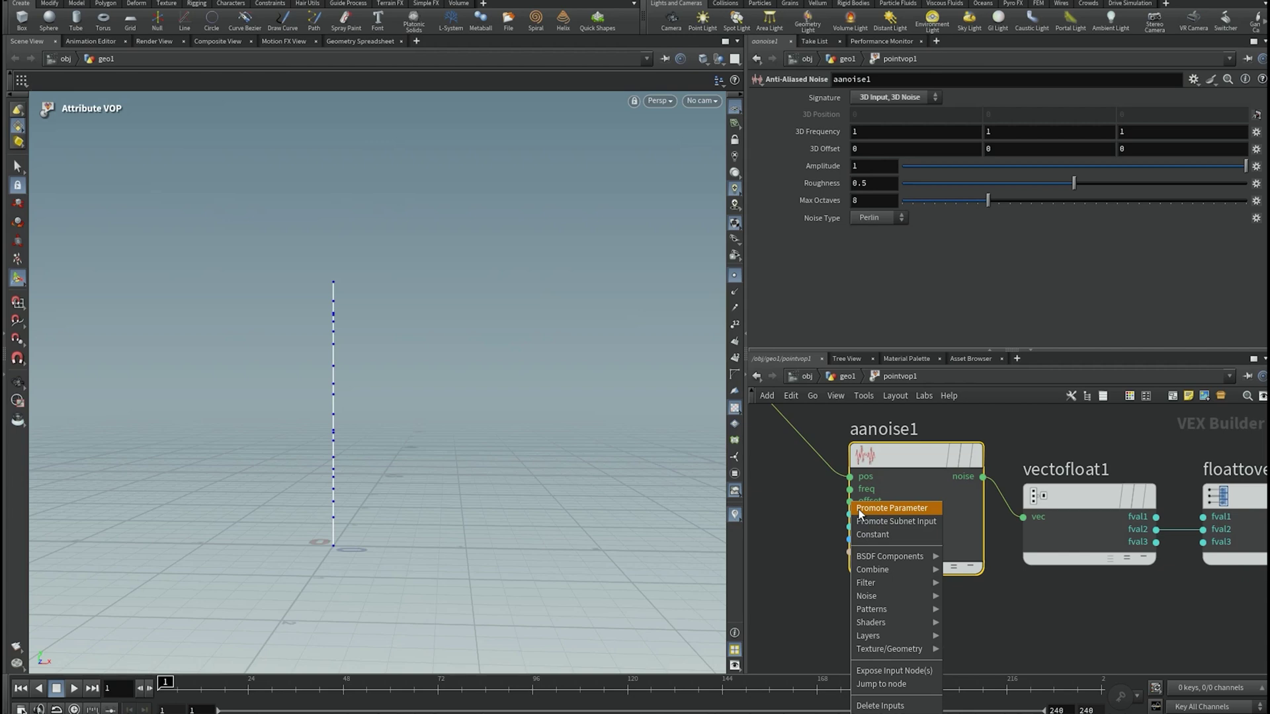
pyautogui.click(860, 509)
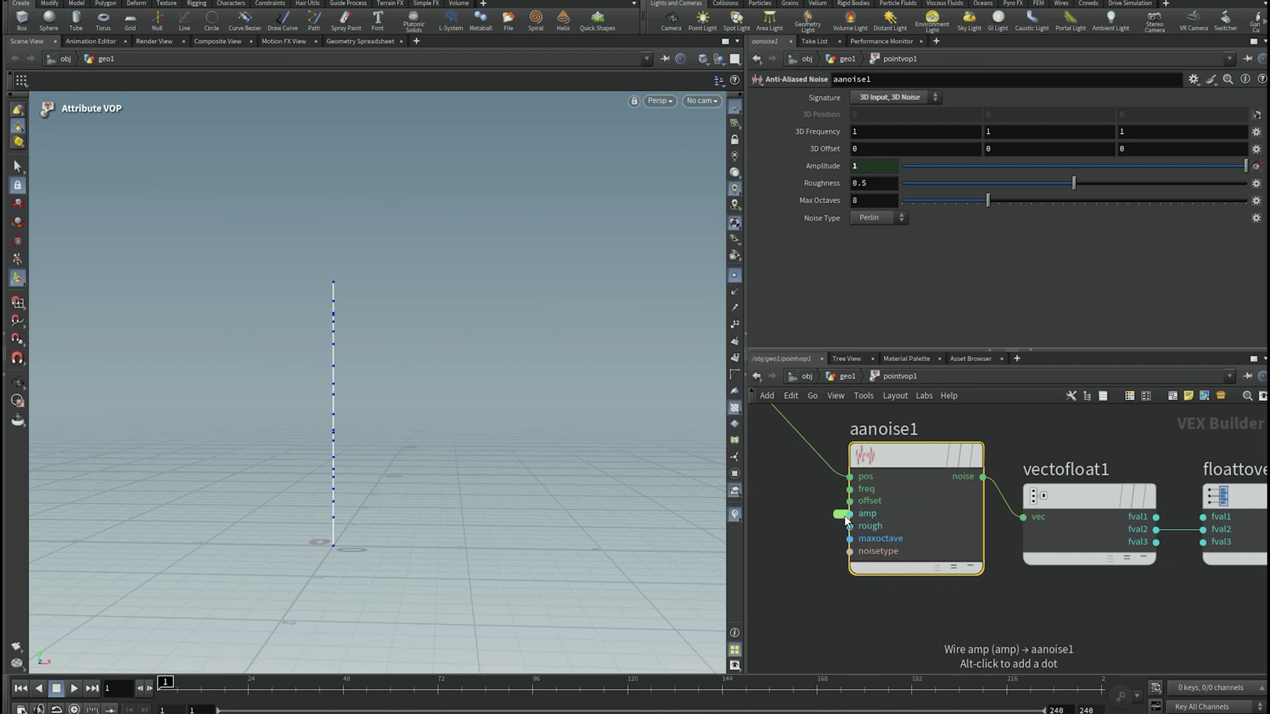
# - Return to the geo1 network and set the promoted Amplitude on pointvop1 to 0.3
pyautogui.click(842, 376)
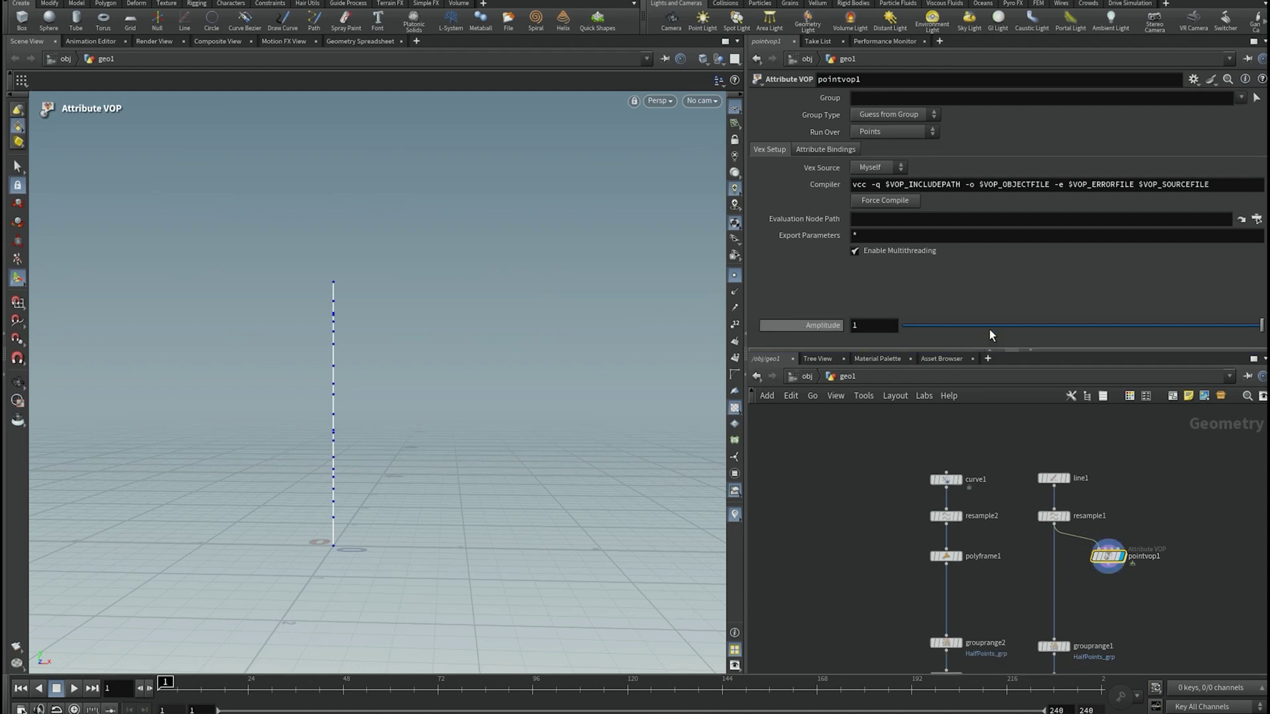
pyautogui.moveTo(1225, 325); pyautogui.dragTo(1063, 327)
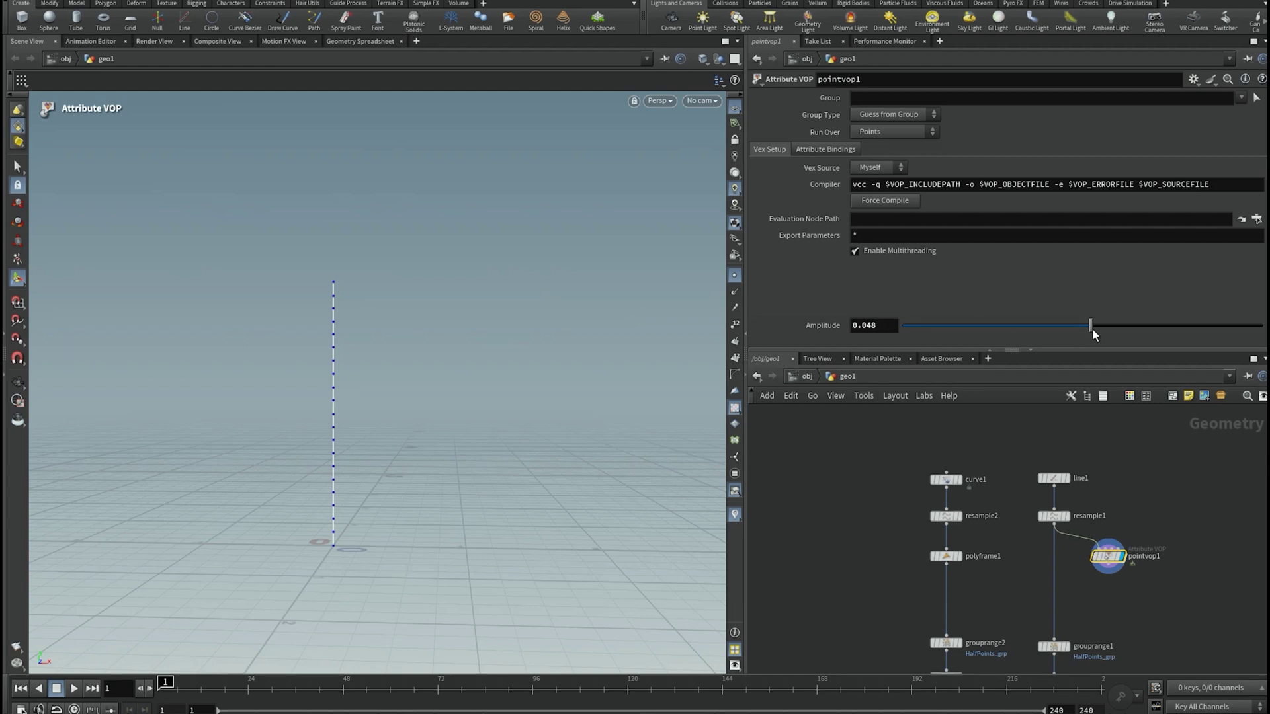
pyautogui.moveTo(1193, 327); pyautogui.dragTo(1171, 326)
pyautogui.write('.3')
pyautogui.press('Return')
# - Insert pointvop1 between resample1 and grouprange1, and display the grouprange1 result
pyautogui.keyDown('alt'); pyautogui.moveTo(325, 519); pyautogui.dragTo(376, 371, button='right'); pyautogui.keyUp('alt')
pyautogui.moveTo(1112, 567); pyautogui.dragTo(1056, 567)
pyautogui.click(1065, 647)
# - Toggle the bypass of pointvop1 to compare the line's point spacing with and without the noise
pyautogui.moveTo(1056, 561)
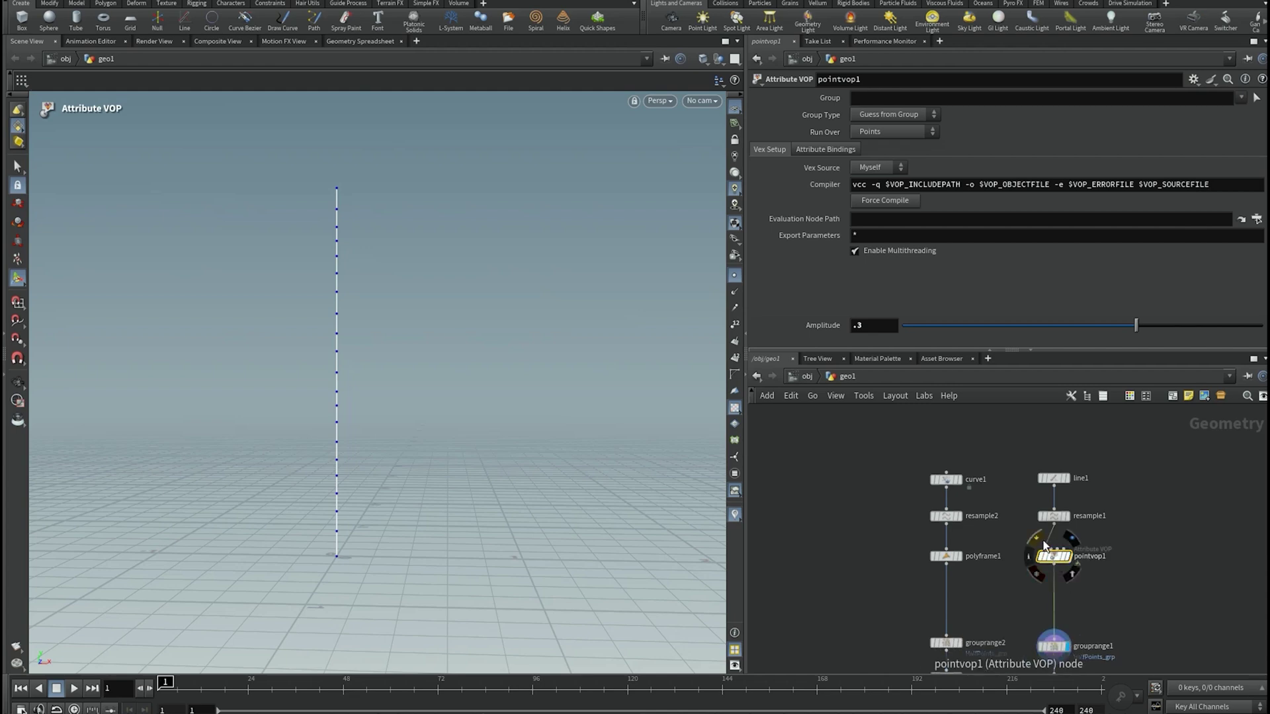
pyautogui.click(1037, 541)
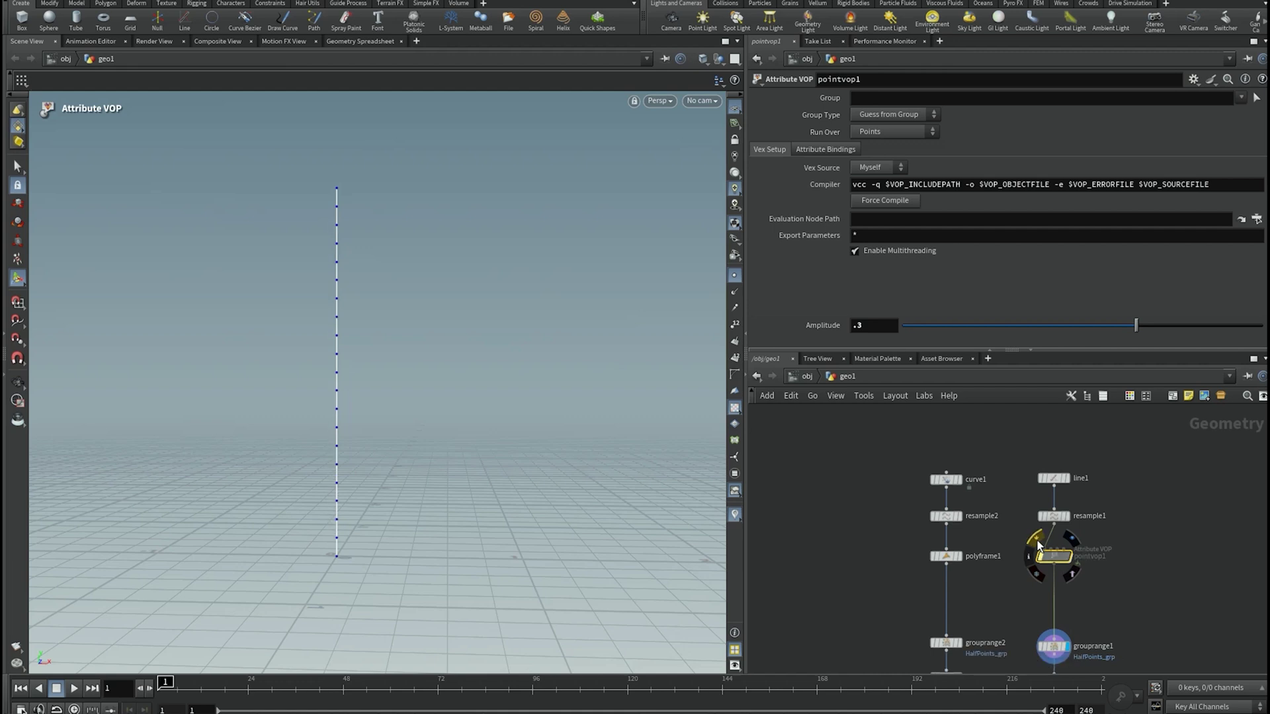
pyautogui.moveTo(1084, 610); pyautogui.dragTo(1110, 658, button='middle')
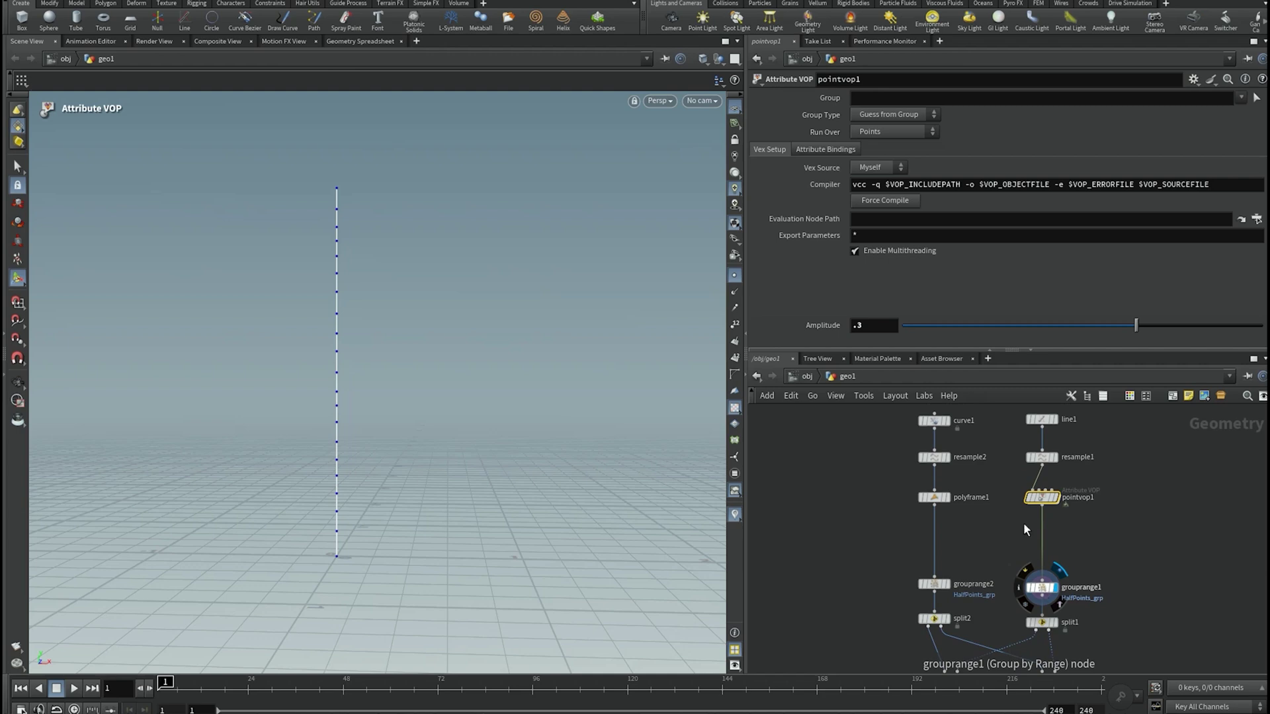
# - Select and display polyframe1 to show the horizontal curve seen from above
pyautogui.scroll(-2, 982, 522)
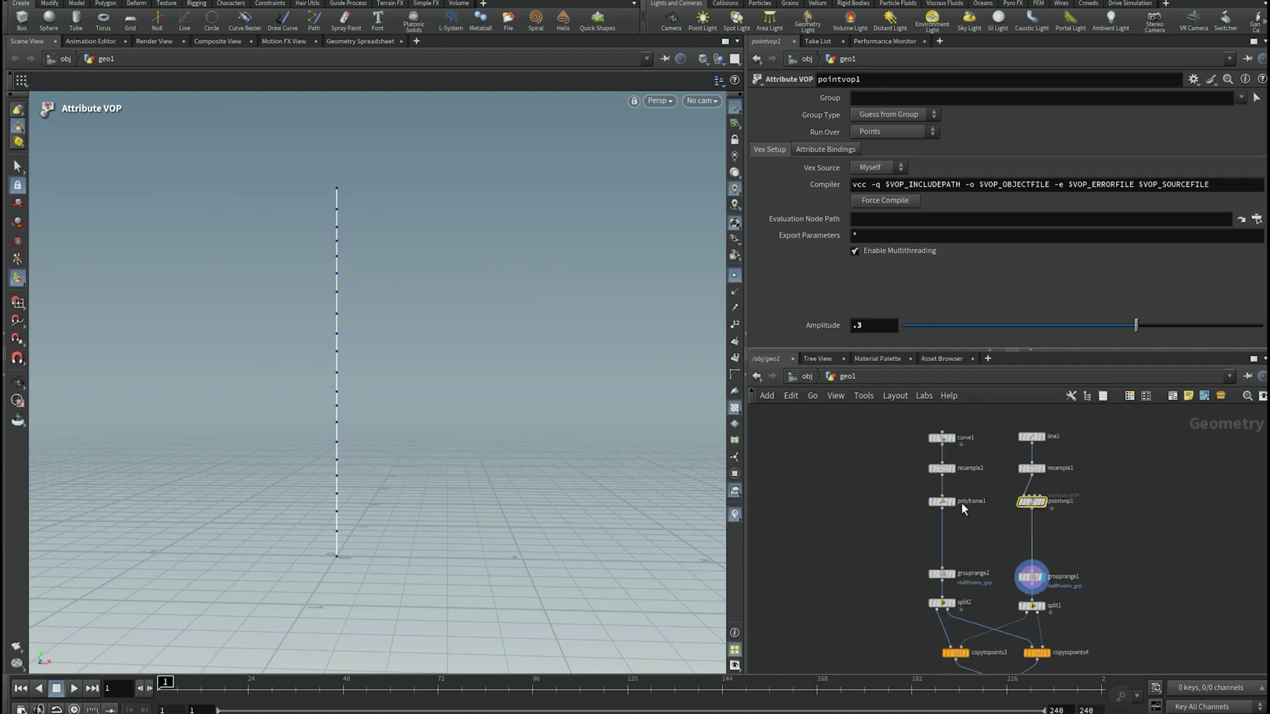
pyautogui.moveTo(955, 502)
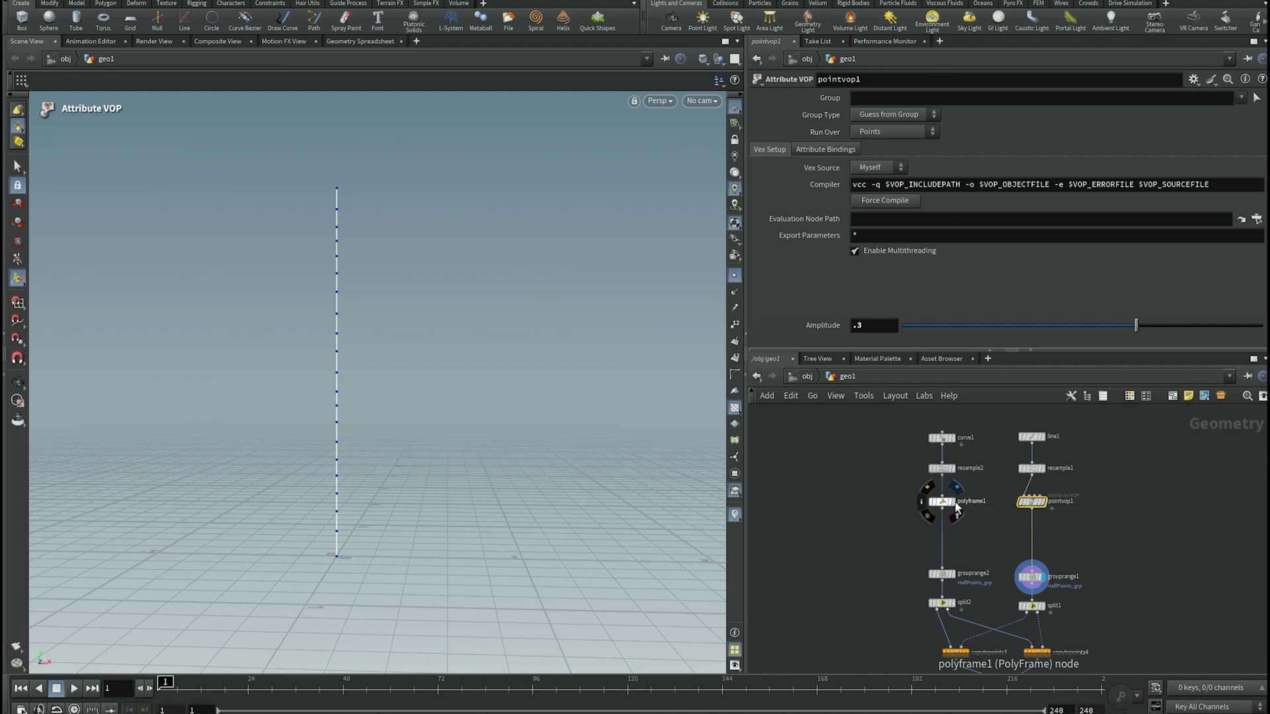
pyautogui.click(954, 503)
pyautogui.click(945, 503)
pyautogui.keyDown('alt'); pyautogui.moveTo(563, 624); pyautogui.dragTo(363, 517); pyautogui.keyUp('alt')
pyautogui.press('Return')
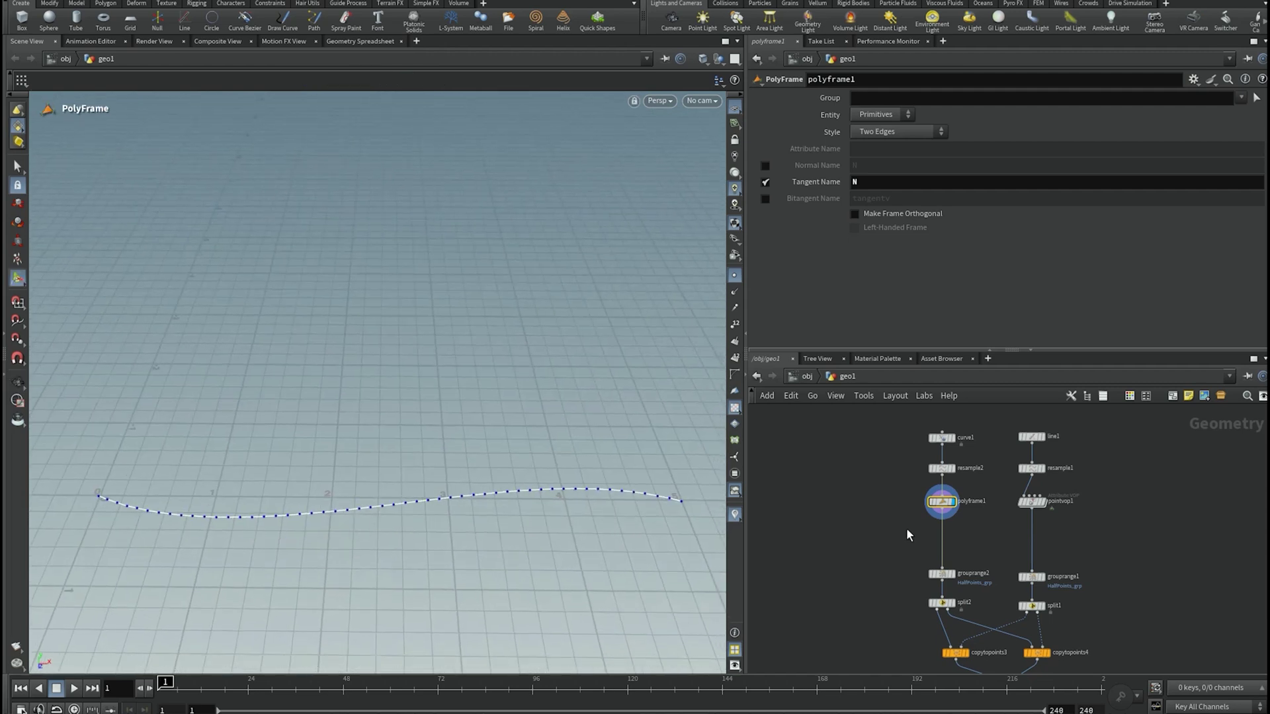
pyautogui.moveTo(1033, 504)
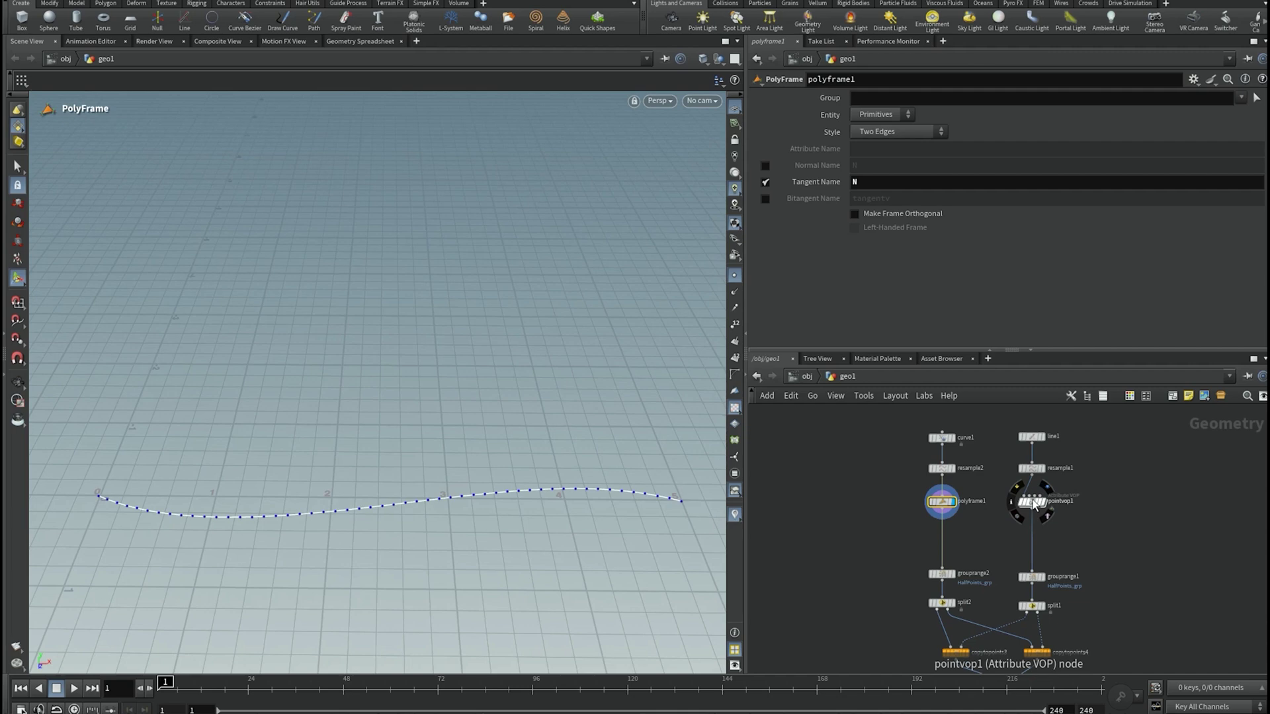
pyautogui.moveTo(1034, 503); pyautogui.dragTo(952, 526)
pyautogui.hotkey('ctrl', 'z')
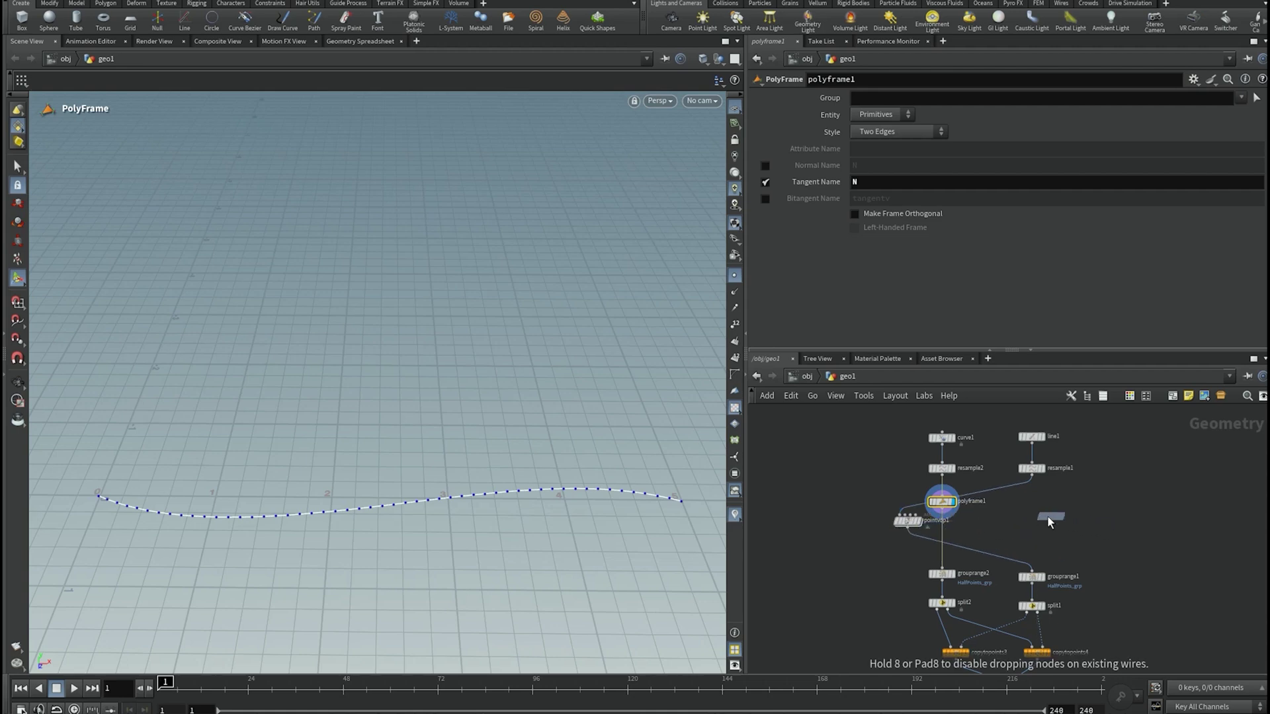
# - Insert a copy of pointvop1 between polyframe1 and grouprange2, and open the copy's VOP network
pyautogui.keyDown('alt'); pyautogui.moveTo(1041, 521); pyautogui.dragTo(944, 533); pyautogui.keyUp('alt')
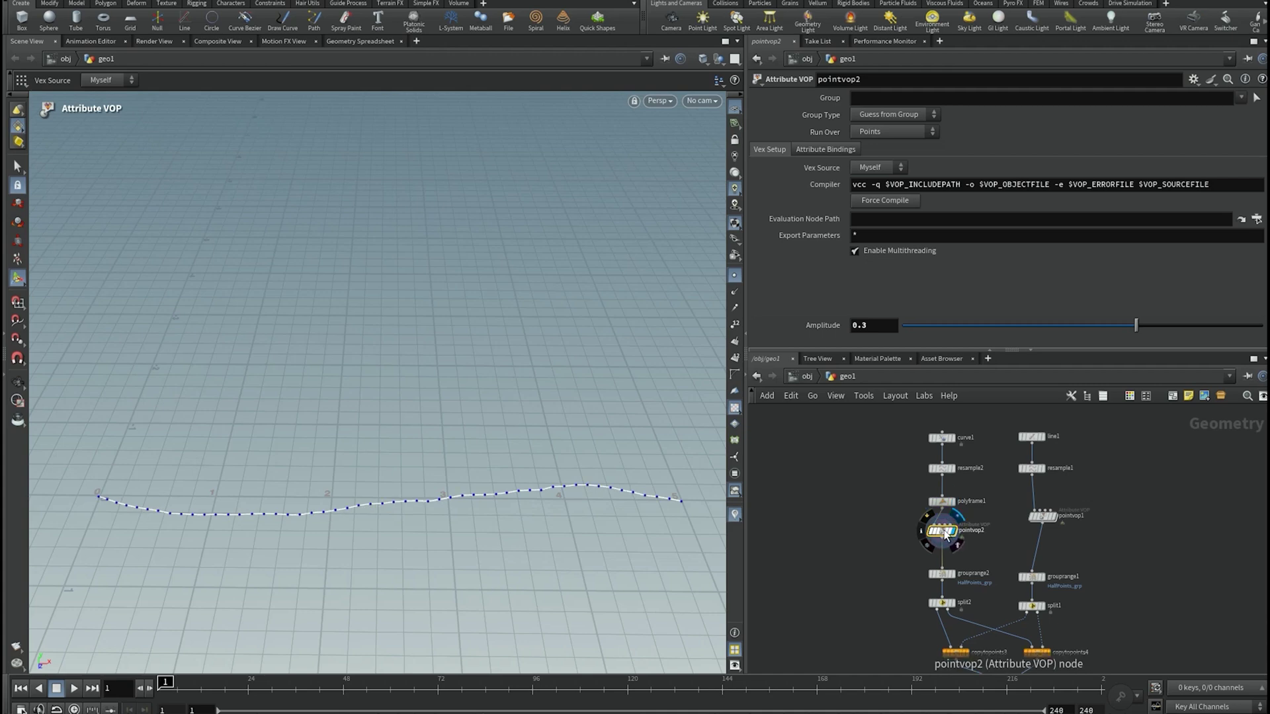
pyautogui.doubleClick(947, 533)
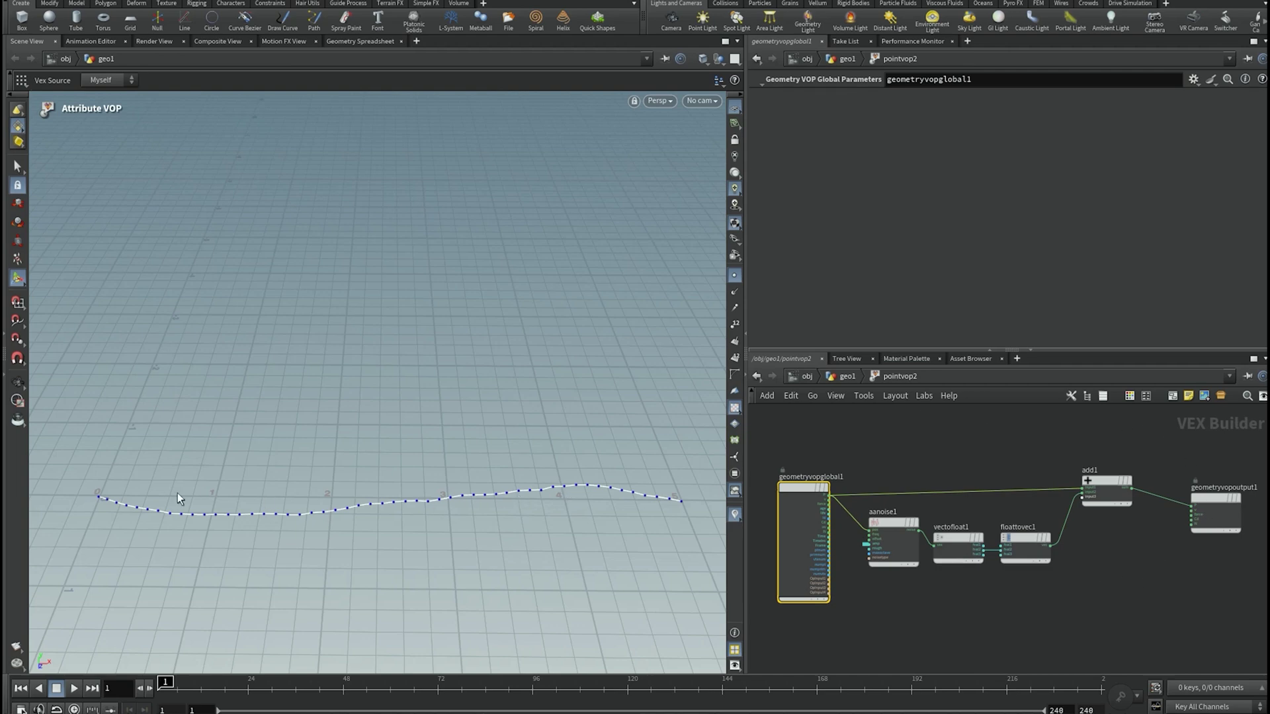
pyautogui.press('Escape')
pyautogui.moveTo(463, 468); pyautogui.dragTo(453, 496)
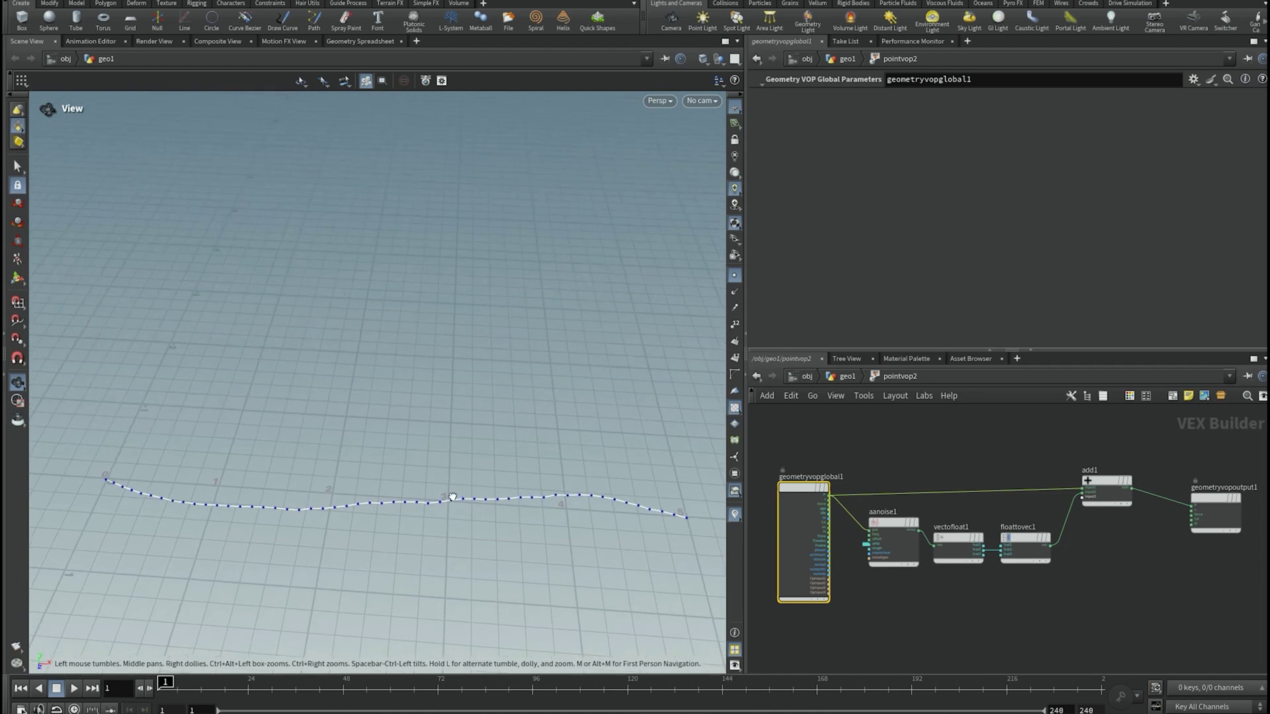
pyautogui.press('Return')
# - Connect fval1 and fval3 between the Vector to Float and Float to Vector nodes, and disconnect fval2
pyautogui.scroll(3, 1010, 556)
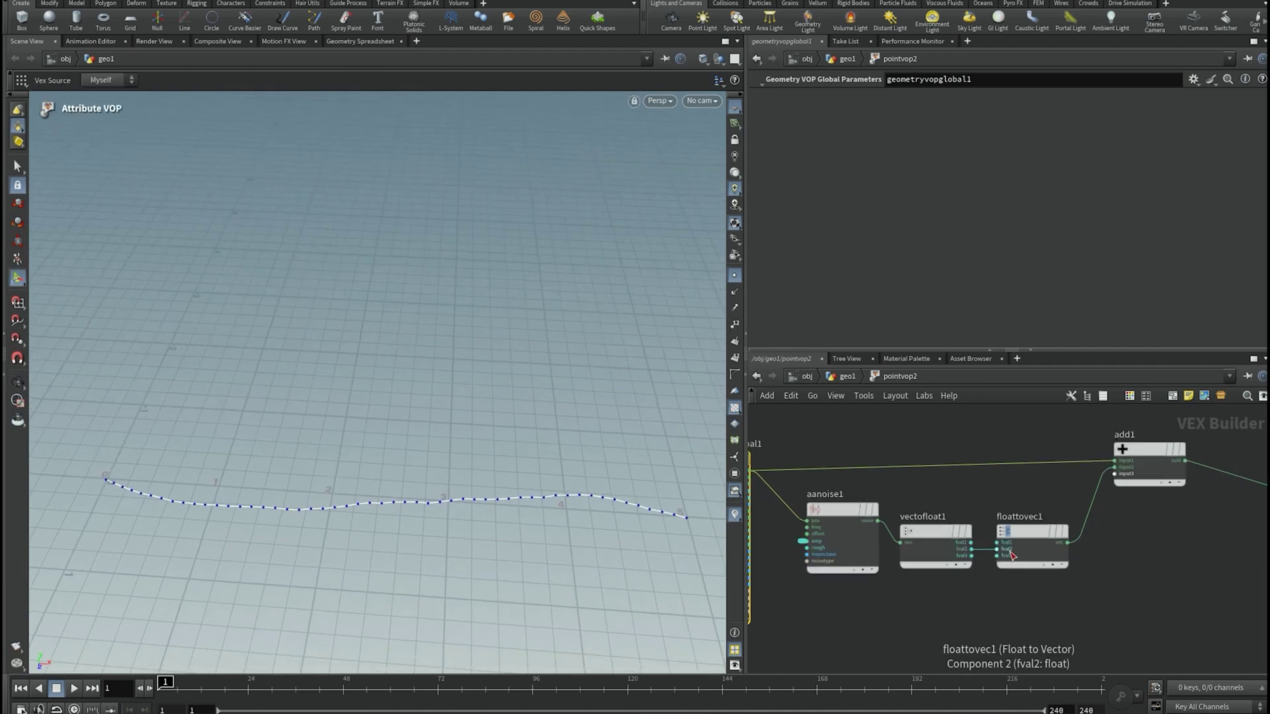
pyautogui.scroll(2, 983, 555)
pyautogui.moveTo(970, 543); pyautogui.dragTo(1003, 558)
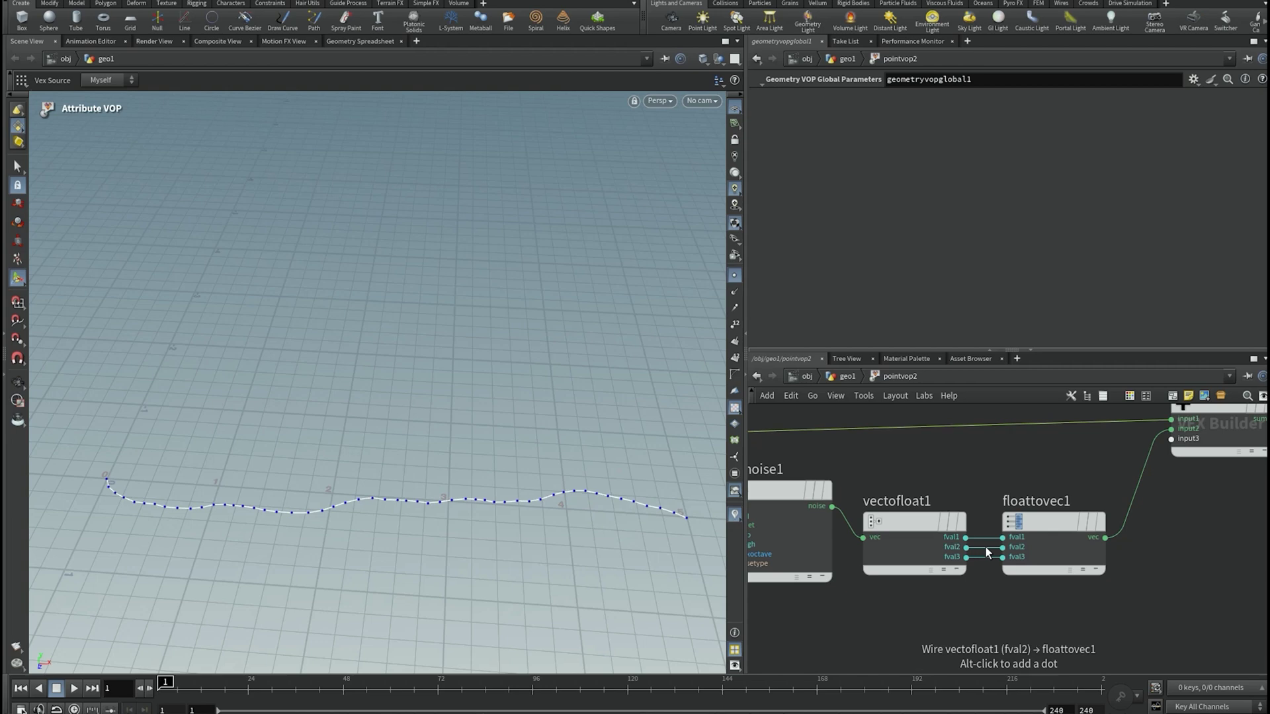
pyautogui.click(1002, 548)
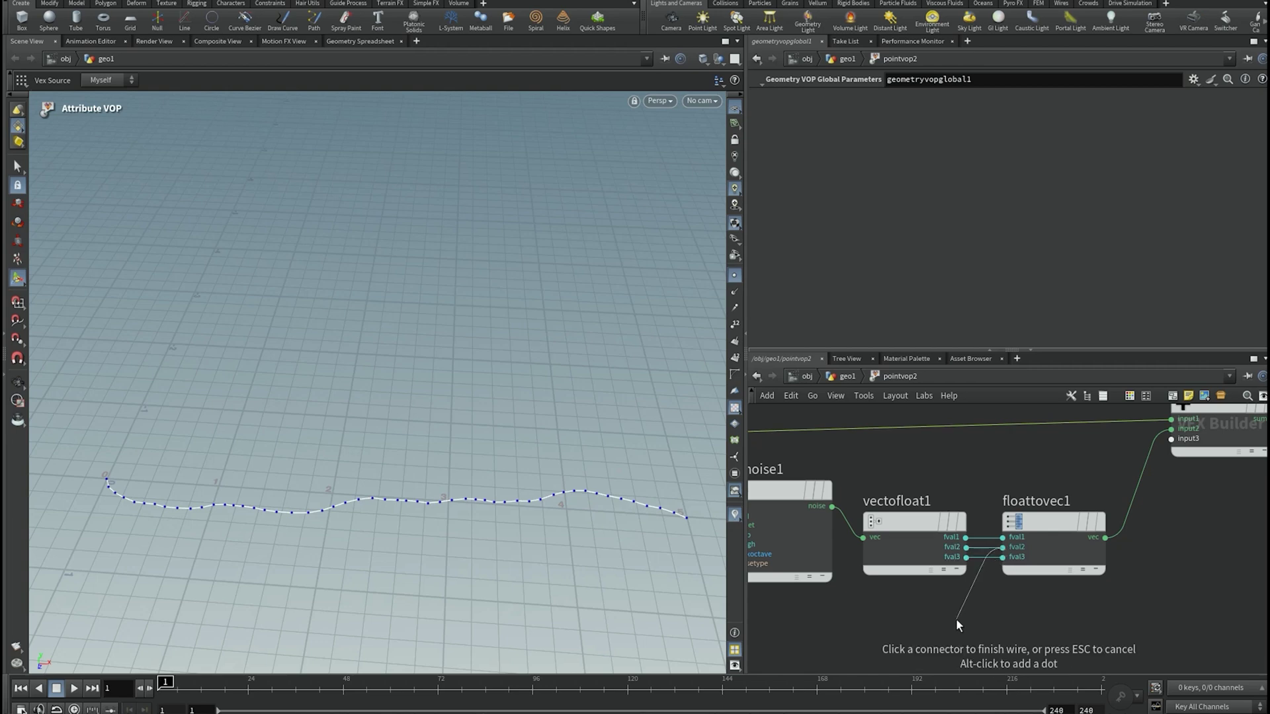
pyautogui.press('Escape')
pyautogui.press('Escape')
pyautogui.moveTo(377, 507)
pyautogui.mouseDown()
pyautogui.moveTo(377, 426)
pyautogui.moveTo(397, 536)
pyautogui.moveTo(406, 514)
pyautogui.moveTo(641, 531)
pyautogui.mouseUp()
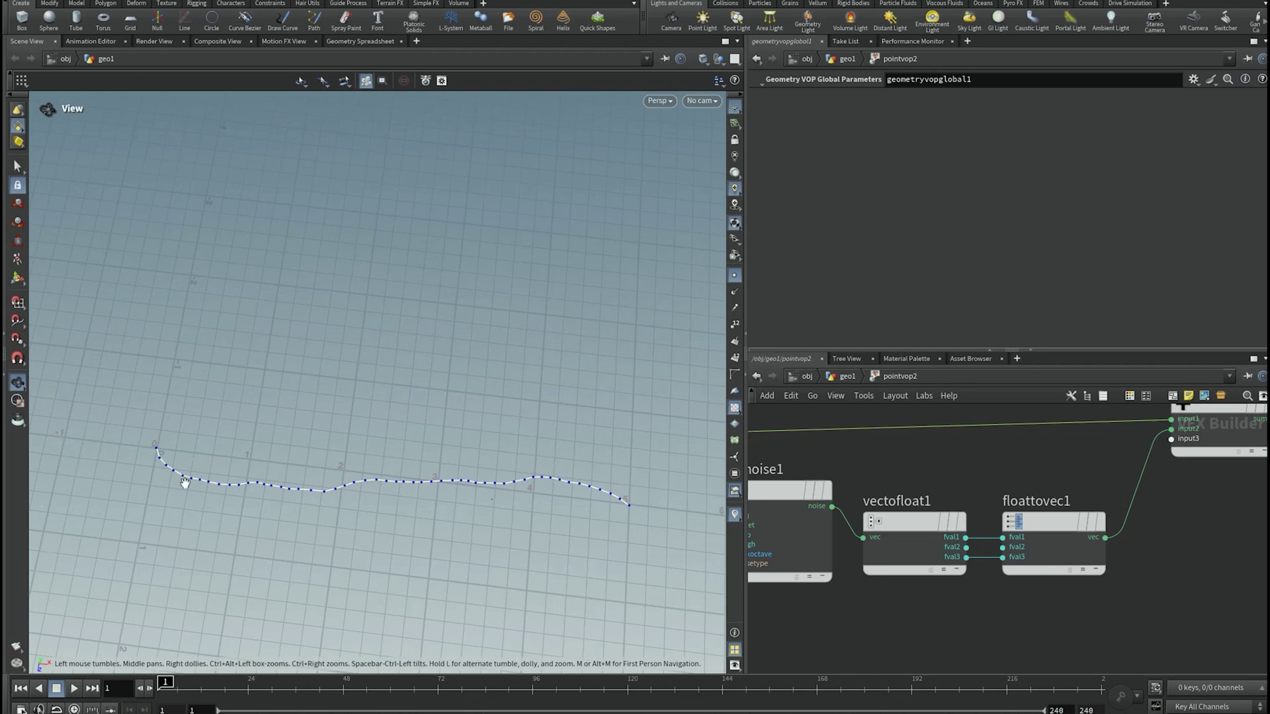
pyautogui.moveTo(169, 474)
pyautogui.mouseDown()
pyautogui.moveTo(193, 331)
pyautogui.moveTo(181, 482)
pyautogui.moveTo(198, 513)
pyautogui.moveTo(258, 558)
pyautogui.moveTo(287, 452)
pyautogui.moveTo(267, 478)
pyautogui.mouseUp()
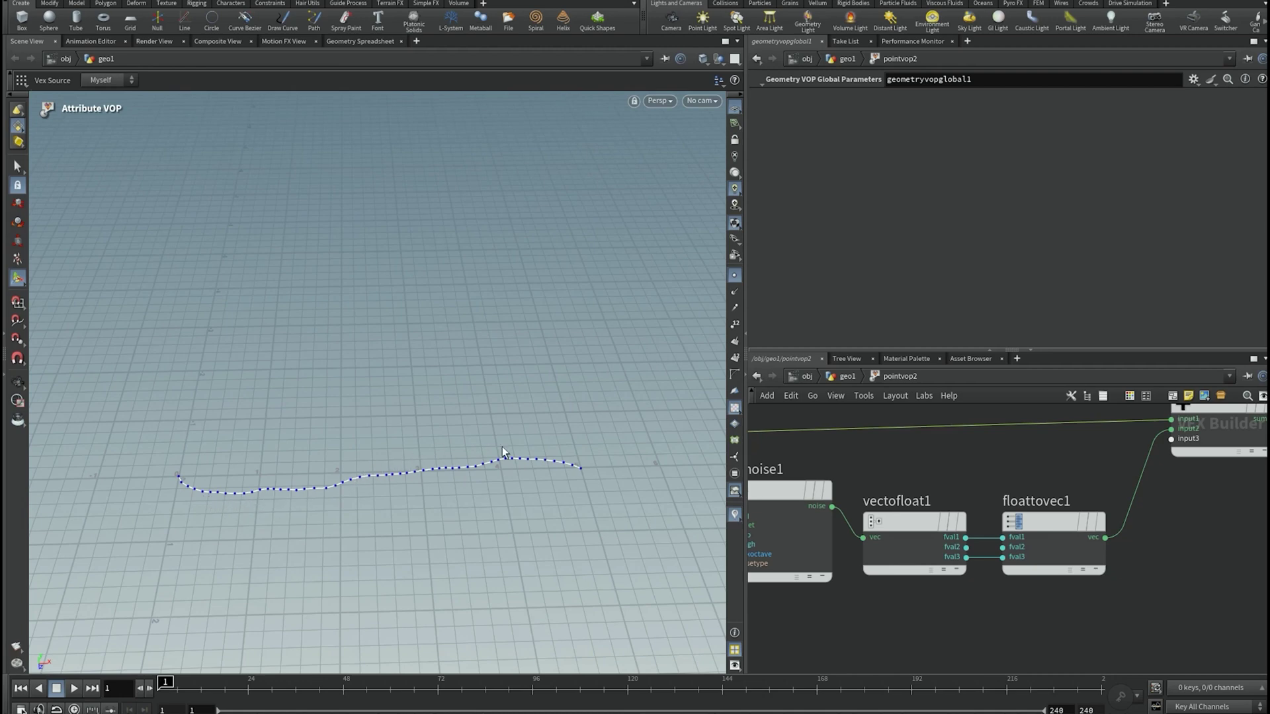
# - Return to the geo1 network and move the group range, split, copy-to-points and merge nodes down to make room below pointvop2
pyautogui.moveTo(276, 490)
pyautogui.mouseDown()
pyautogui.moveTo(246, 578)
pyautogui.moveTo(273, 508)
pyautogui.mouseUp()
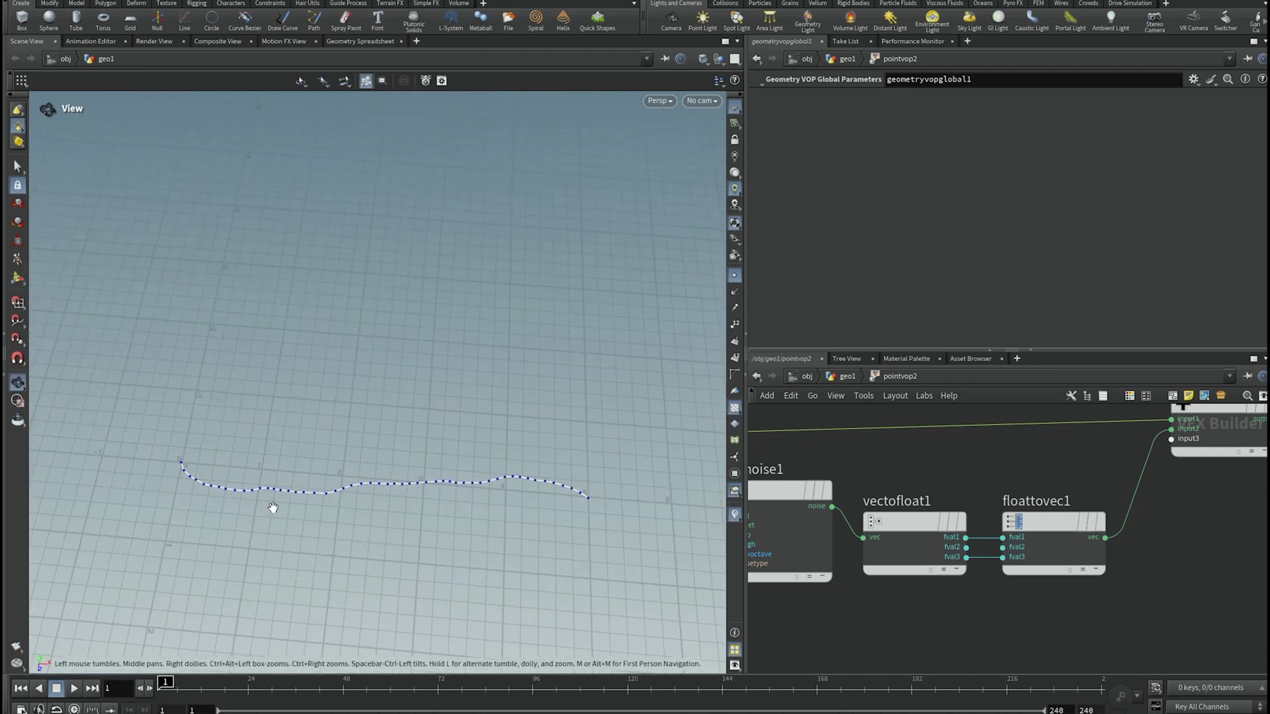
pyautogui.press('Return')
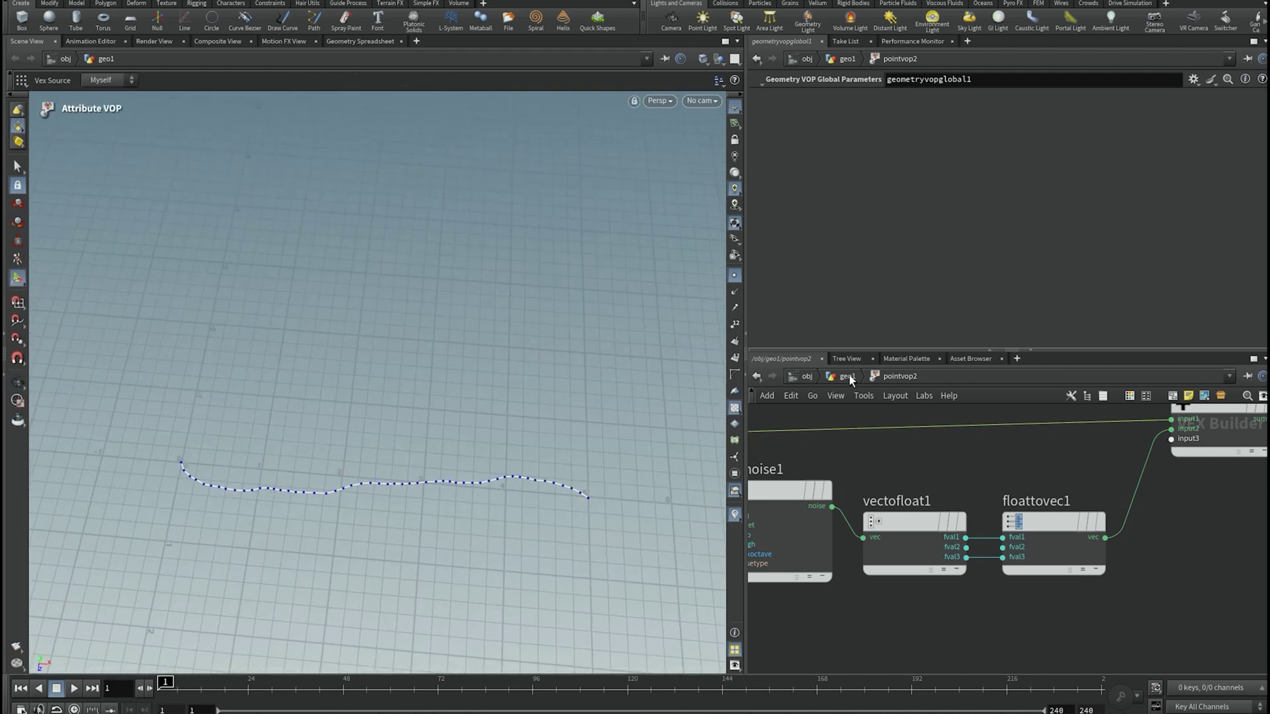
pyautogui.click(848, 375)
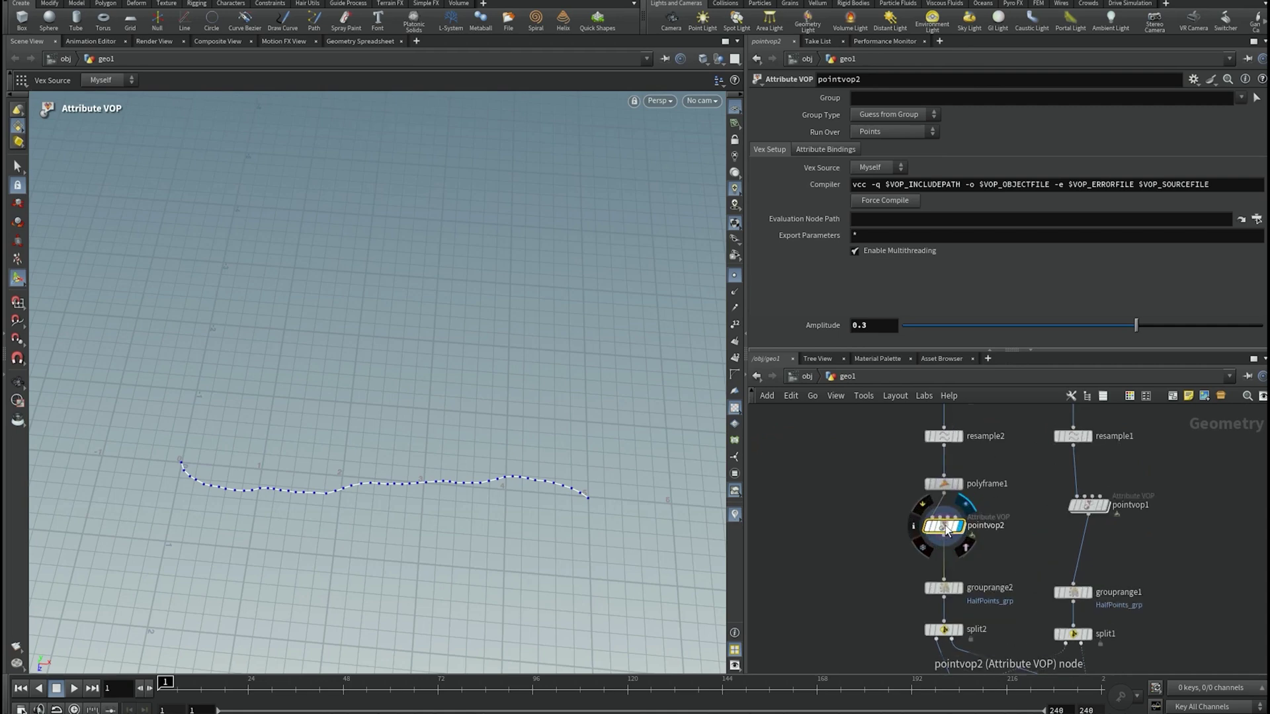
pyautogui.scroll(-4, 864, 476)
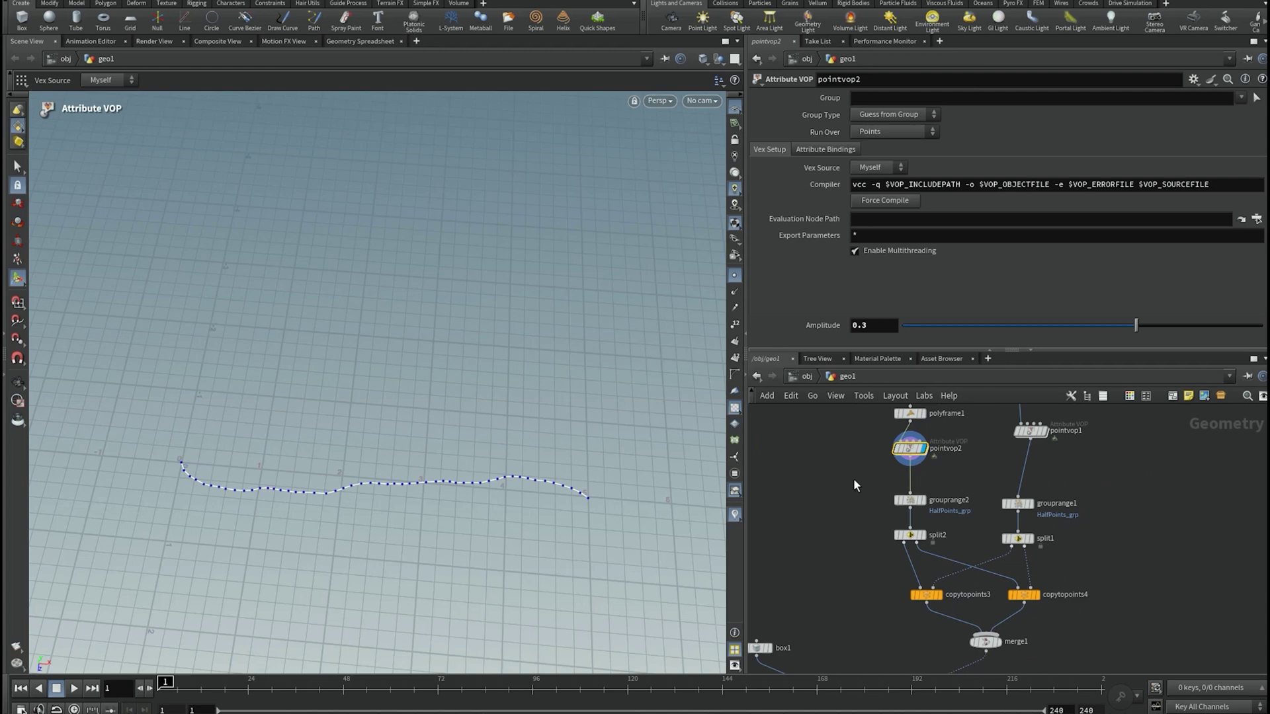
pyautogui.moveTo(856, 475); pyautogui.dragTo(1009, 608)
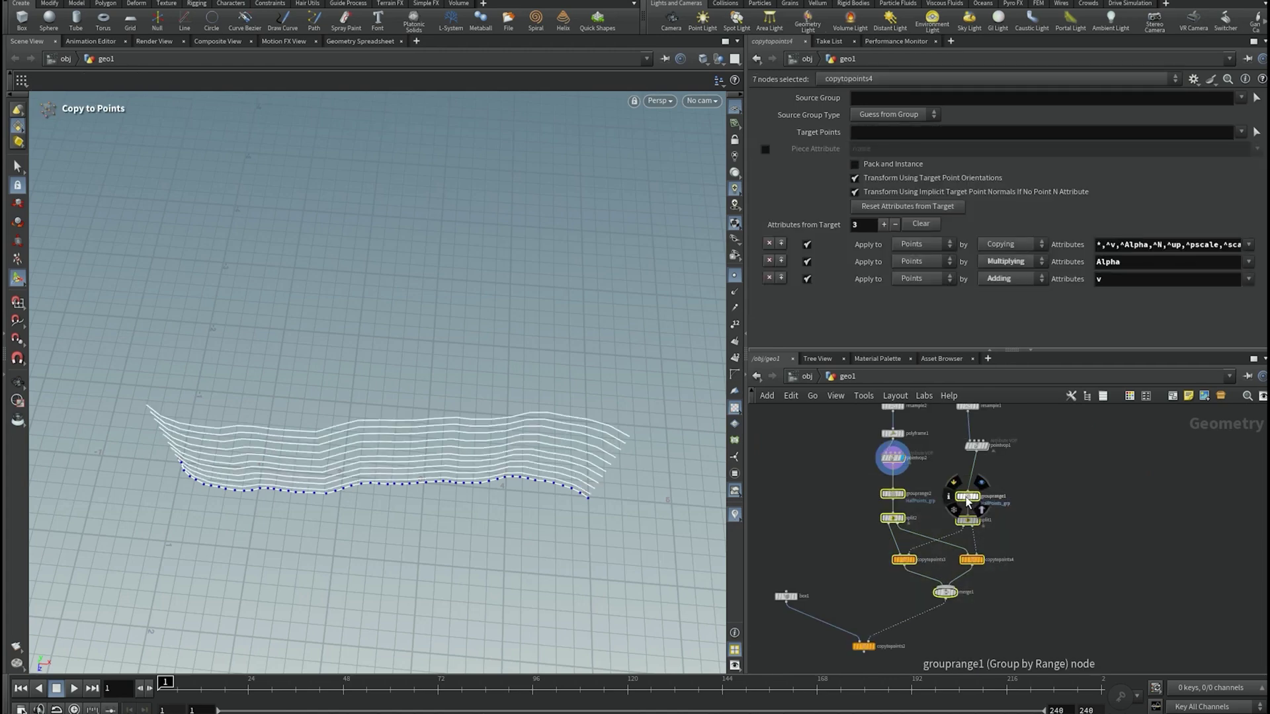
pyautogui.moveTo(967, 505); pyautogui.dragTo(967, 521)
pyautogui.scroll(5, 881, 471)
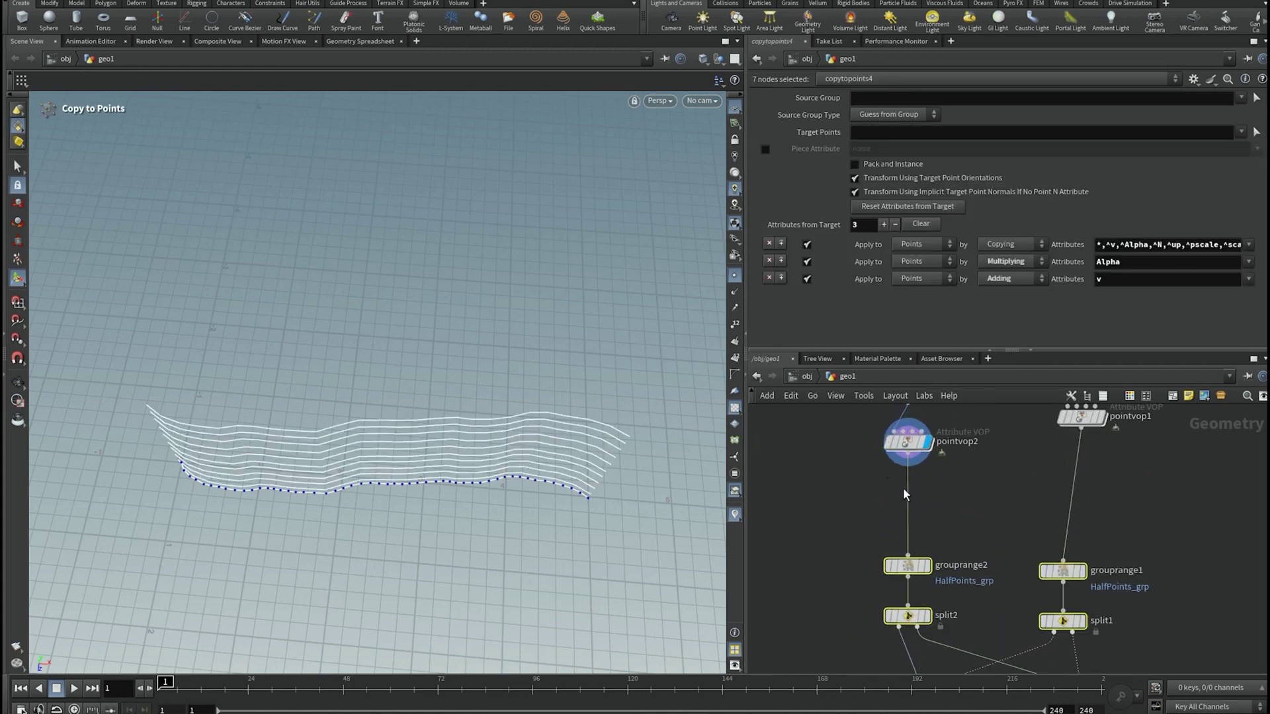
# - Add a Ray node and insert it between pointvop2 and grouprange2
pyautogui.click(870, 480)
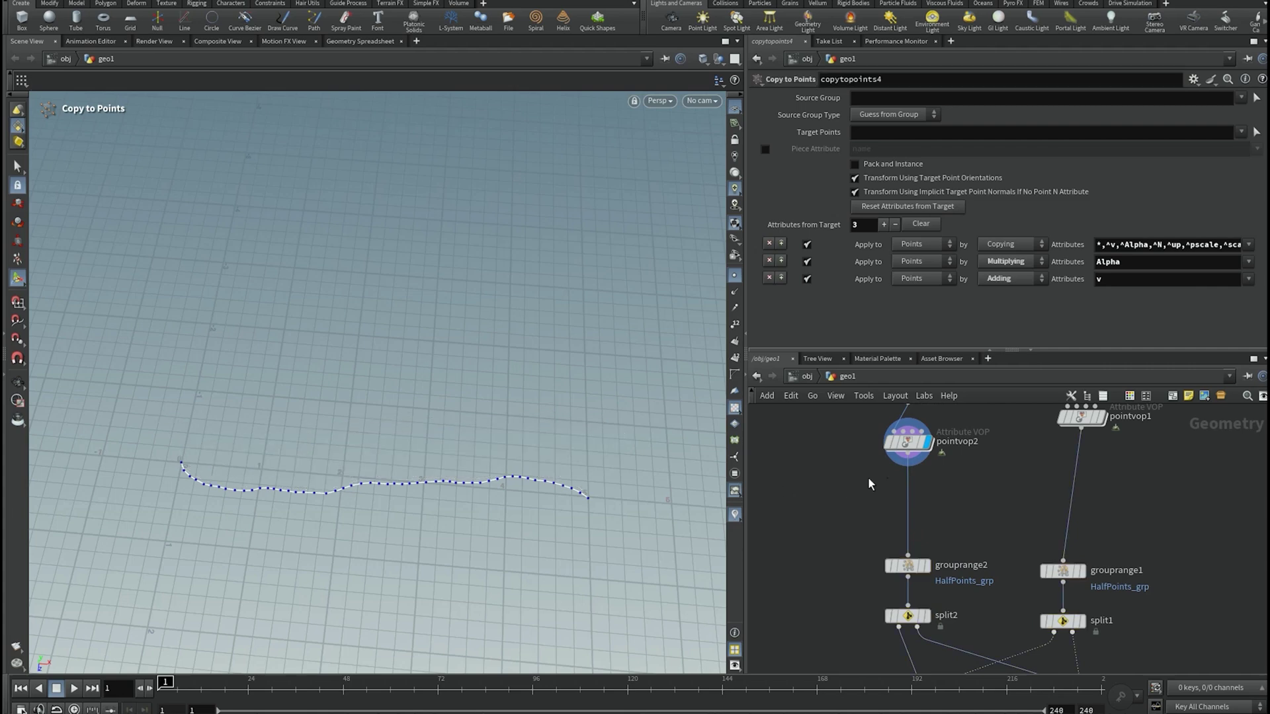
pyautogui.press('Tab')
pyautogui.write('ray')
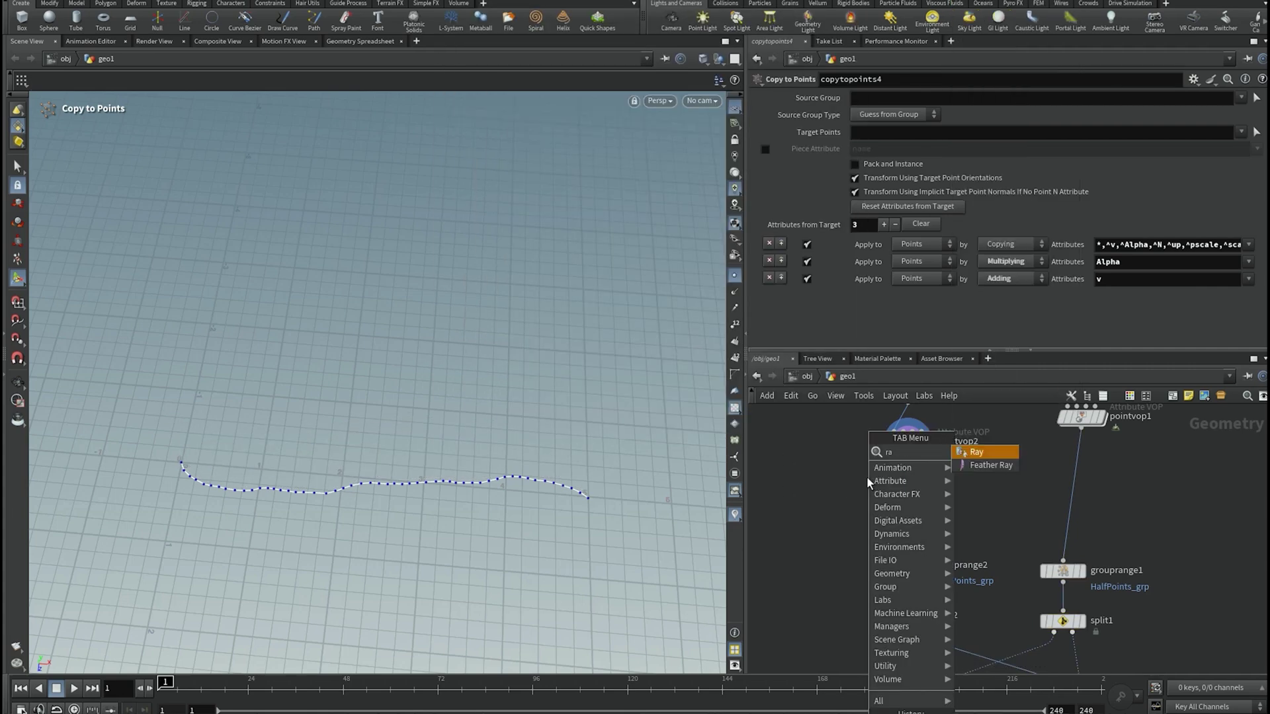
pyautogui.click(977, 453)
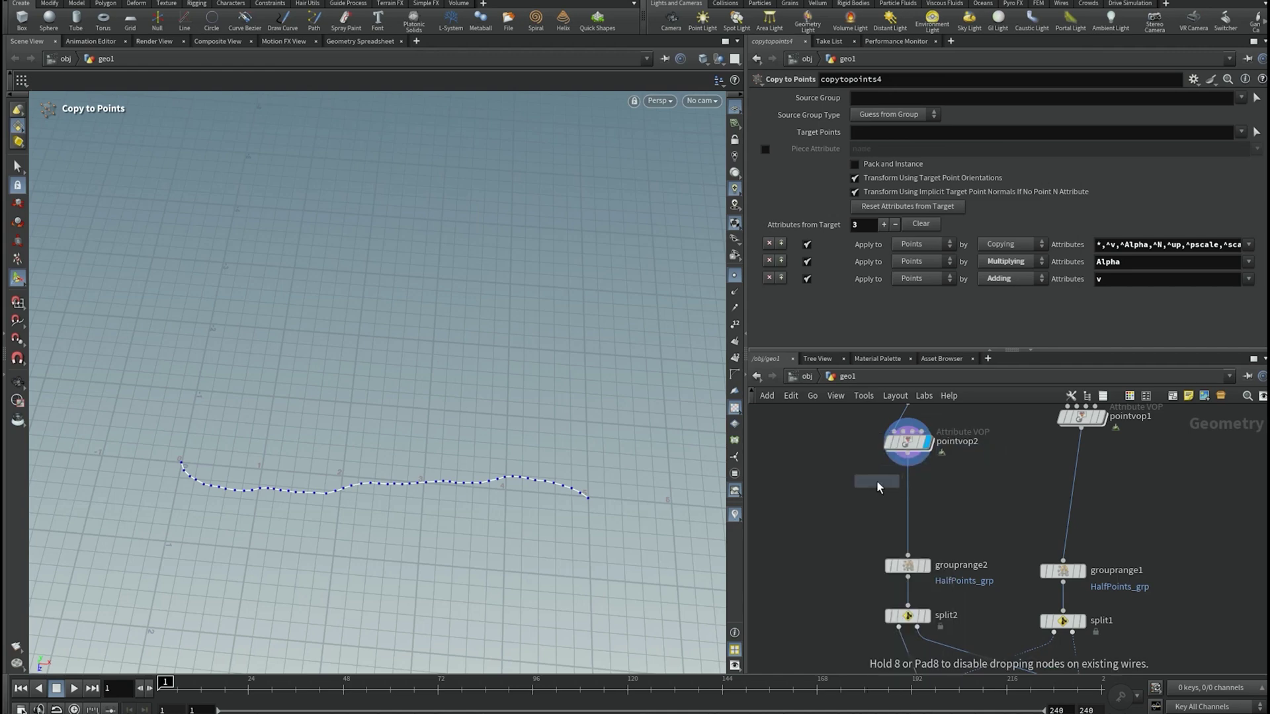
pyautogui.click(876, 480)
pyautogui.moveTo(874, 482); pyautogui.dragTo(905, 491)
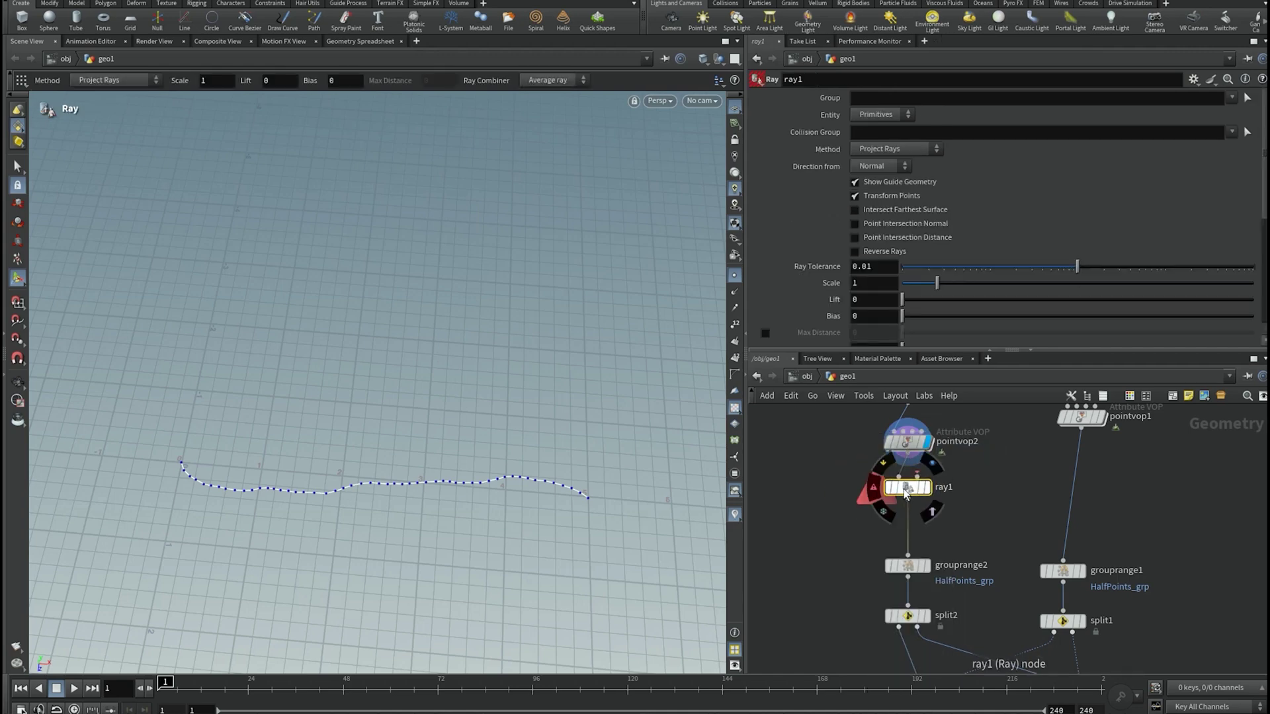
pyautogui.moveTo(975, 484); pyautogui.dragTo(958, 540, button='middle')
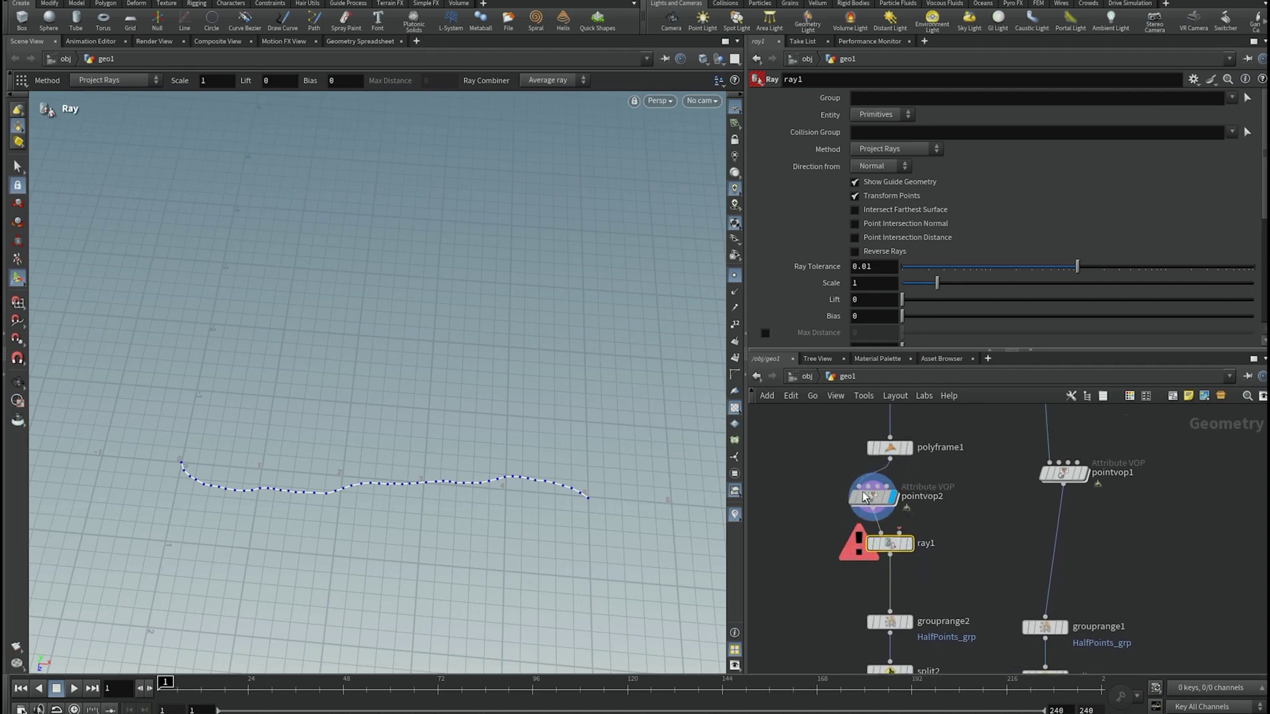
pyautogui.moveTo(883, 540); pyautogui.dragTo(880, 551)
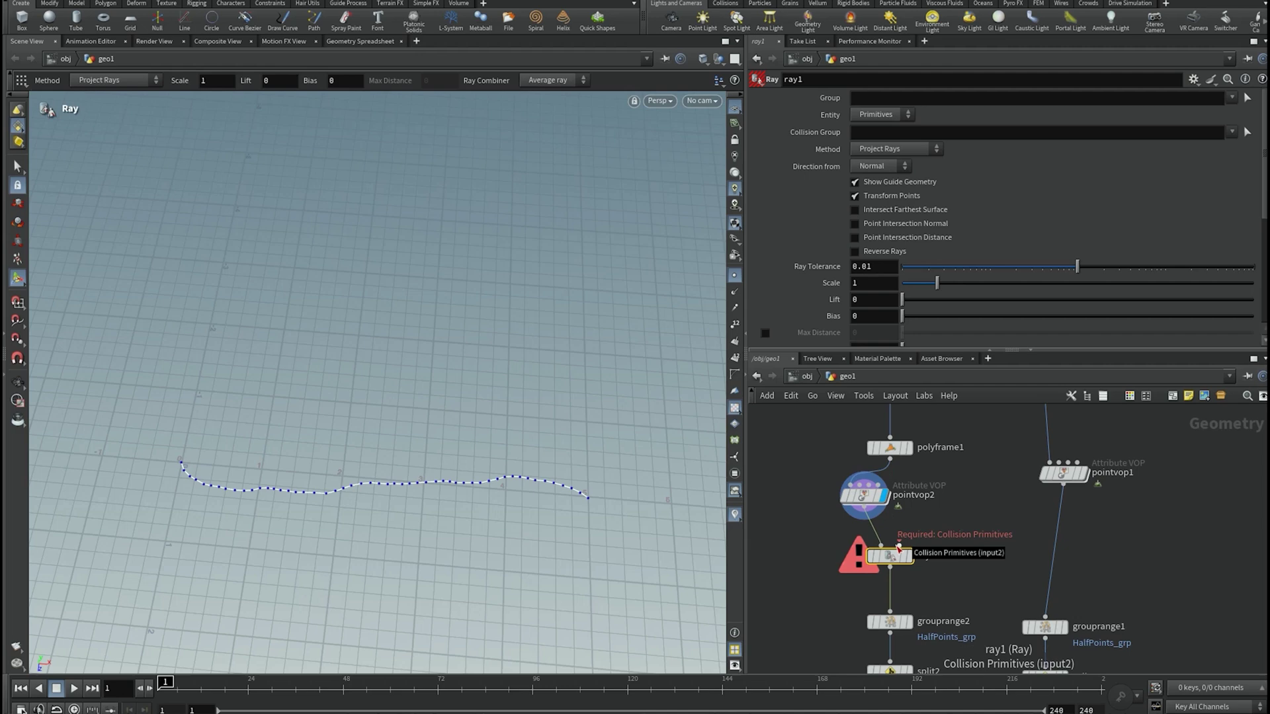
# - Display polyframe1, connect its output to ray1's Collision Primitives input, and move pointvop2 aside from the new wire
pyautogui.moveTo(914, 452)
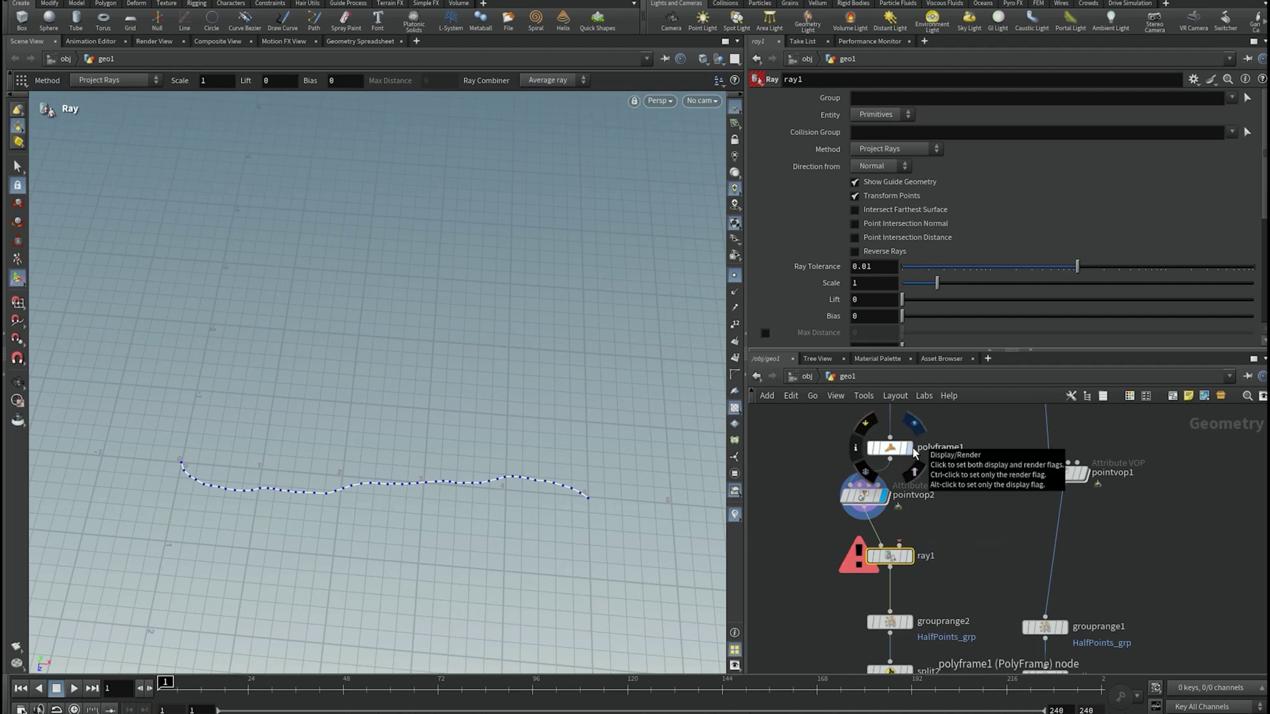
pyautogui.click(912, 449)
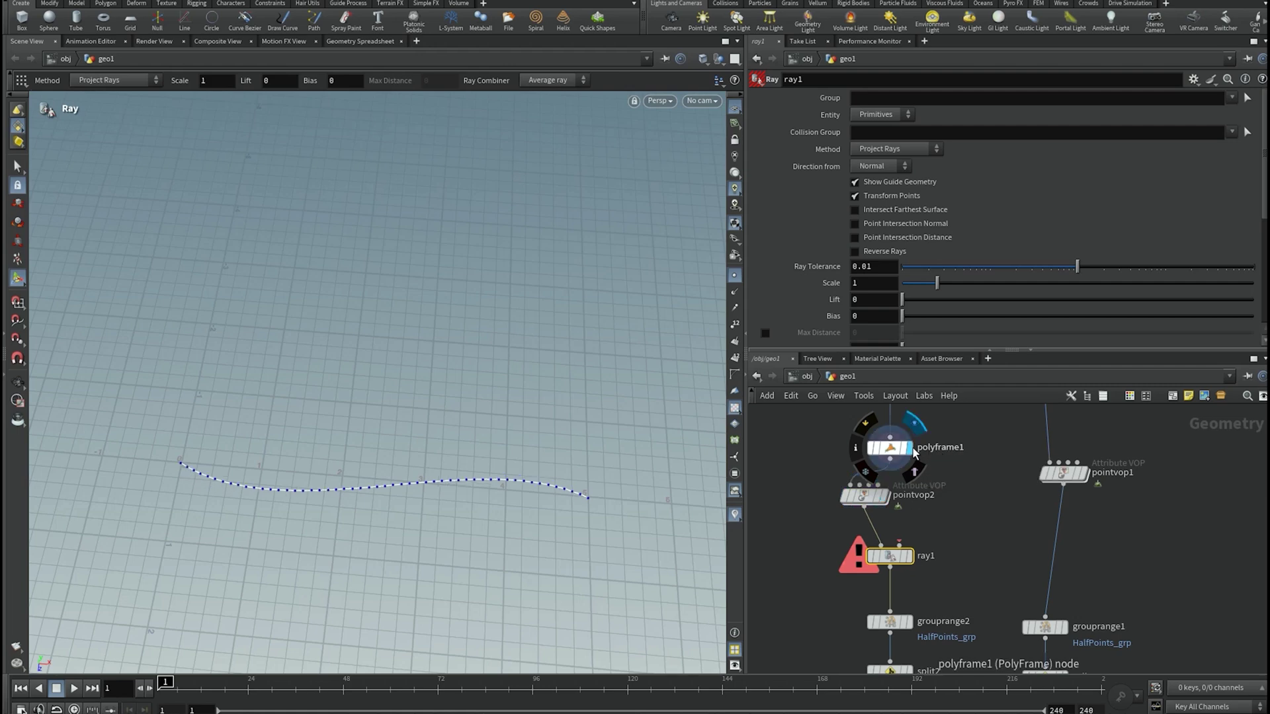
pyautogui.moveTo(898, 470); pyautogui.dragTo(899, 546)
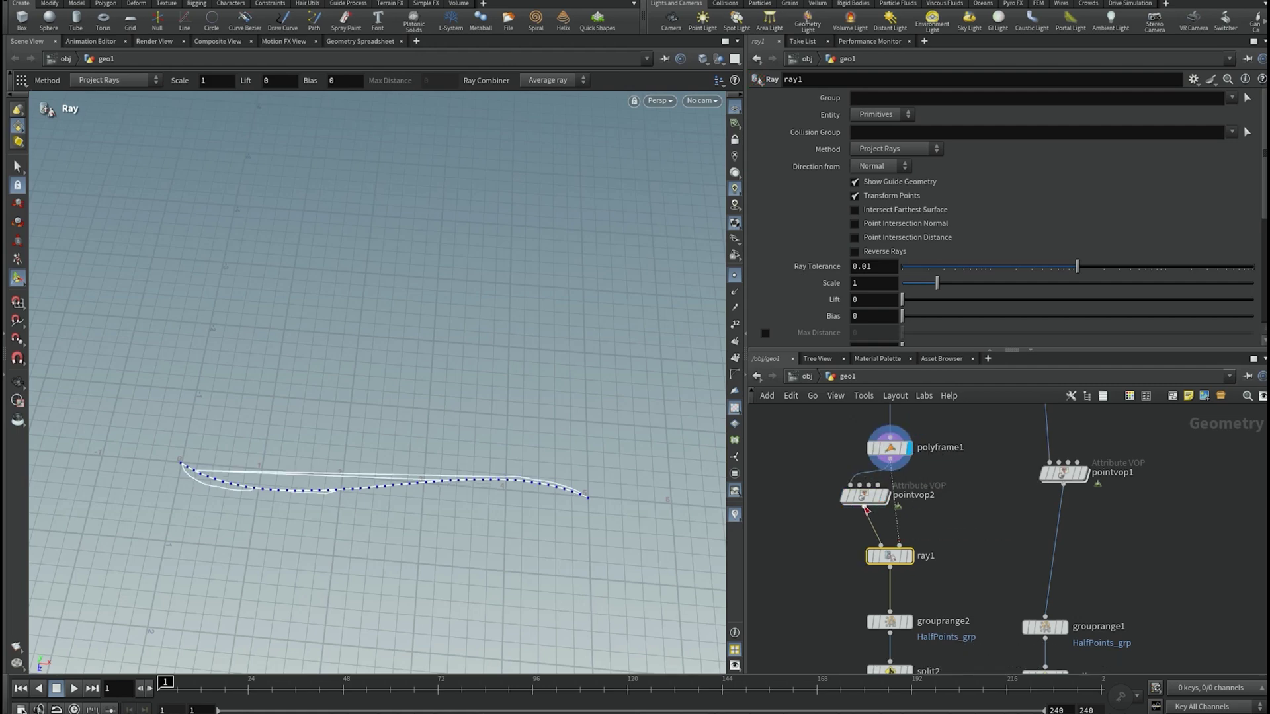
pyautogui.moveTo(865, 496); pyautogui.dragTo(852, 493)
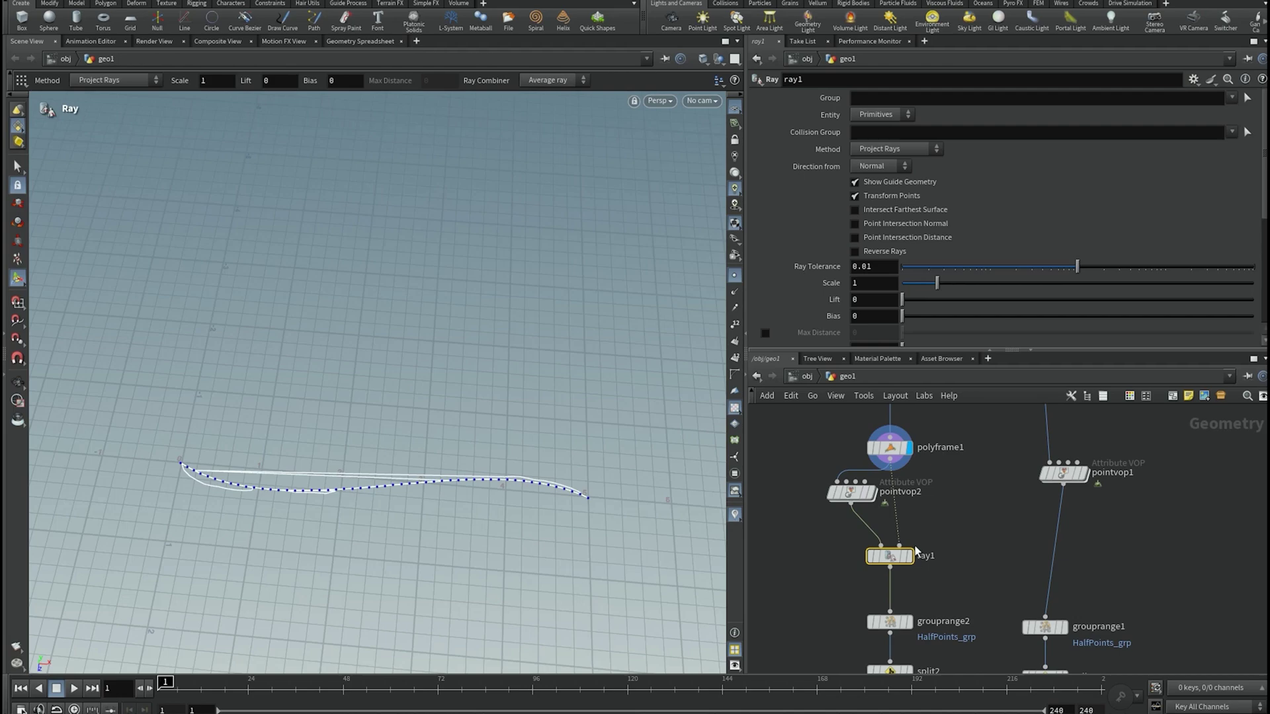
# - Display ray1 and set its method to Minimum Distance
pyautogui.click(910, 556)
pyautogui.press('Escape')
pyautogui.moveTo(487, 456); pyautogui.dragTo(465, 421)
pyautogui.moveTo(466, 422); pyautogui.dragTo(523, 423, button='right')
pyautogui.moveTo(434, 519); pyautogui.dragTo(421, 473)
pyautogui.scroll(-1, 421, 472)
pyautogui.press('Return')
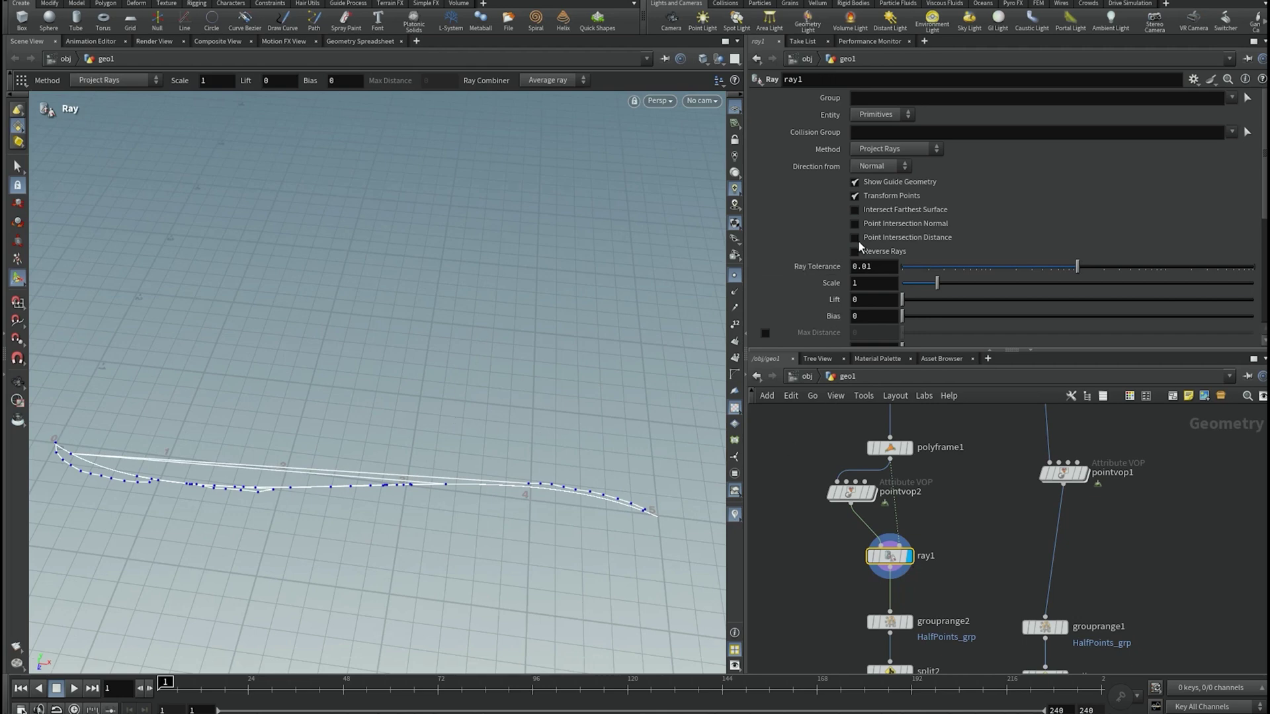
pyautogui.click(858, 148)
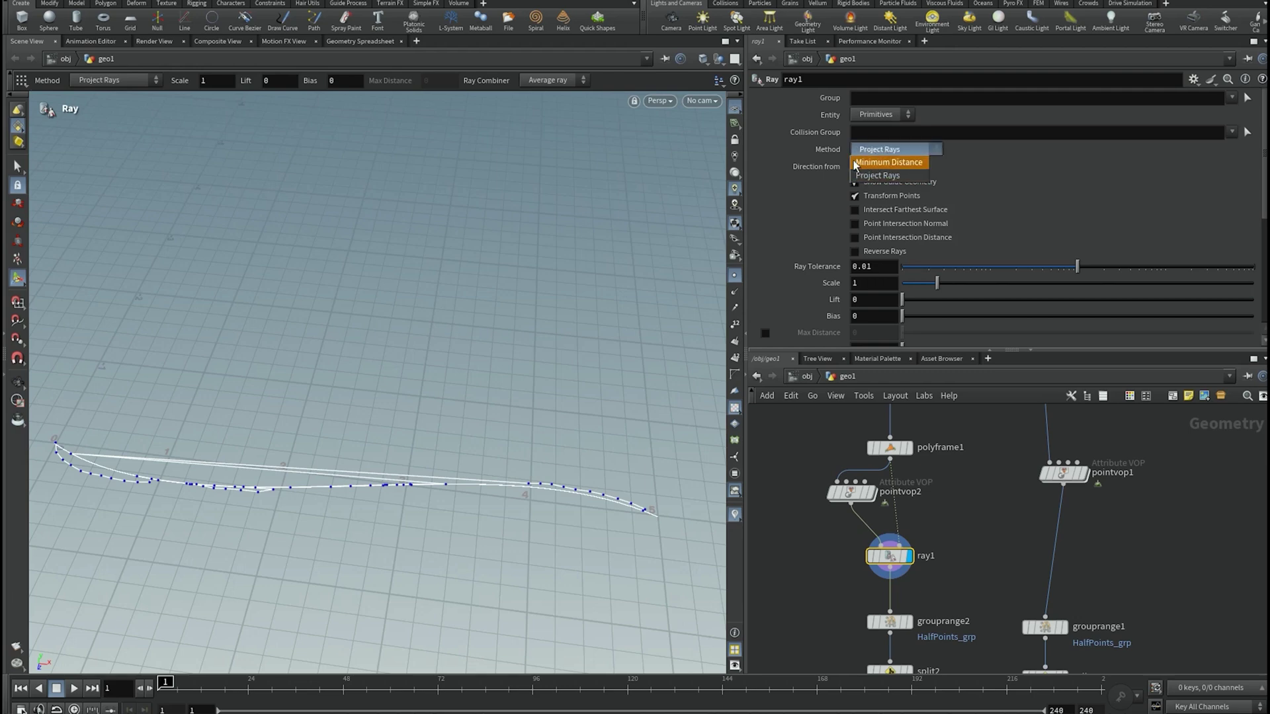
pyautogui.click(894, 162)
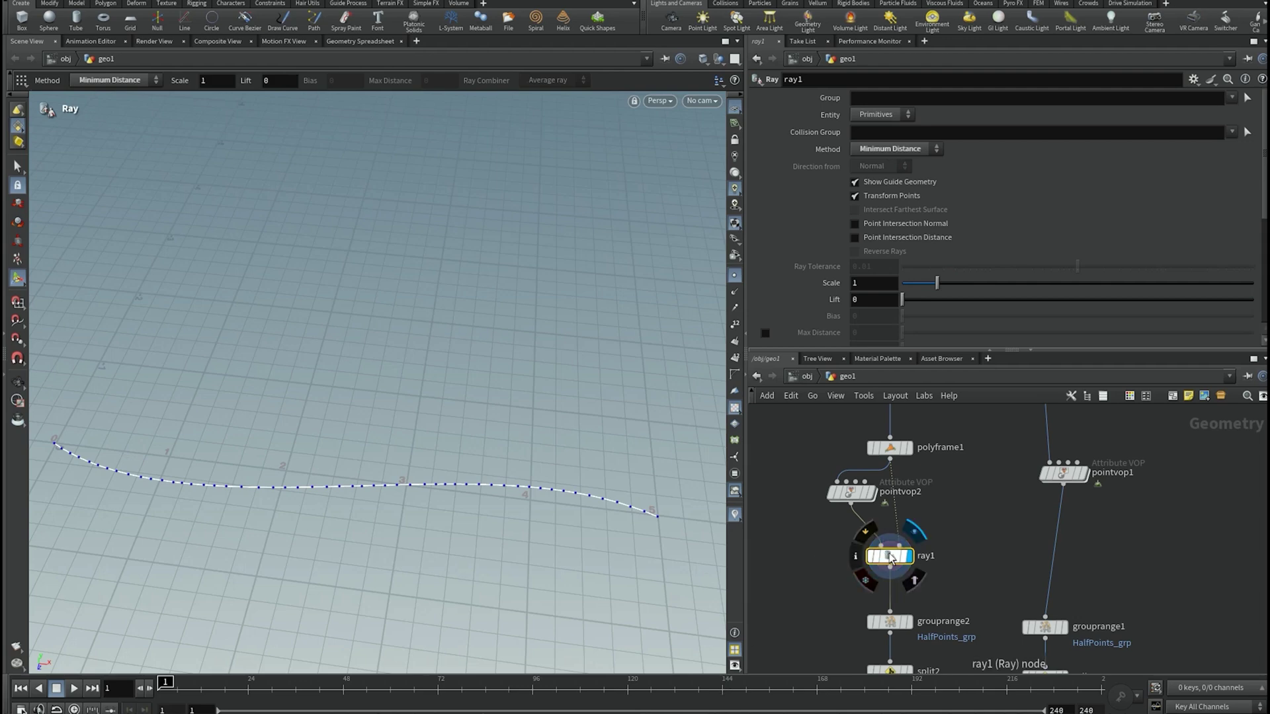
# - Compare the curve's point positions at pointvop2, polyframe1 and ray1 by displaying each node in turn
pyautogui.click(871, 497)
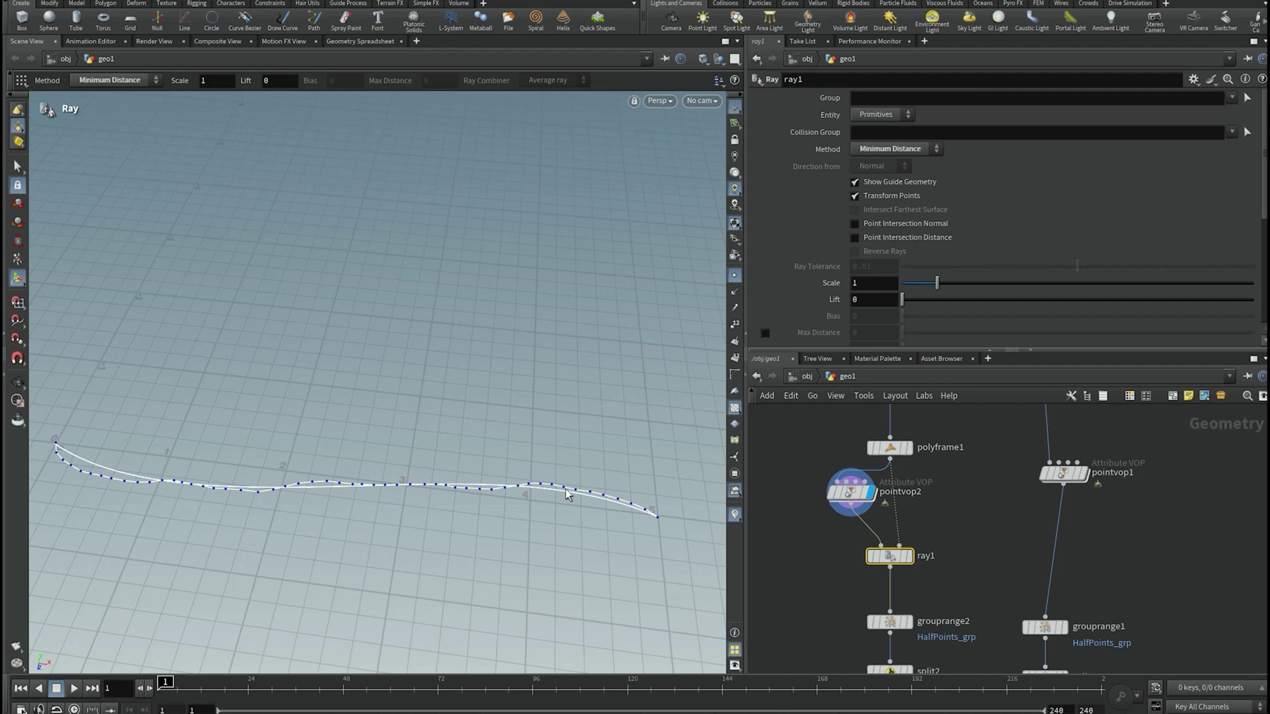
pyautogui.scroll(5, 567, 493)
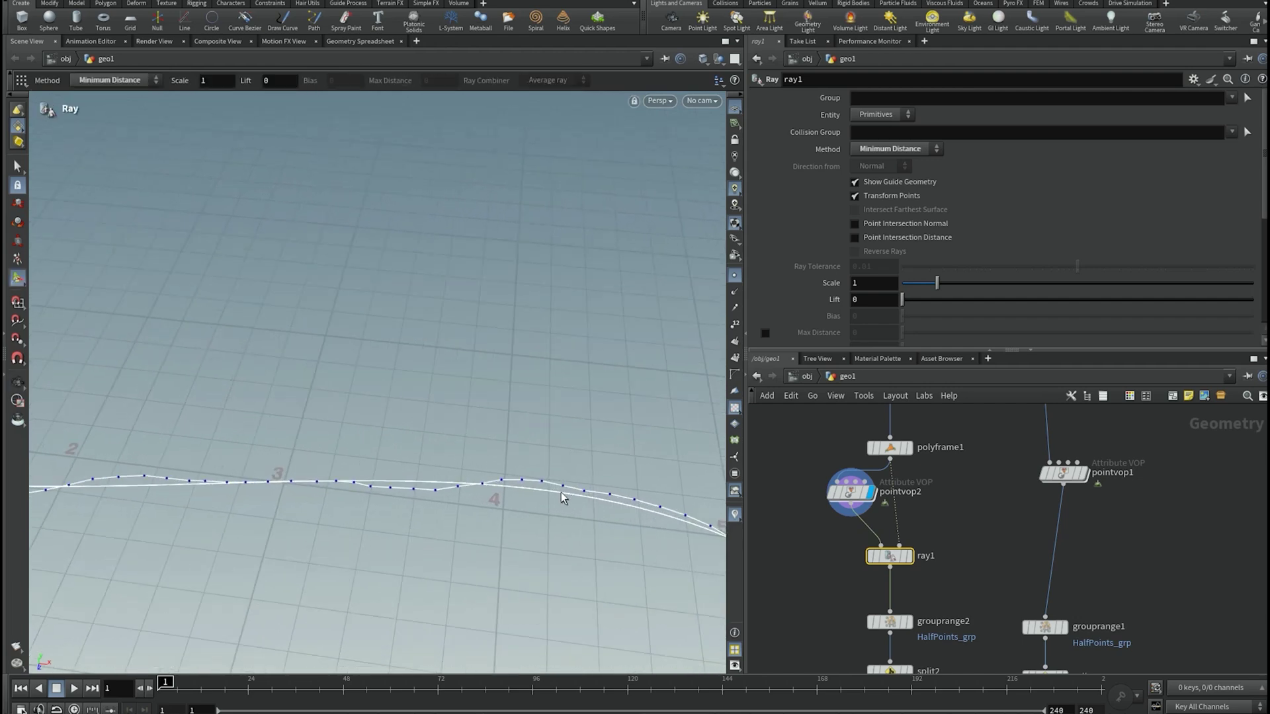
pyautogui.click(908, 447)
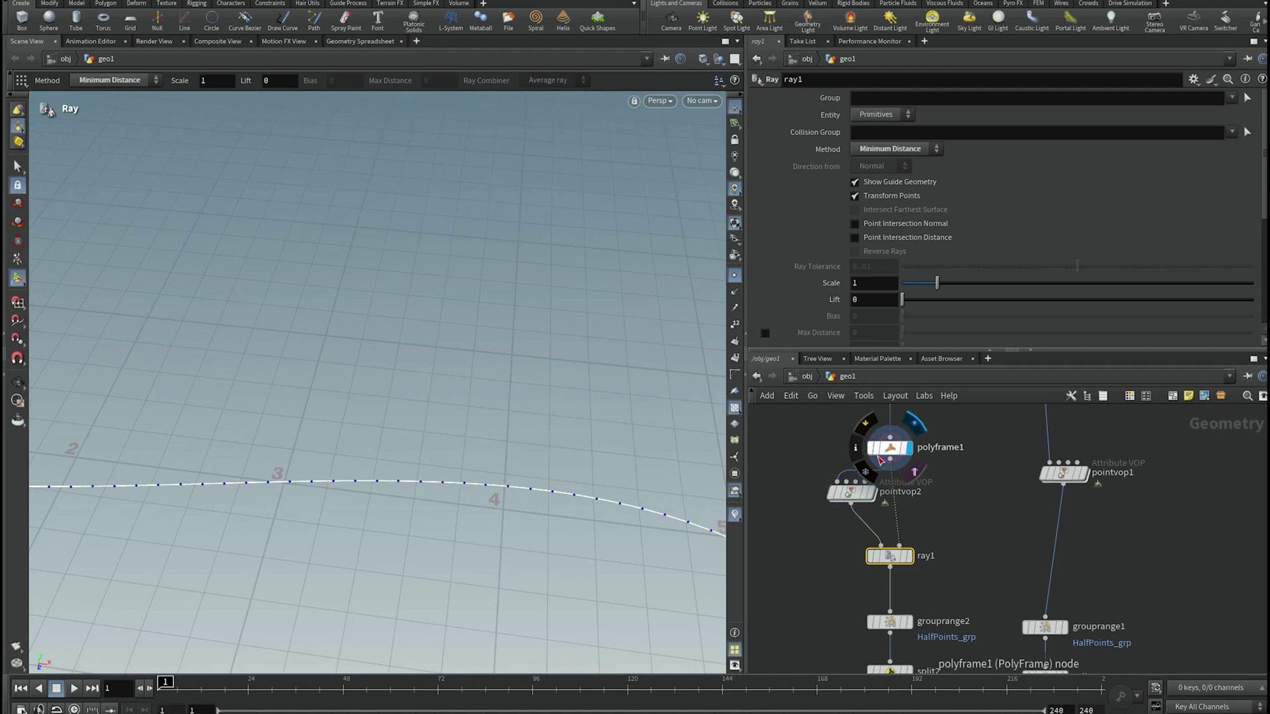
pyautogui.click(735, 276)
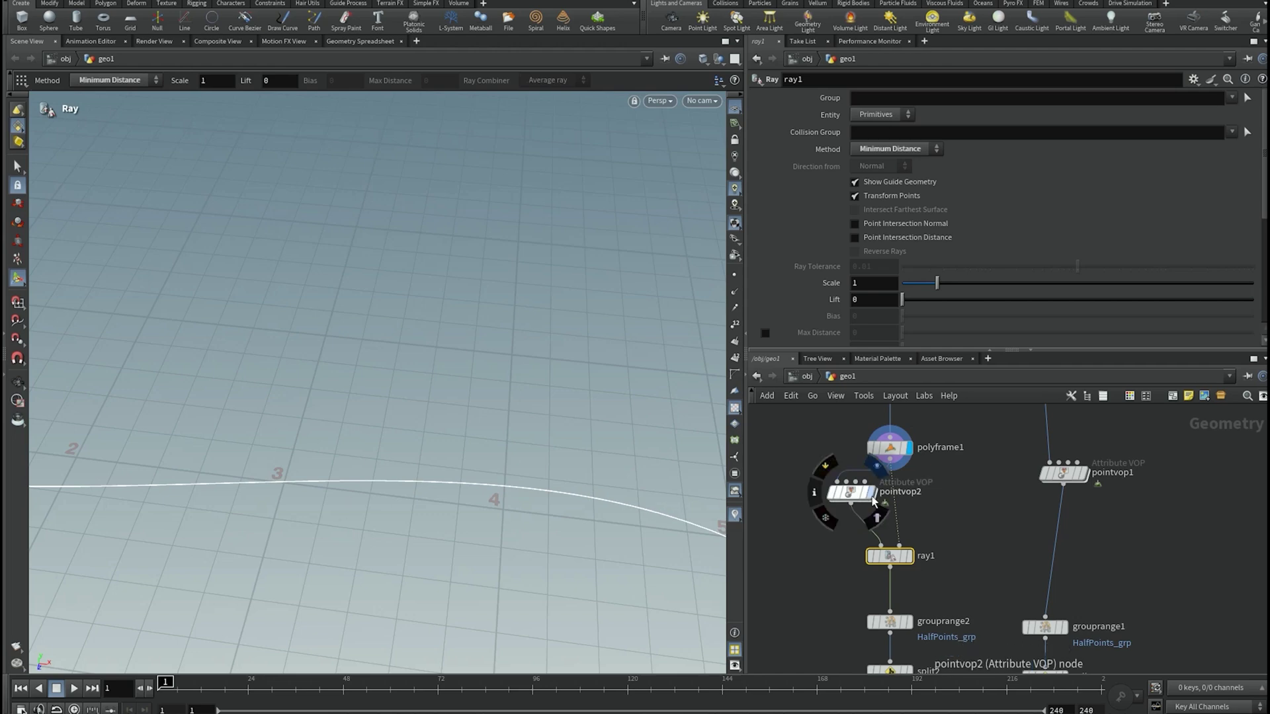
pyautogui.click(871, 493)
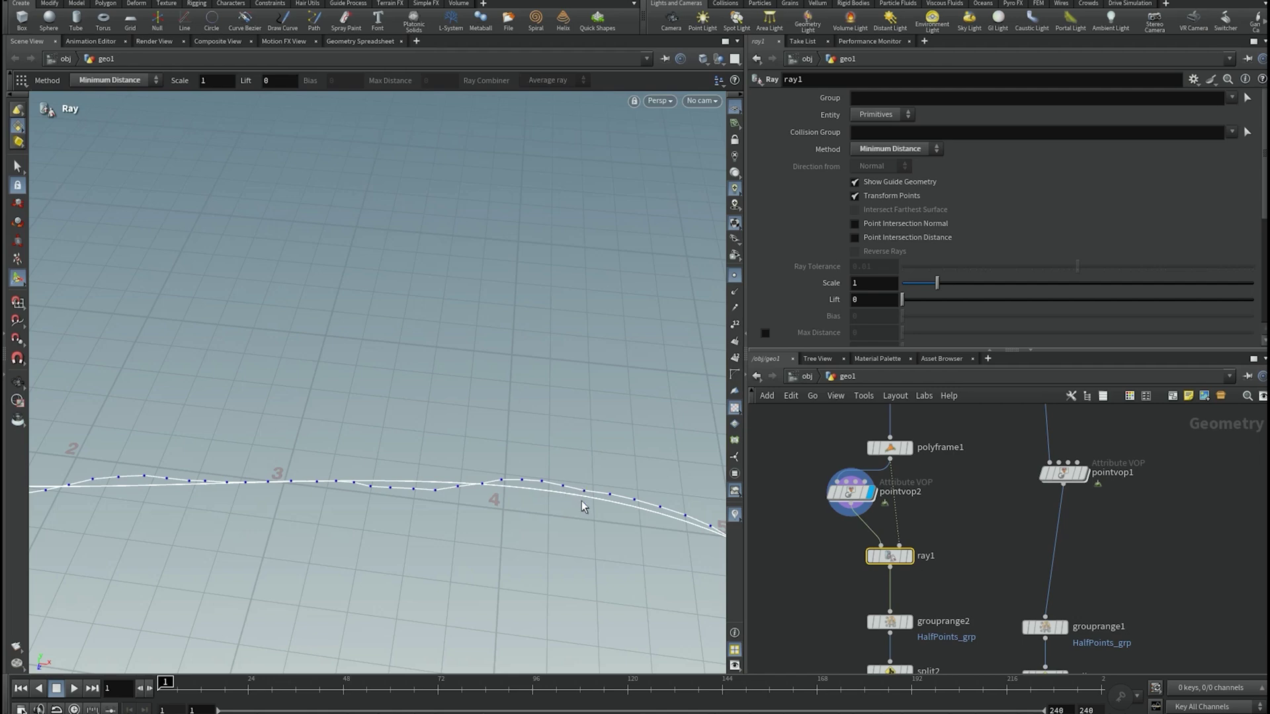
pyautogui.click(908, 559)
pyautogui.scroll(-6, 473, 536)
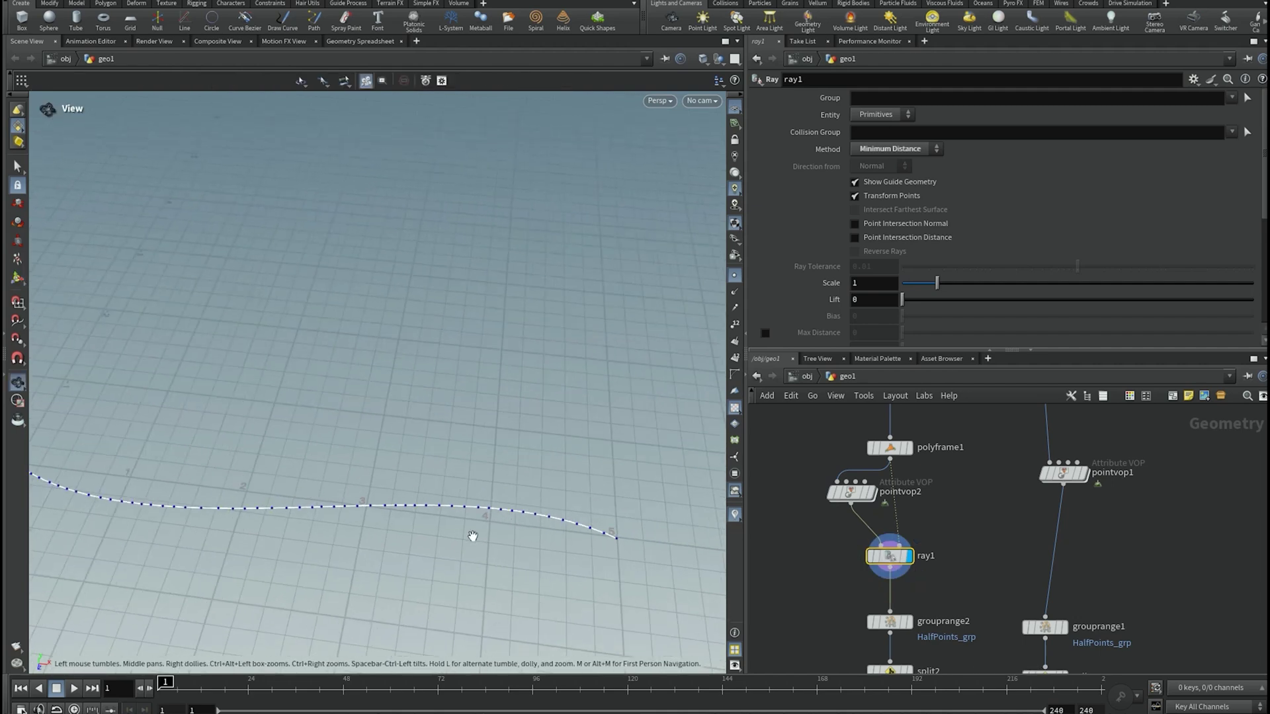
pyautogui.keyDown('alt'); pyautogui.moveTo(446, 523); pyautogui.dragTo(539, 490, button='middle'); pyautogui.keyUp('alt')
pyautogui.keyDown('alt'); pyautogui.moveTo(540, 490); pyautogui.dragTo(561, 521); pyautogui.keyUp('alt')
pyautogui.keyDown('alt'); pyautogui.moveTo(553, 496); pyautogui.dragTo(584, 493, button='right'); pyautogui.keyUp('alt')
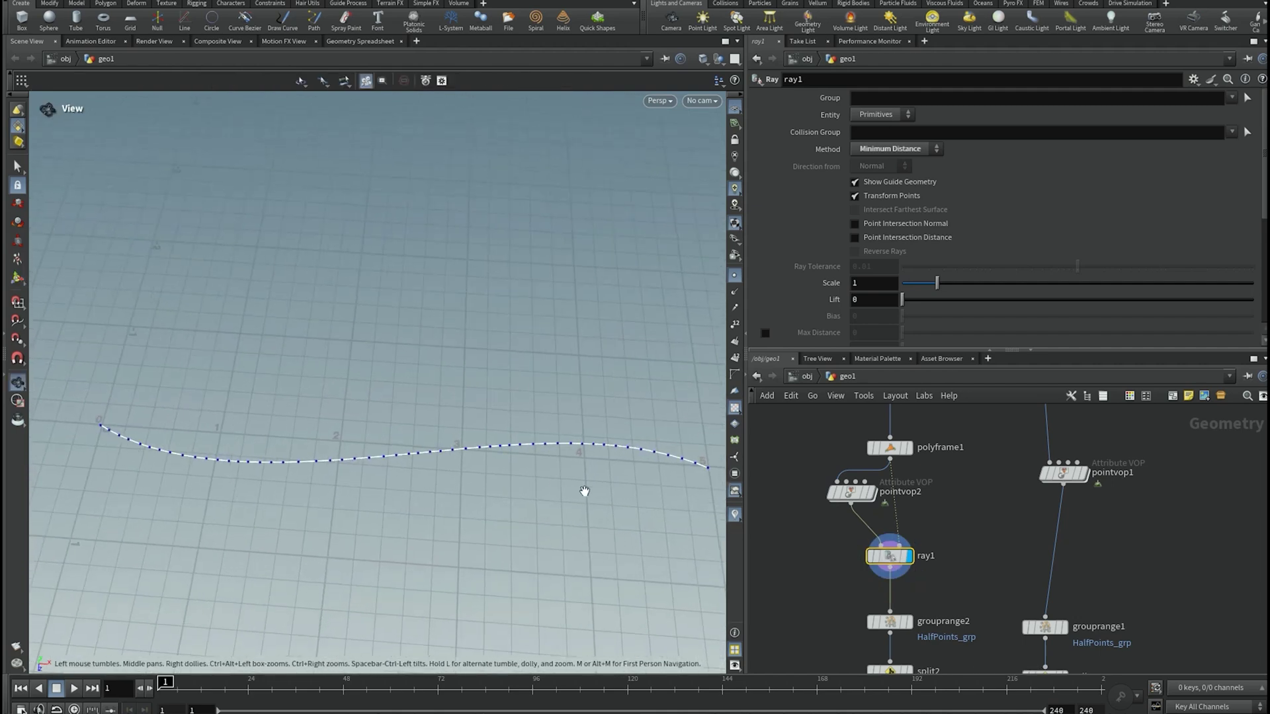
# - Display grouprange2 and move ray1 up closer to pointvop2 in the network
pyautogui.click(911, 623)
pyautogui.moveTo(867, 539)
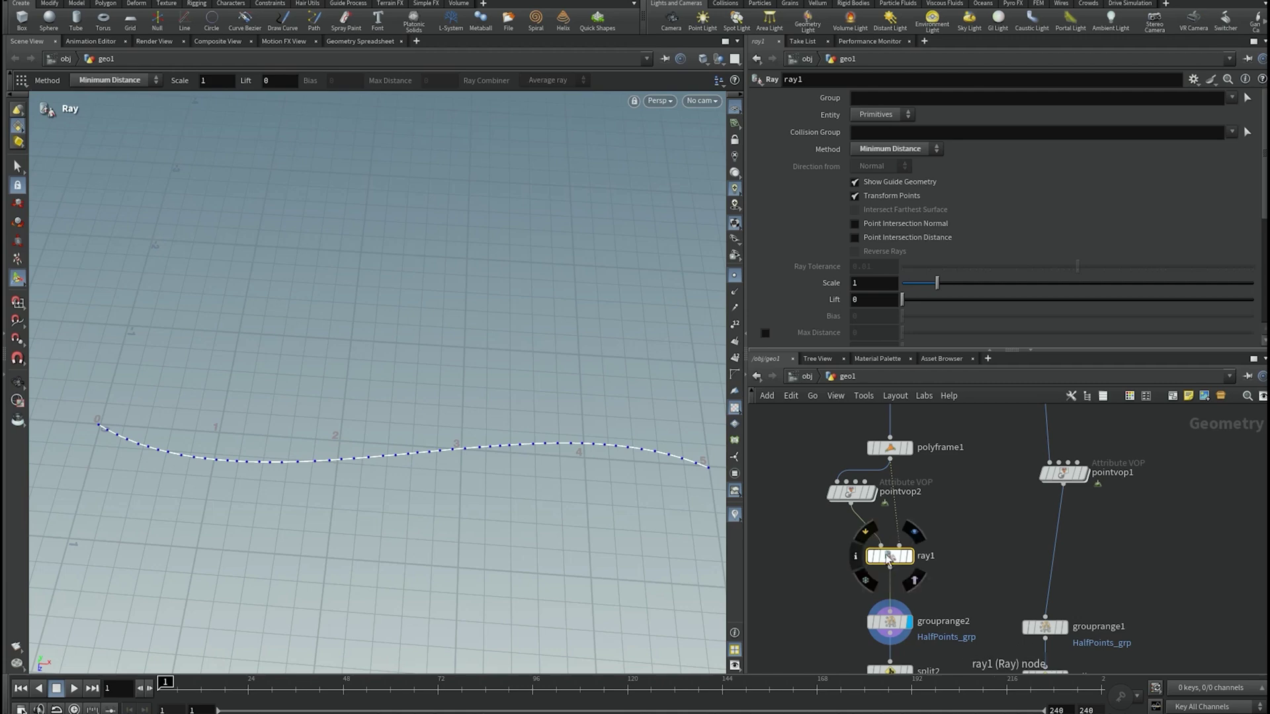
pyautogui.click(865, 533)
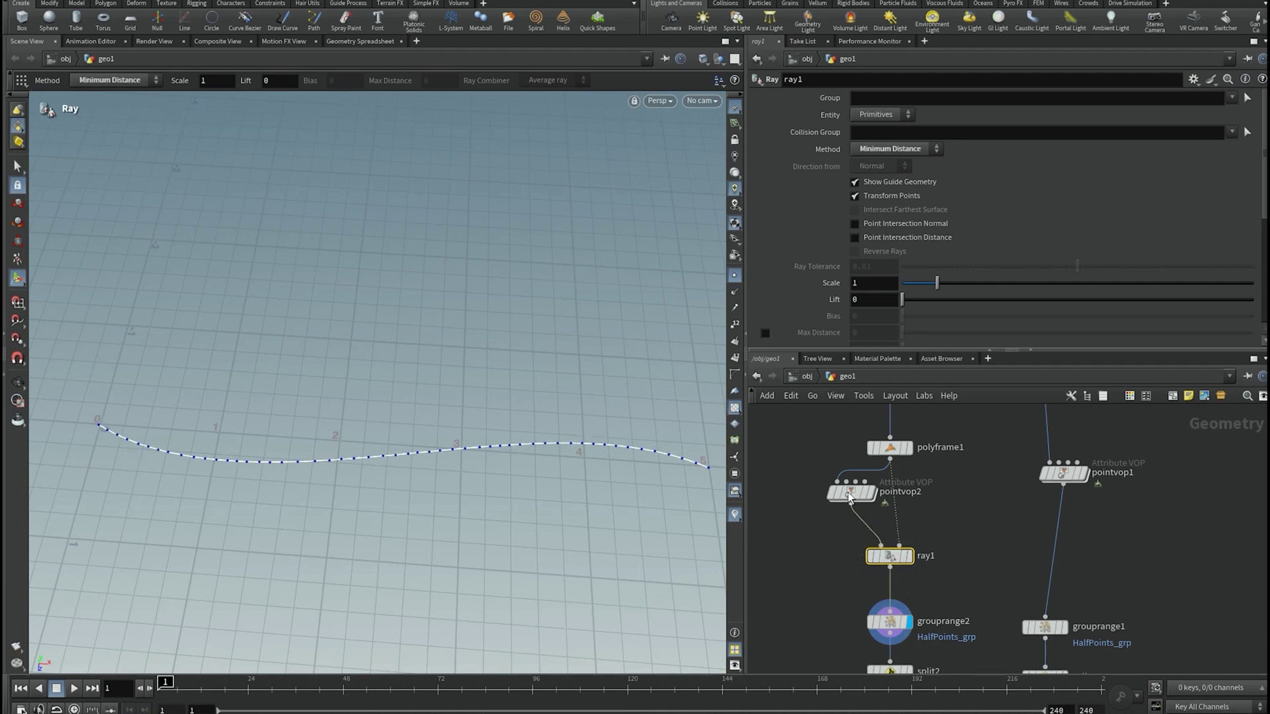
pyautogui.moveTo(834, 476)
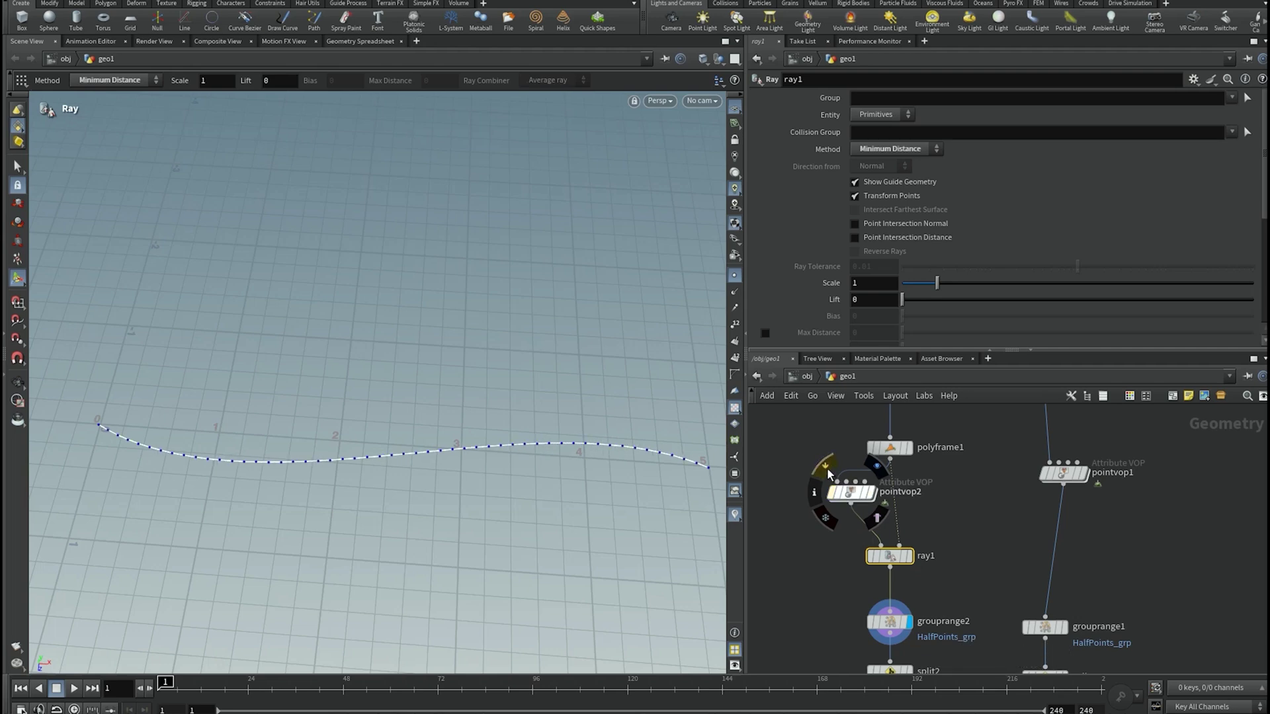
pyautogui.scroll(-3, 823, 522)
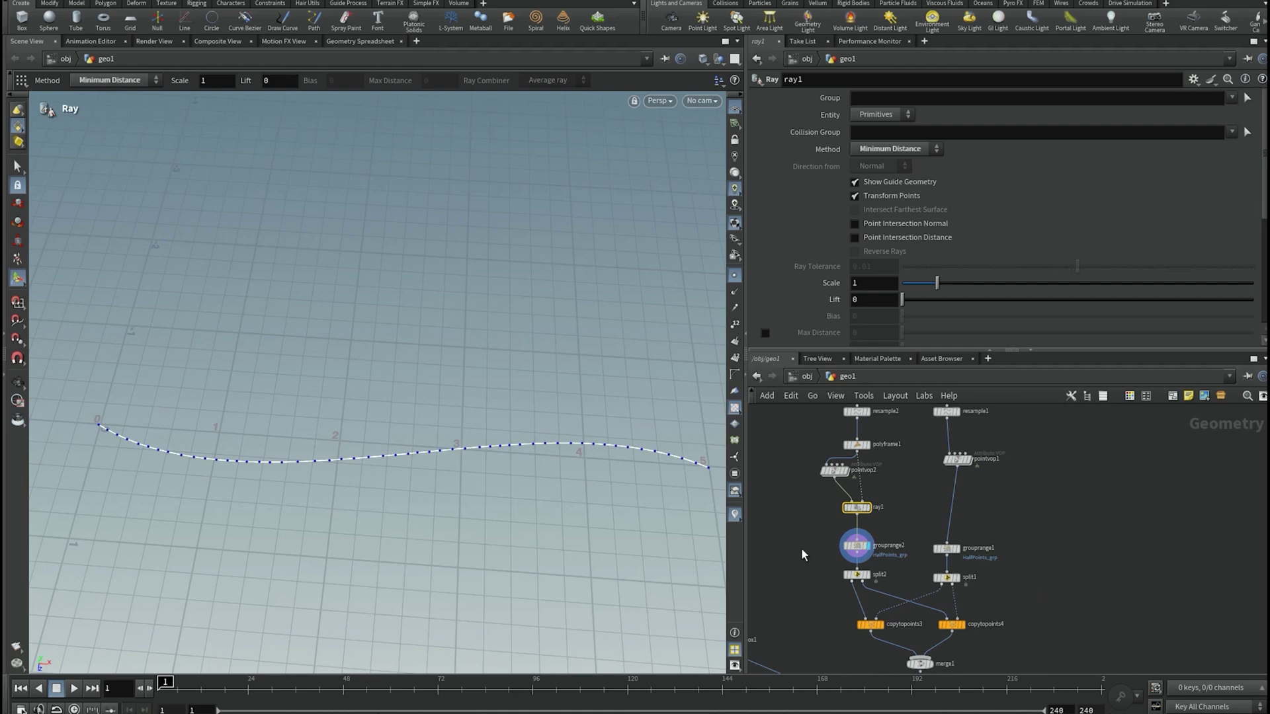
pyautogui.scroll(2, 826, 544)
pyautogui.moveTo(882, 491); pyautogui.dragTo(875, 472)
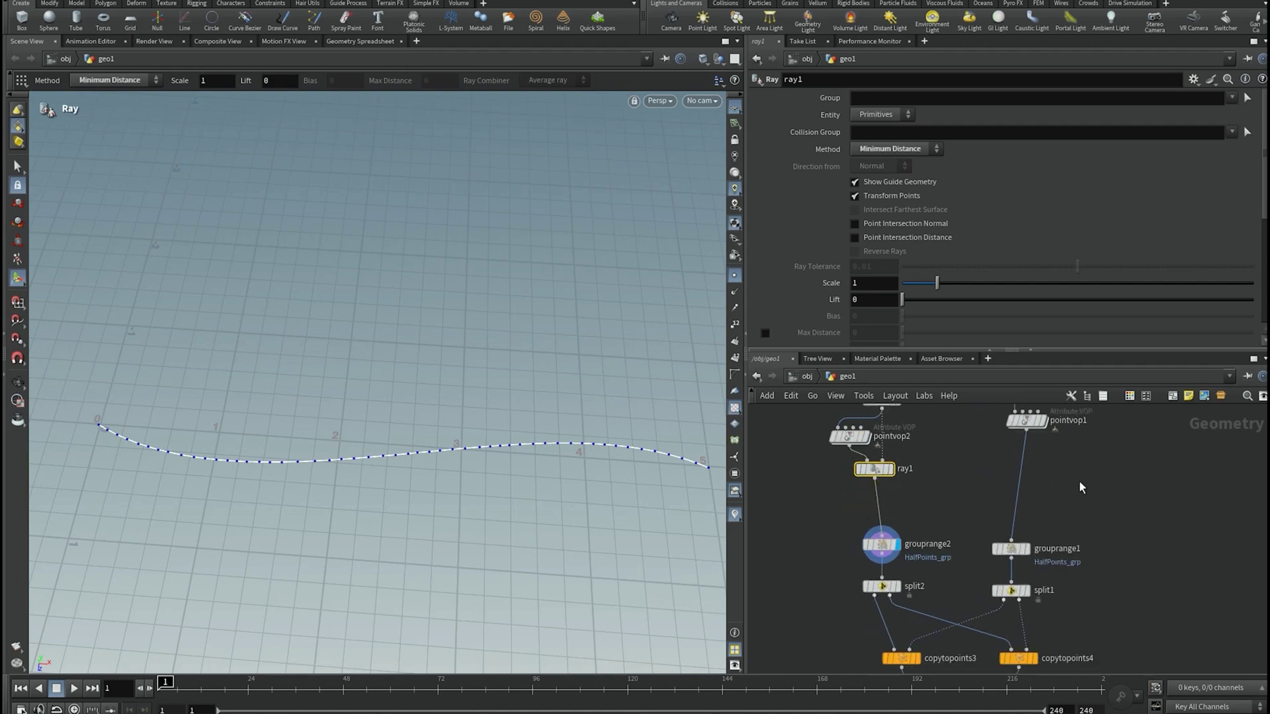
# - Move all nodes downstream of ray1 and pointvop1, together with box1, further down the network
pyautogui.scroll(-3, 1072, 480)
pyautogui.scroll(1, 1059, 468)
pyautogui.moveTo(1061, 468); pyautogui.dragTo(762, 657)
pyautogui.moveTo(927, 472); pyautogui.dragTo(924, 602)
pyautogui.moveTo(947, 556); pyautogui.dragTo(897, 662, button='middle')
pyautogui.scroll(2, 960, 523)
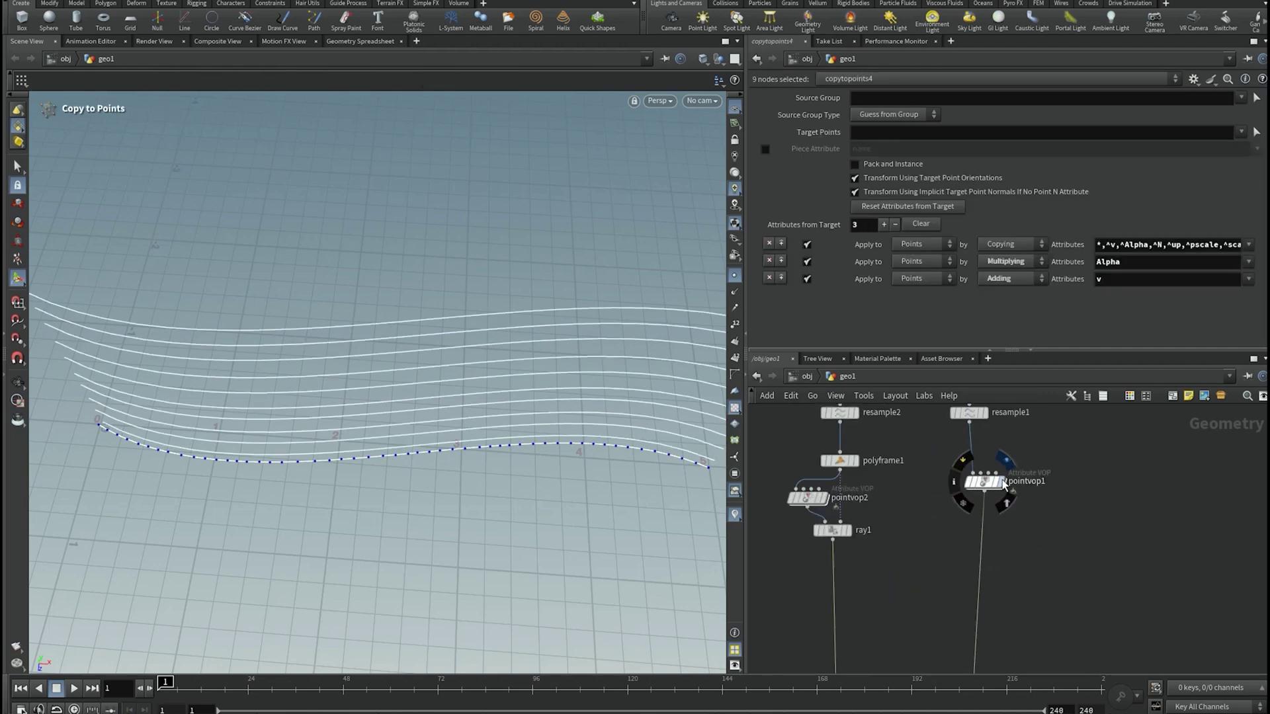
# - Select and display pointvop1 to examine the vertical line's uneven point spacing from the side
pyautogui.click(1003, 482)
pyautogui.click(984, 482)
pyautogui.press('Escape')
pyautogui.moveTo(105, 423); pyautogui.dragTo(238, 526)
pyautogui.press('Return')
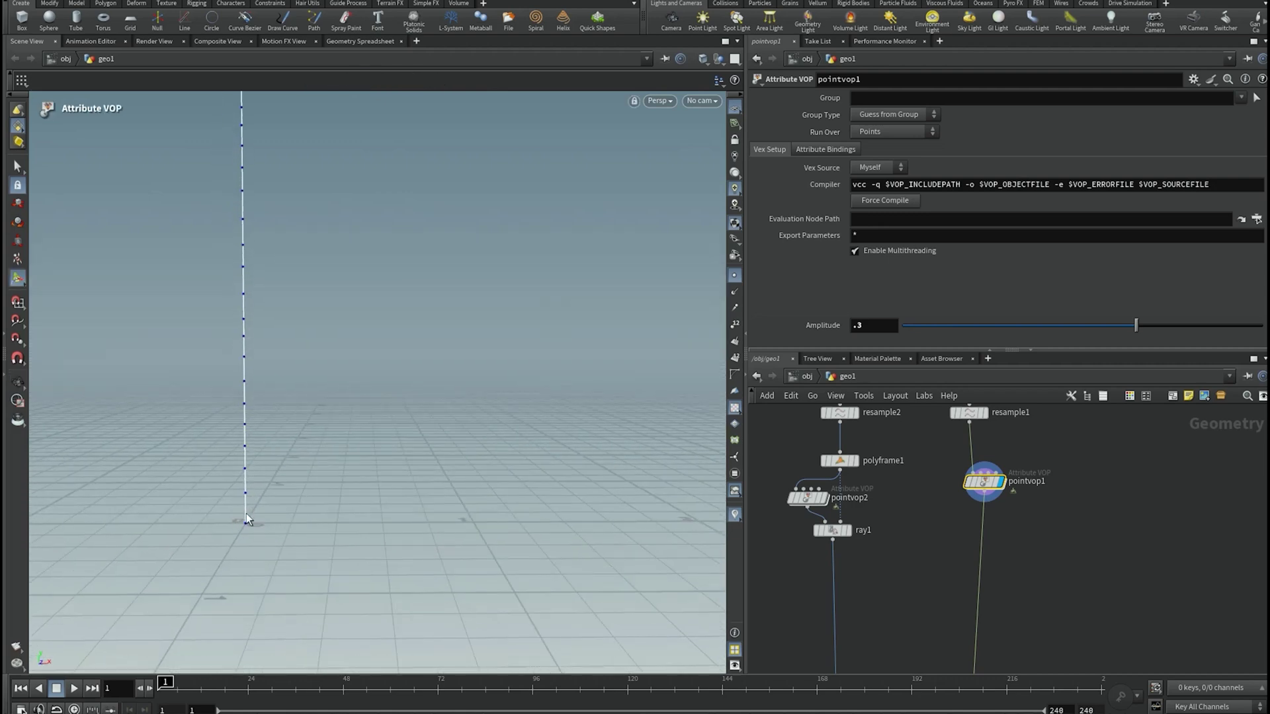
# - Display copytopoints2 to show the complete brick wall and turn off the point display
pyautogui.scroll(-5, 909, 565)
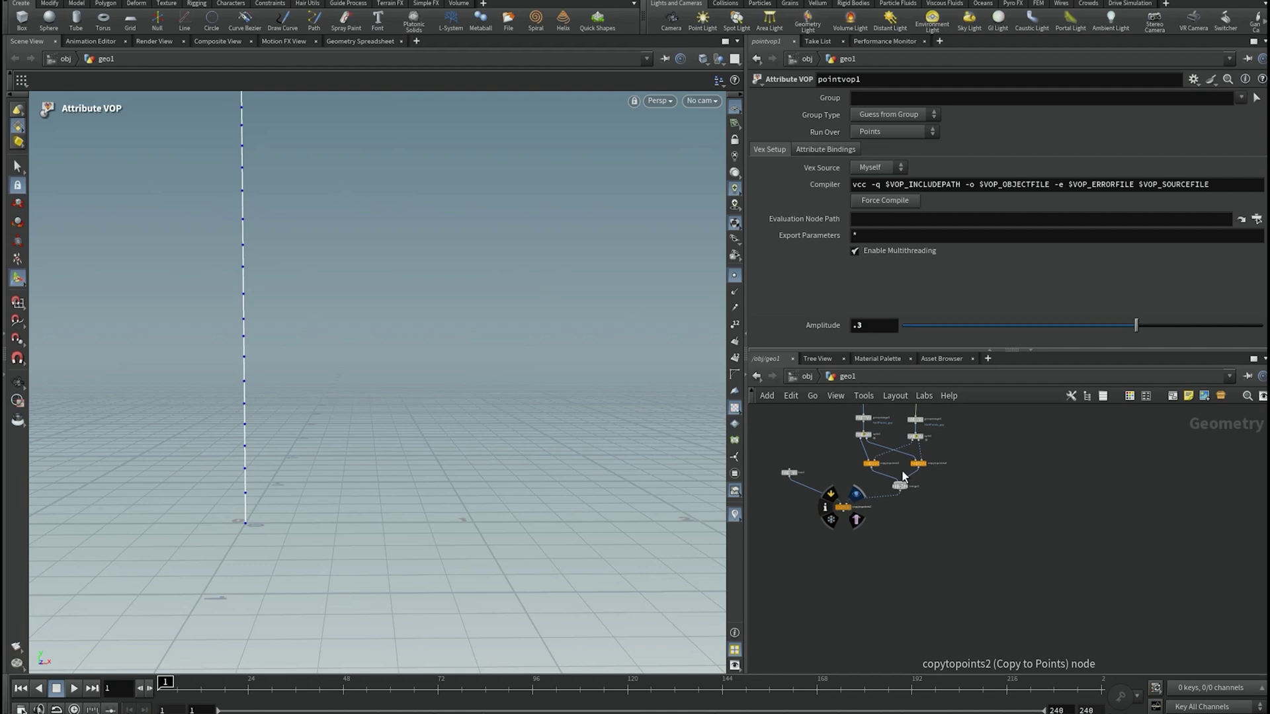
pyautogui.click(857, 496)
pyautogui.keyDown('alt'); pyautogui.moveTo(488, 374); pyautogui.dragTo(444, 569, button='right'); pyautogui.keyUp('alt')
pyautogui.keyDown('alt'); pyautogui.moveTo(388, 437); pyautogui.dragTo(292, 506, button='middle'); pyautogui.keyUp('alt')
pyautogui.keyDown('alt'); pyautogui.moveTo(305, 506); pyautogui.dragTo(350, 423, button='right'); pyautogui.keyUp('alt')
pyautogui.click(733, 277)
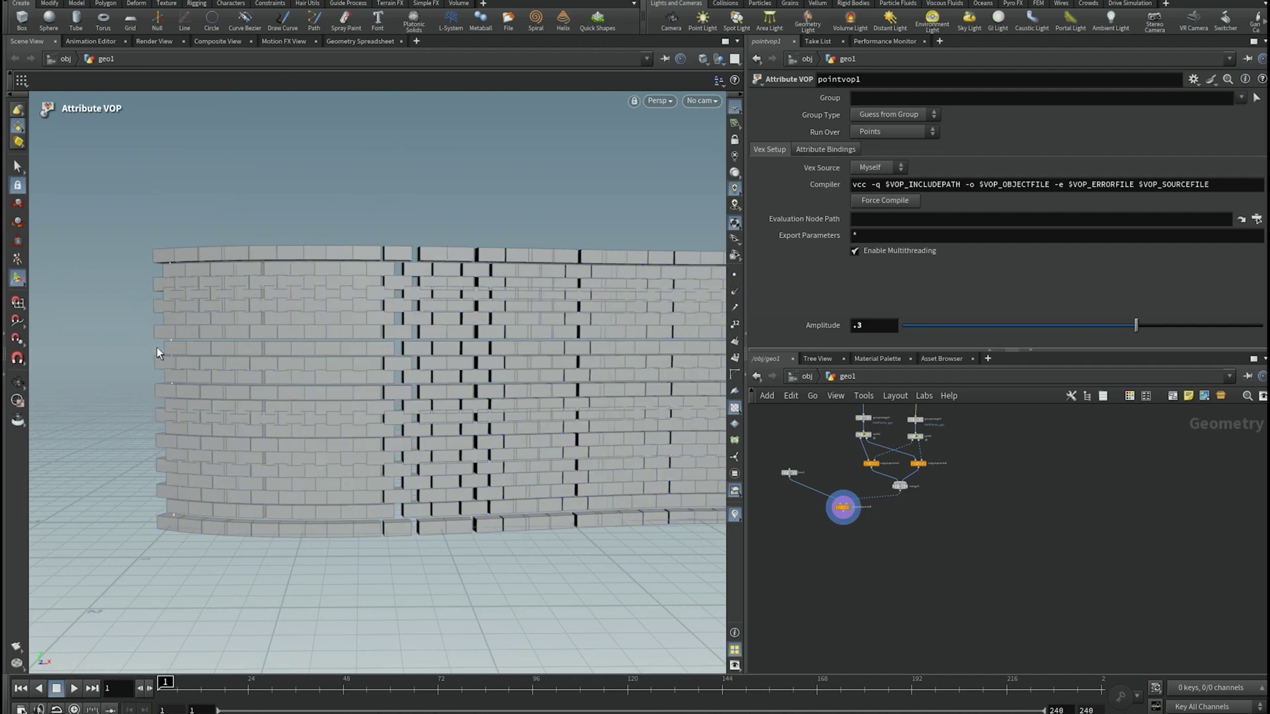
# - Examine the stacked brick rows of the wall from several angles, checking how their vertical spacing fits together
pyautogui.press('Escape')
pyautogui.moveTo(259, 379); pyautogui.dragTo(204, 335)
pyautogui.moveTo(212, 284); pyautogui.dragTo(261, 372)
pyautogui.moveTo(260, 372); pyautogui.dragTo(327, 487, button='middle')
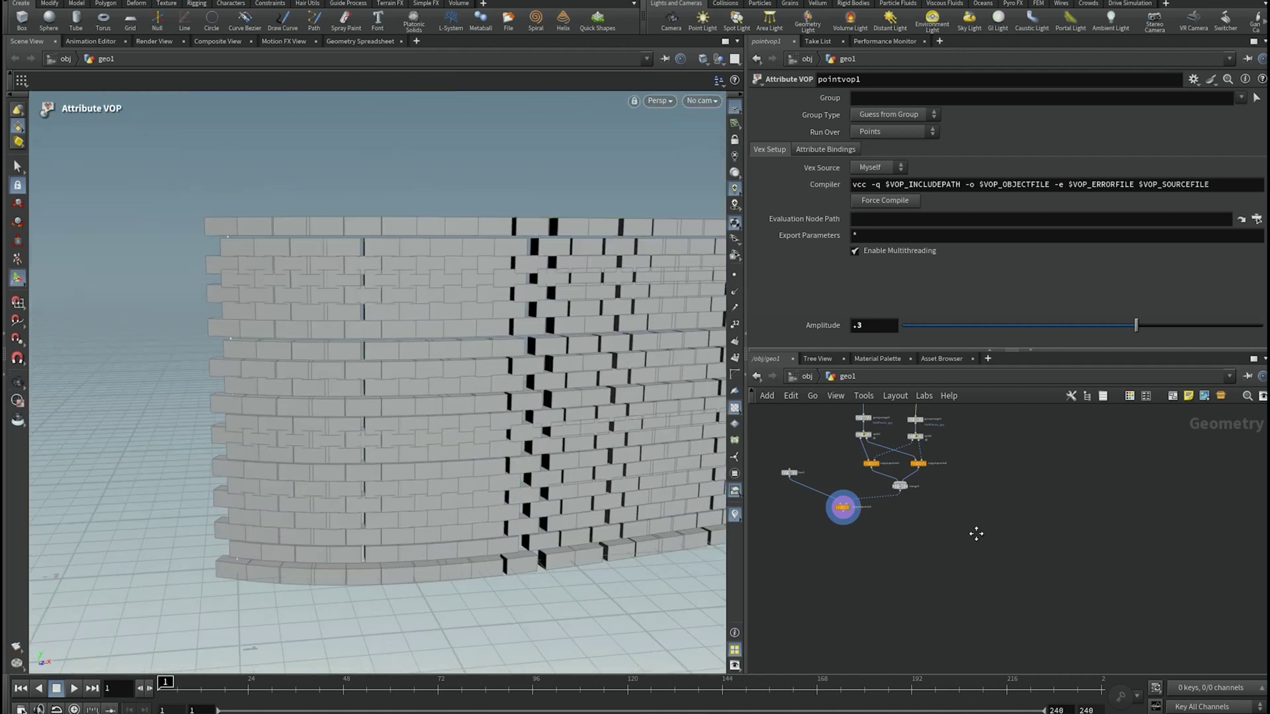
pyautogui.moveTo(975, 533); pyautogui.dragTo(1003, 632, button='middle')
pyautogui.moveTo(919, 427); pyautogui.dragTo(935, 512, button='middle')
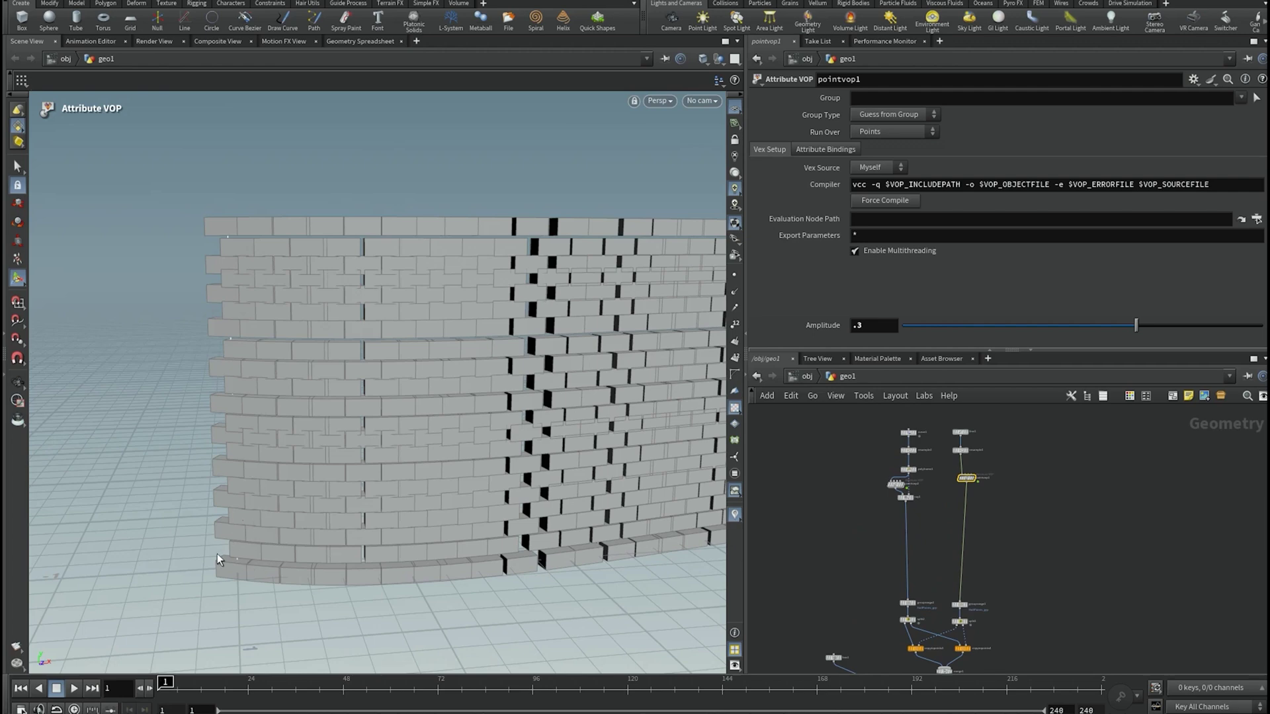
pyautogui.moveTo(244, 570)
pyautogui.mouseDown()
pyautogui.moveTo(235, 554)
pyautogui.moveTo(237, 574)
pyautogui.mouseUp()
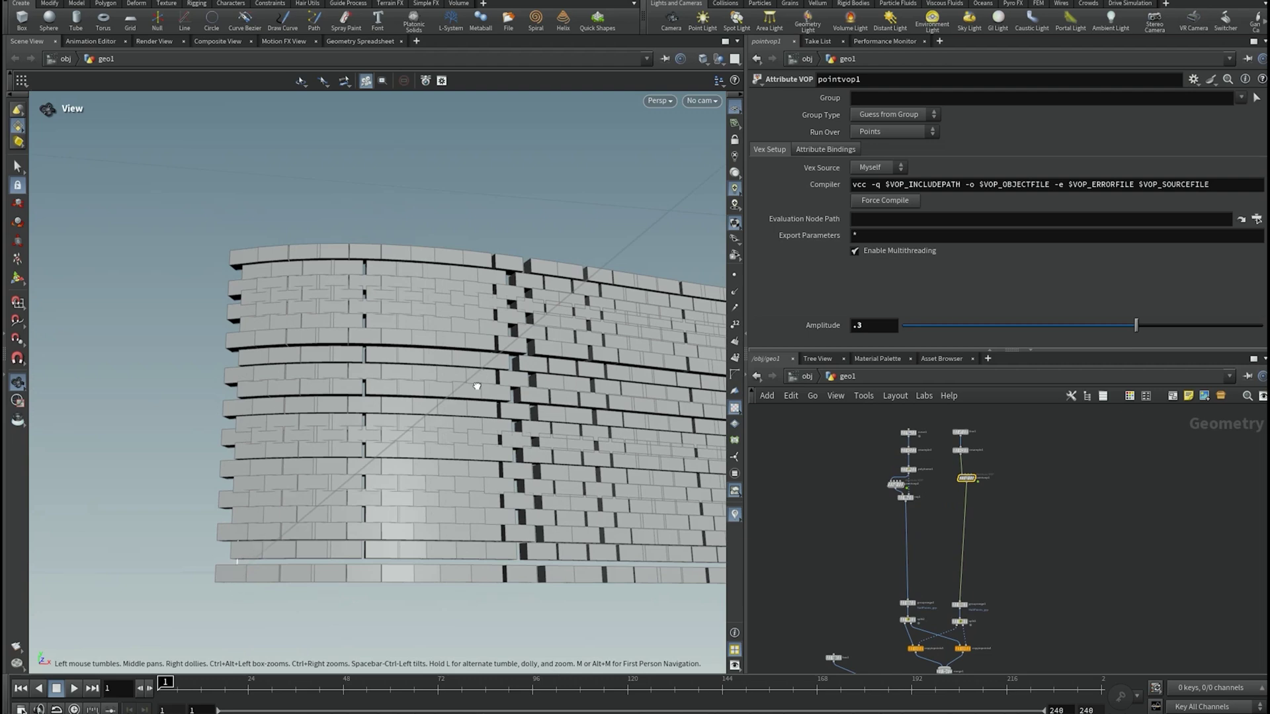
pyautogui.moveTo(491, 371); pyautogui.dragTo(539, 562)
pyautogui.moveTo(781, 613); pyautogui.dragTo(772, 529, button='middle')
pyautogui.moveTo(785, 539); pyautogui.dragTo(835, 604)
pyautogui.scroll(3, 835, 577)
pyautogui.scroll(-3, 797, 576)
pyautogui.moveTo(803, 574)
pyautogui.moveTo(1022, 515); pyautogui.dragTo(995, 703, button='middle')
pyautogui.scroll(3, 879, 567)
pyautogui.moveTo(904, 603); pyautogui.dragTo(887, 526, button='middle')
# - Display pointvop1 with points and primitive numbers shown on the vertical line
pyautogui.moveTo(1036, 432); pyautogui.dragTo(932, 477)
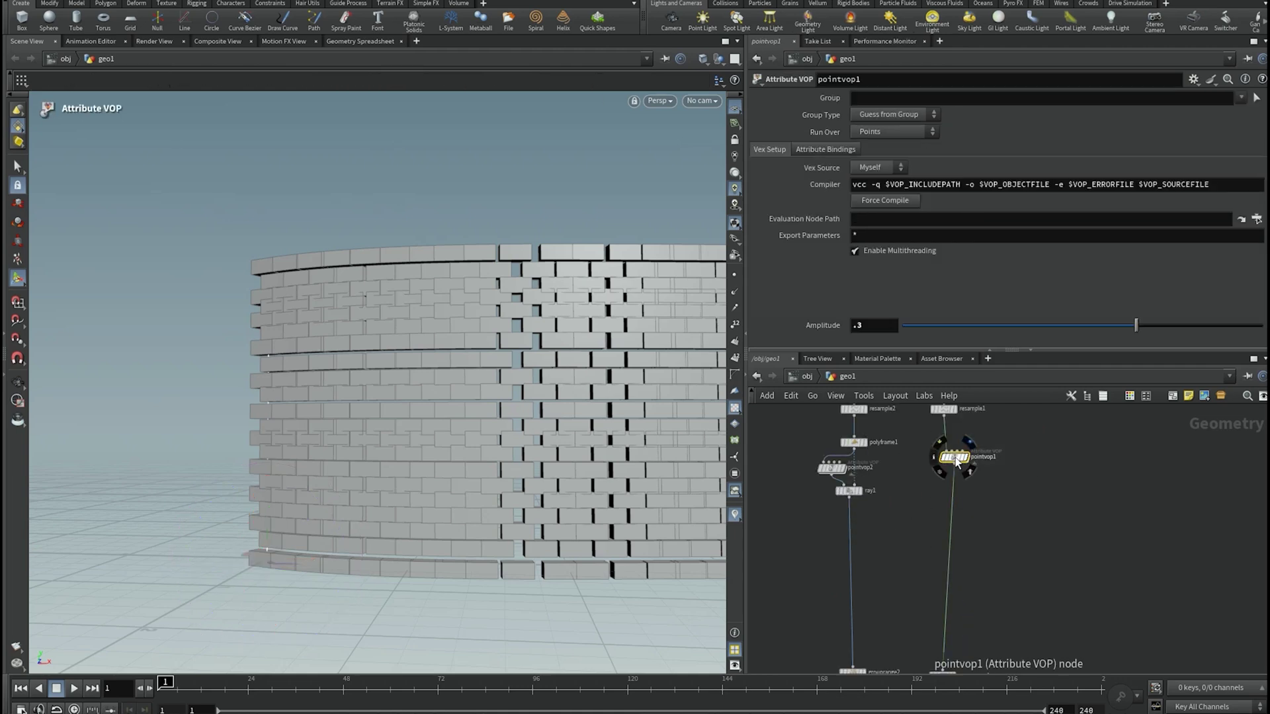
pyautogui.click(968, 456)
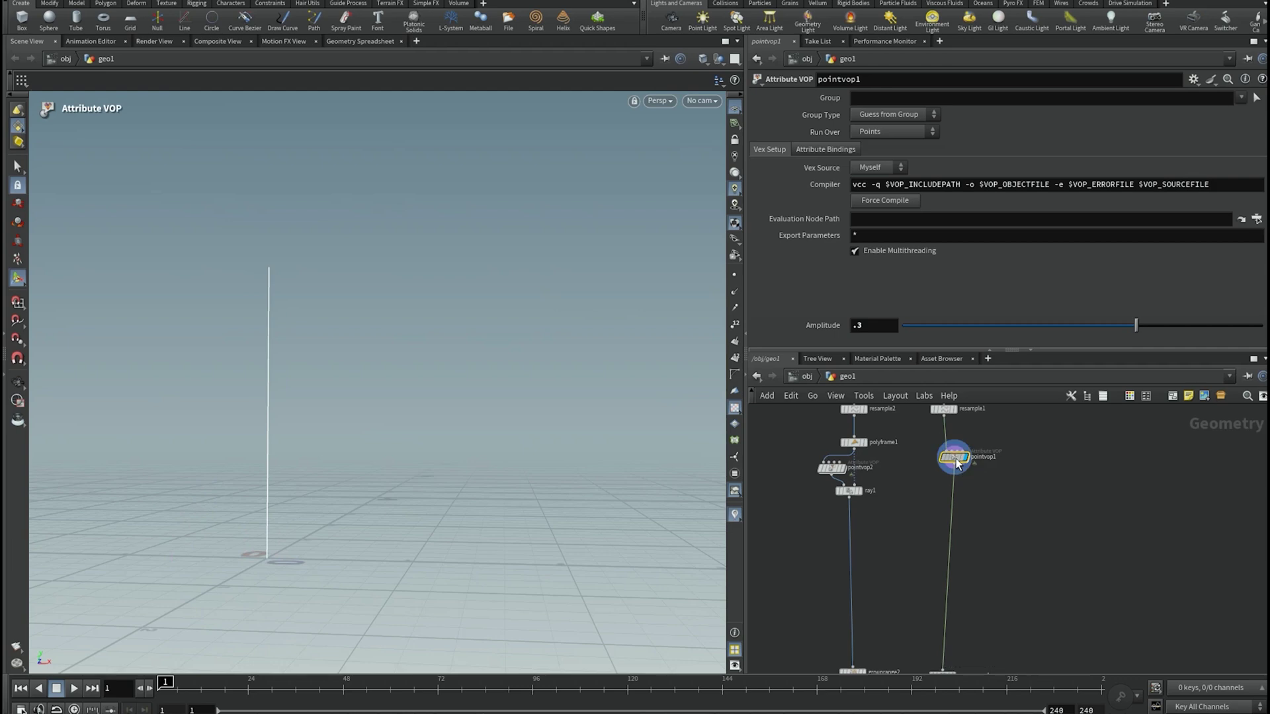
pyautogui.press('Escape')
pyautogui.press('Return')
pyautogui.scroll(2, 982, 489)
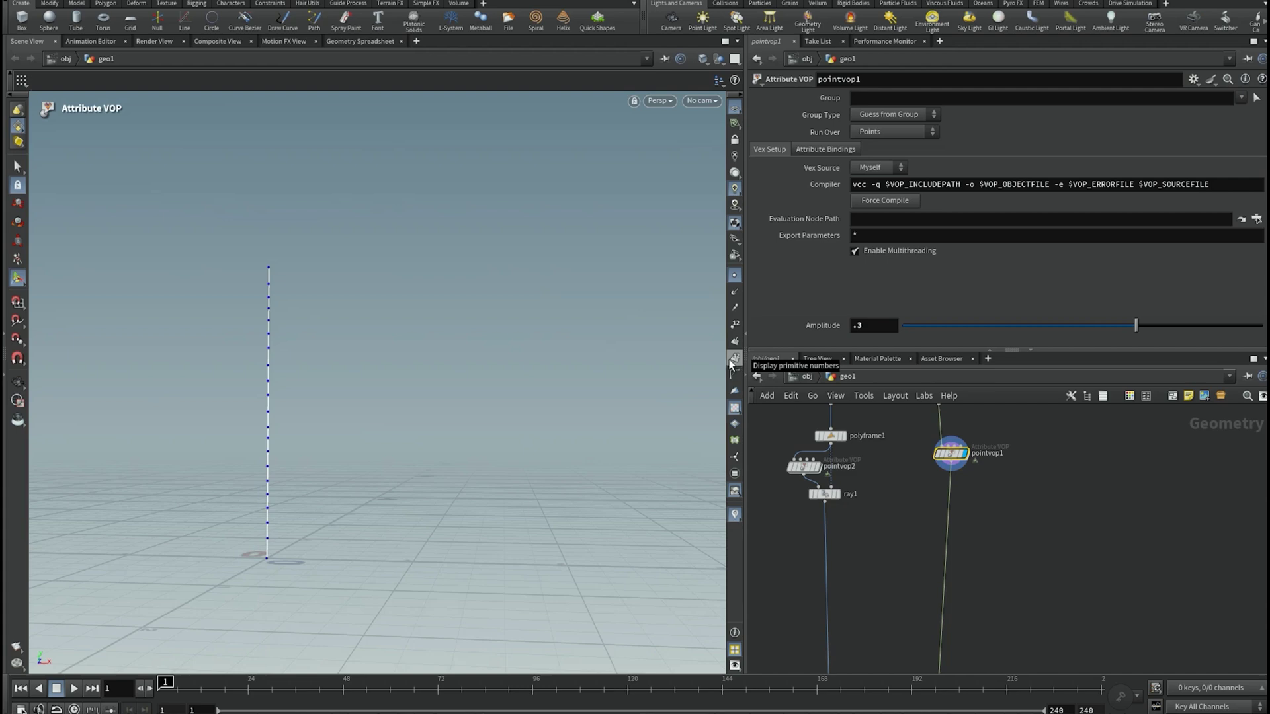
pyautogui.click(734, 275)
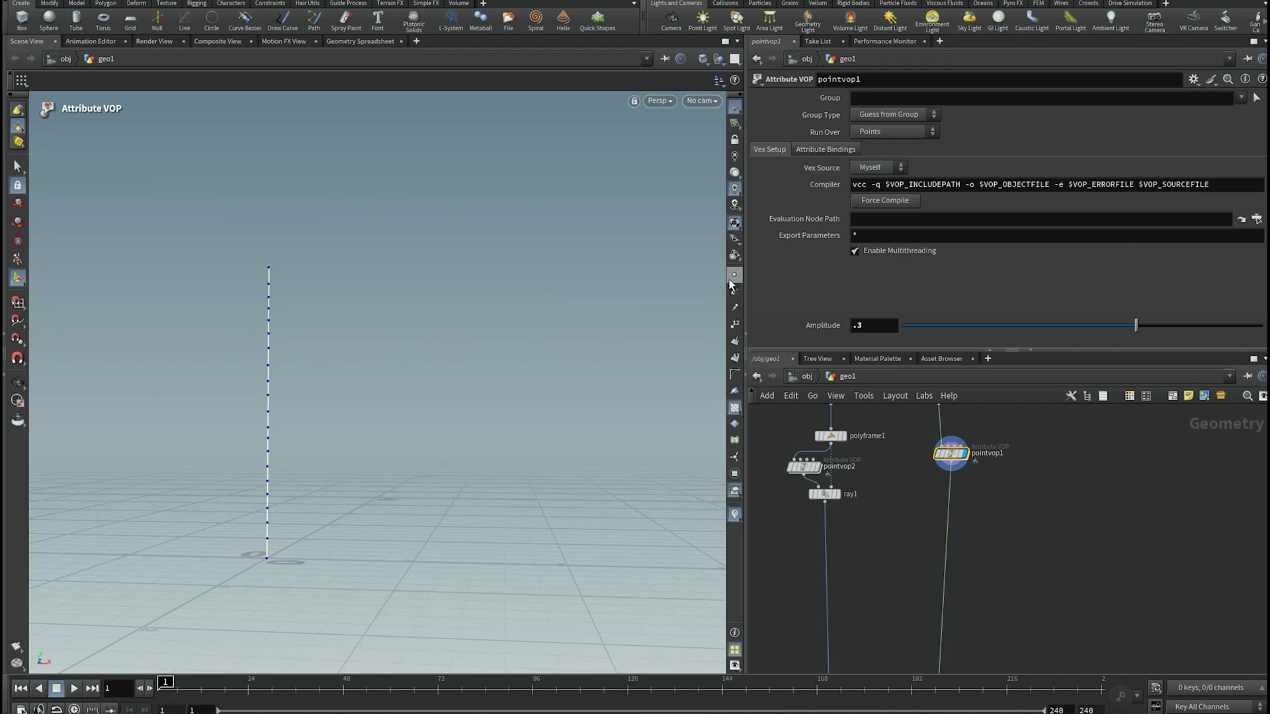
pyautogui.click(735, 359)
# - Add a Convert Line node below pointvop1, feed it from pointvop1's output and display it
pyautogui.press('Tab')
pyautogui.write('con')
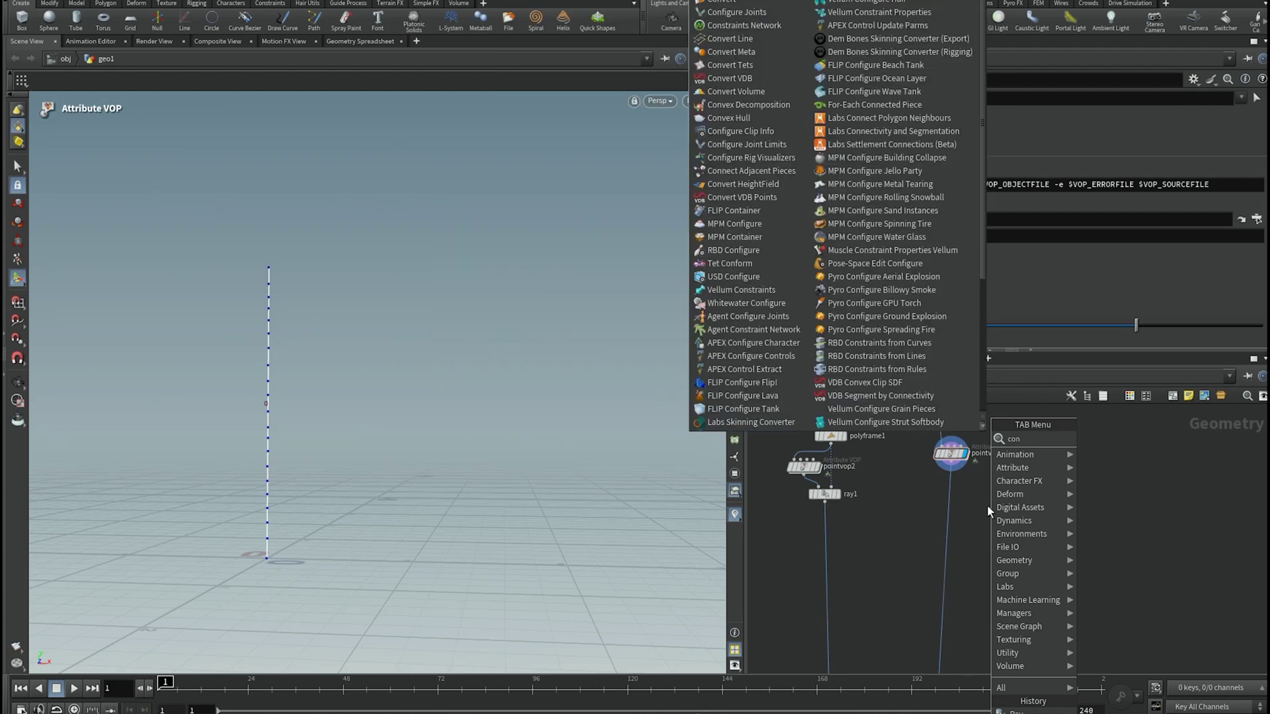
pyautogui.write(' li')
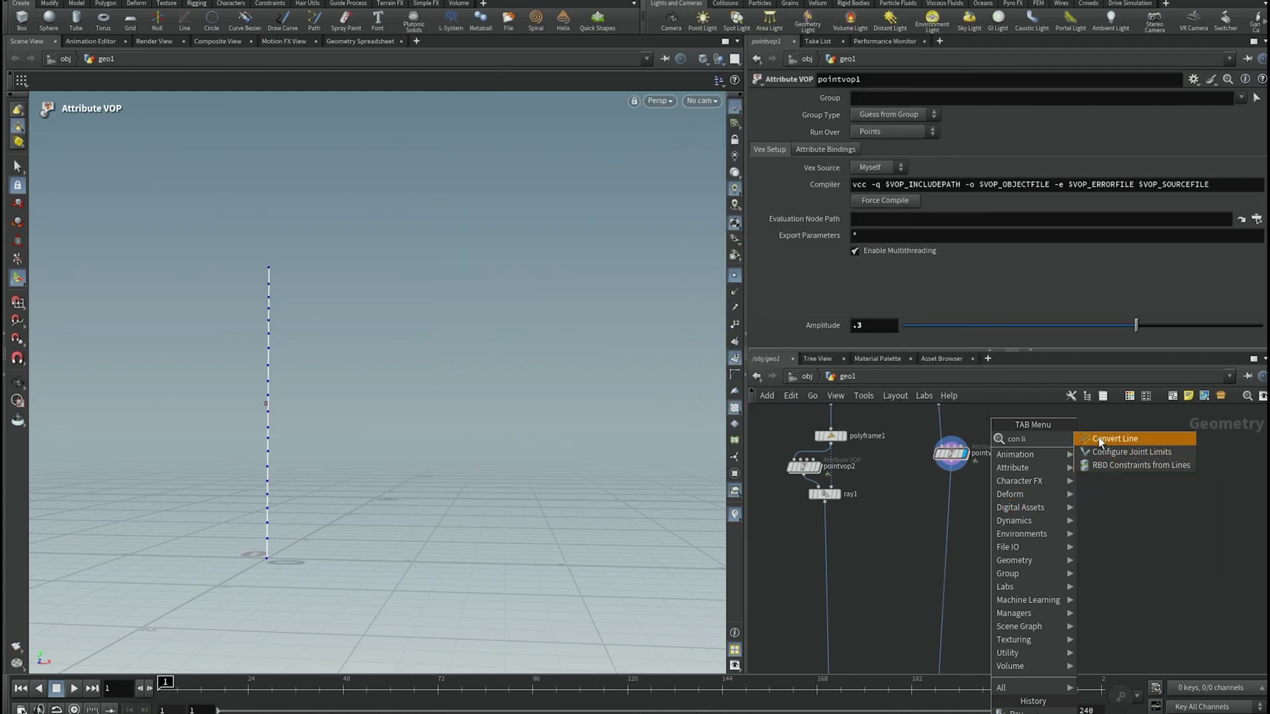
pyautogui.click(1098, 438)
pyautogui.click(968, 497)
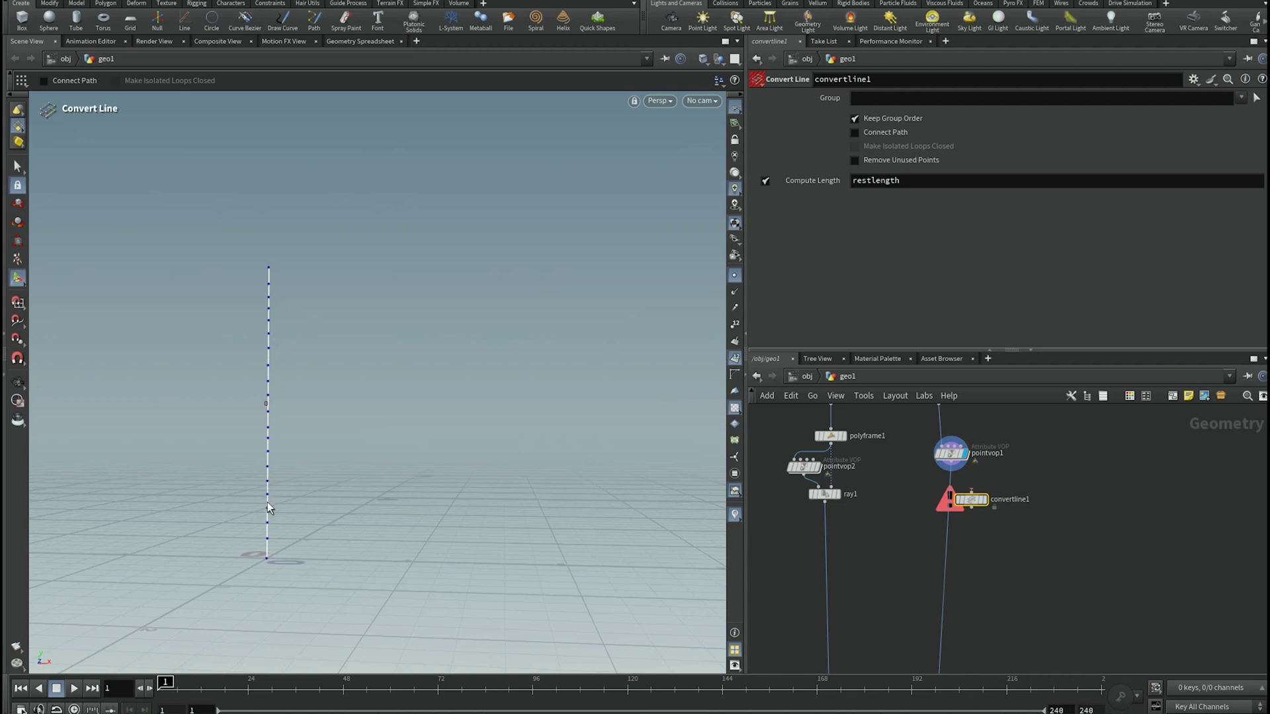
pyautogui.moveTo(950, 470); pyautogui.dragTo(990, 503)
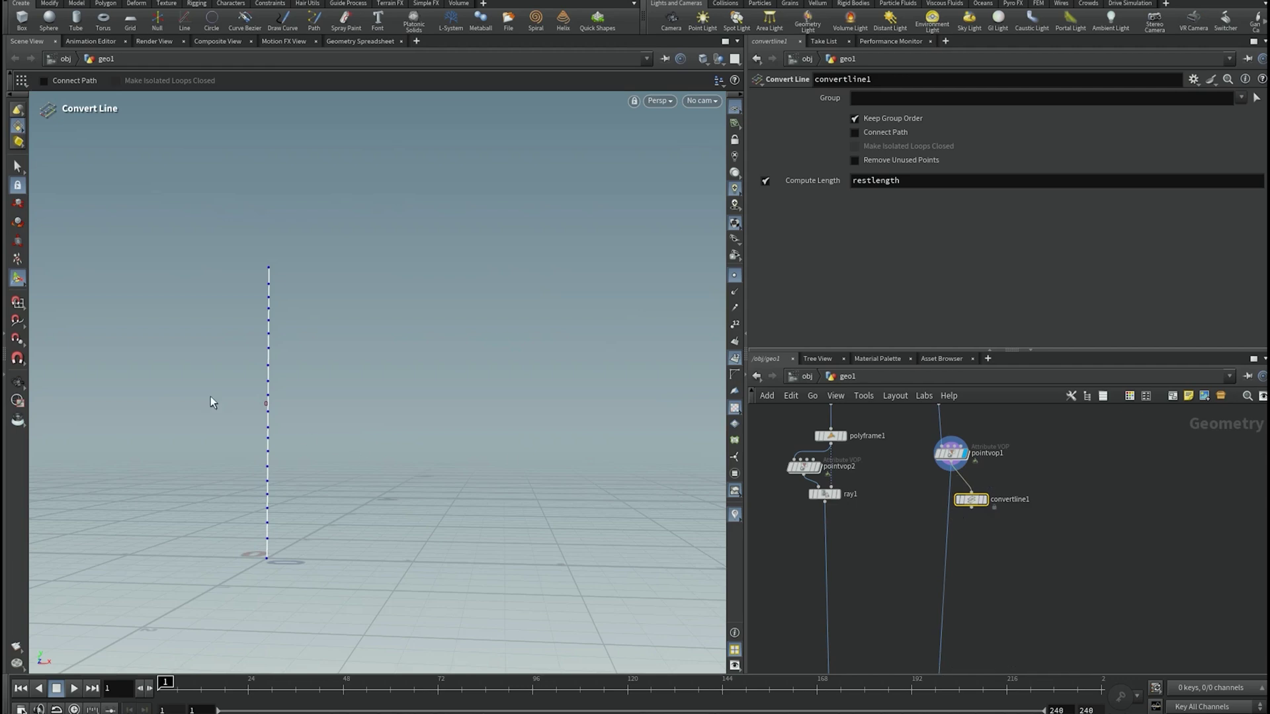
pyautogui.click(985, 501)
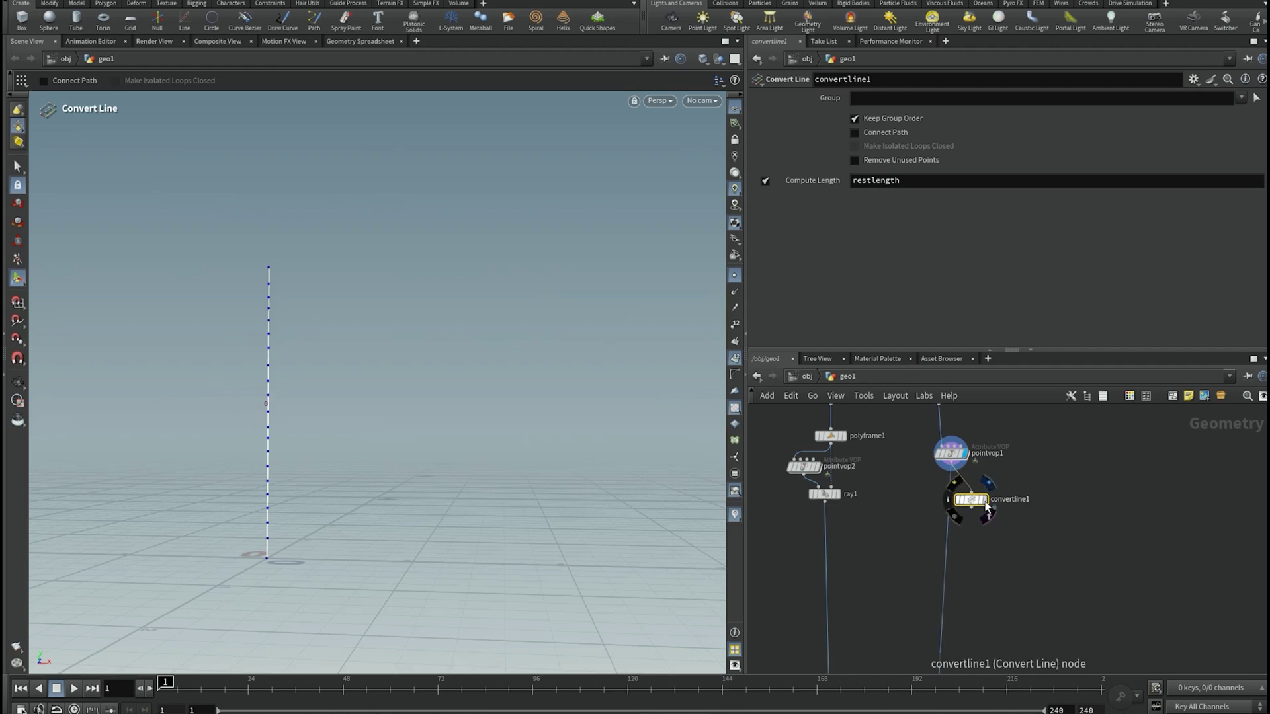
# - Examine the numbered segments of the converted line and convertline1's node info and length attribute
pyautogui.keyDown('alt'); pyautogui.scroll(4, 255, 554); pyautogui.keyUp('alt')
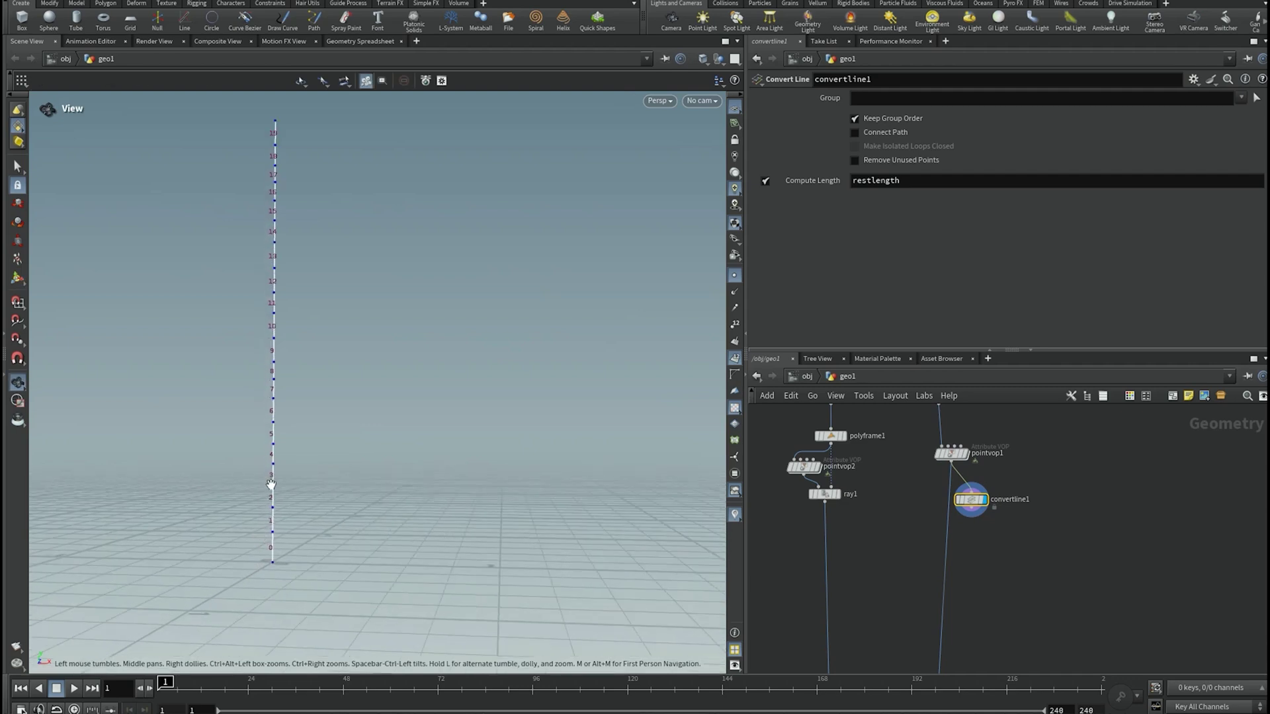
pyautogui.moveTo(294, 189); pyautogui.dragTo(313, 222, button='middle')
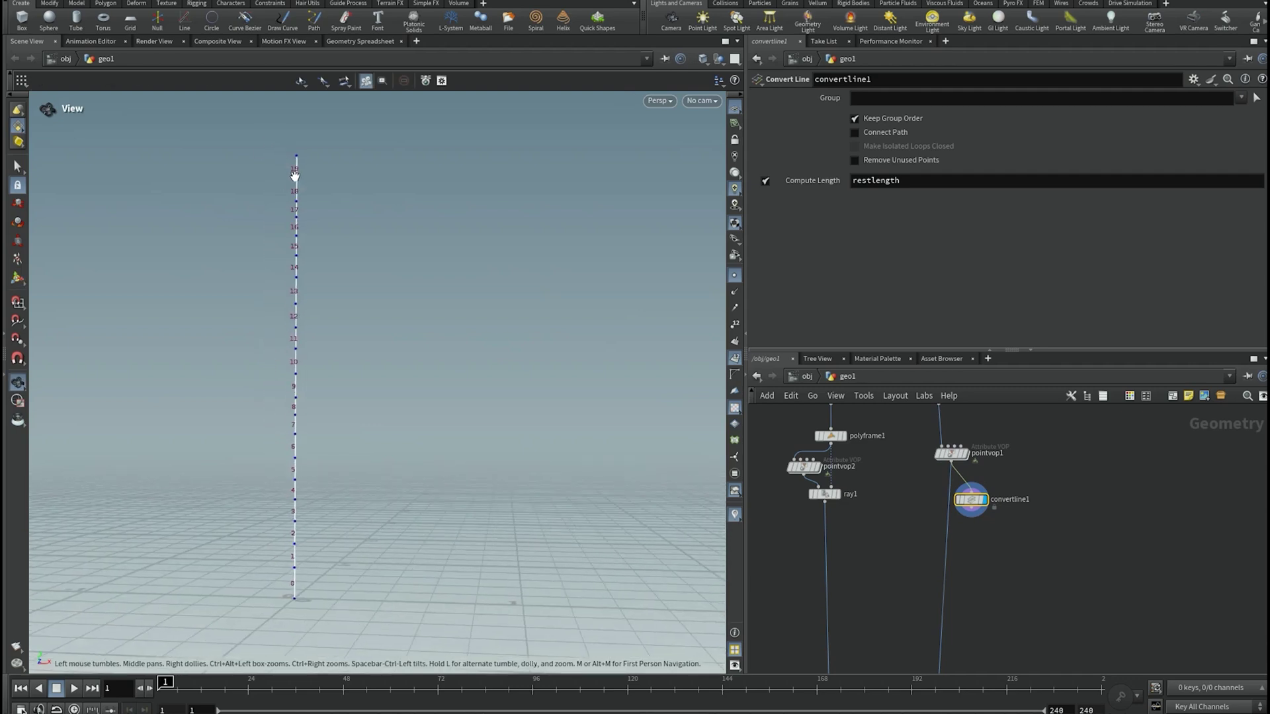
pyautogui.moveTo(302, 209); pyautogui.dragTo(307, 311)
pyautogui.press('Return')
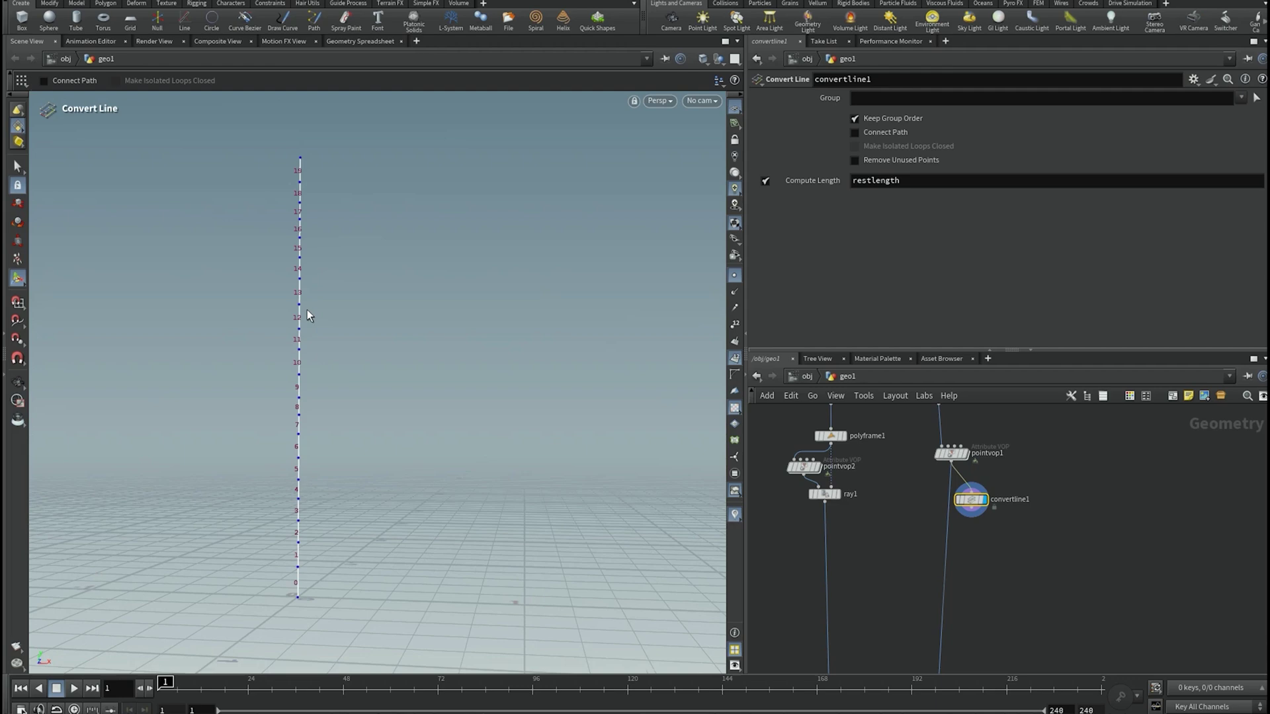
pyautogui.middleClick(972, 505)
pyautogui.moveTo(926, 182); pyautogui.dragTo(849, 182)
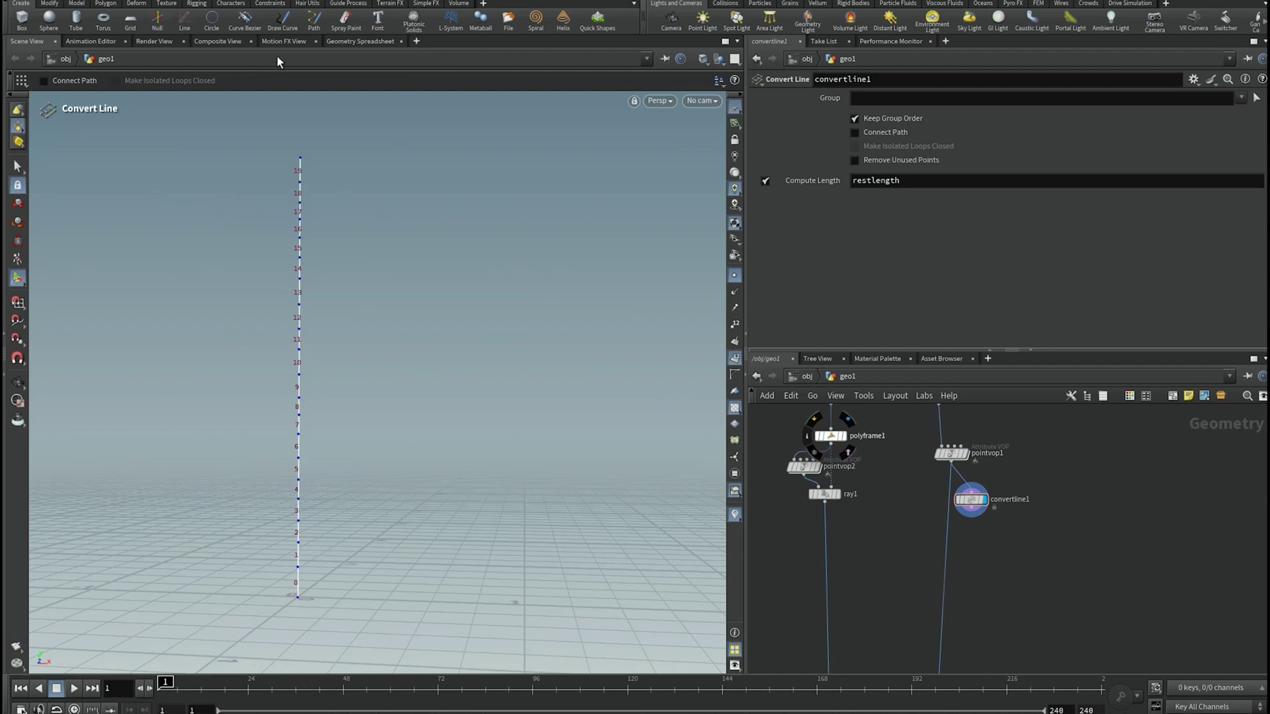
# - Compare convertline1's point positions and primitive restlength values in the geometry spreadsheet with the line segments in the scene
pyautogui.click(347, 43)
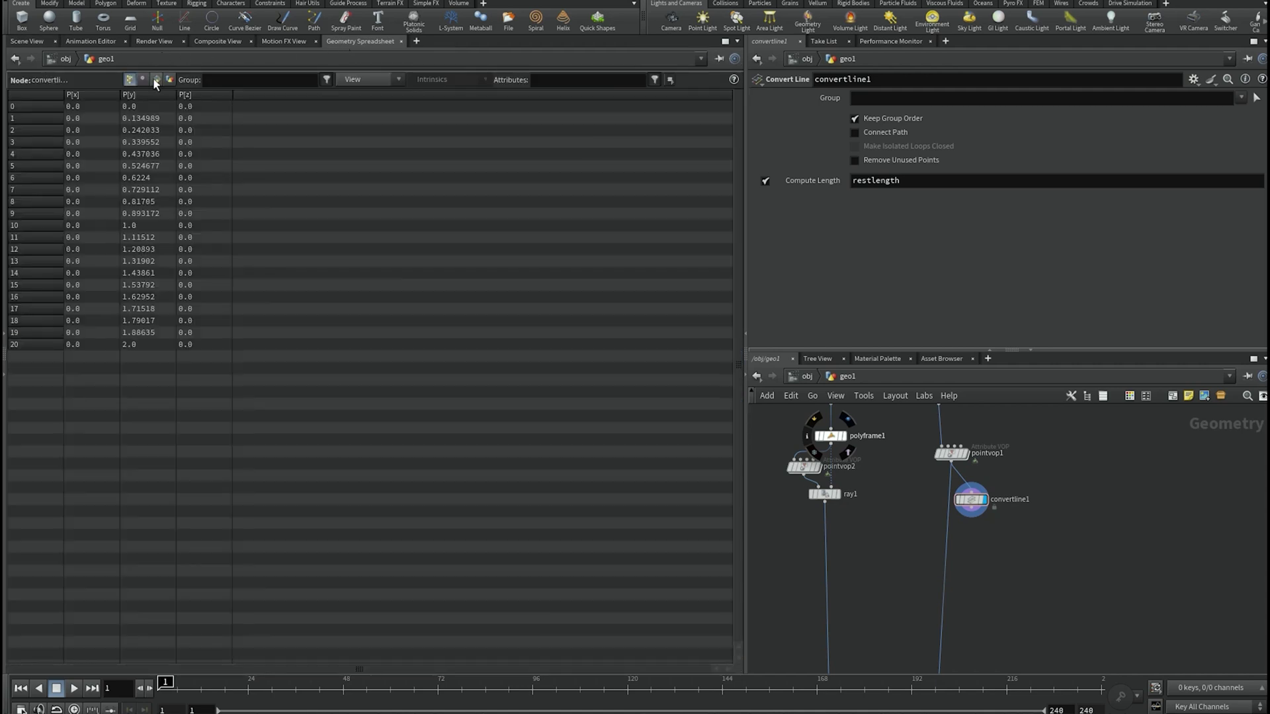
pyautogui.click(154, 79)
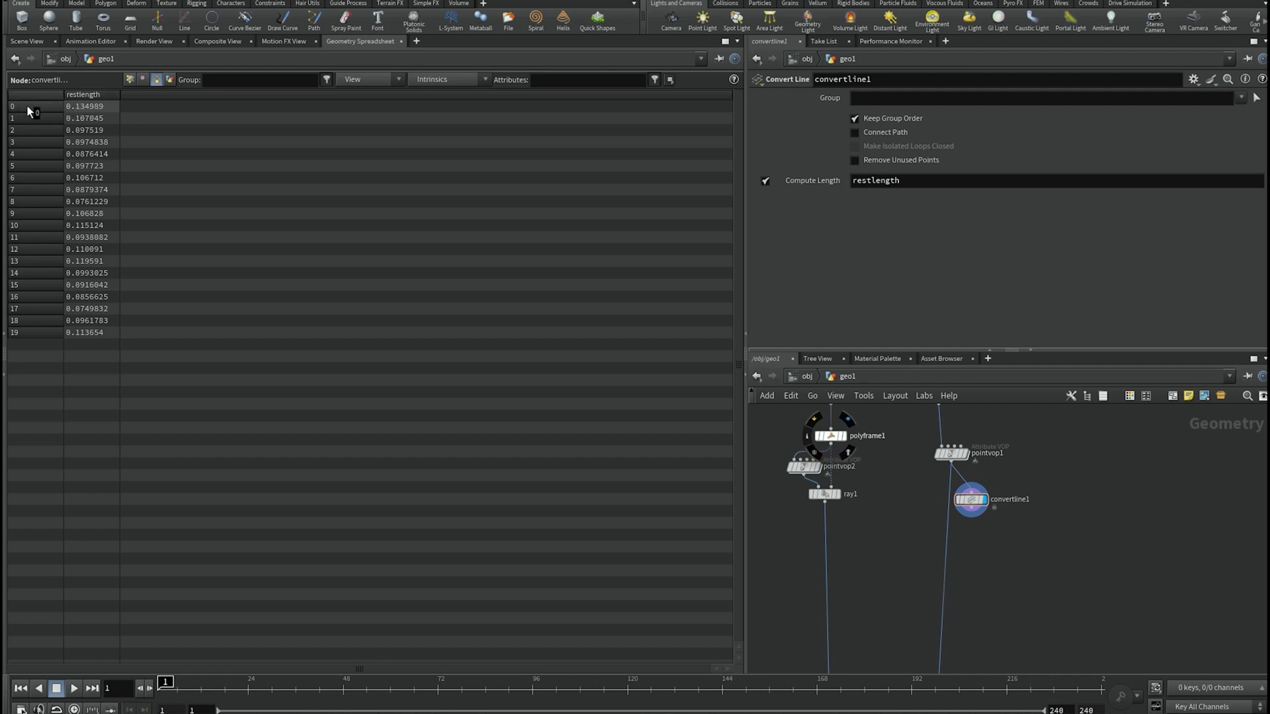
pyautogui.click(131, 78)
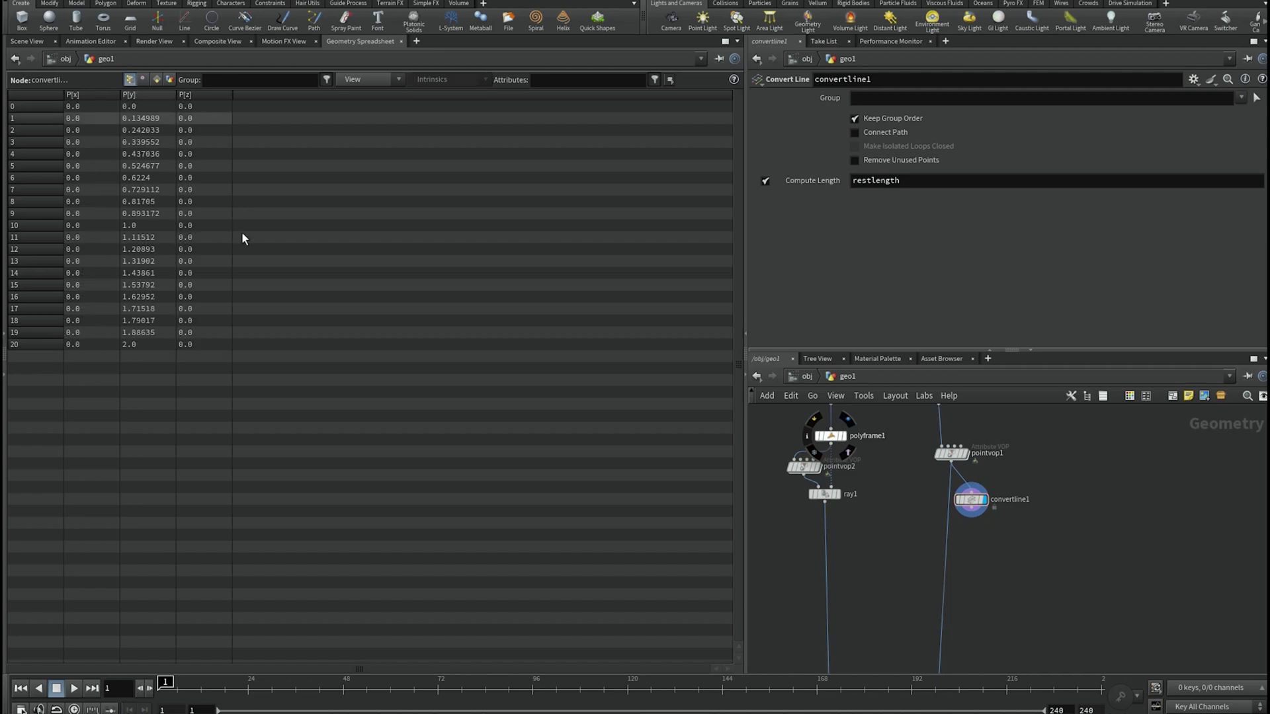
pyautogui.click(157, 78)
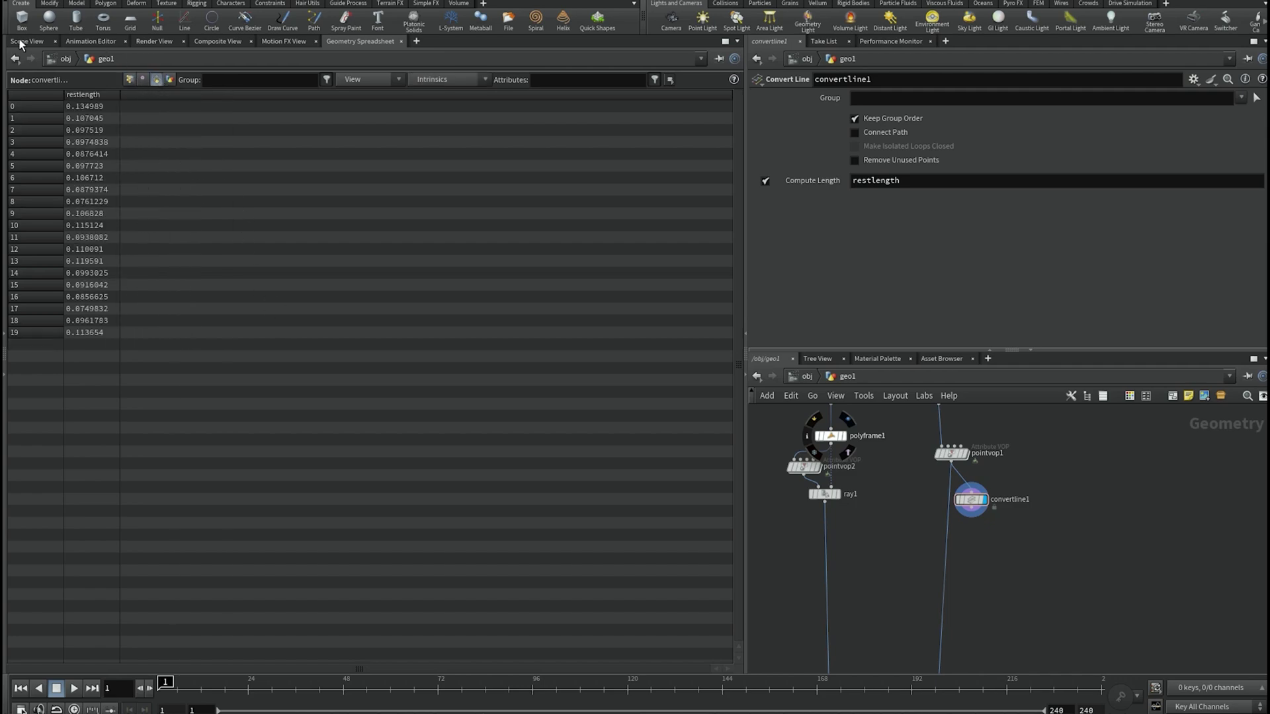
pyautogui.click(27, 41)
pyautogui.keyDown('alt'); pyautogui.moveTo(285, 598); pyautogui.dragTo(303, 589, button='right'); pyautogui.keyUp('alt')
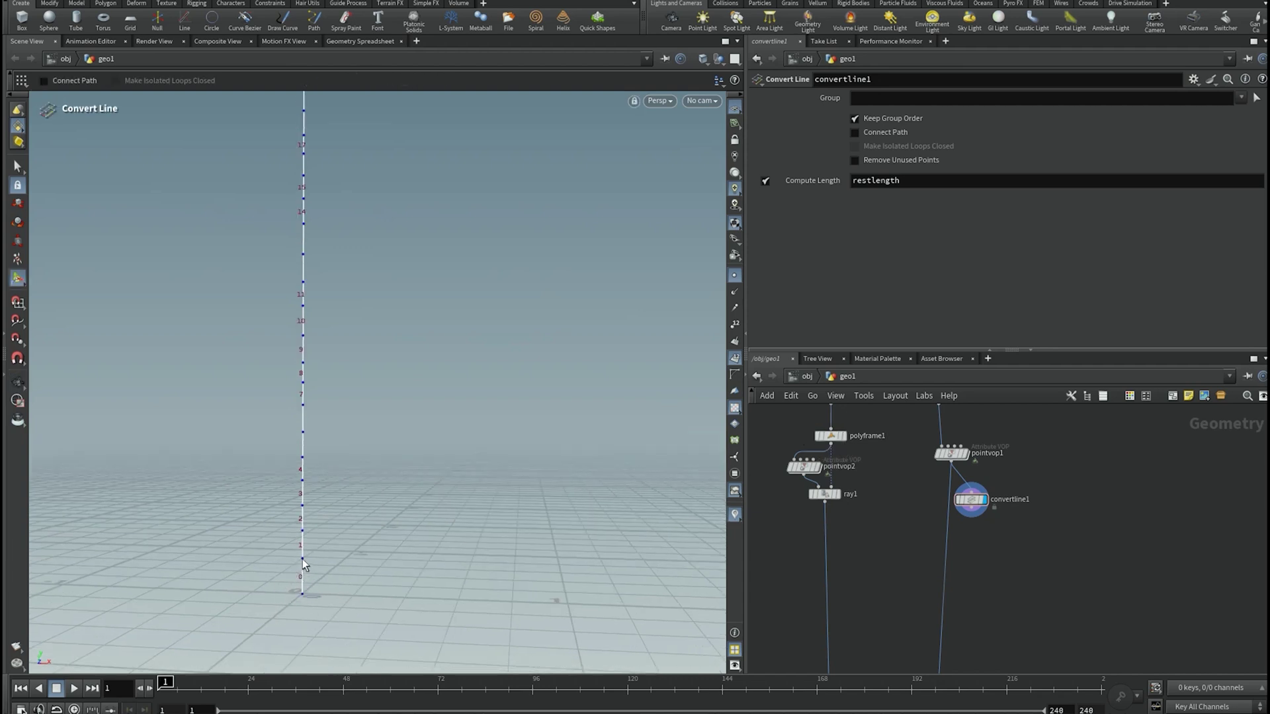
pyautogui.click(355, 41)
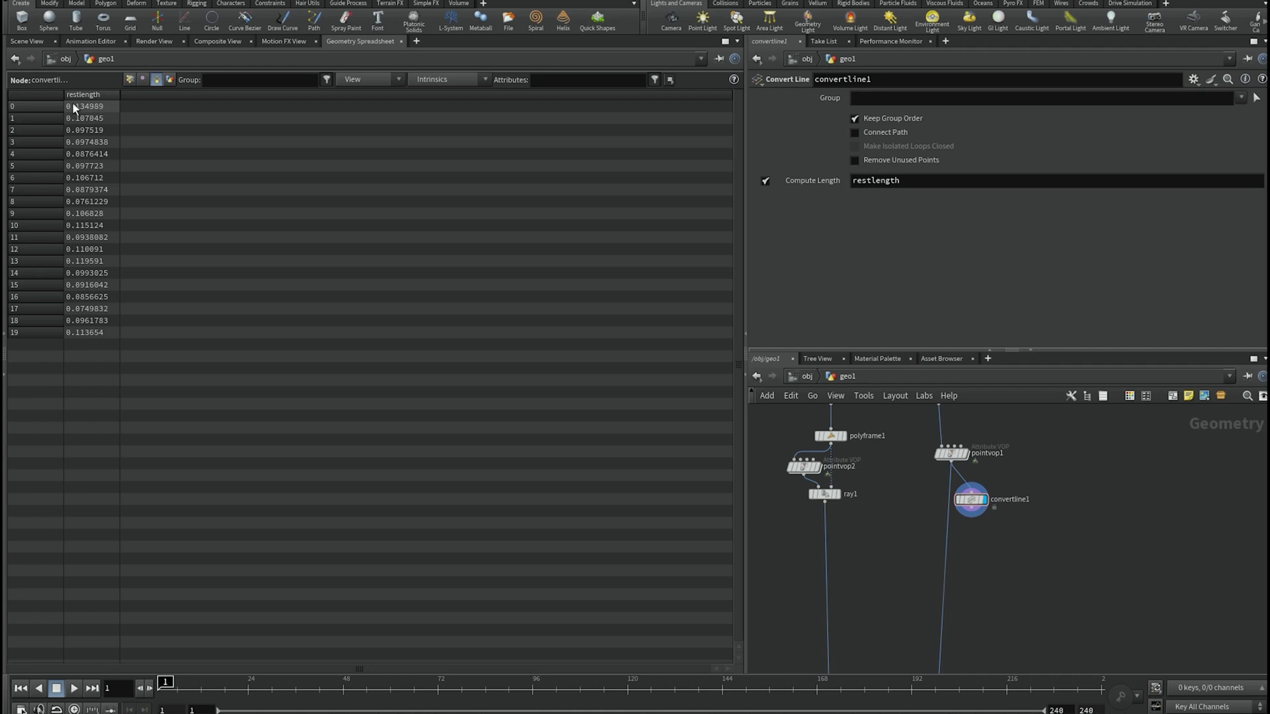
pyautogui.click(27, 42)
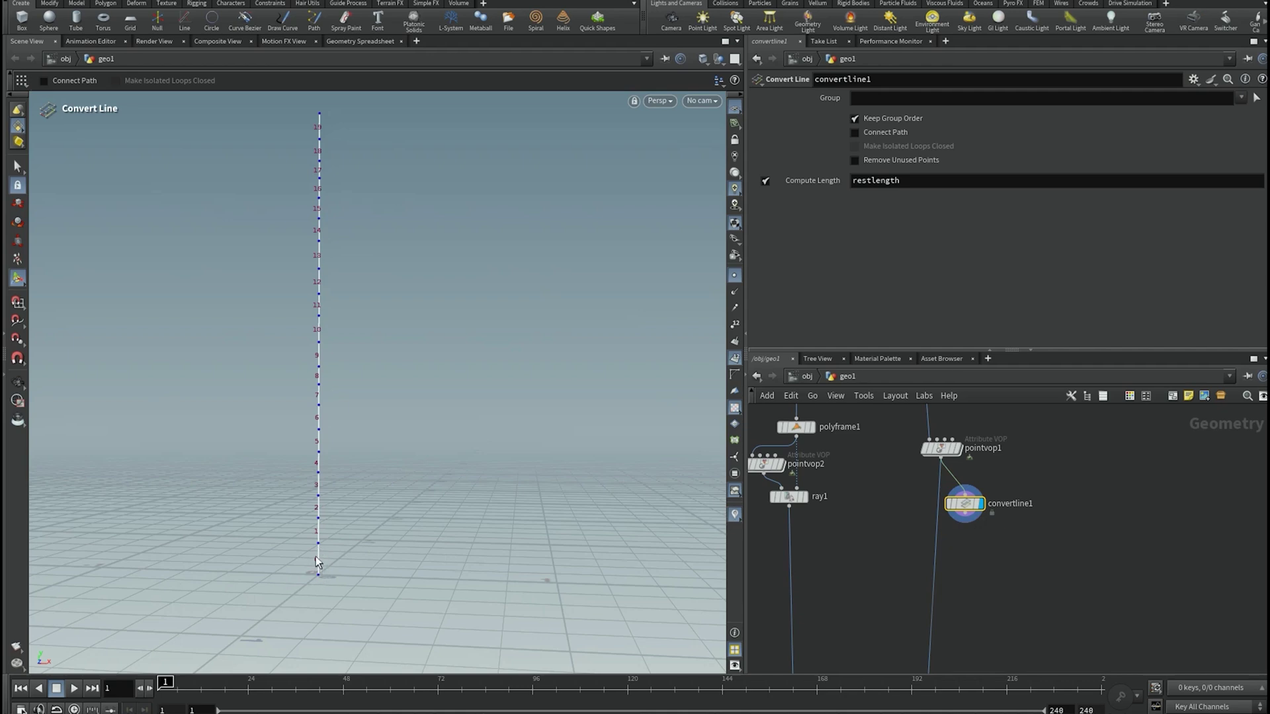
pyautogui.scroll(8, 305, 581)
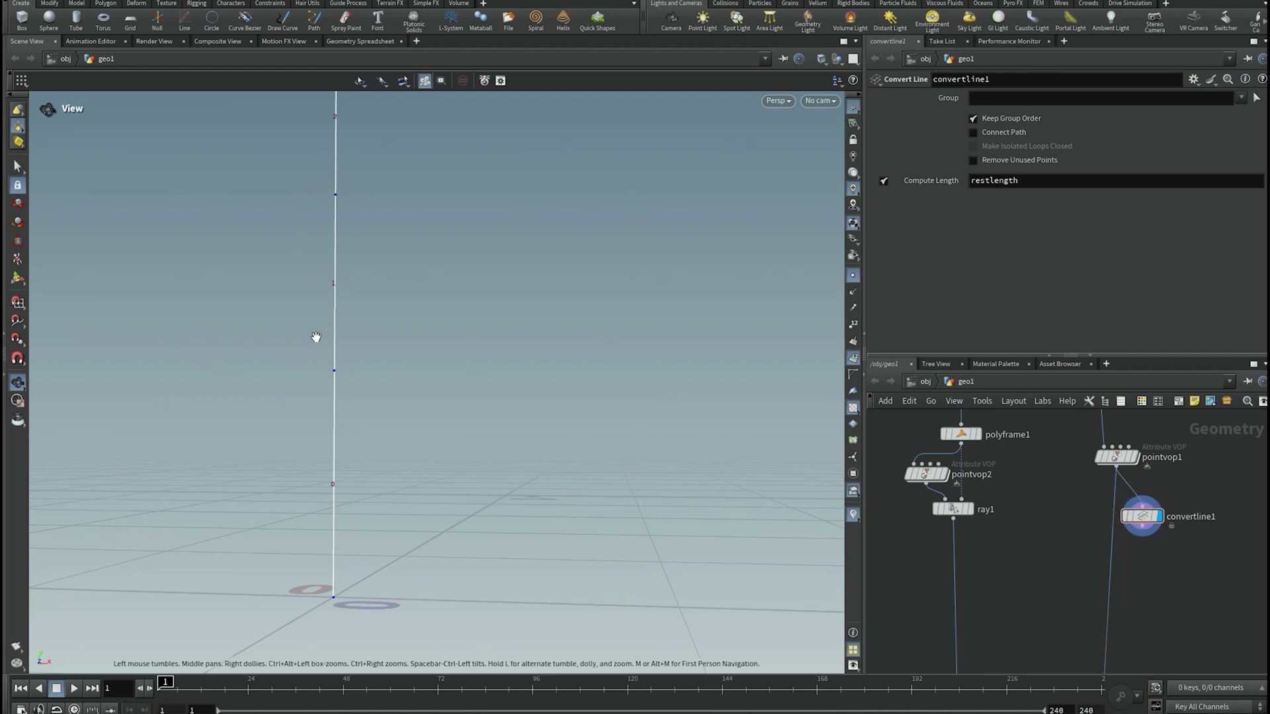
# - Add an Attribute Promote node below convertline1, connect it to convertline1's output and display it
pyautogui.press('Tab')
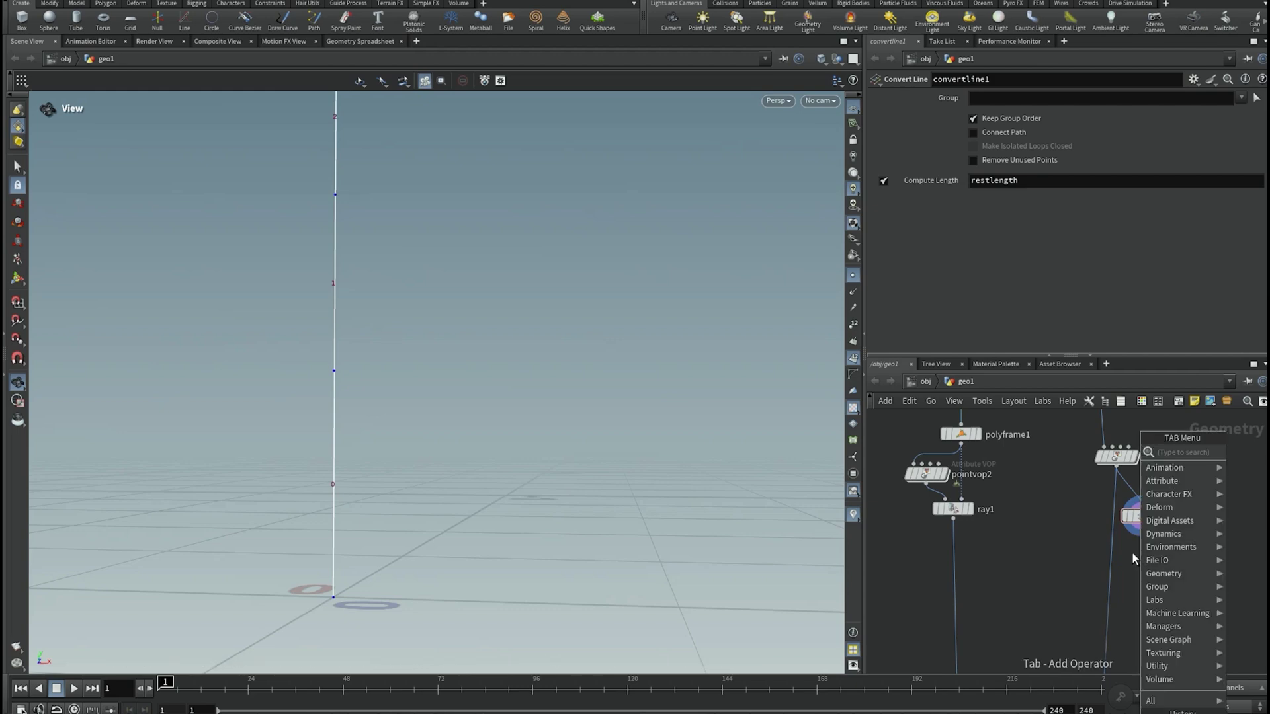
pyautogui.write('at')
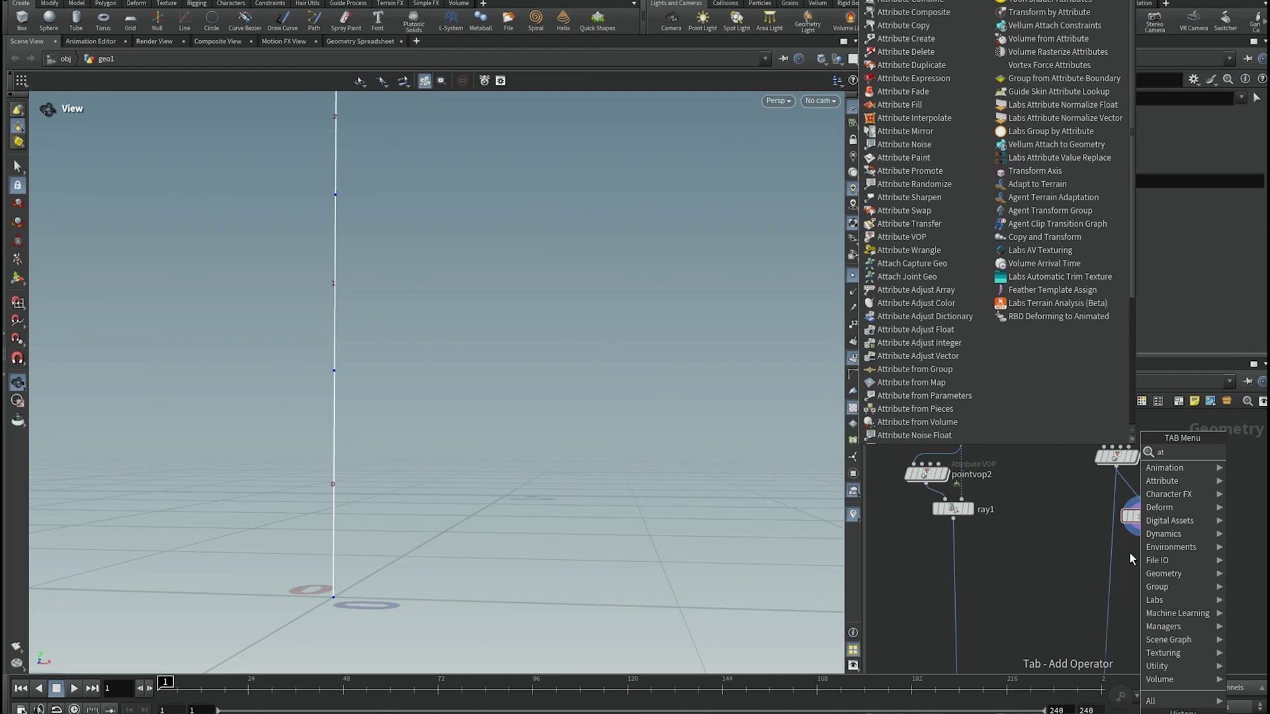
pyautogui.write(' pro')
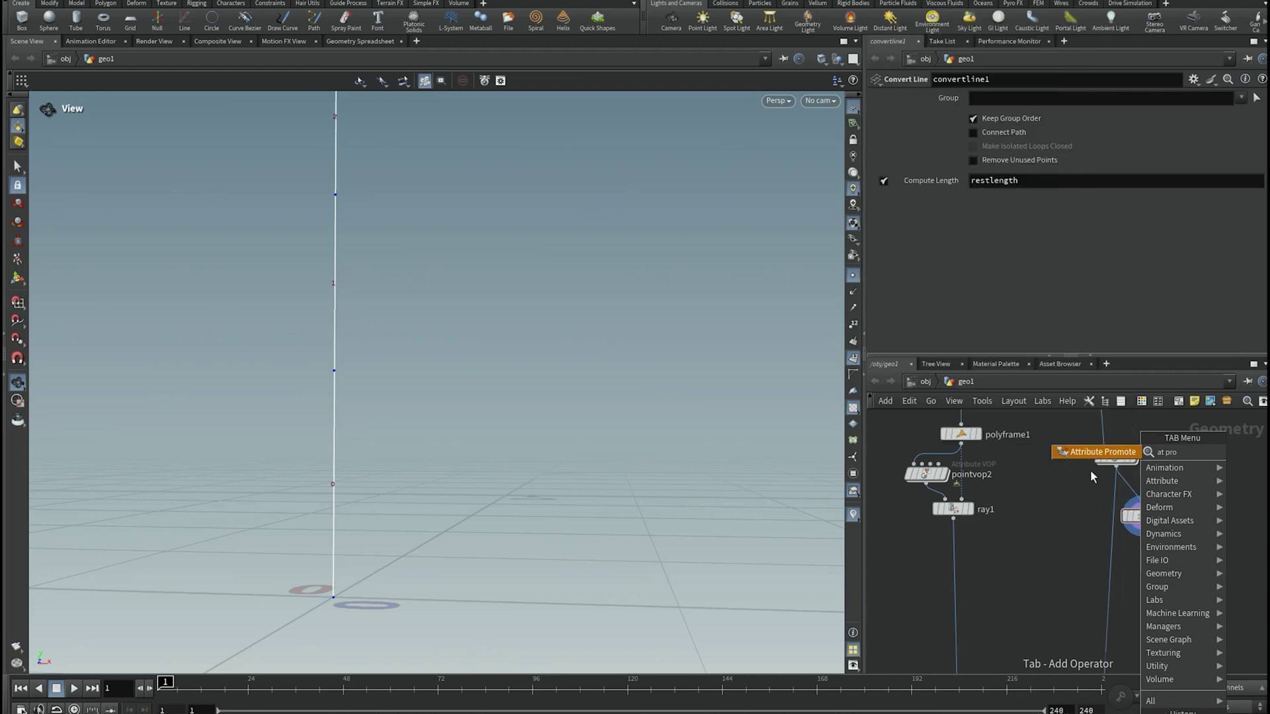
pyautogui.click(1089, 454)
pyautogui.click(1146, 561)
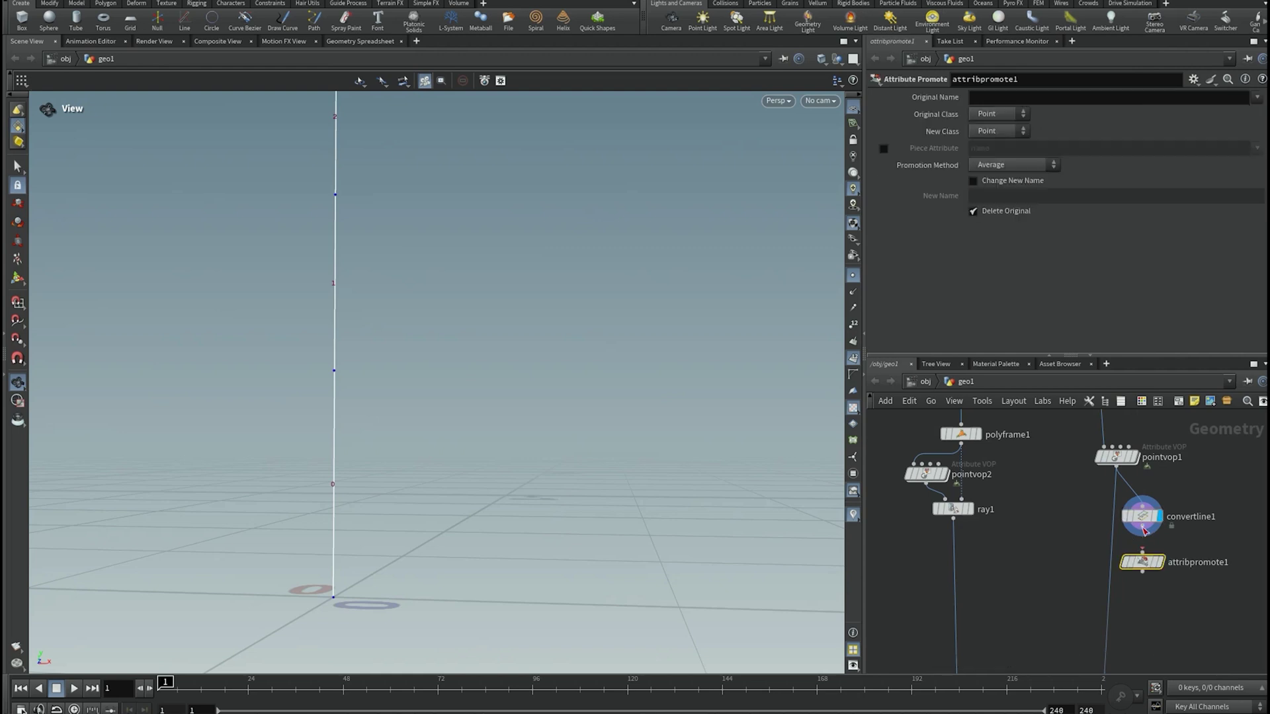
pyautogui.click(1143, 533)
pyautogui.click(1151, 562)
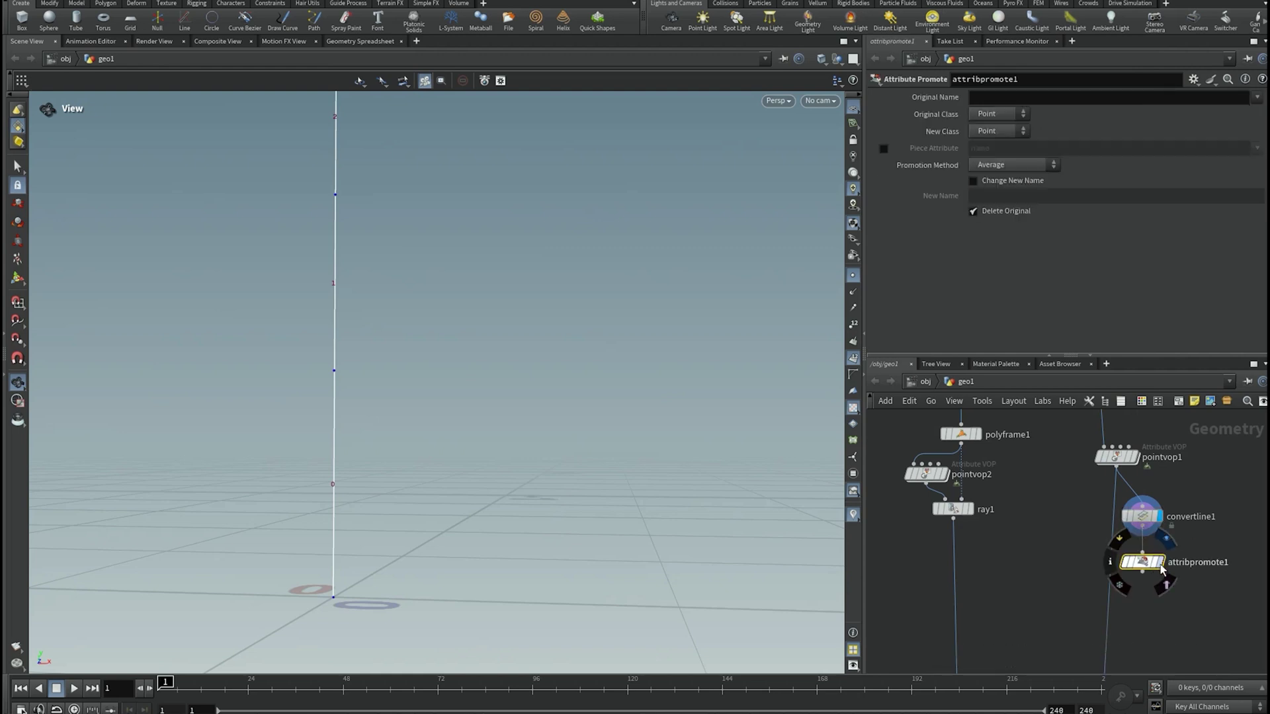
pyautogui.click(1161, 563)
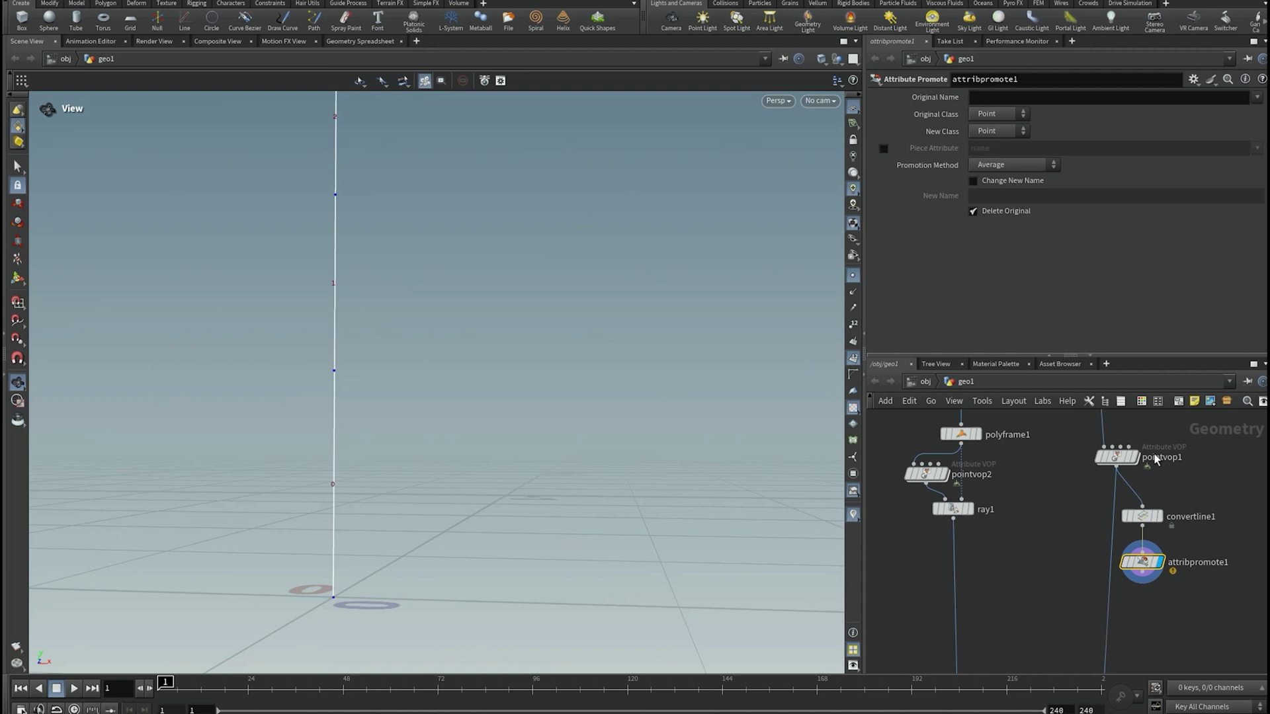
# - Copy the restlength attribute name from convertline1 into attribpromote1's original name and set its original class to Primitive
pyautogui.click(1142, 516)
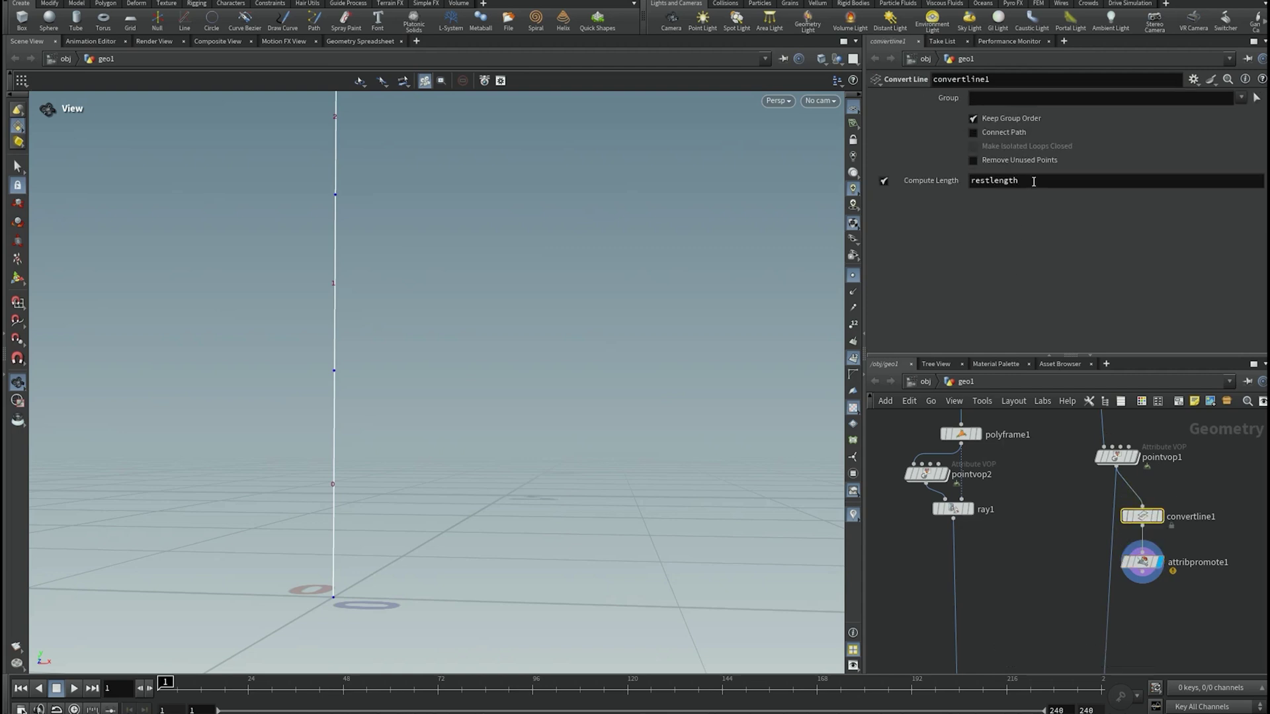
pyautogui.doubleClick(1032, 182)
pyautogui.hotkey('ctrl', 'c')
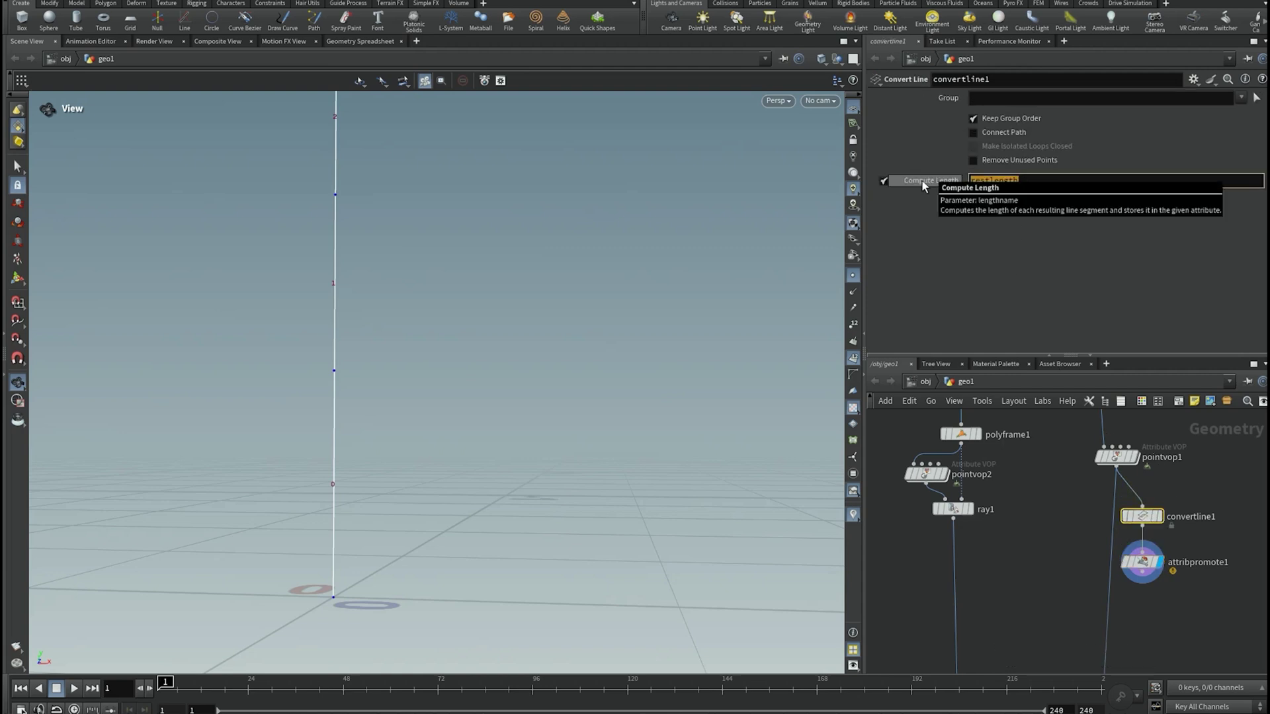
pyautogui.click(1144, 566)
pyautogui.click(1003, 100)
pyautogui.hotkey('ctrl', 'v')
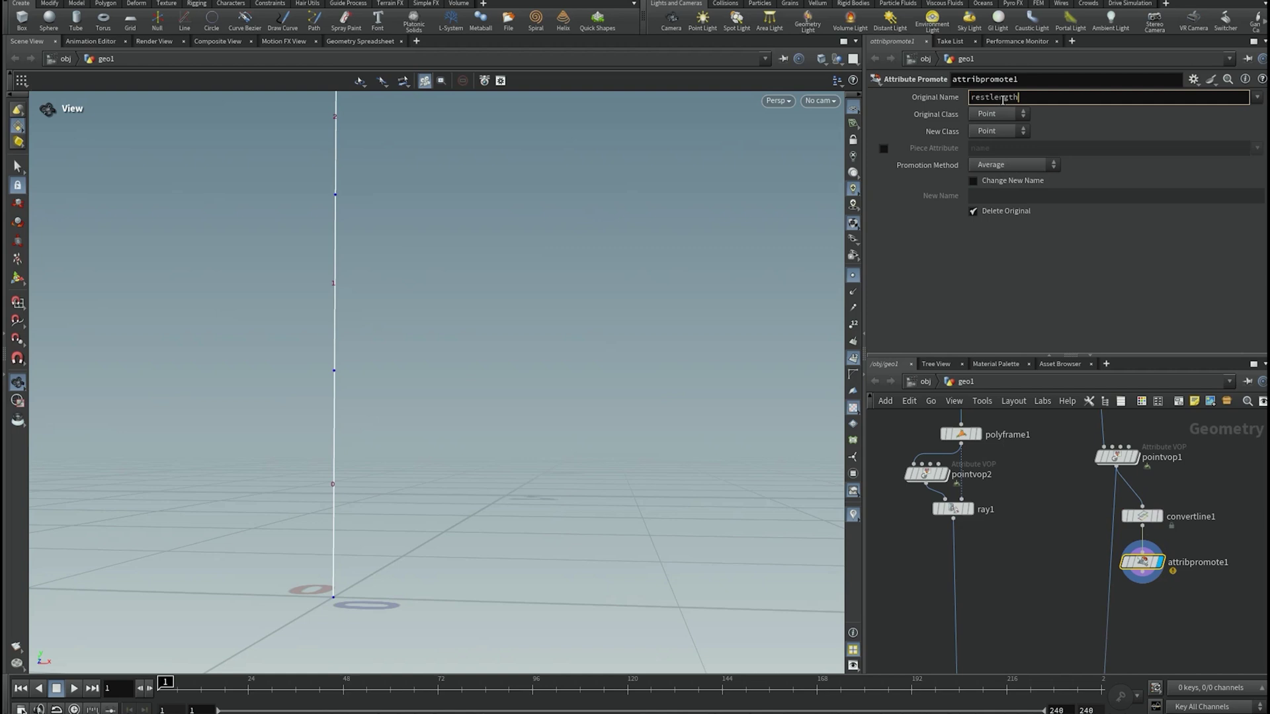
pyautogui.click(1023, 117)
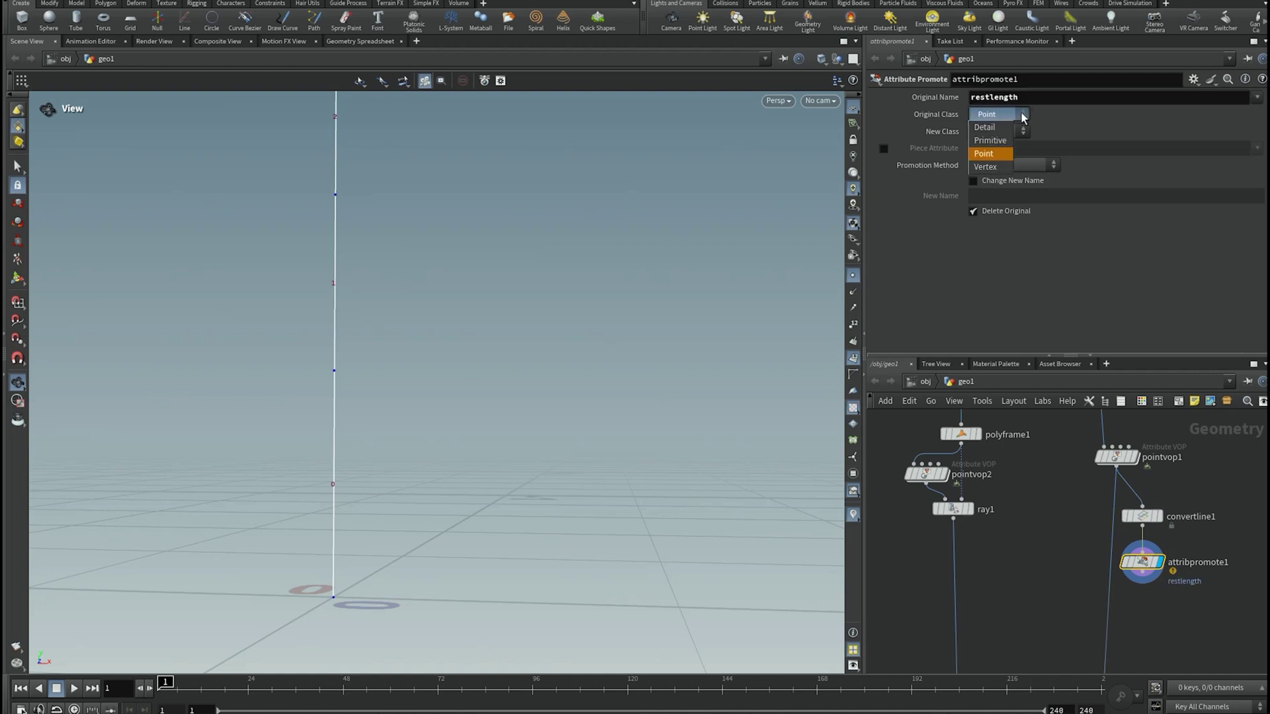
pyautogui.click(985, 141)
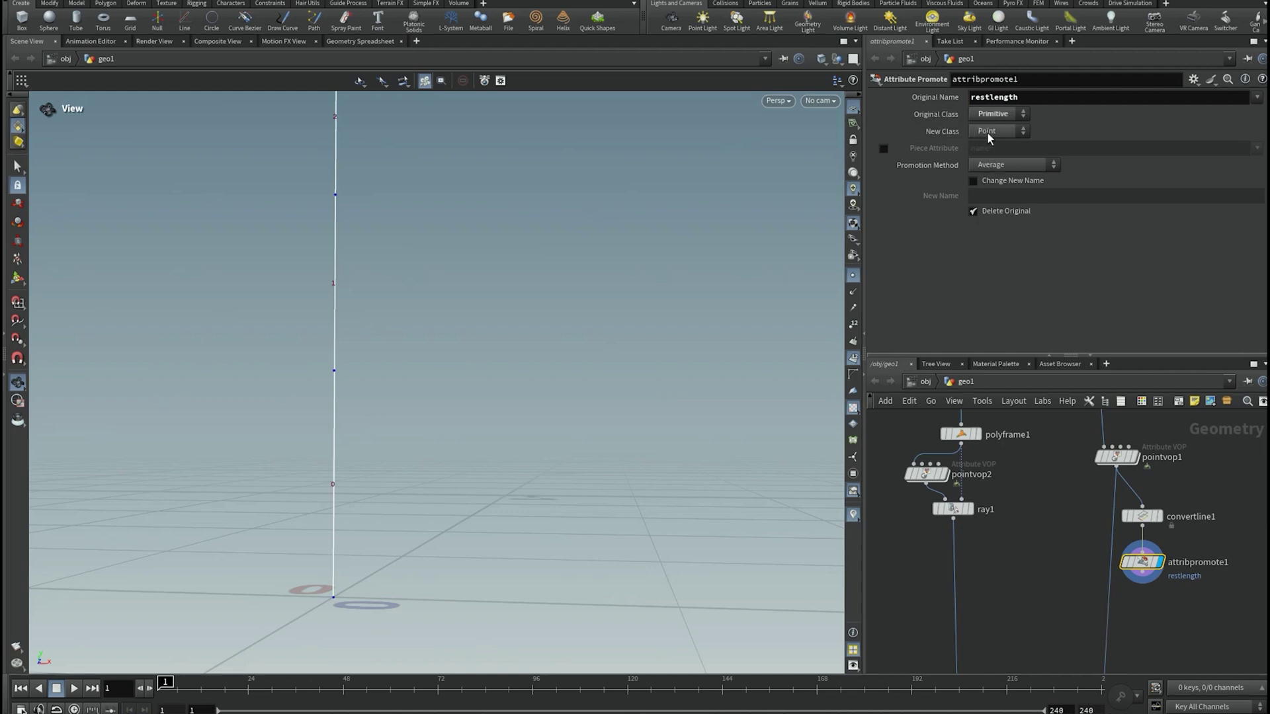
# - Enable a new name for attribpromote1's promoted attribute and set it to restlengthy, reusing the original name
pyautogui.click(973, 182)
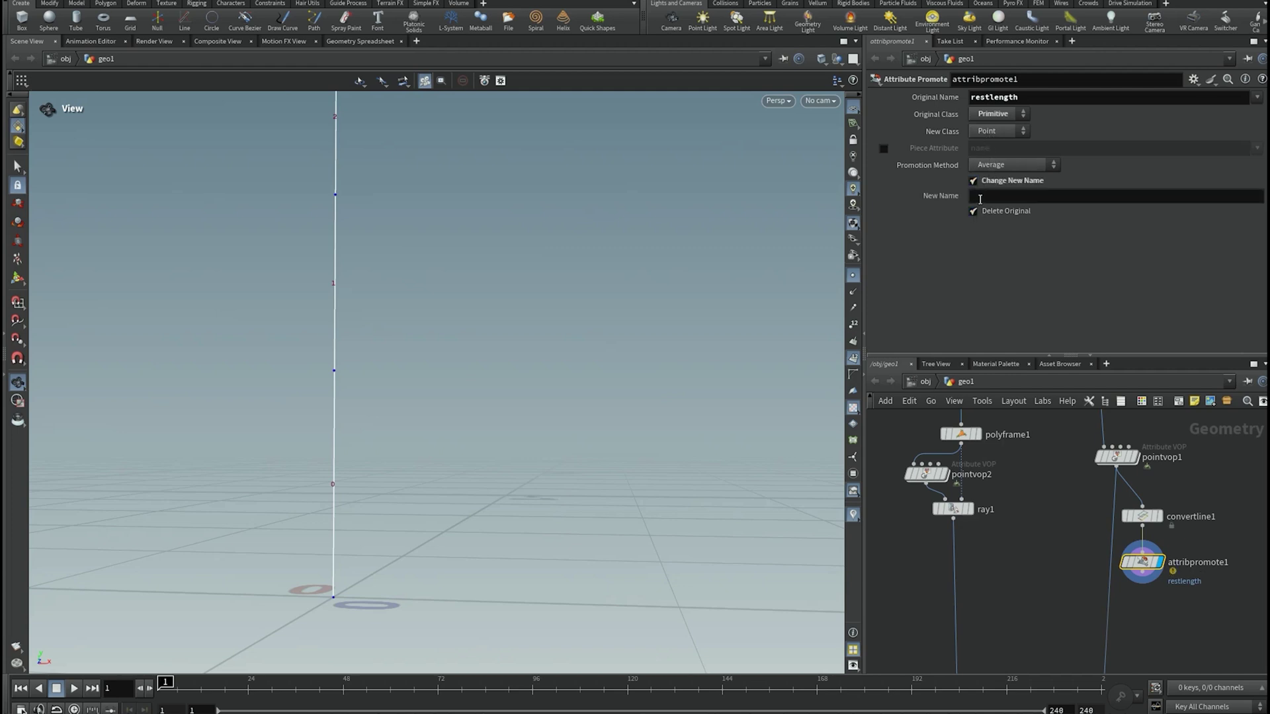
pyautogui.moveTo(1023, 94); pyautogui.dragTo(952, 98)
pyautogui.hotkey('ctrl', 'c')
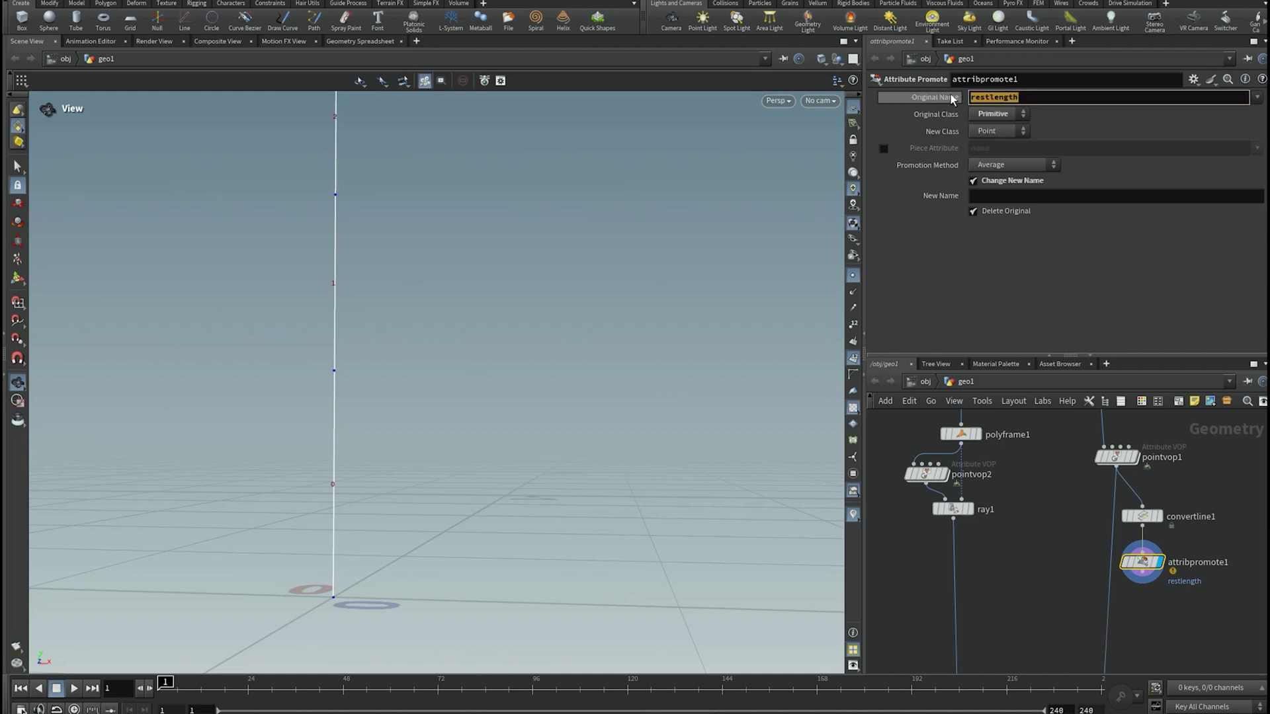
pyautogui.click(984, 195)
pyautogui.hotkey('ctrl', 'v')
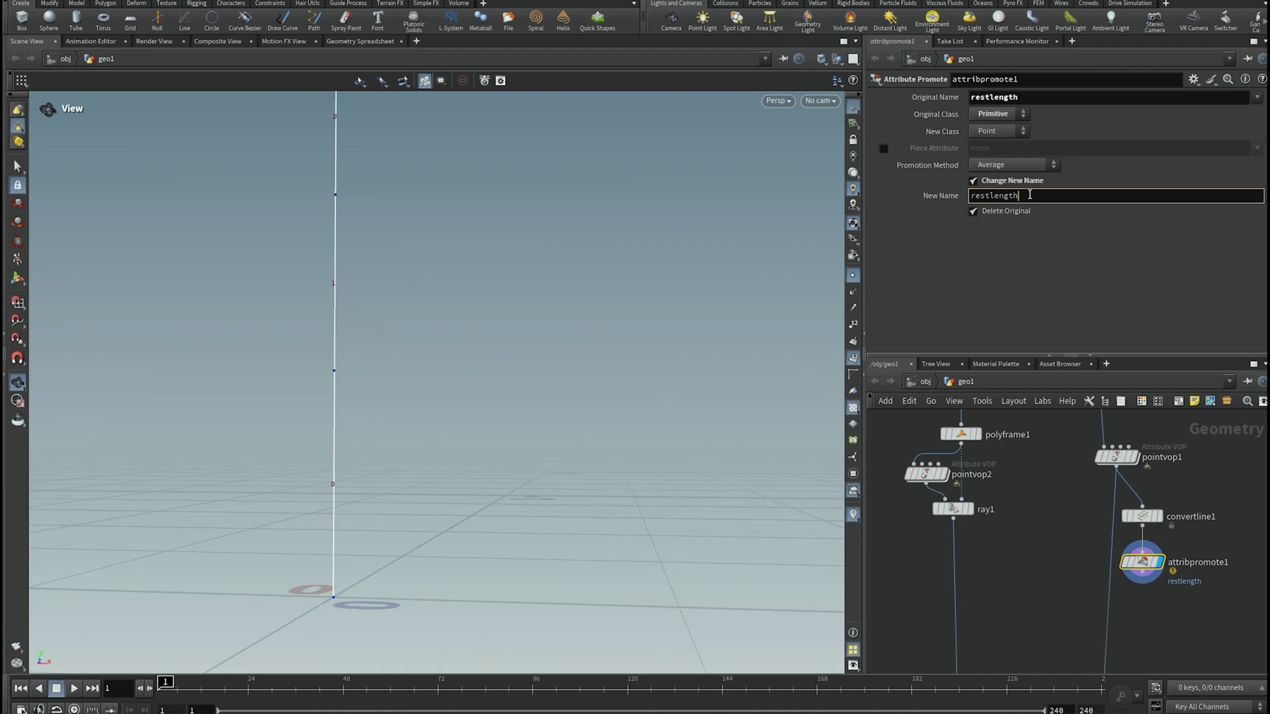
pyautogui.press('Return')
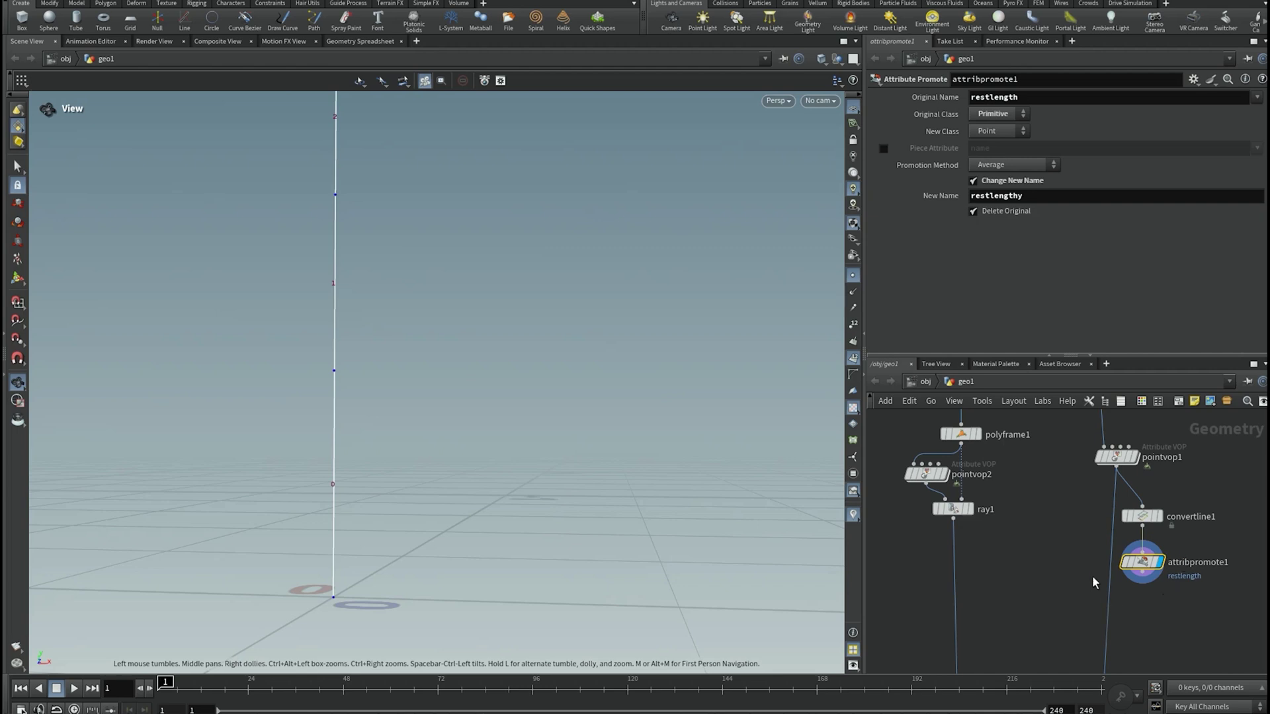
# - Set attribpromote1's promotion method to Last Match
pyautogui.moveTo(1144, 567)
pyautogui.click(1034, 167)
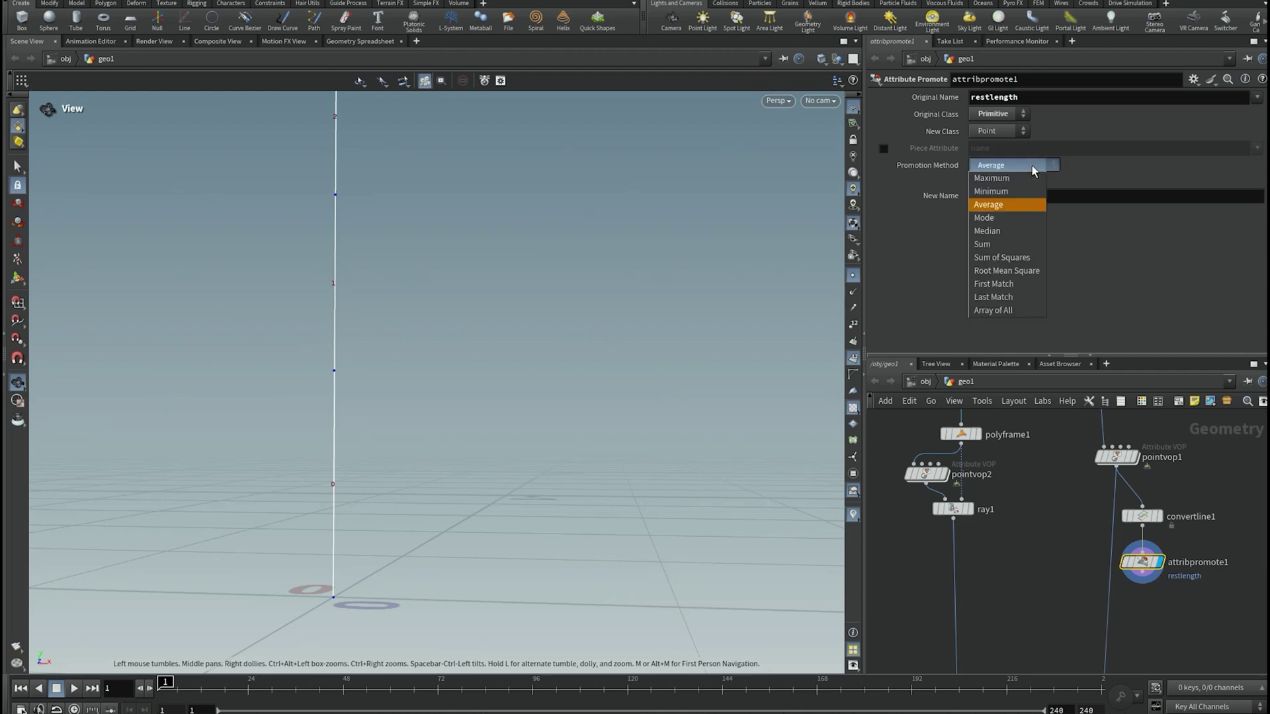
pyautogui.click(995, 299)
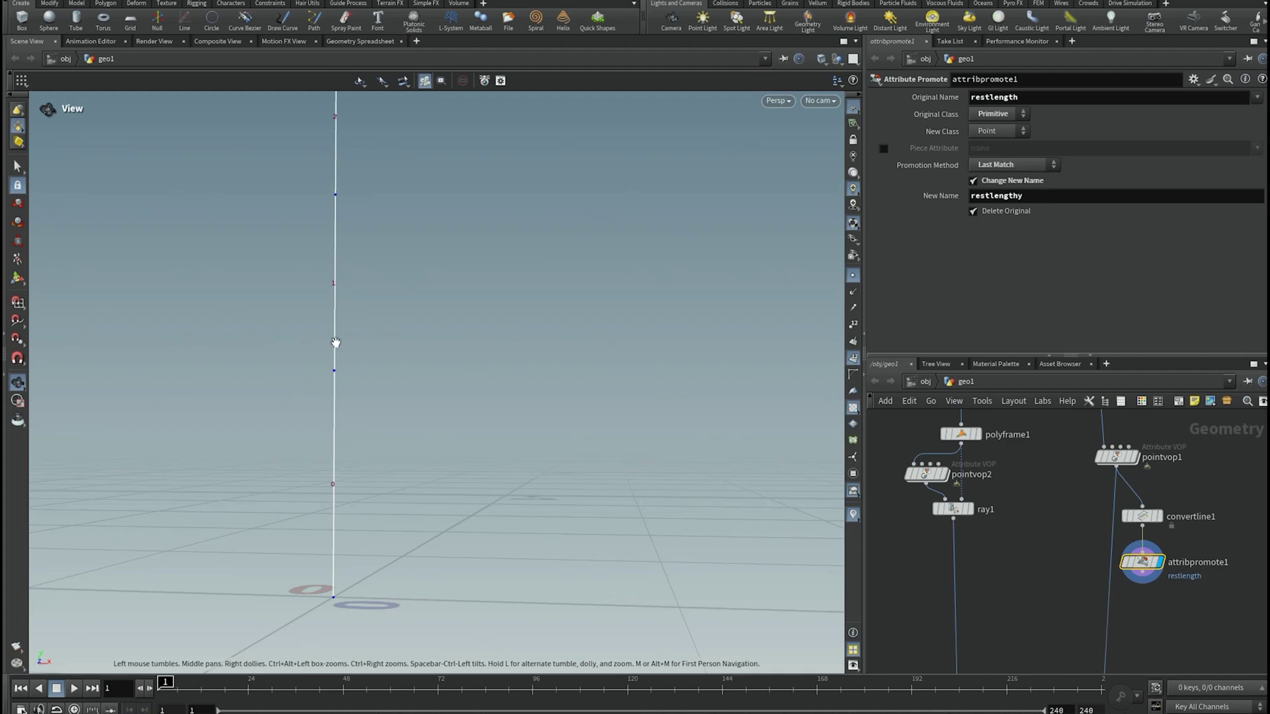
pyautogui.moveTo(380, 216); pyautogui.dragTo(397, 360, button='middle')
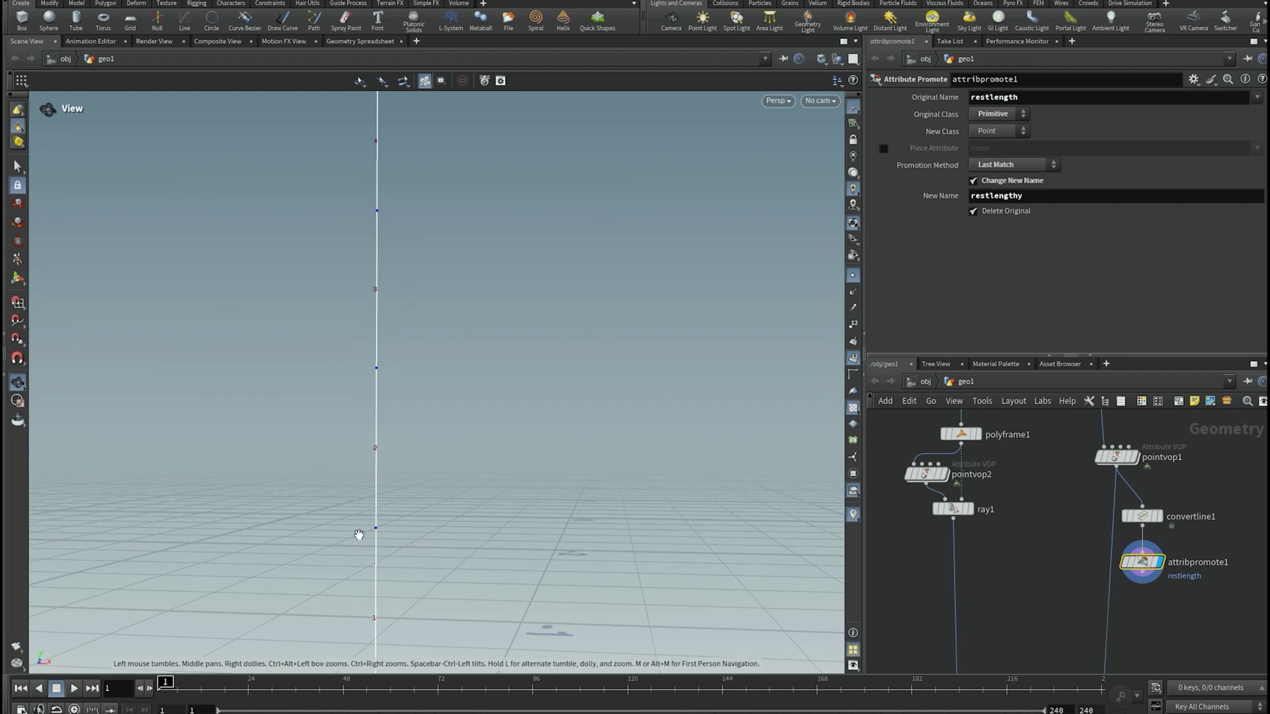
pyautogui.moveTo(375, 514); pyautogui.dragTo(364, 425, button='middle')
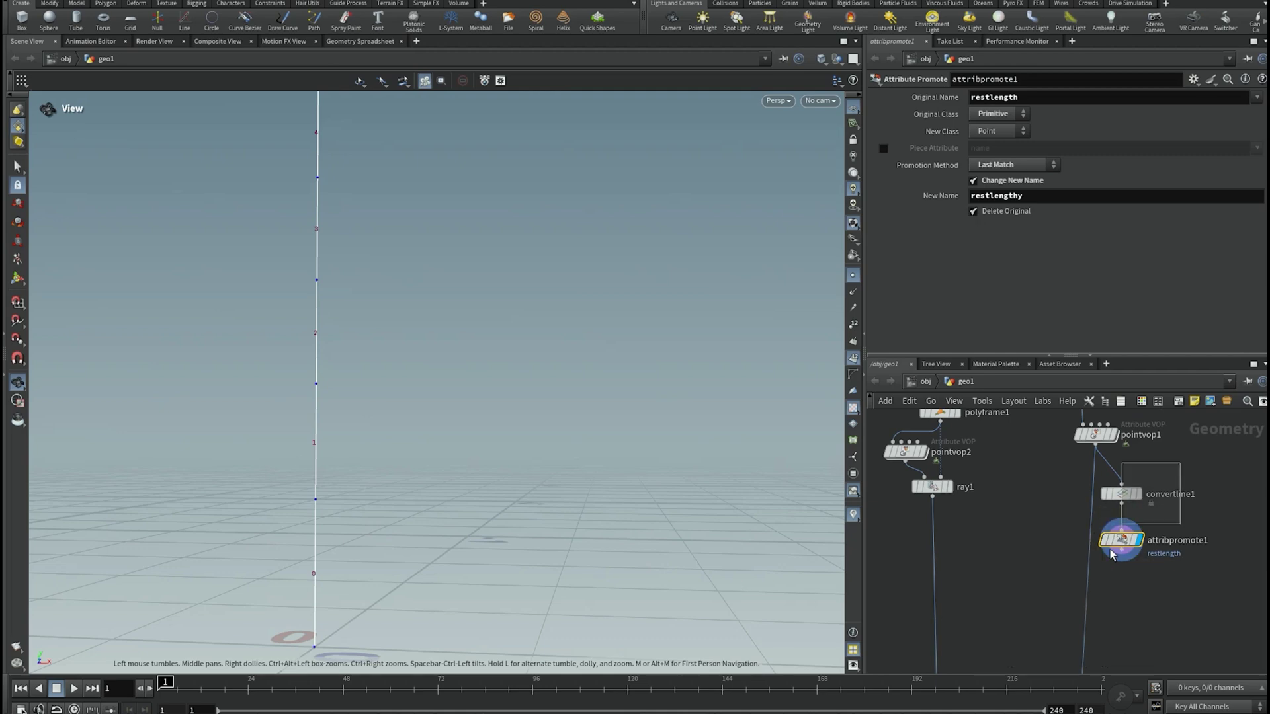
# - Insert convertline1 and attribpromote1 together into the connection between pointvop1 and grouprange1
pyautogui.keyDown('shift'); pyautogui.click(1122, 496); pyautogui.keyUp('shift')
pyautogui.moveTo(1122, 496); pyautogui.dragTo(1096, 497)
pyautogui.scroll(-2, 1114, 610)
pyautogui.moveTo(1129, 645); pyautogui.dragTo(1125, 617, button='middle')
pyautogui.scroll(1, 1067, 485)
pyautogui.moveTo(1074, 488); pyautogui.dragTo(1116, 573)
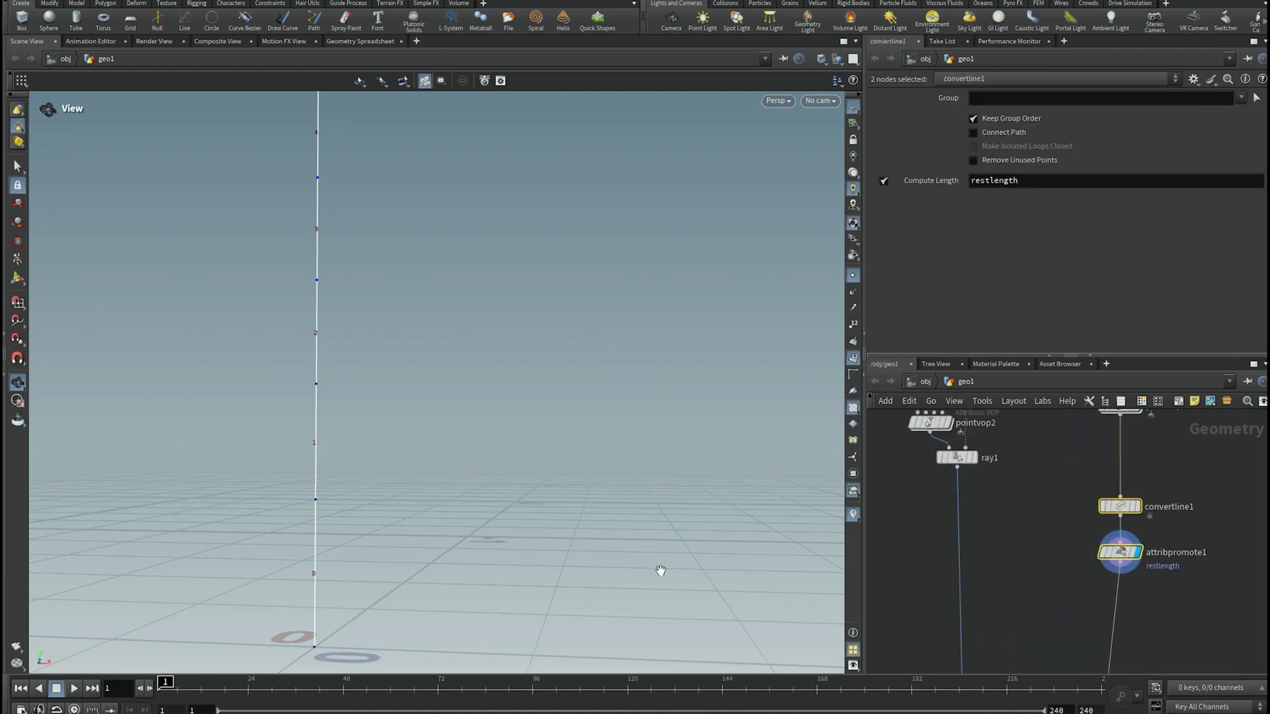
pyautogui.scroll(-4, 514, 542)
pyautogui.moveTo(514, 542); pyautogui.dragTo(398, 554, button='middle')
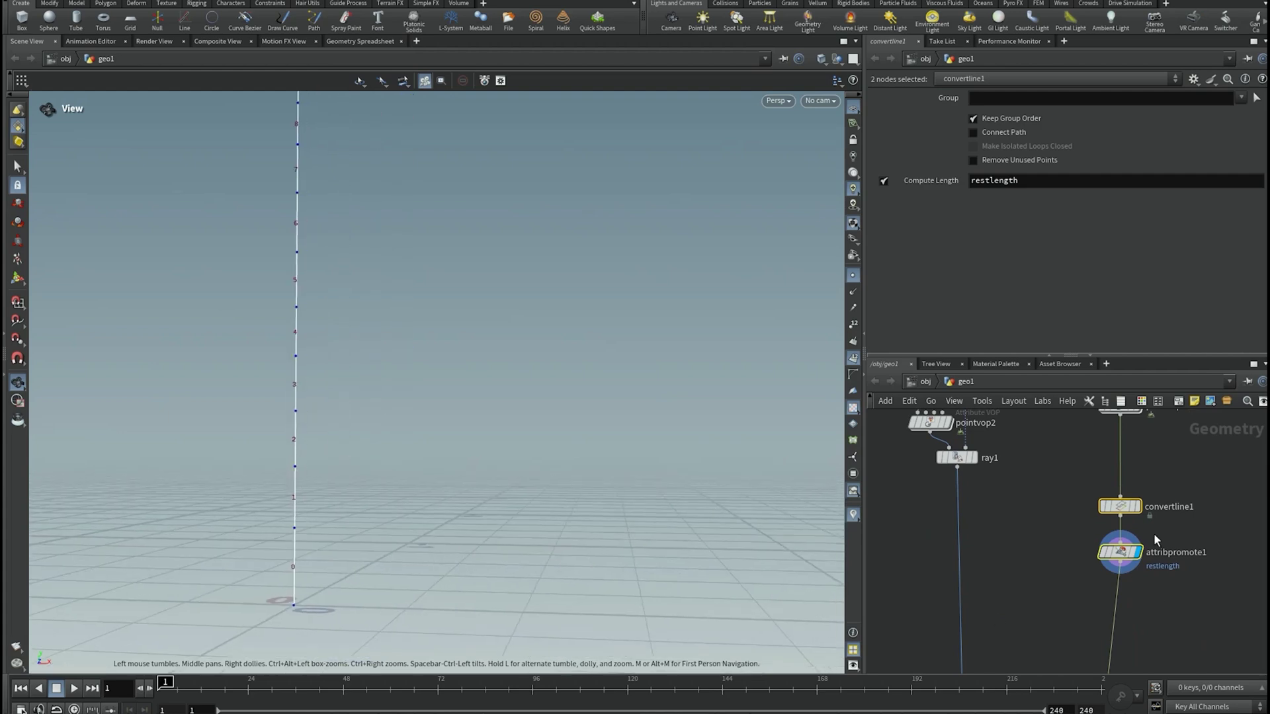
# - Duplicate convertline1 with attribpromote1 and insert the copies into the connection below ray1
pyautogui.moveTo(1067, 484); pyautogui.dragTo(1150, 588)
pyautogui.keyDown('alt'); pyautogui.moveTo(1126, 506); pyautogui.dragTo(963, 515); pyautogui.keyUp('alt')
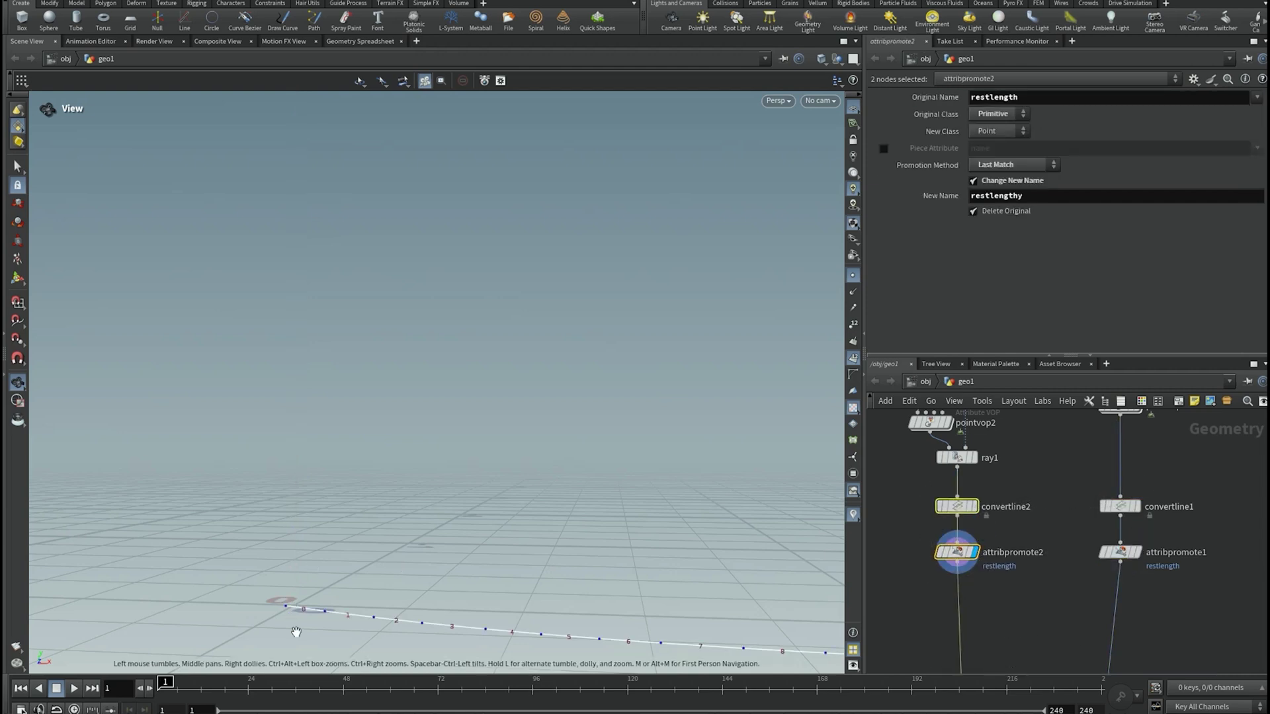
pyautogui.moveTo(295, 477); pyautogui.dragTo(255, 588, button='right')
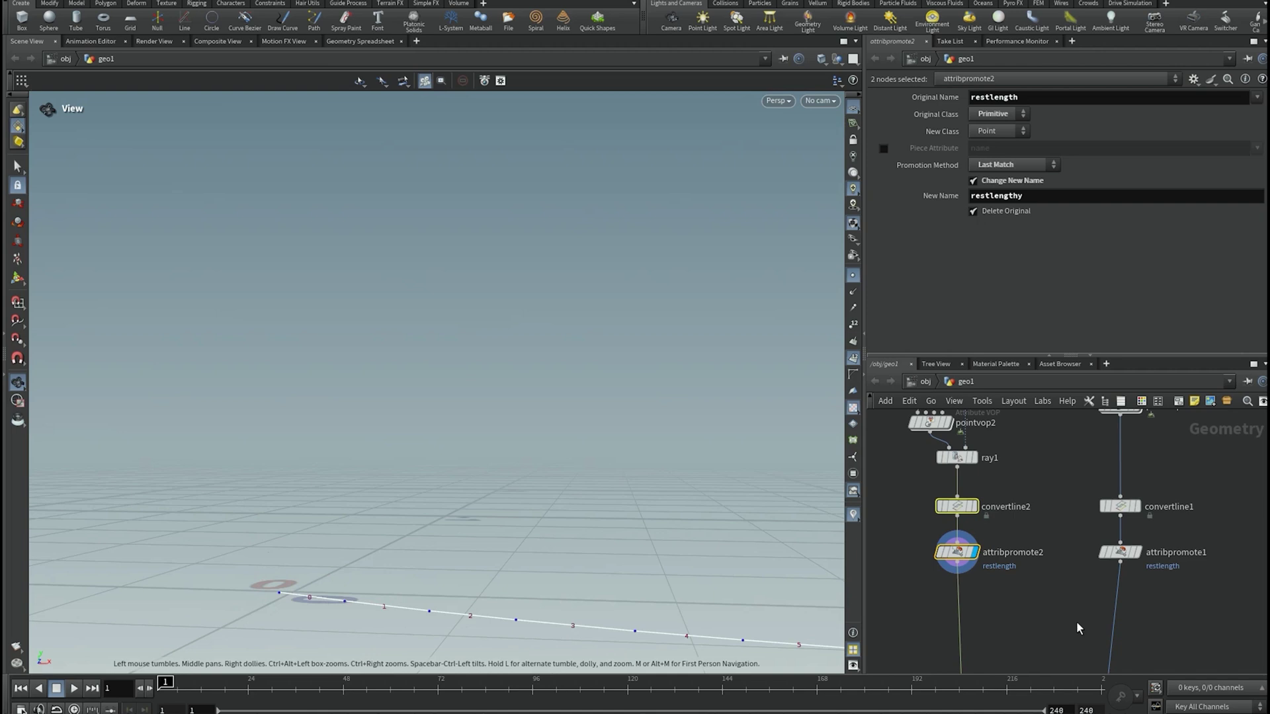
pyautogui.moveTo(1018, 612); pyautogui.dragTo(962, 444, button='middle')
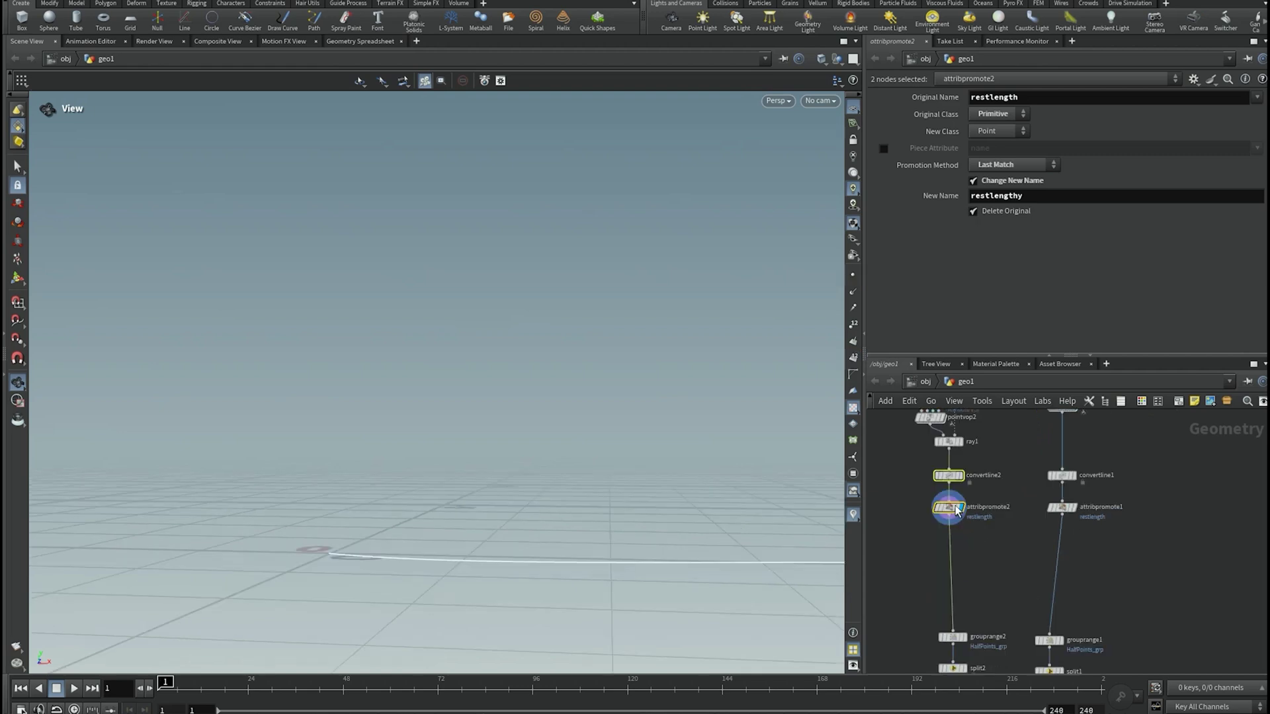
# - Detach convertline2 and attribpromote2 from the ray1 branch, place them beside merge1, and display merge1 with its points
pyautogui.moveTo(952, 508); pyautogui.dragTo(1106, 599)
pyautogui.moveTo(1067, 558); pyautogui.dragTo(1026, 429, button='middle')
pyautogui.moveTo(1082, 477); pyautogui.dragTo(1095, 633)
pyautogui.moveTo(1036, 536); pyautogui.dragTo(1018, 448, button='middle')
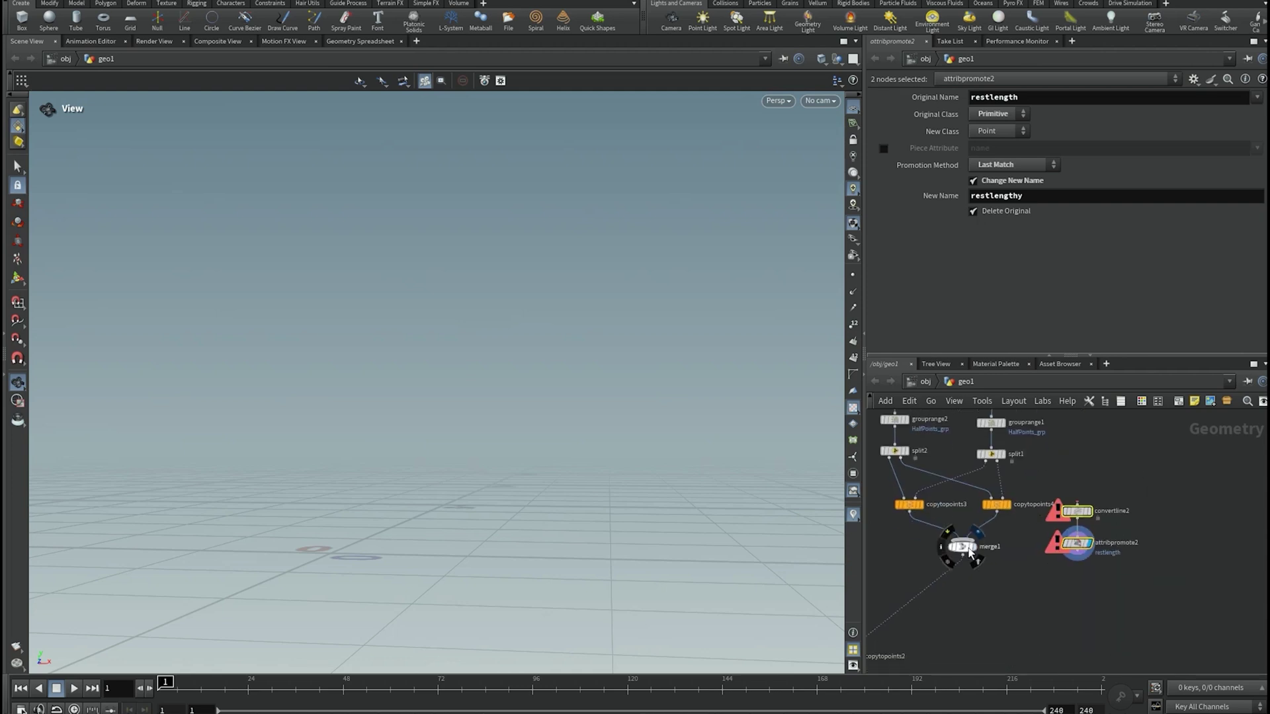
pyautogui.click(974, 550)
pyautogui.click(854, 275)
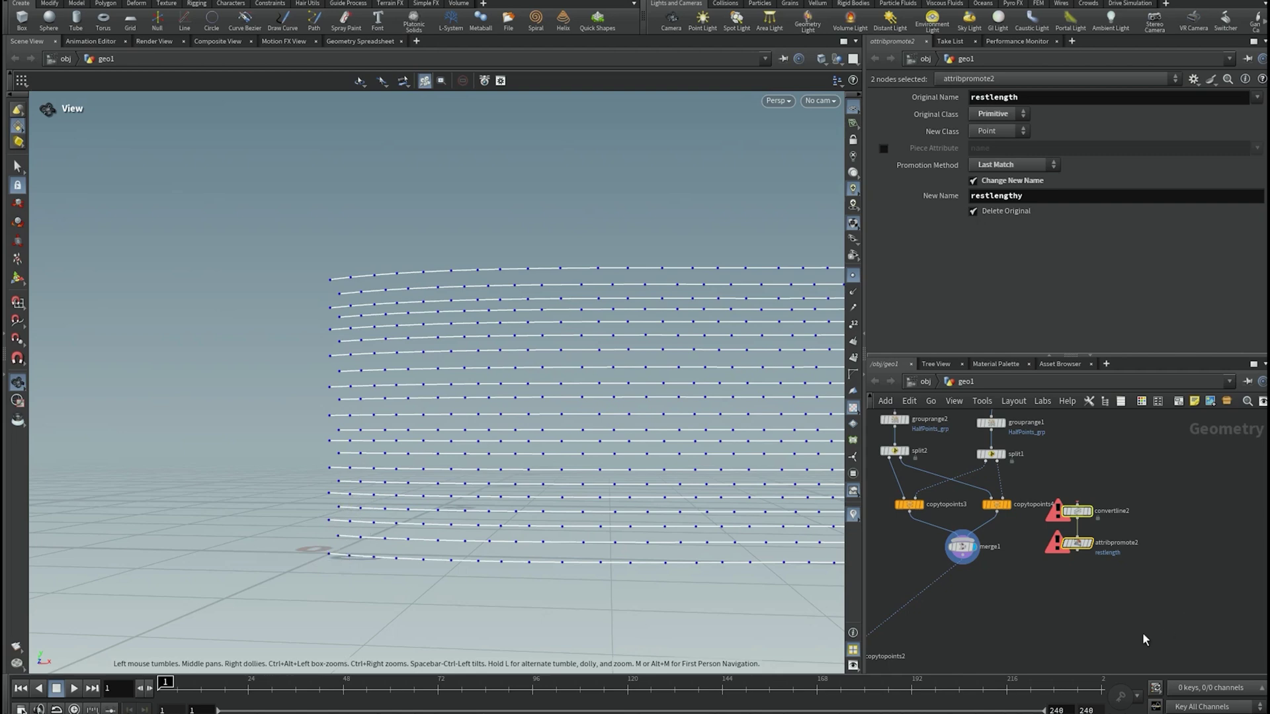
# - Connect convertline2, with attribpromote2 below it, to merge1's output and display convertline2
pyautogui.moveTo(1145, 639); pyautogui.dragTo(1149, 613, button='middle')
pyautogui.moveTo(1181, 446); pyautogui.dragTo(1136, 564)
pyautogui.moveTo(1150, 512); pyautogui.dragTo(1061, 576)
pyautogui.scroll(2, 1042, 581)
pyautogui.click(1061, 576)
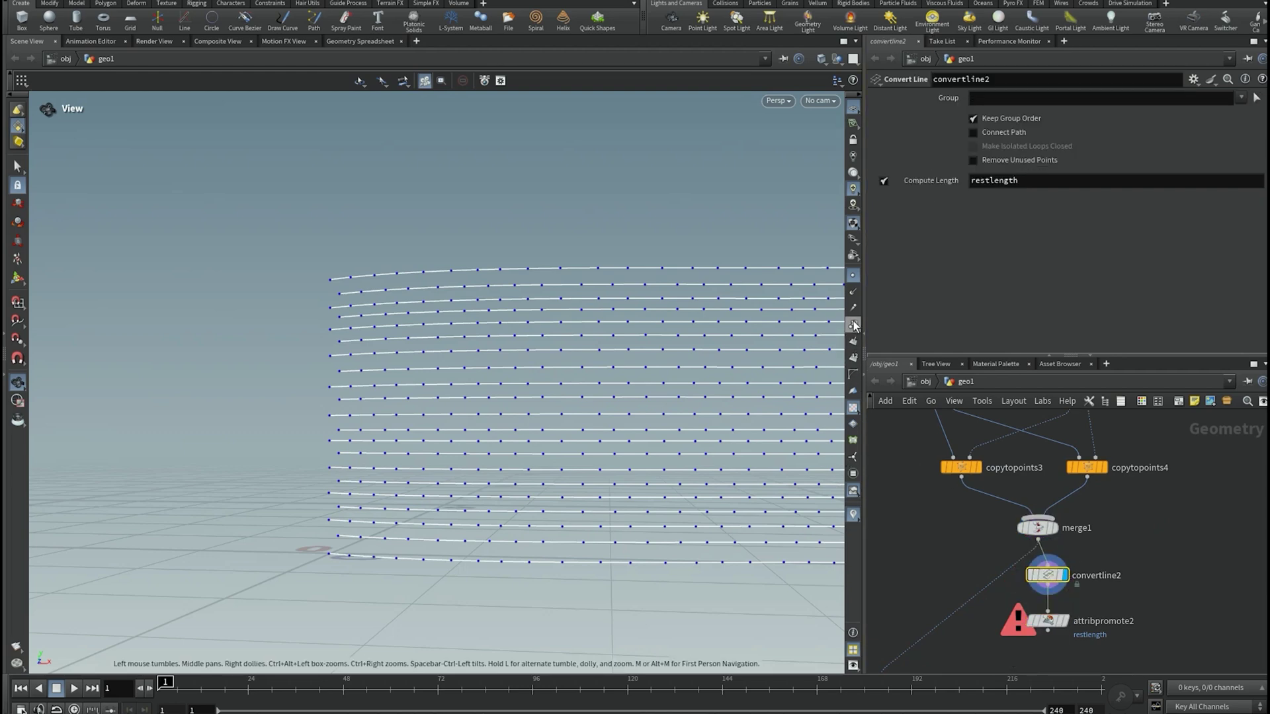
# - Show primitive numbers in the viewport and compare the line segments of merge1 and convertline2
pyautogui.click(1050, 529)
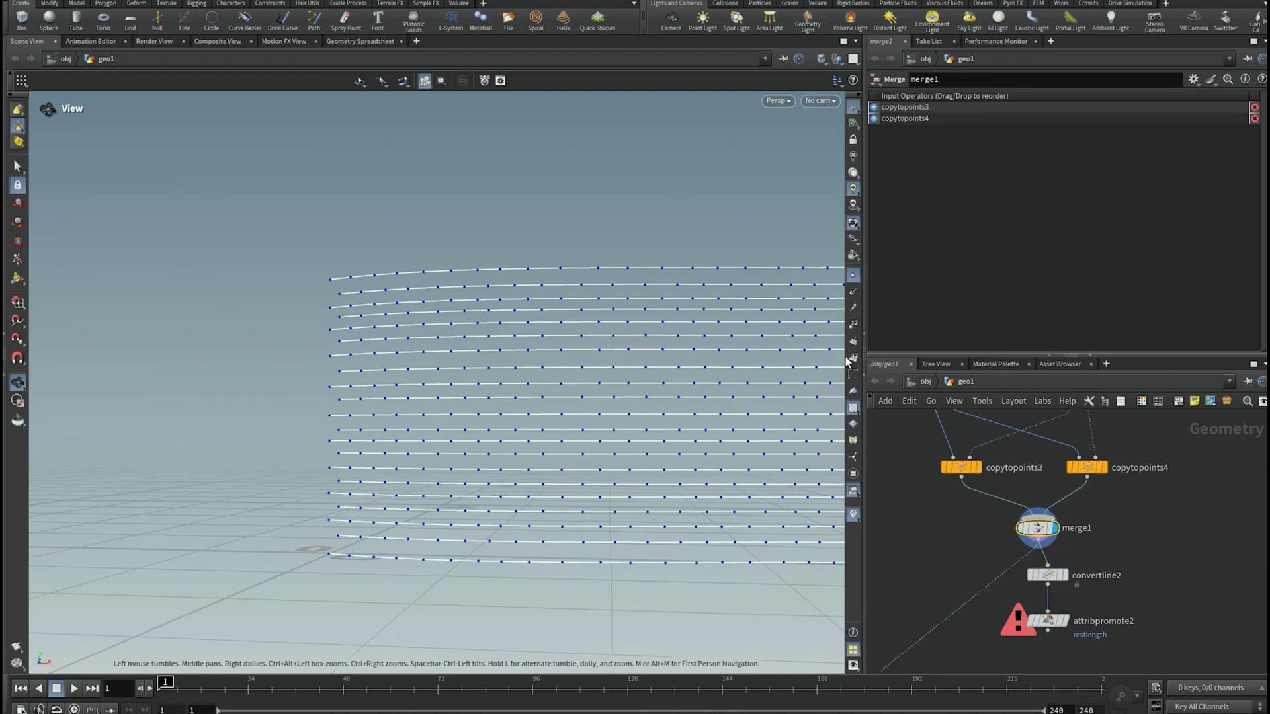
pyautogui.click(852, 359)
pyautogui.click(1063, 575)
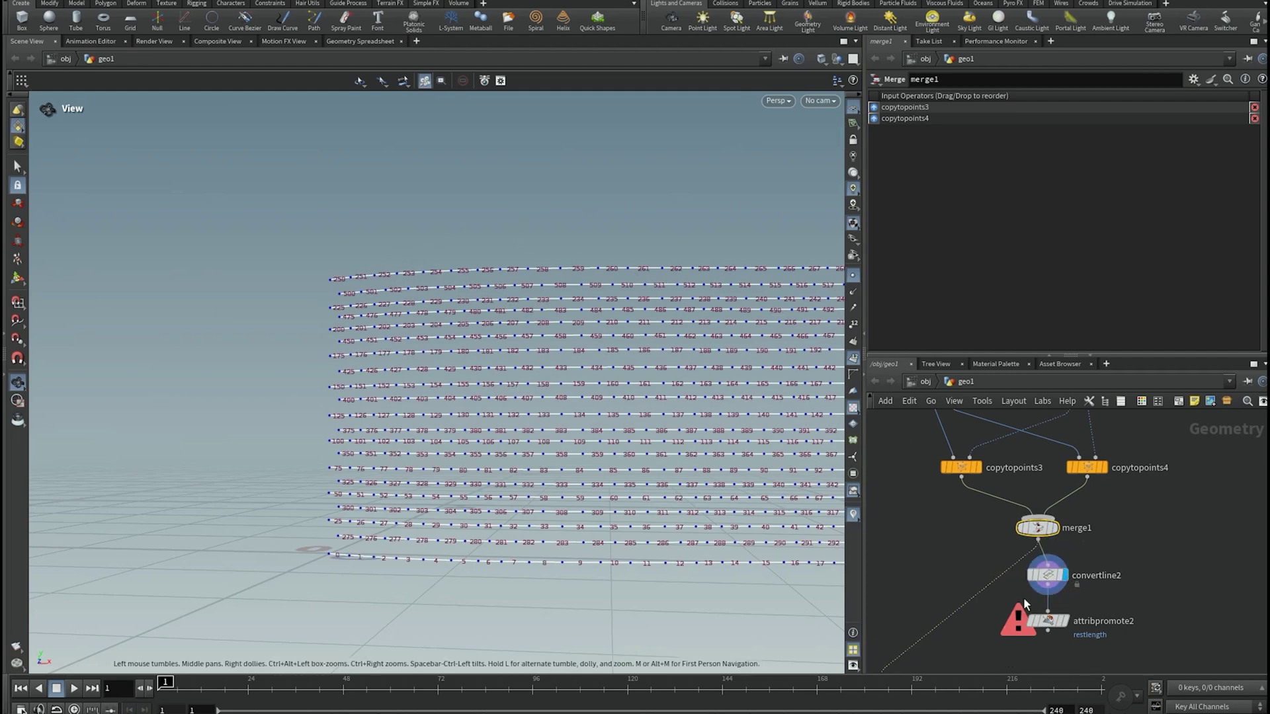
pyautogui.moveTo(1113, 629); pyautogui.dragTo(1161, 608, button='middle')
pyautogui.scroll(2, 1156, 605)
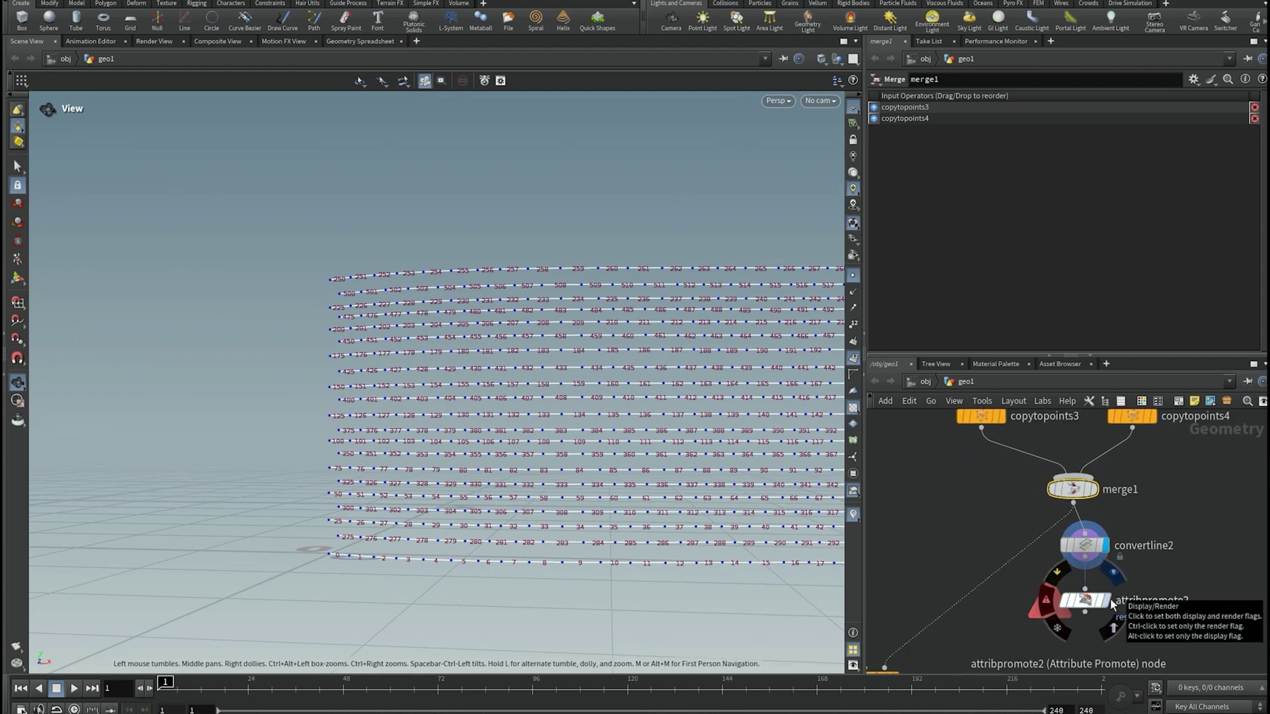
# - Display attribpromote2 and set its new attribute name to restlengthx
pyautogui.click(1108, 605)
pyautogui.click(1092, 601)
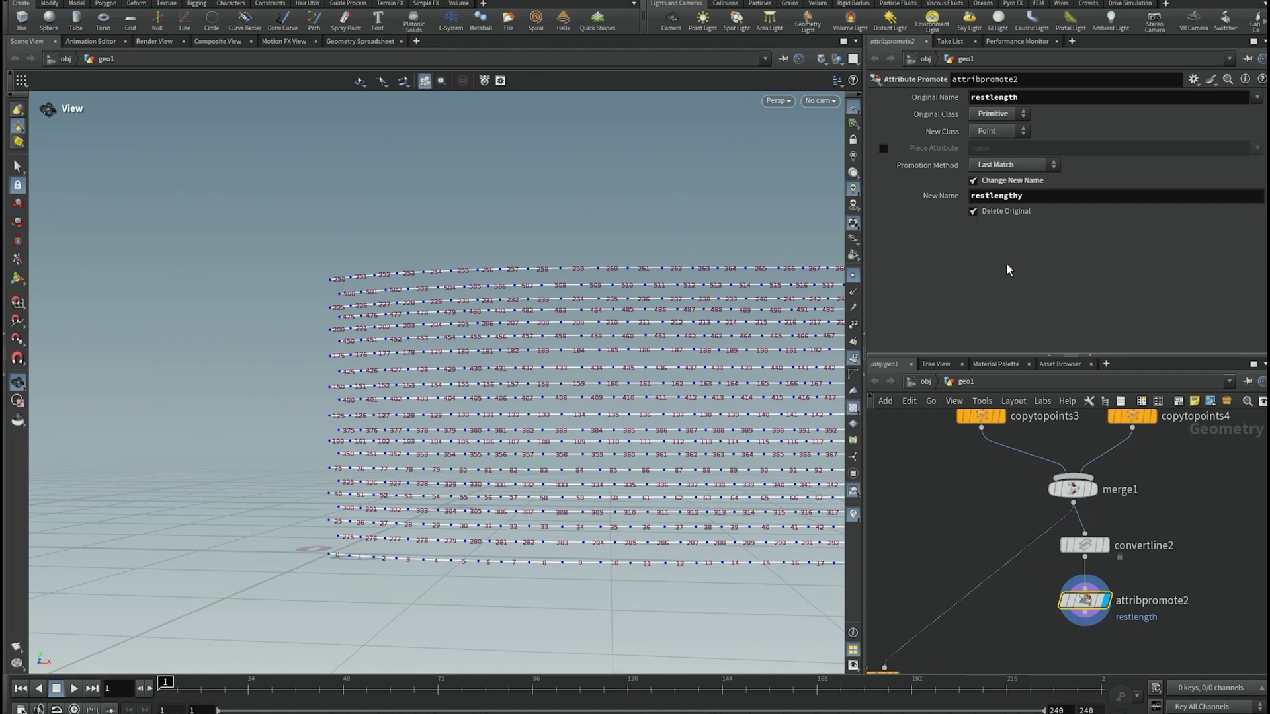
pyautogui.click(1028, 197)
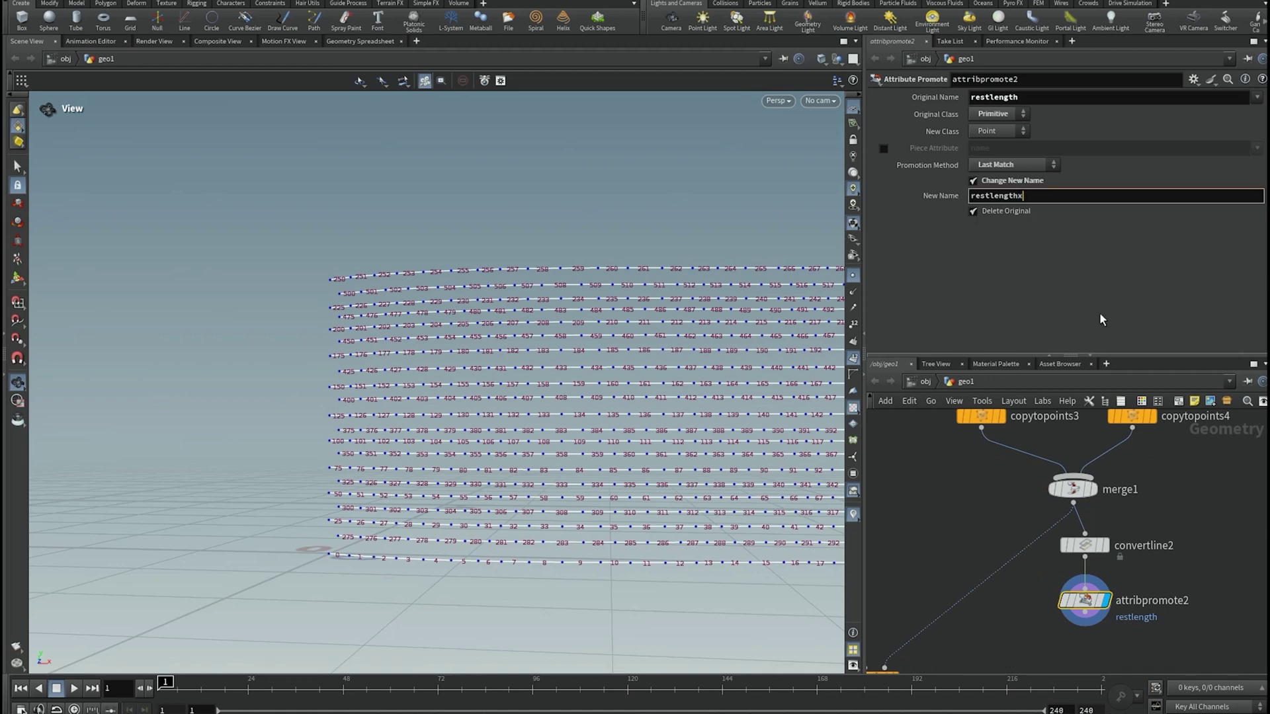
pyautogui.press('Return')
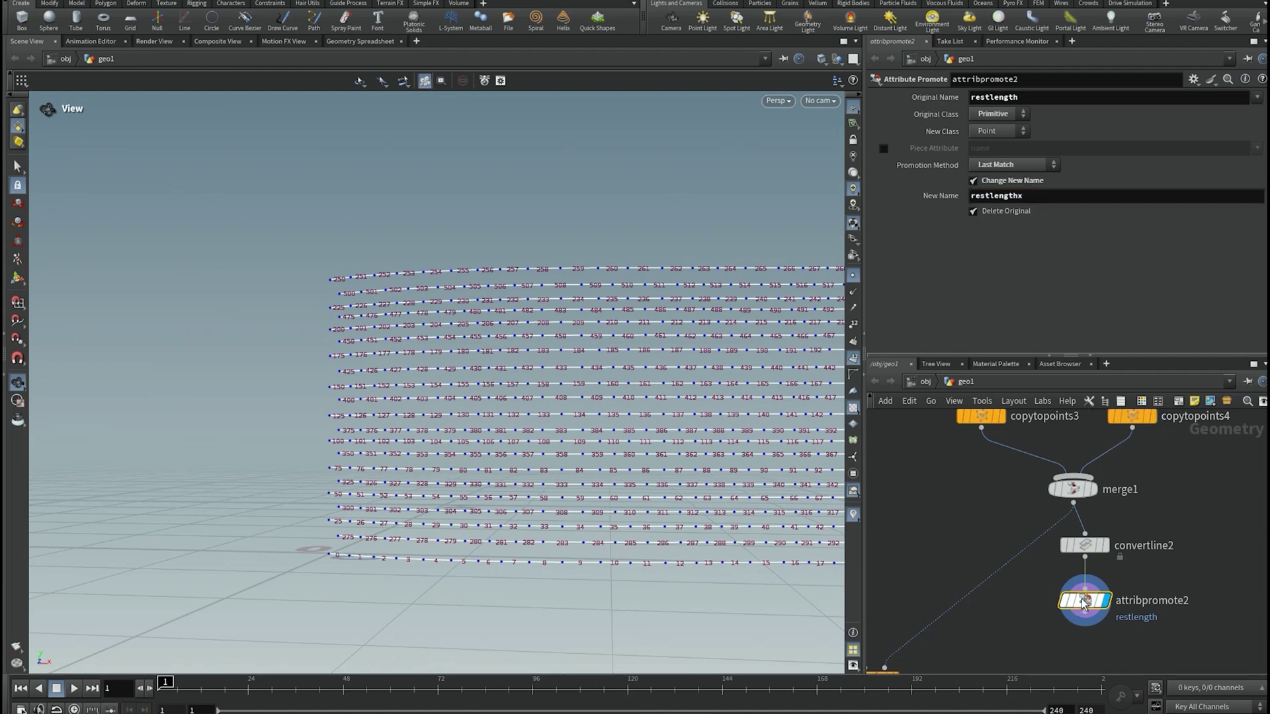
# - Insert convertline2 and attribpromote2 into the connection between merge1 and copytopoints2, and hide the point markers
pyautogui.moveTo(1155, 520); pyautogui.dragTo(1077, 613)
pyautogui.moveTo(1085, 602)
pyautogui.mouseDown()
pyautogui.moveTo(1025, 585)
pyautogui.moveTo(1016, 603)
pyautogui.moveTo(996, 599)
pyautogui.moveTo(992, 618)
pyautogui.moveTo(1104, 603)
pyautogui.moveTo(1090, 606)
pyautogui.mouseUp()
pyautogui.scroll(-1, 1027, 539)
pyautogui.moveTo(1029, 531); pyautogui.dragTo(1033, 463, button='middle')
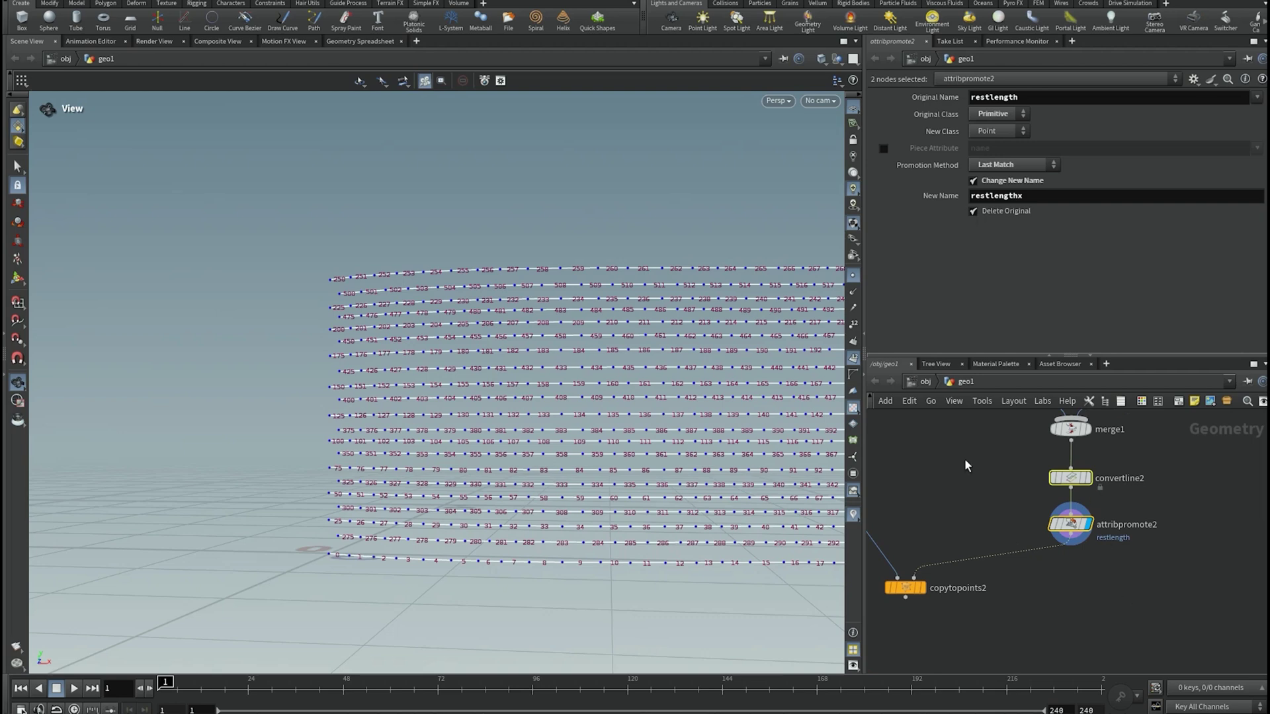
pyautogui.click(854, 277)
pyautogui.click(925, 467)
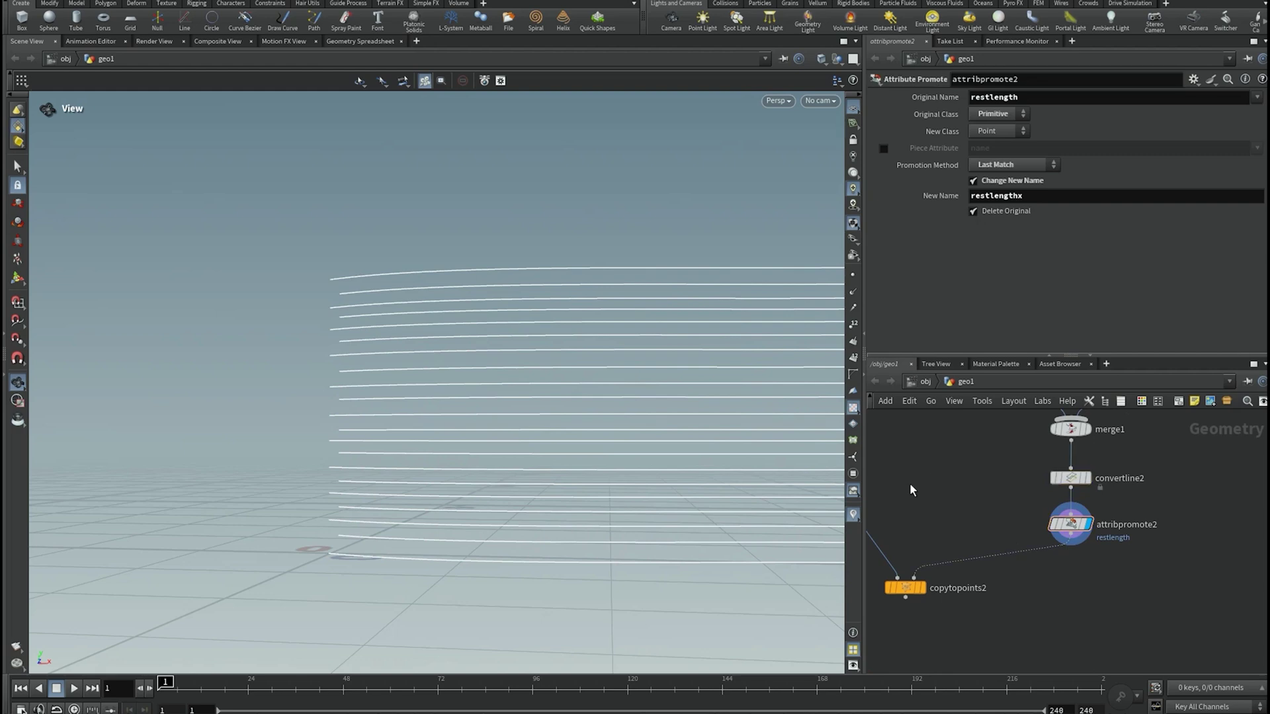
# - Check attribpromote2's restlengthx and restlengthy point attributes in the geometry spreadsheet
pyautogui.click(367, 41)
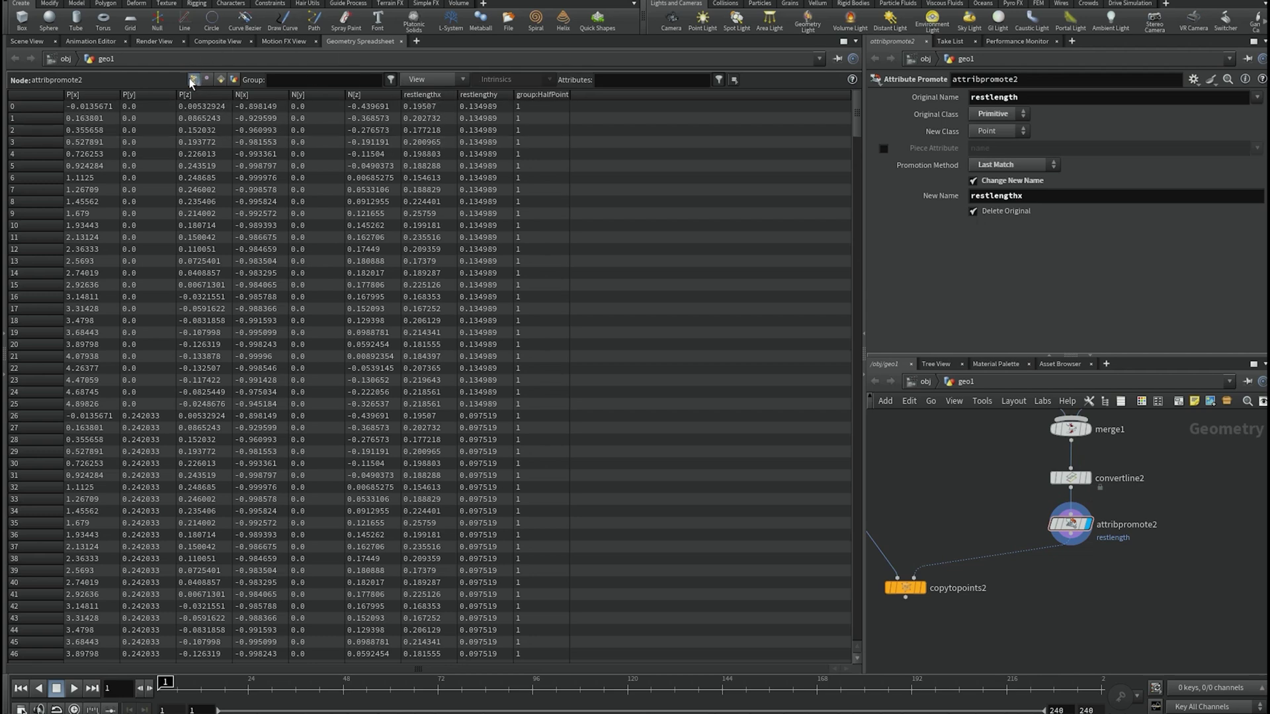
pyautogui.click(220, 78)
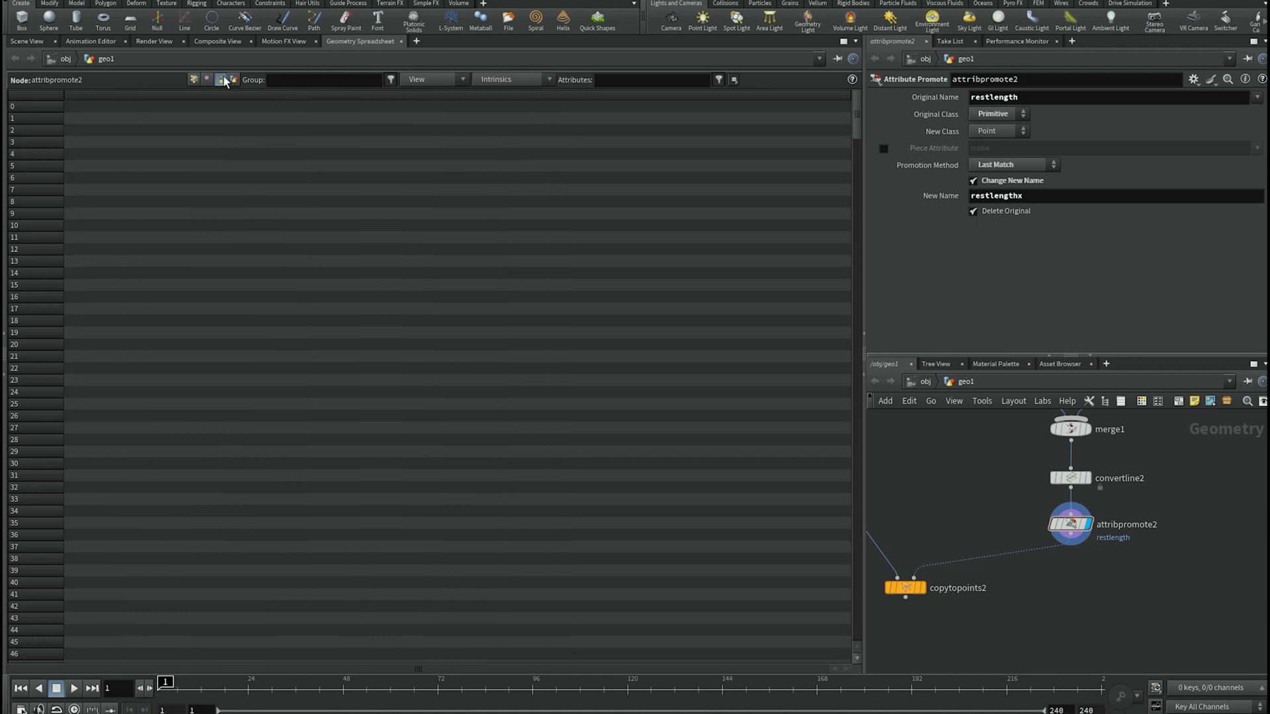
pyautogui.click(196, 78)
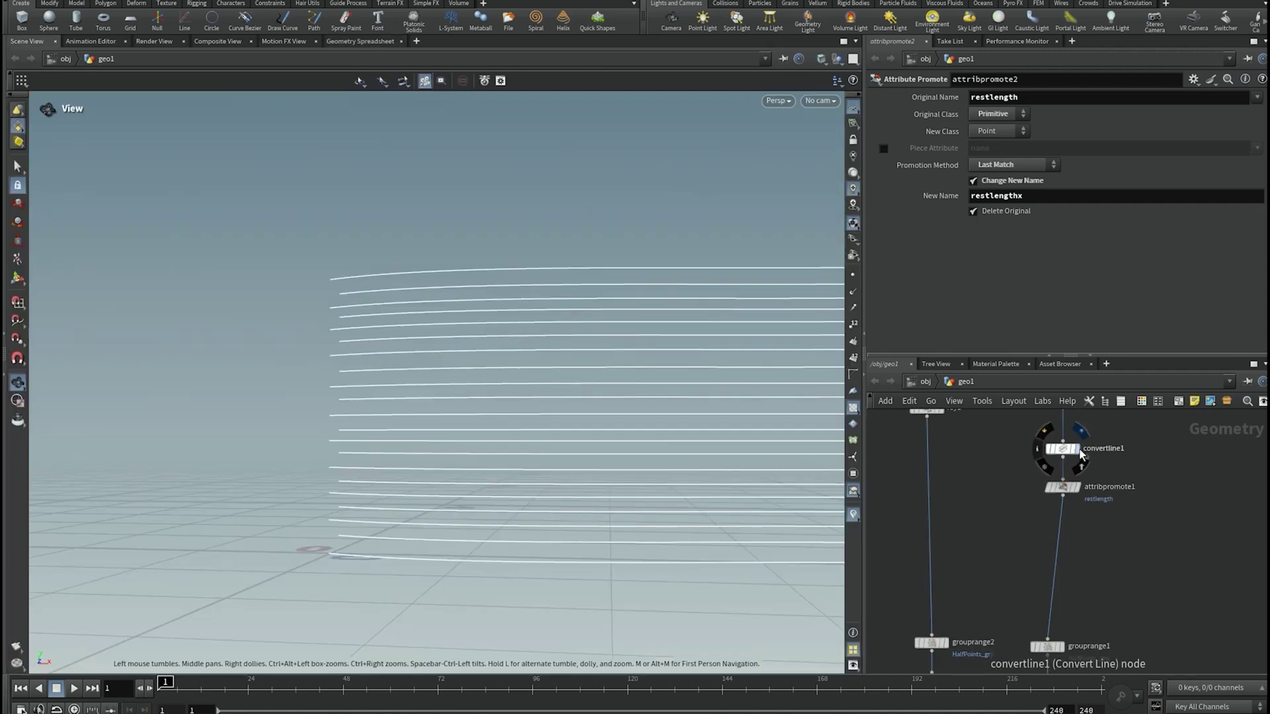
# - Show point markers and examine the output of convertline1 and copytopoints3 in the scene
pyautogui.click(1080, 453)
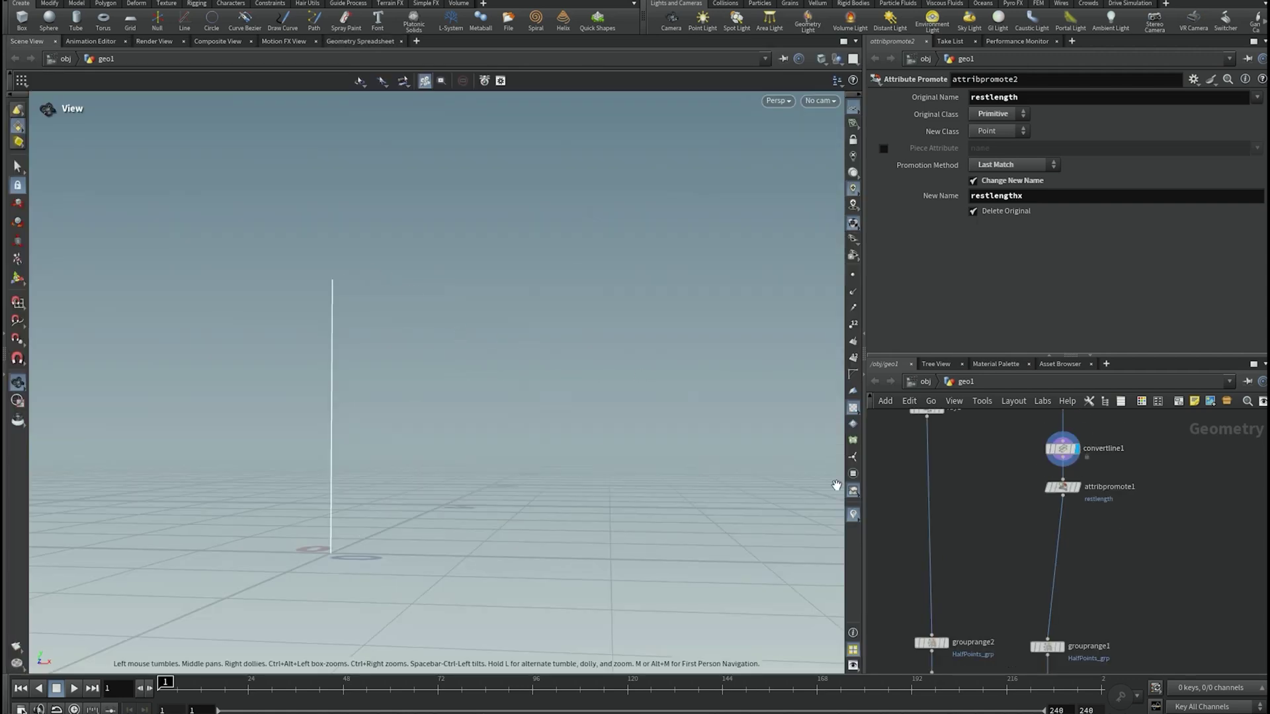
pyautogui.click(853, 276)
pyautogui.scroll(4, 315, 567)
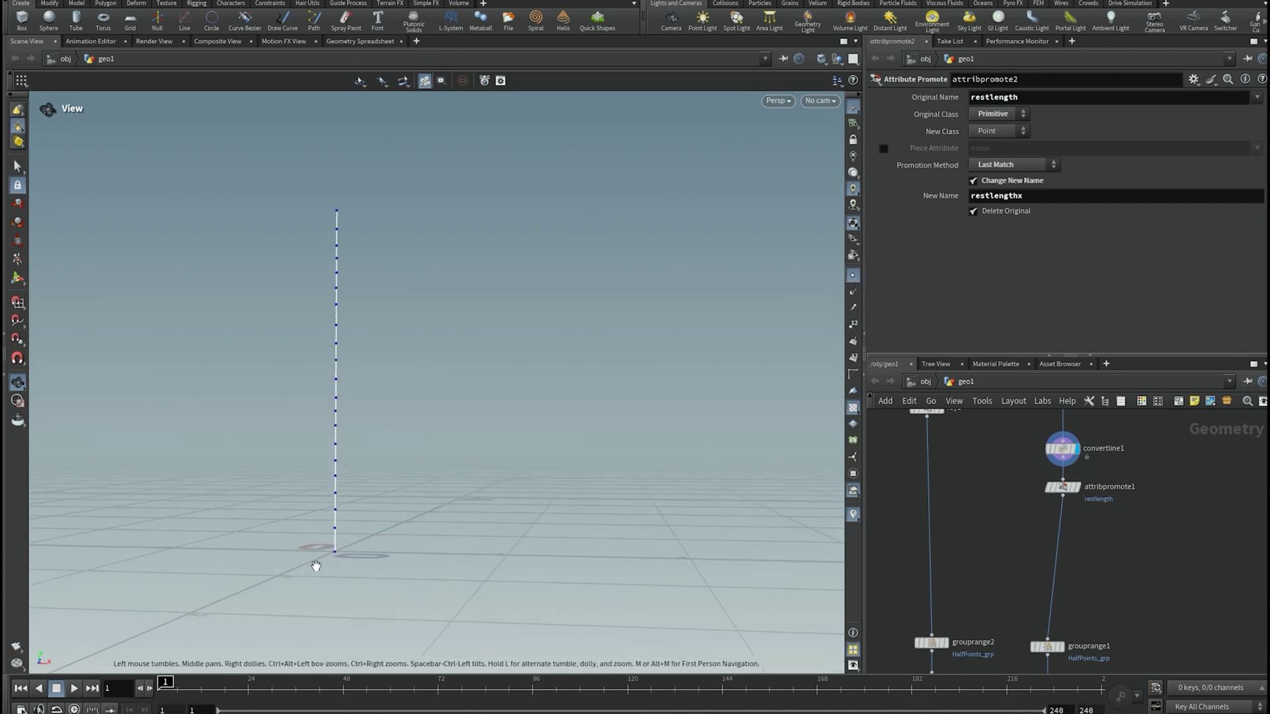
pyautogui.moveTo(1128, 563); pyautogui.dragTo(1085, 435, button='middle')
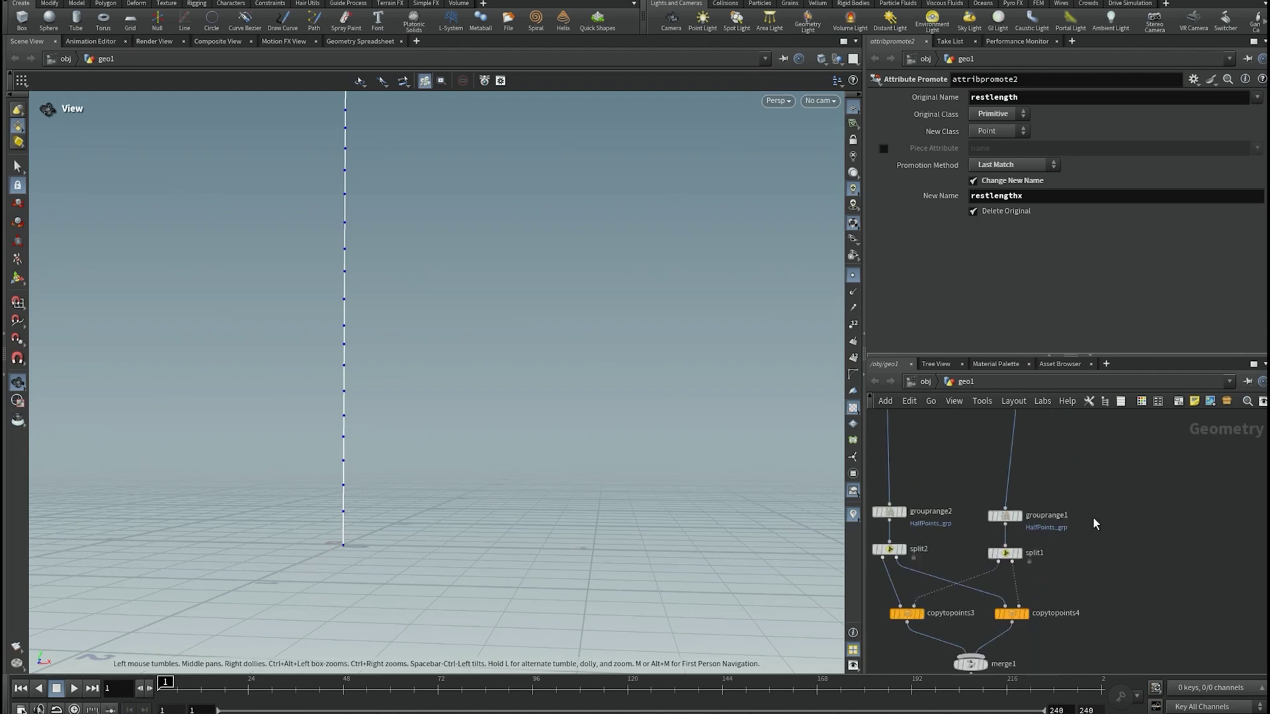
pyautogui.moveTo(1154, 569); pyautogui.dragTo(1215, 613, button='middle')
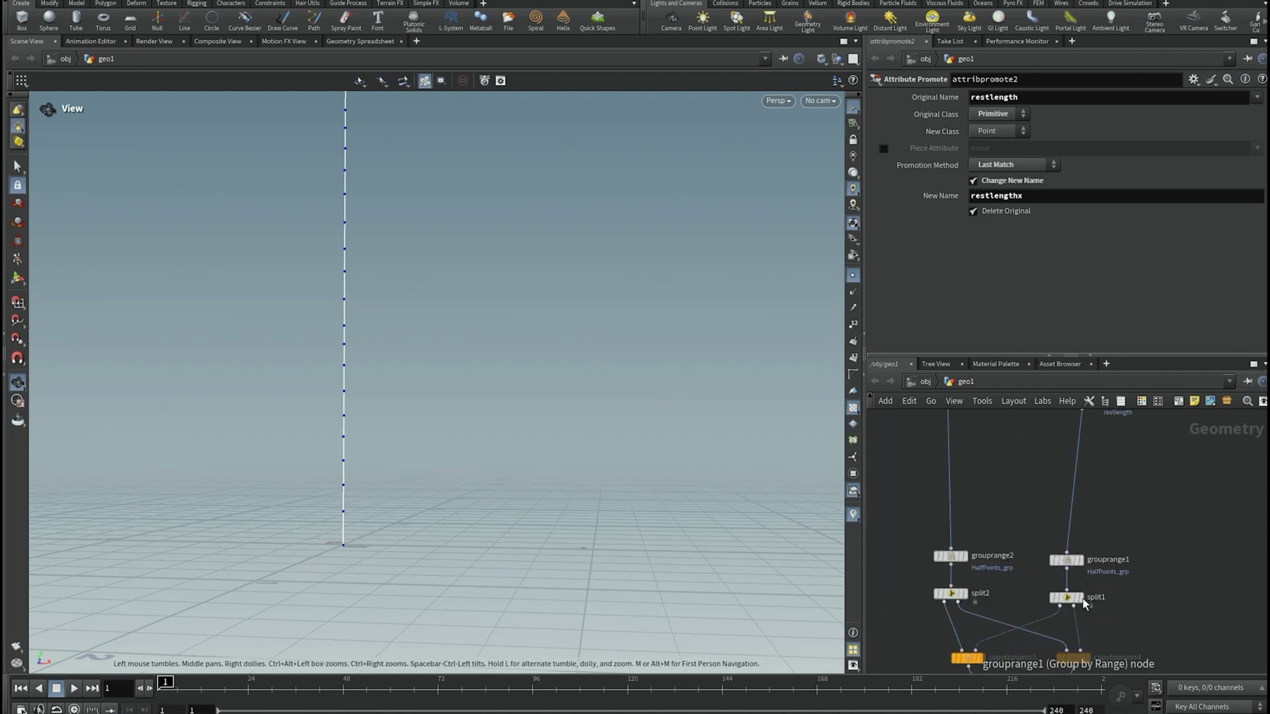
pyautogui.click(979, 663)
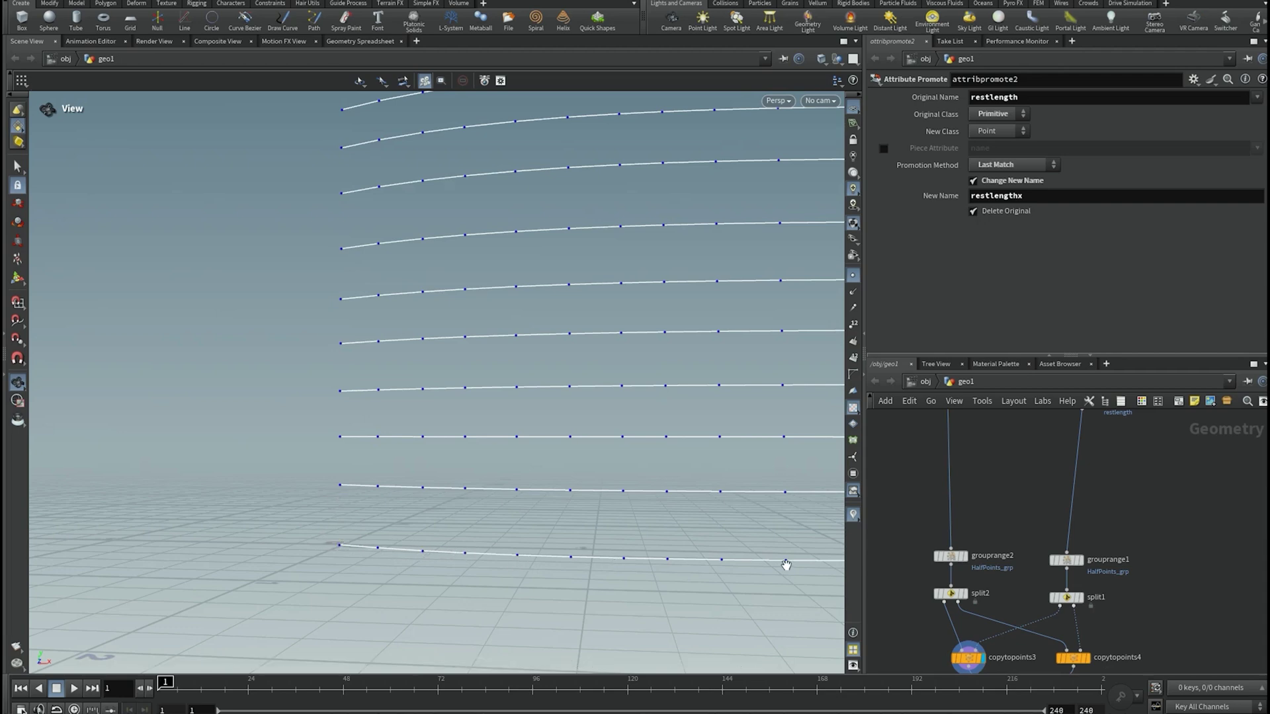
pyautogui.moveTo(1028, 475); pyautogui.dragTo(1019, 396, button='middle')
pyautogui.moveTo(1078, 621); pyautogui.dragTo(1086, 482, button='middle')
# - Display attribpromote2 and move copytopoints2 further down below it in the network
pyautogui.click(1022, 537)
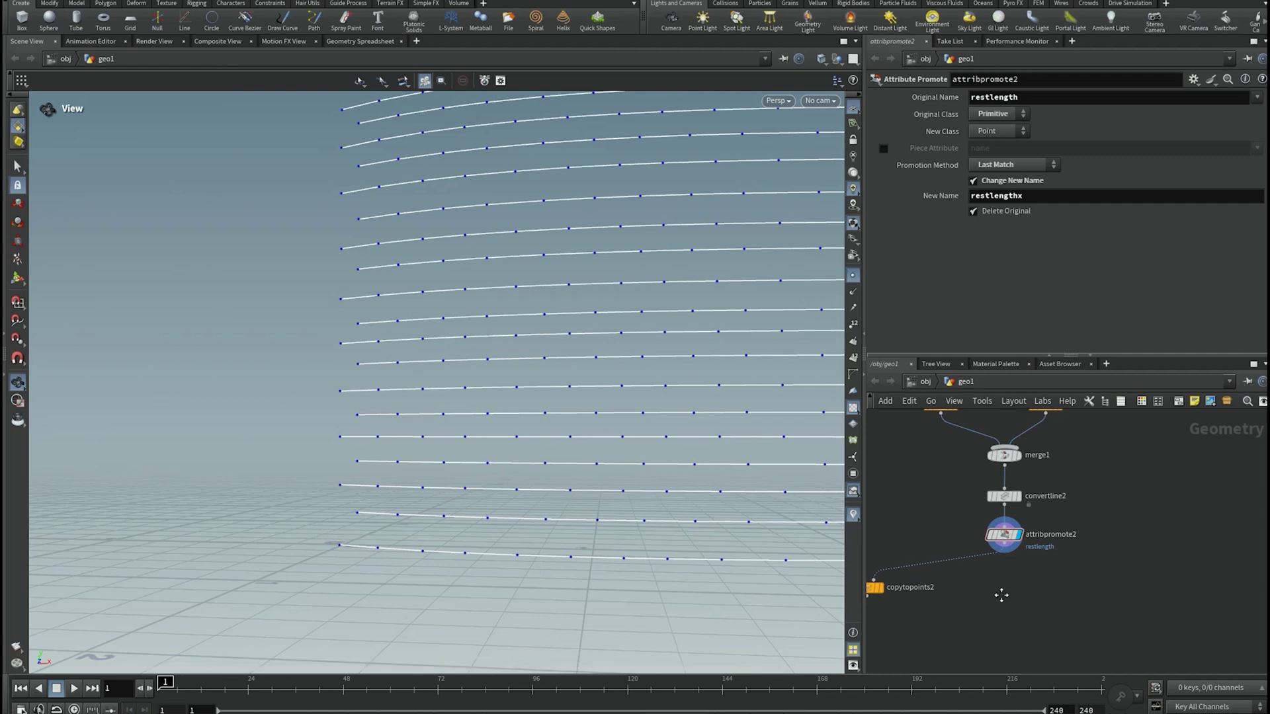
pyautogui.scroll(-4, 989, 617)
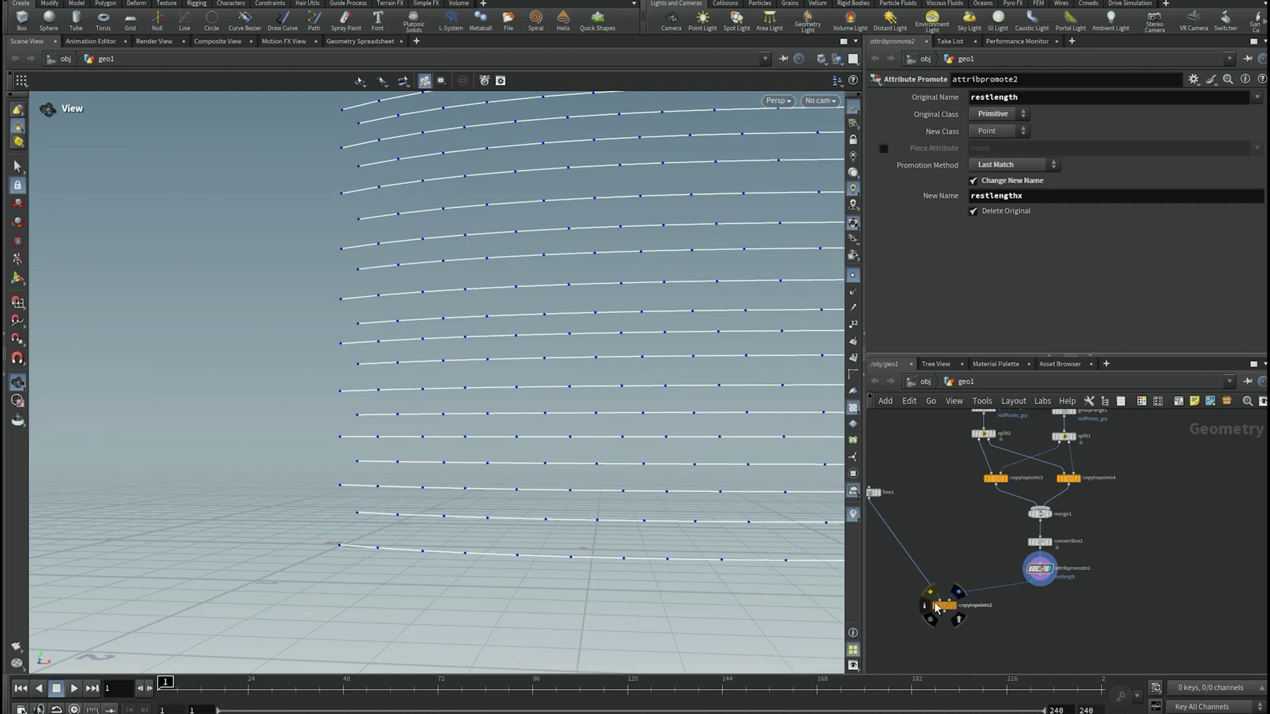
pyautogui.moveTo(945, 607); pyautogui.dragTo(938, 645)
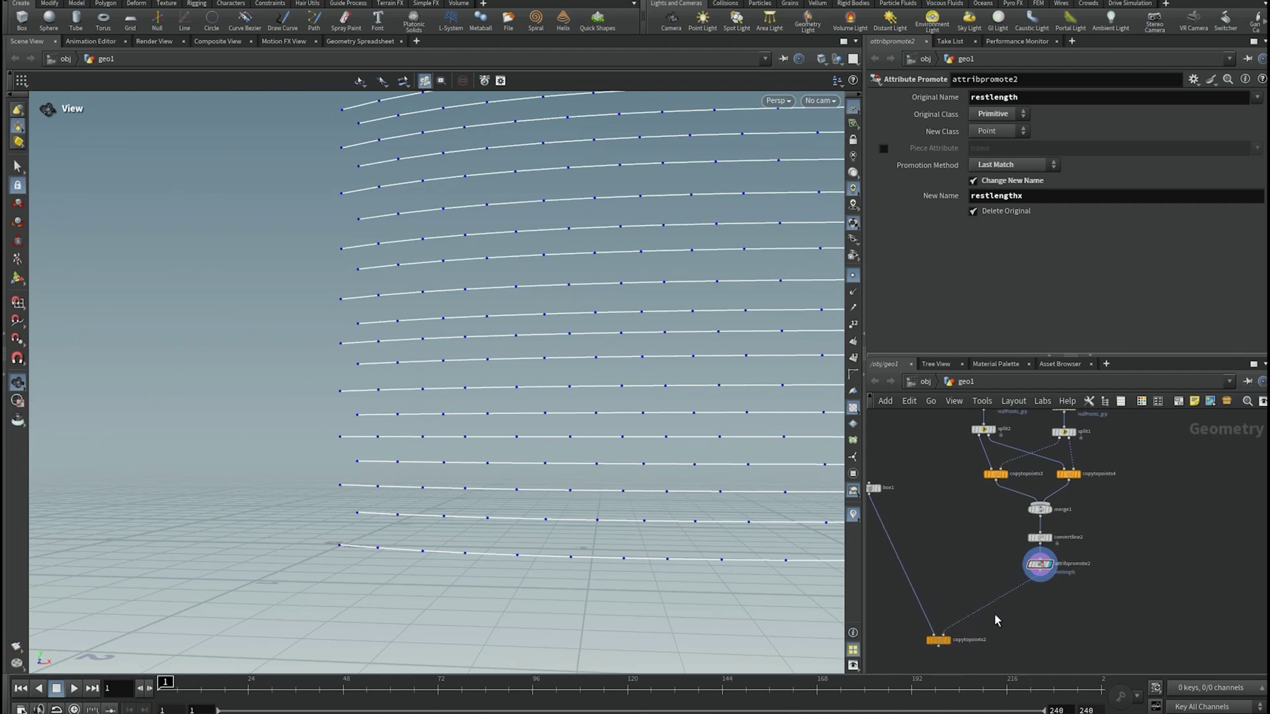
# - Check attribpromote2's point attributes in the geometry spreadsheet, and add an Attribute Wrangle node below attribpromote2
pyautogui.click(329, 43)
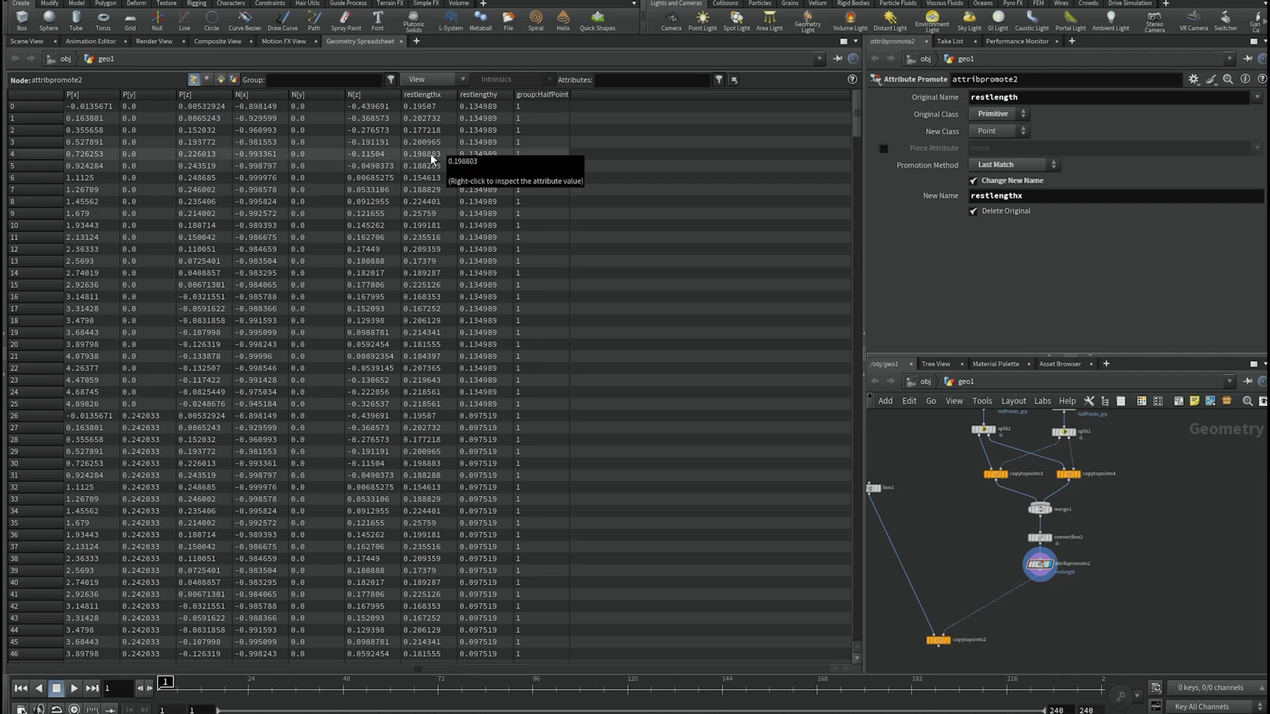
pyautogui.click(29, 42)
pyautogui.scroll(4, 1022, 605)
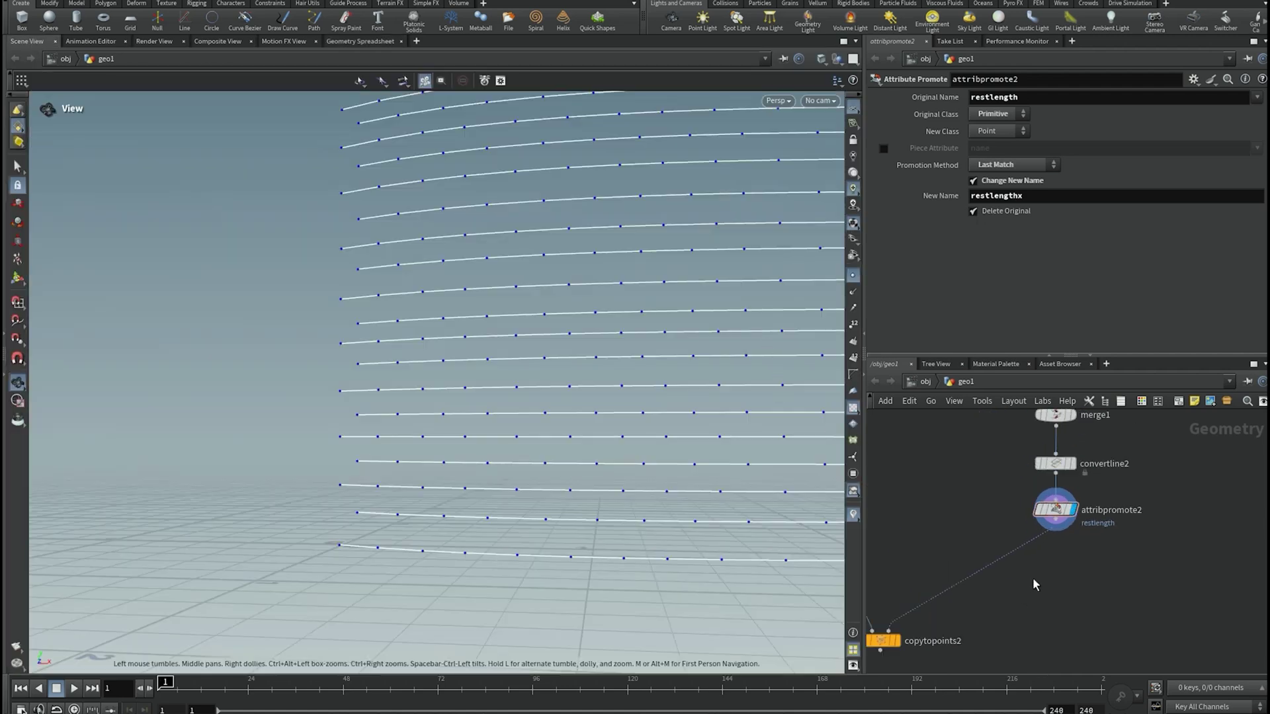
pyautogui.scroll(-1, 1026, 582)
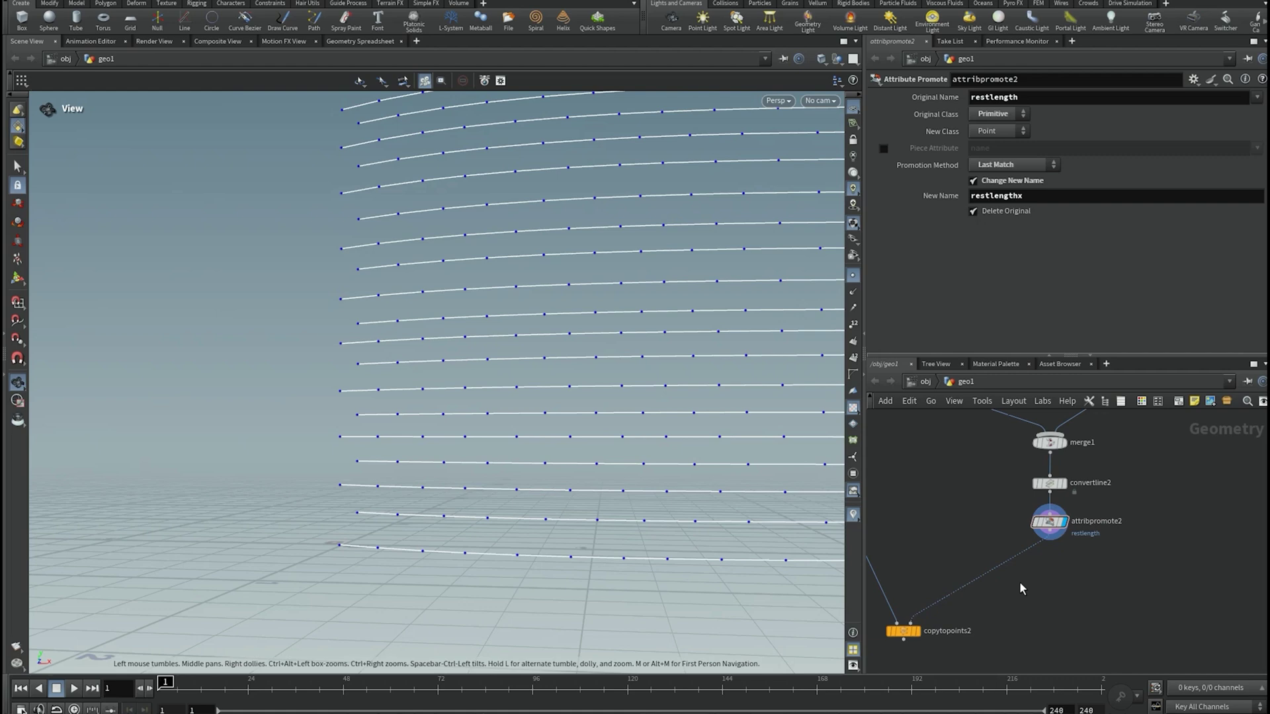
pyautogui.press('Tab')
pyautogui.write('wra')
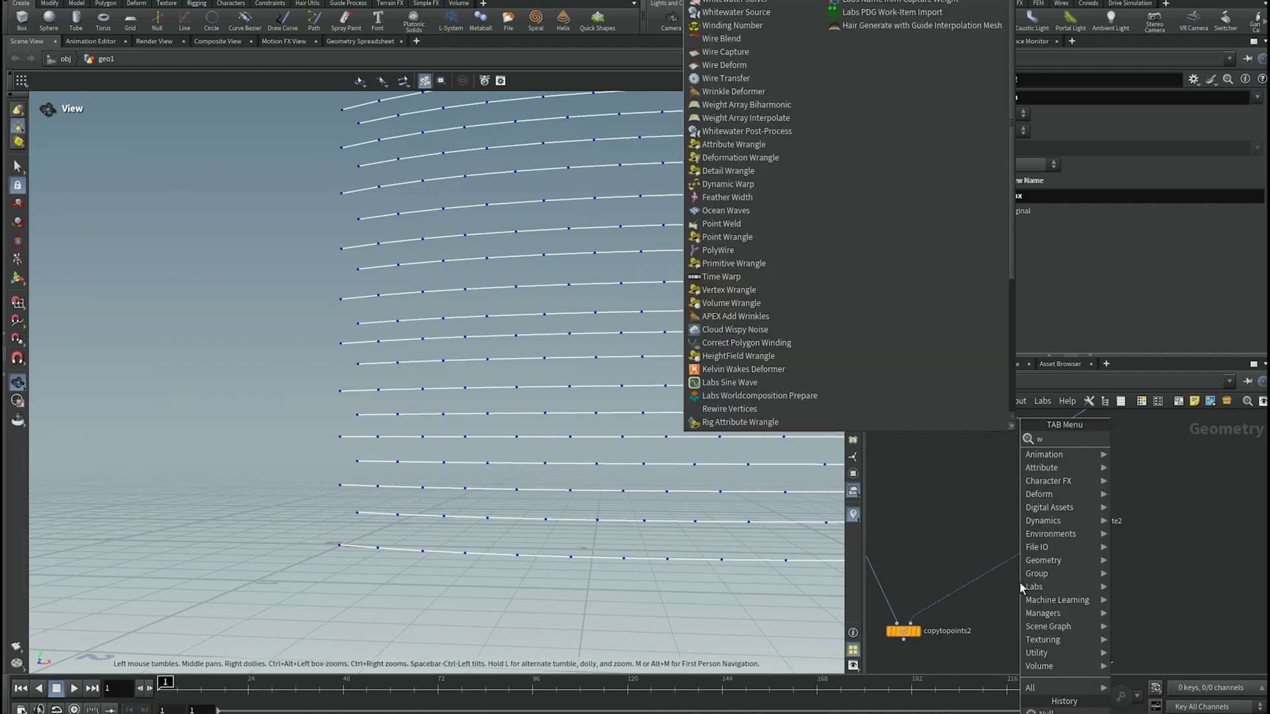
pyautogui.press('Return')
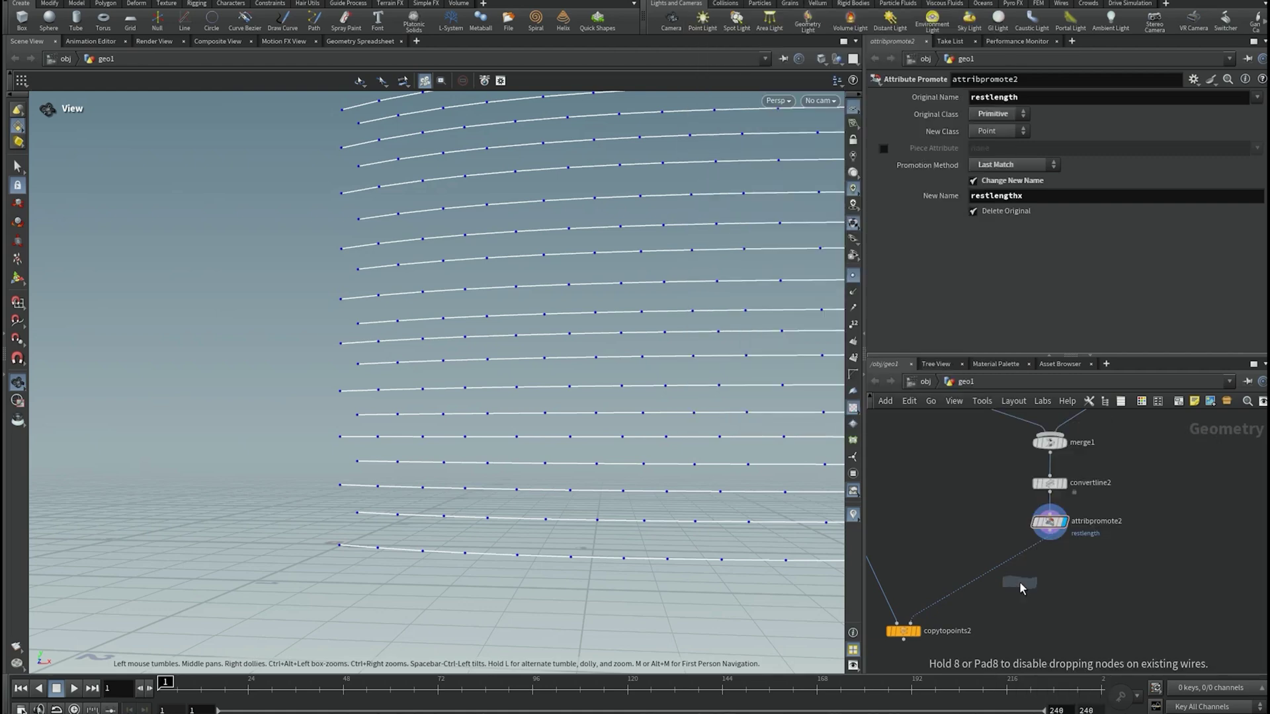
pyautogui.click(1020, 584)
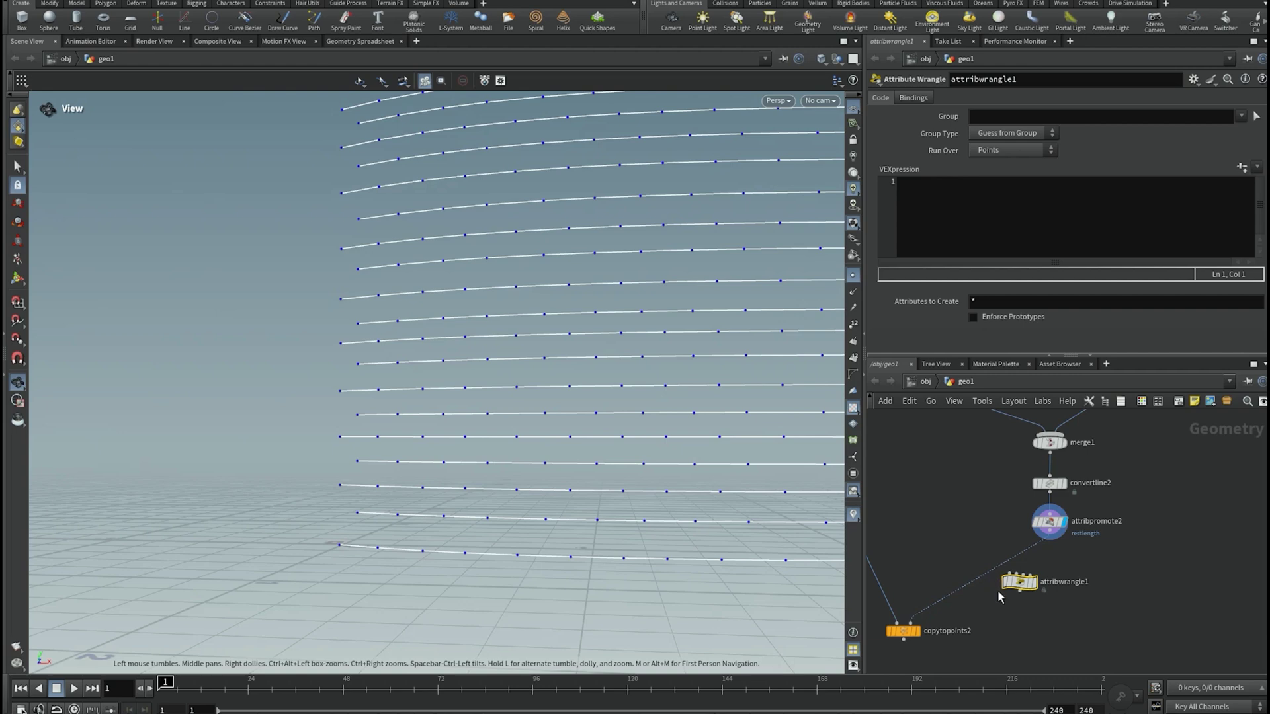
# - Add a Point VOP node beside attribwrangle1 in the network
pyautogui.moveTo(1157, 609); pyautogui.dragTo(1098, 604, button='middle')
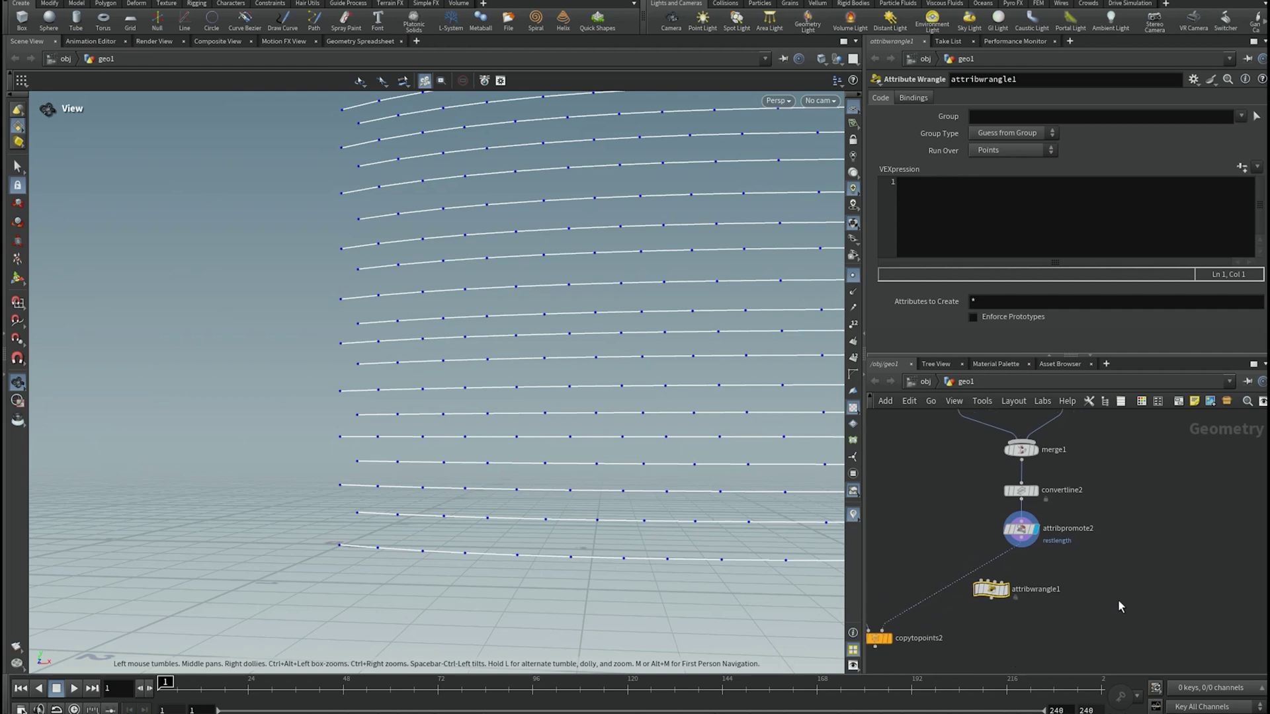
pyautogui.press('Tab')
pyautogui.write('vop')
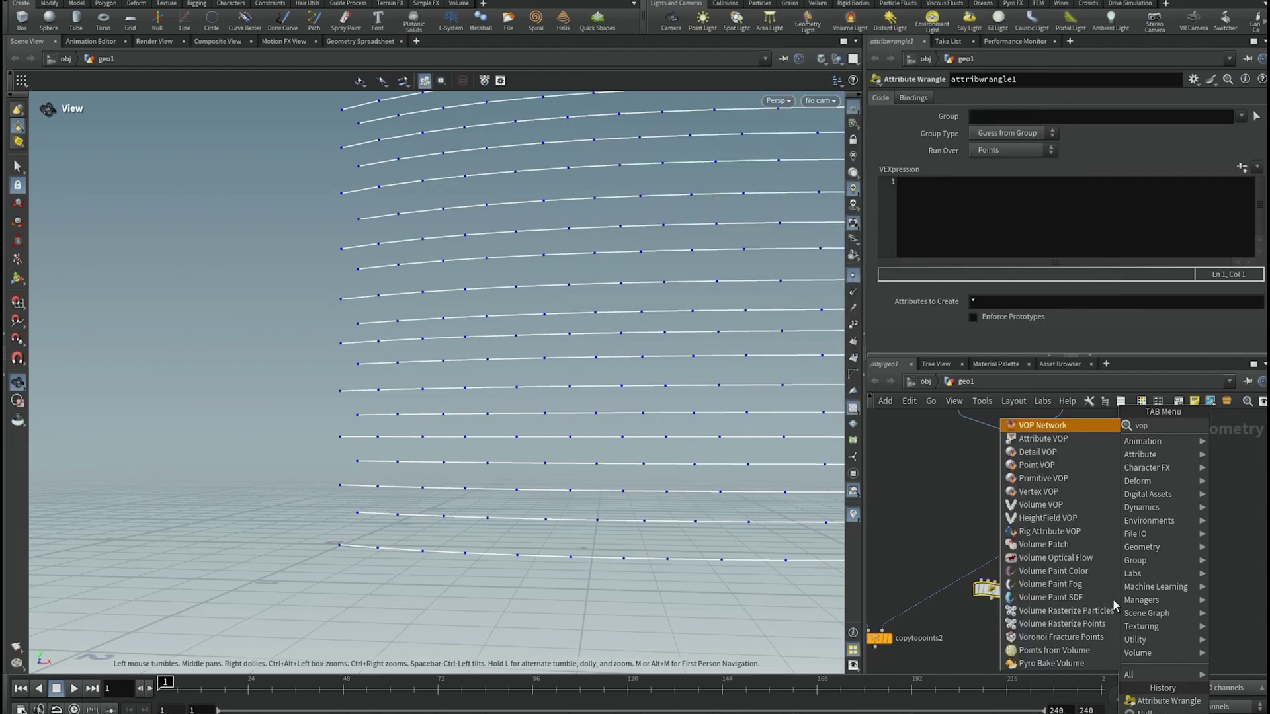
pyautogui.click(1045, 464)
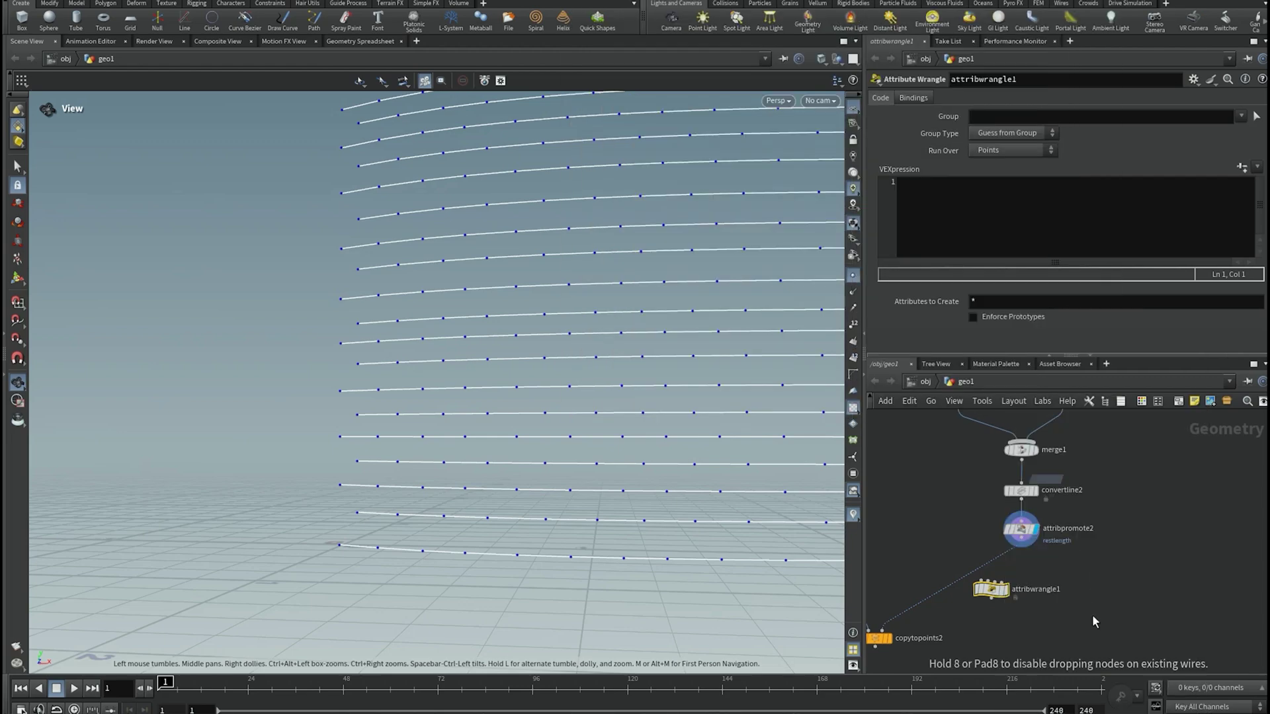
pyautogui.click(1096, 589)
pyautogui.scroll(3, 997, 582)
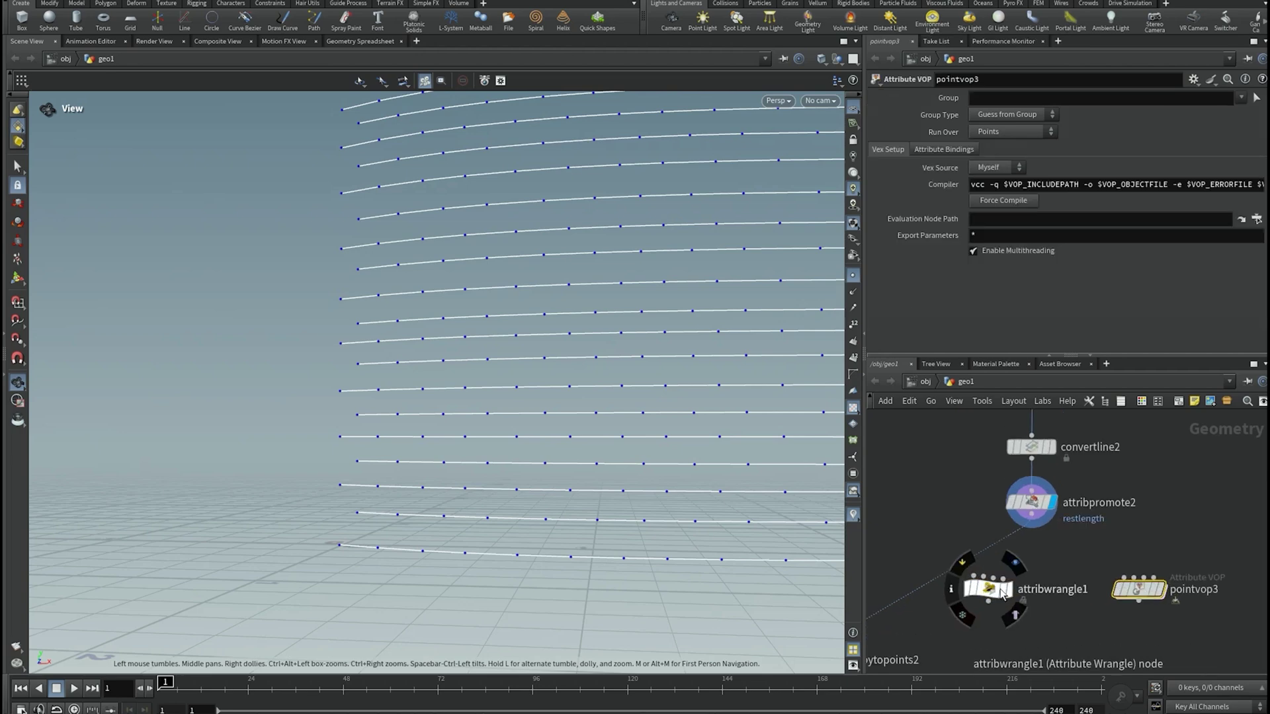
# - Feed attribpromote2 into the displayed attribwrangle1 and begin its VEX expression with v@scale = set(
pyautogui.moveTo(1033, 515); pyautogui.dragTo(985, 582)
pyautogui.click(991, 591)
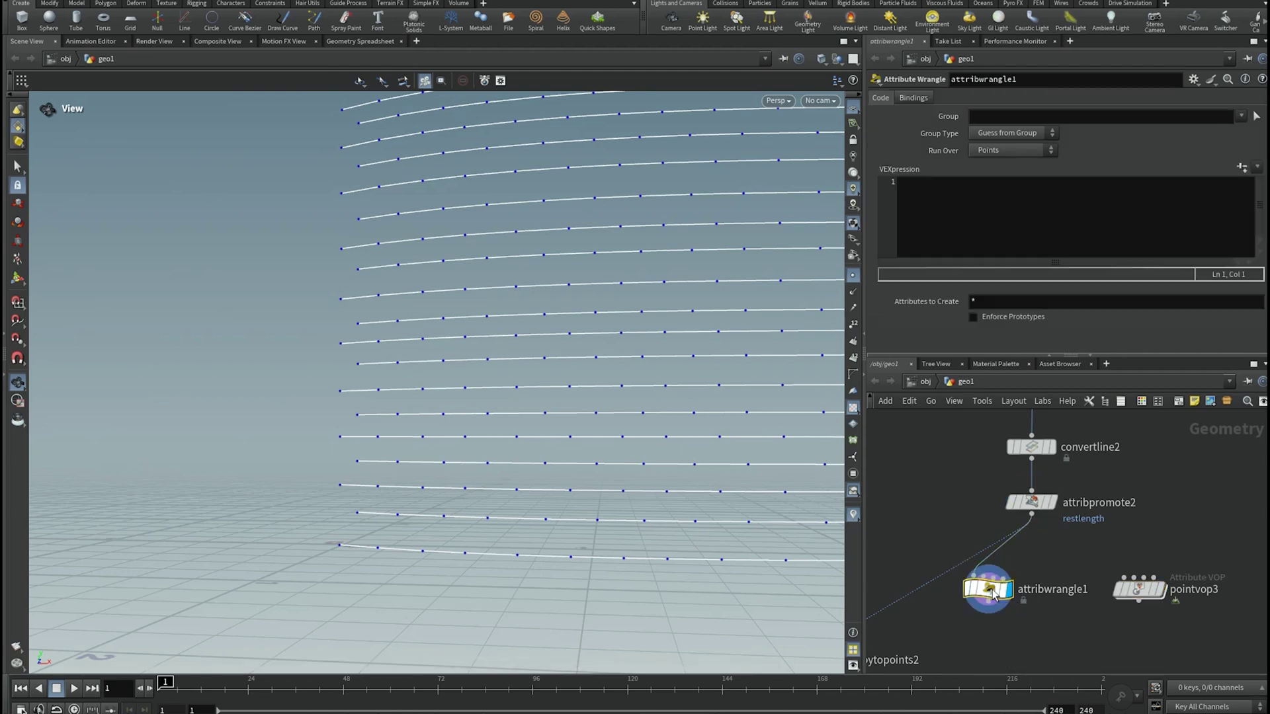
pyautogui.click(926, 199)
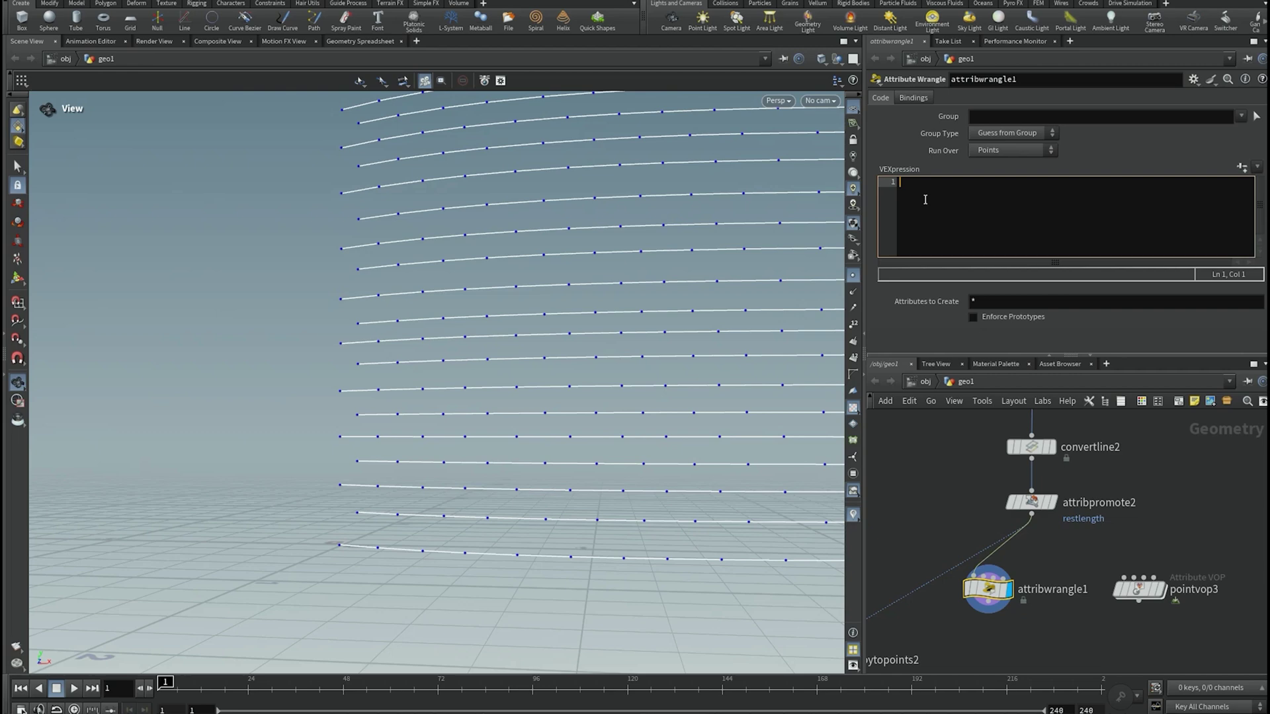
pyautogui.write('@')
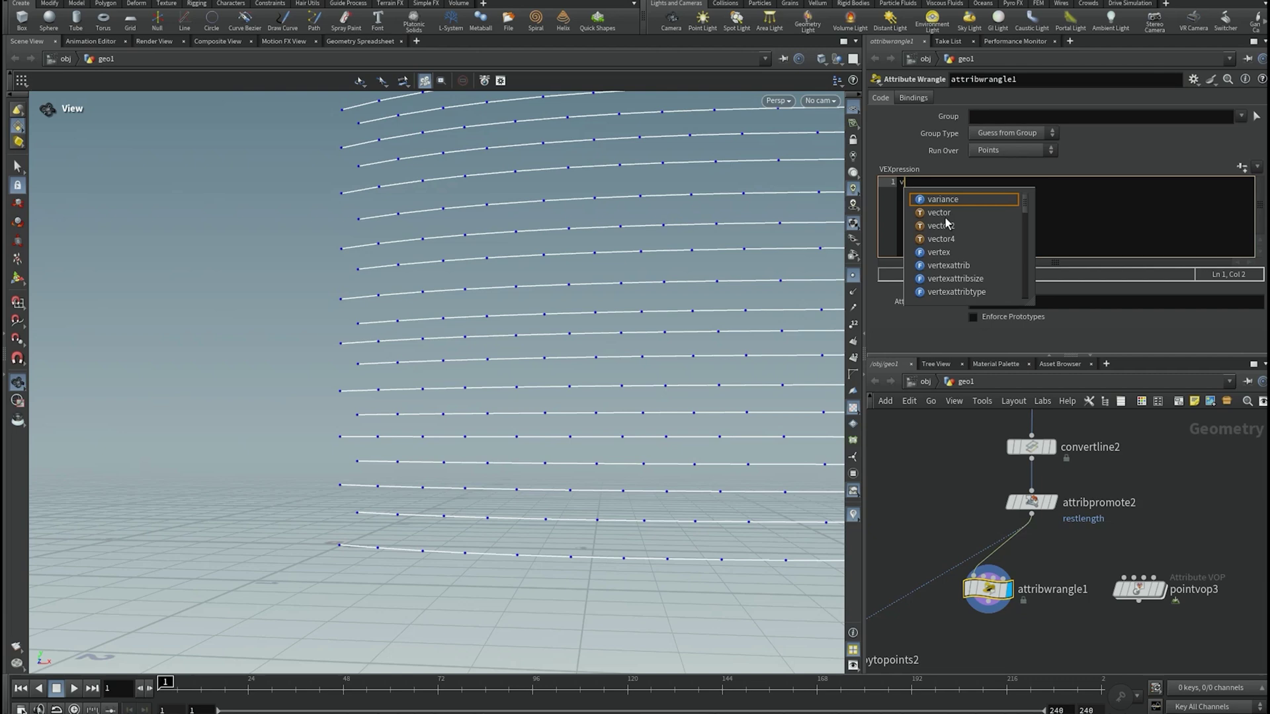
pyautogui.write('@scale =')
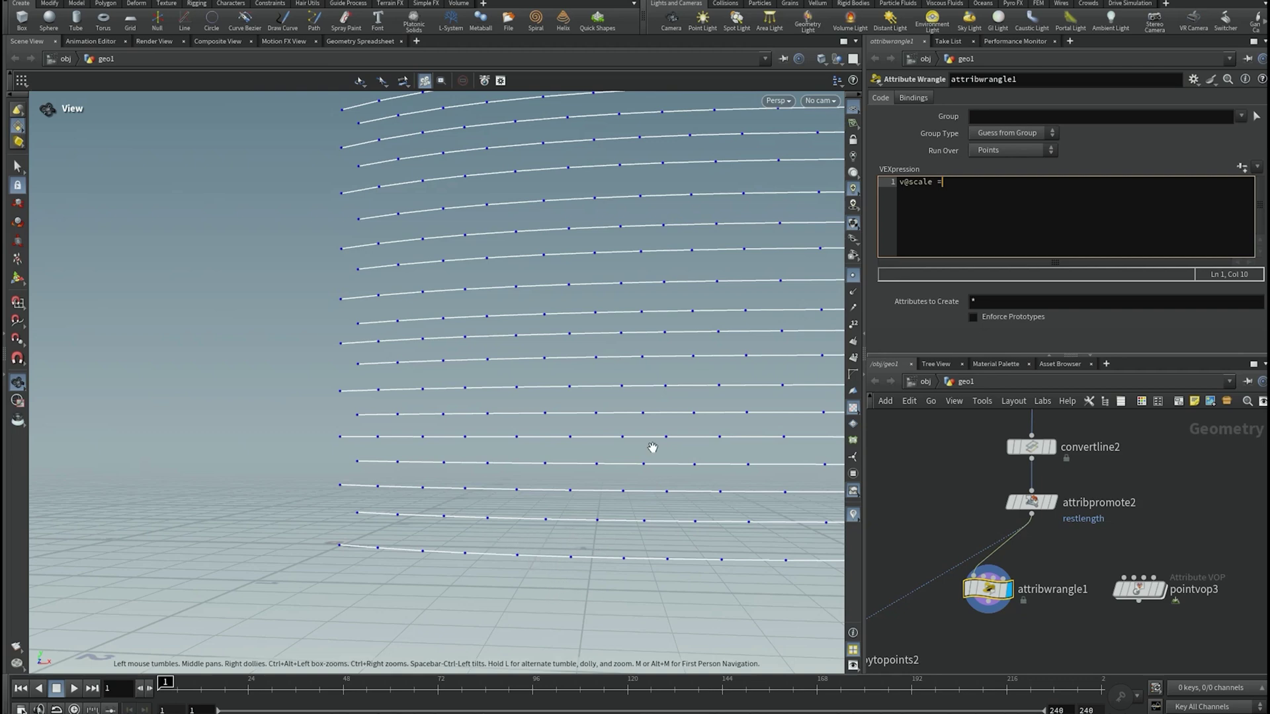
pyautogui.write('set')
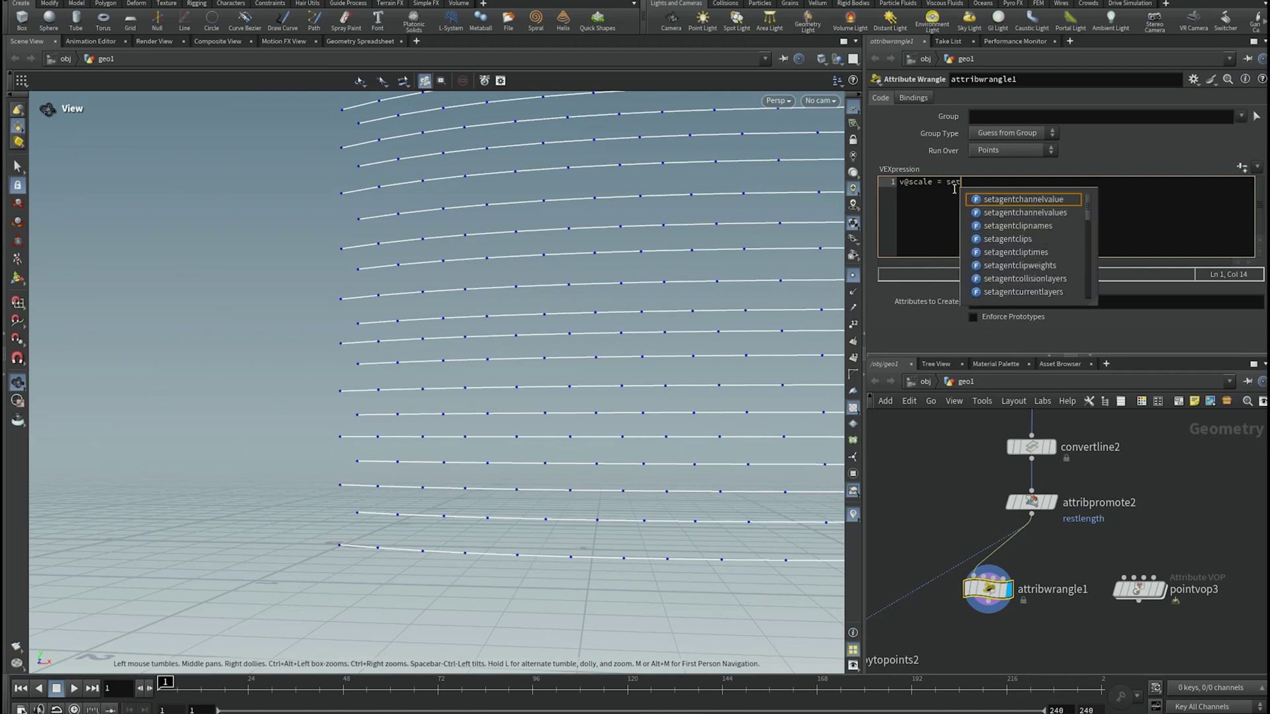
pyautogui.write('(')
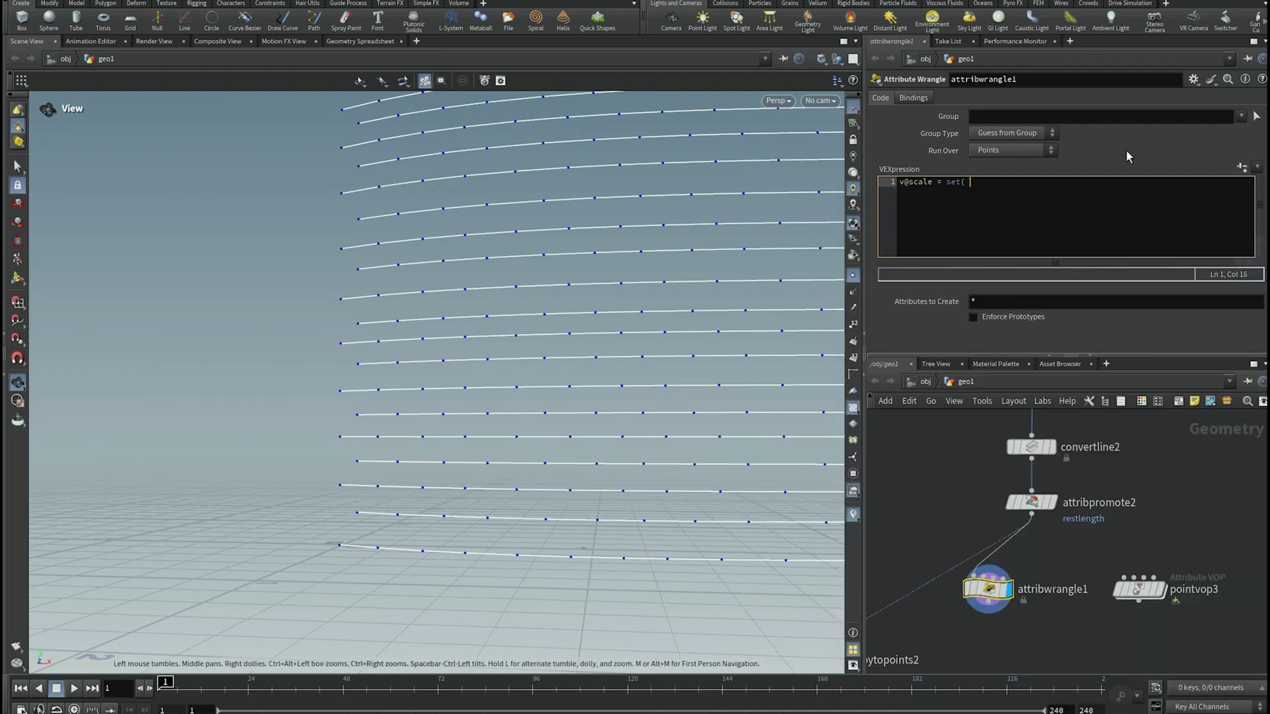
# - Complete attribwrangle1's expression as v@scale = set( 1,1,1 ) ;
pyautogui.moveTo(1039, 507)
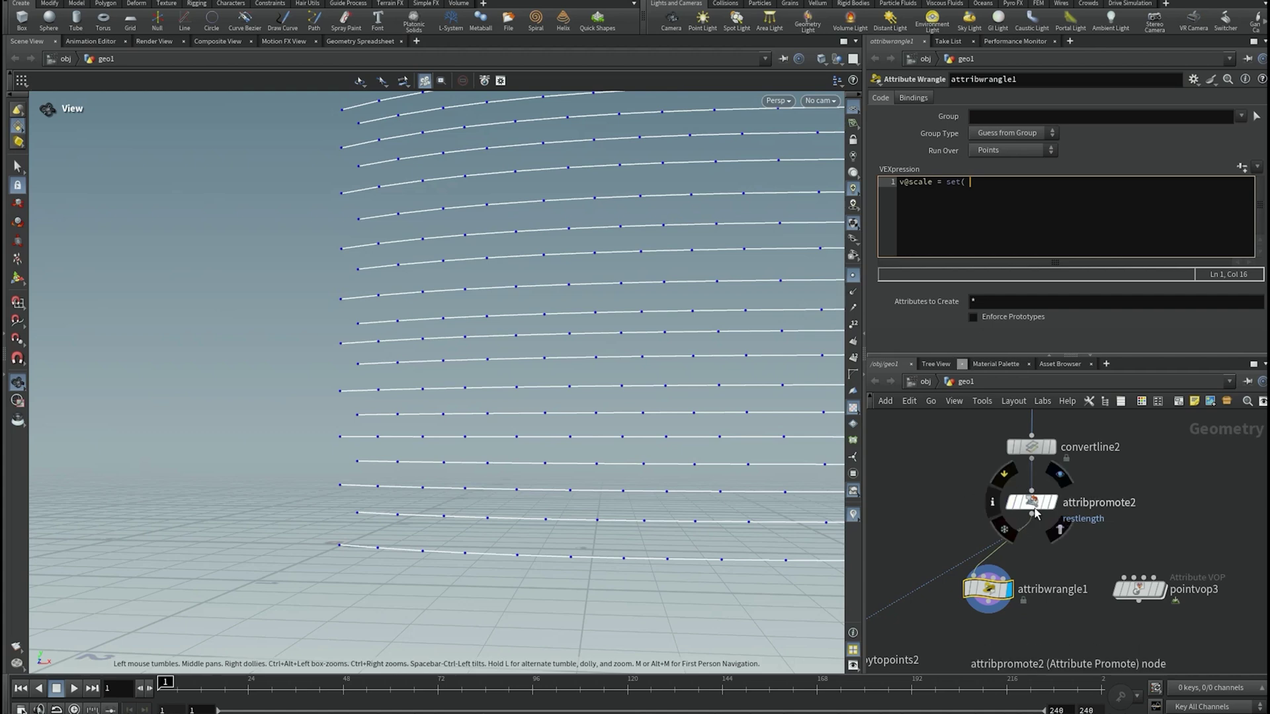
pyautogui.click(1037, 504)
pyautogui.doubleClick(1033, 196)
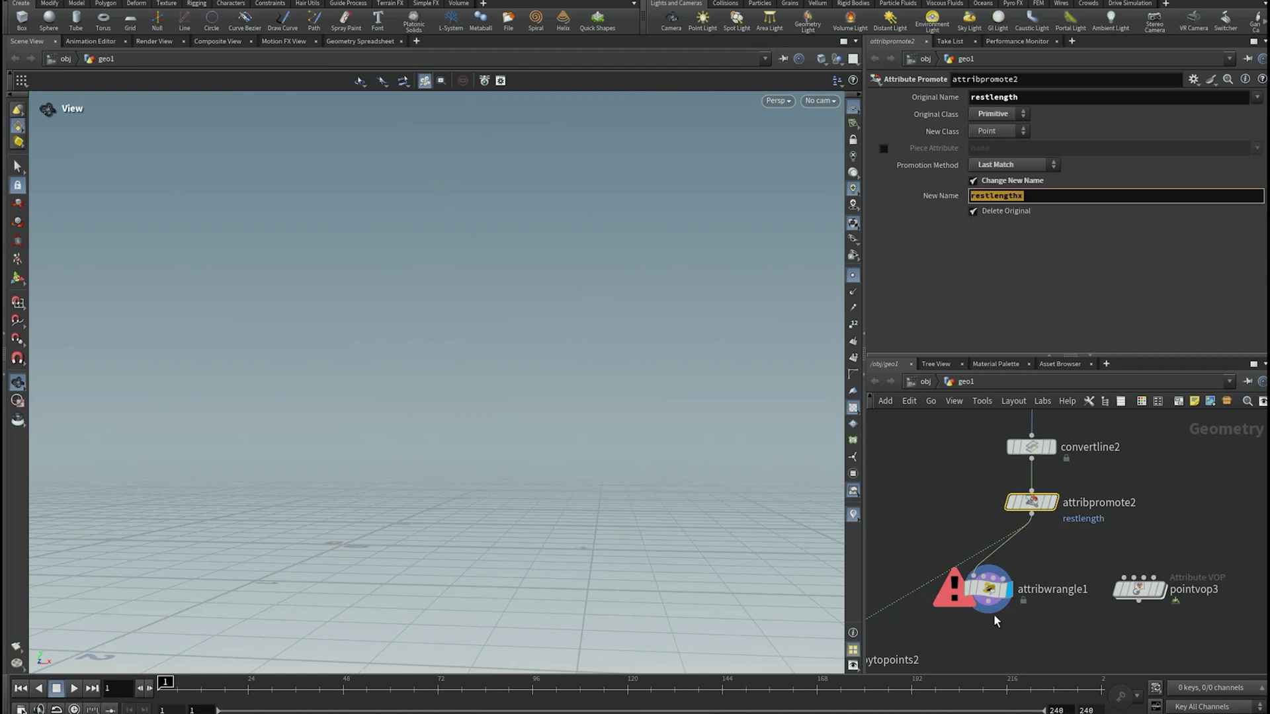
pyautogui.click(990, 591)
pyautogui.click(984, 198)
pyautogui.moveTo(969, 184); pyautogui.dragTo(1044, 186)
pyautogui.write('0')
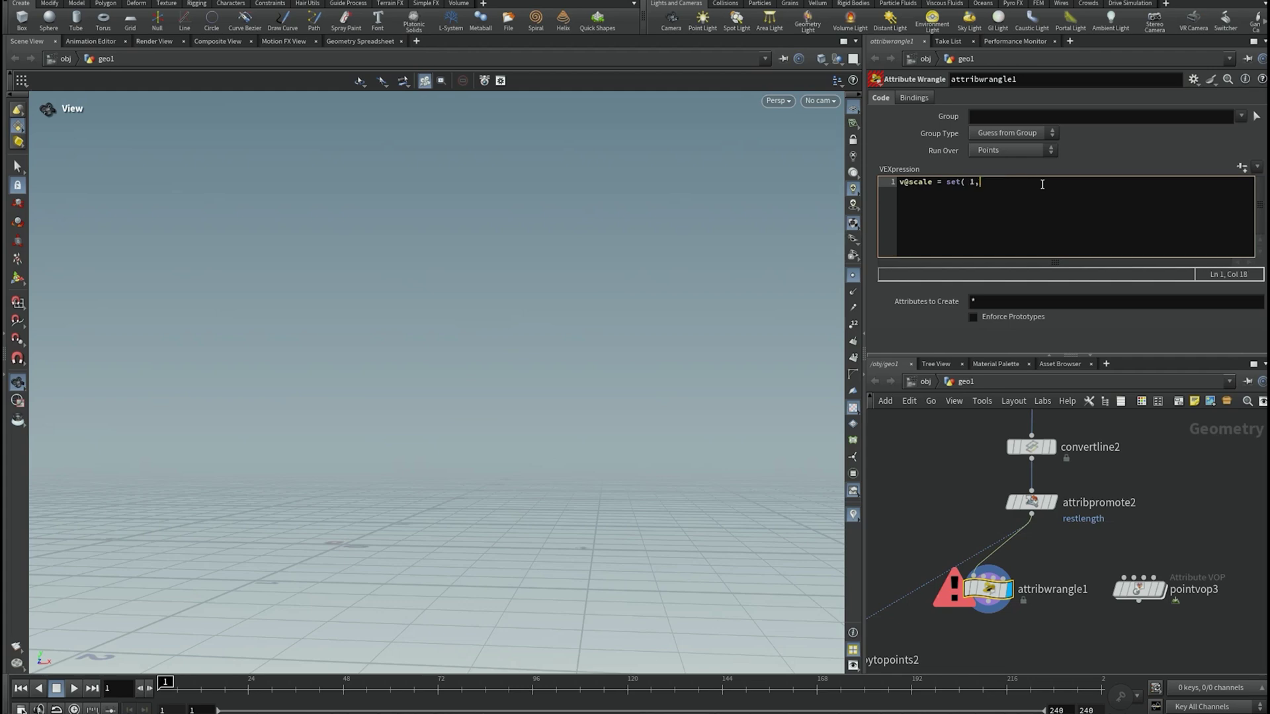
pyautogui.write(',1 ) ;')
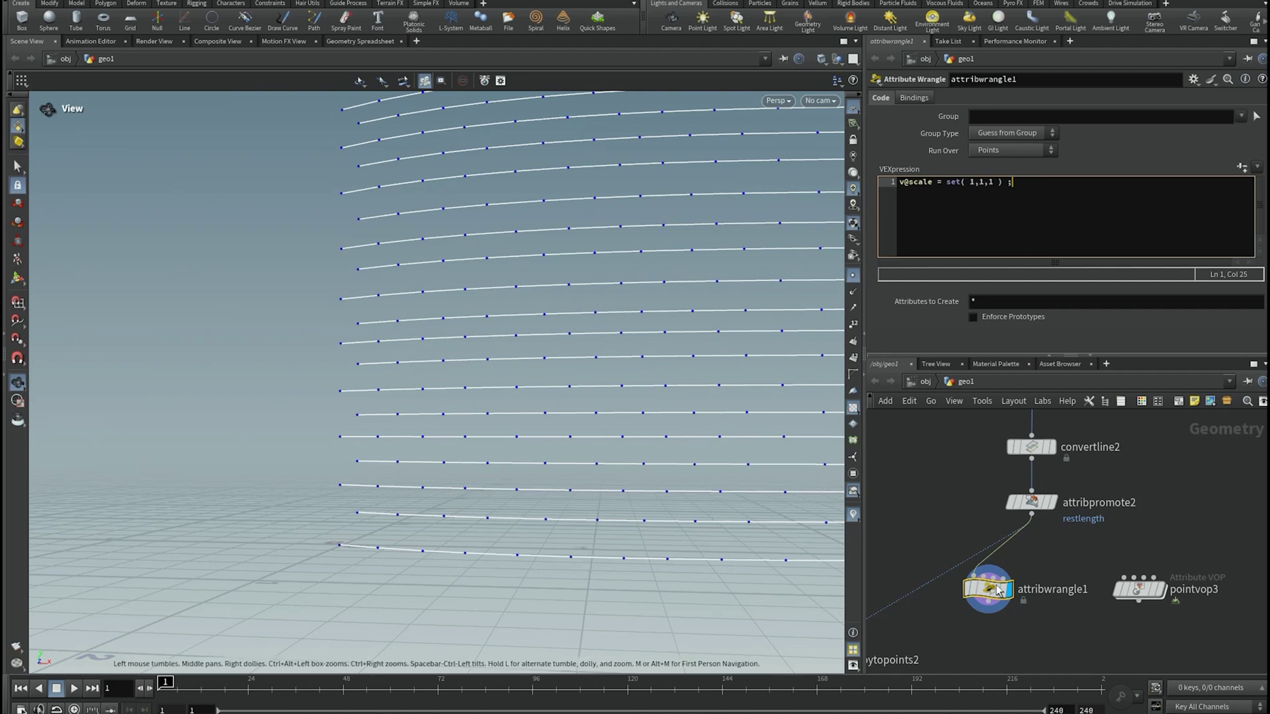
# - Check the three scale components of attribwrangle1's points in the geometry spreadsheet
pyautogui.click(360, 41)
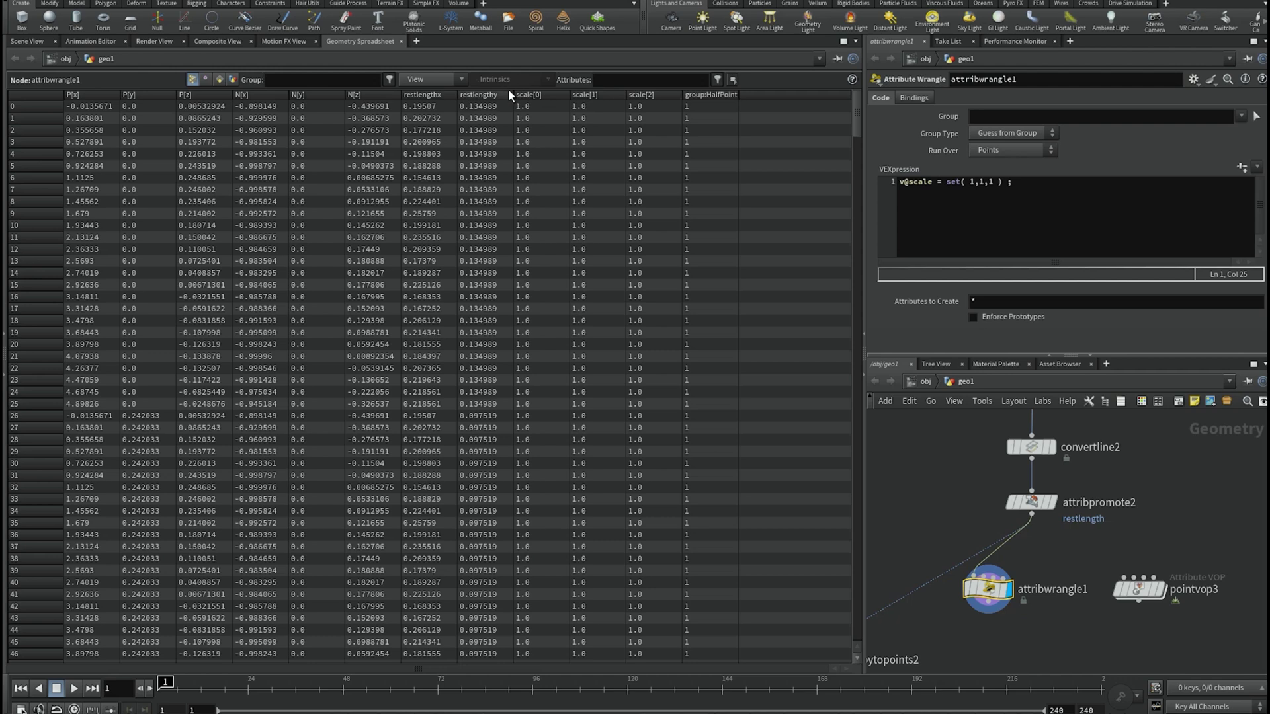
pyautogui.moveTo(518, 101); pyautogui.dragTo(655, 110)
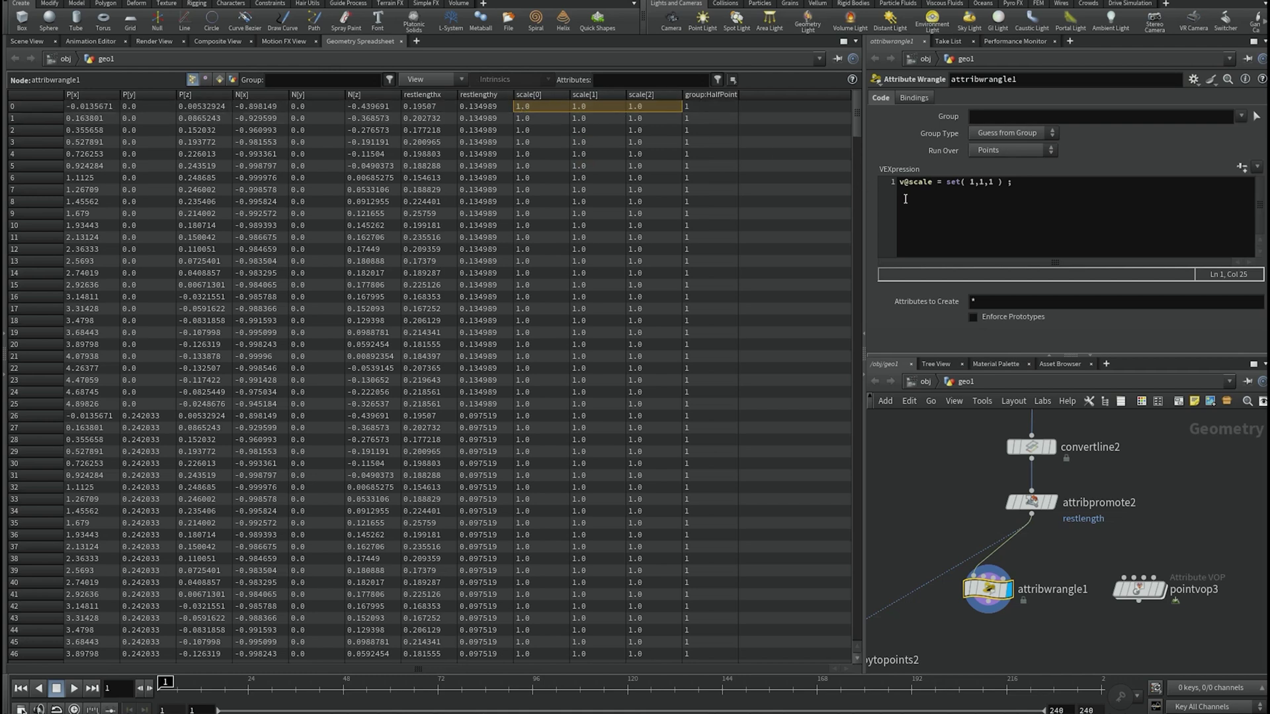
pyautogui.click(38, 42)
# - Replace the first component of the scale vector in attribwrangle1 with f@restlengthx, using attribpromote2's new attribute name
pyautogui.moveTo(984, 595)
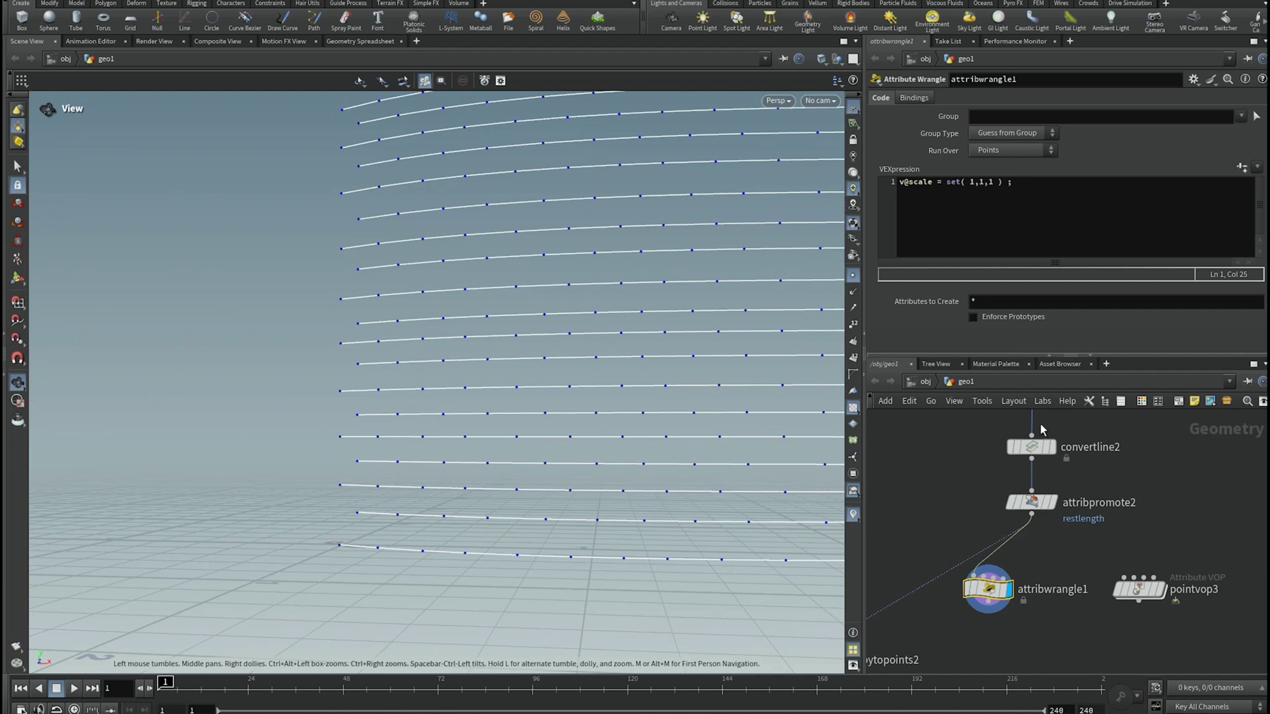
pyautogui.click(1031, 502)
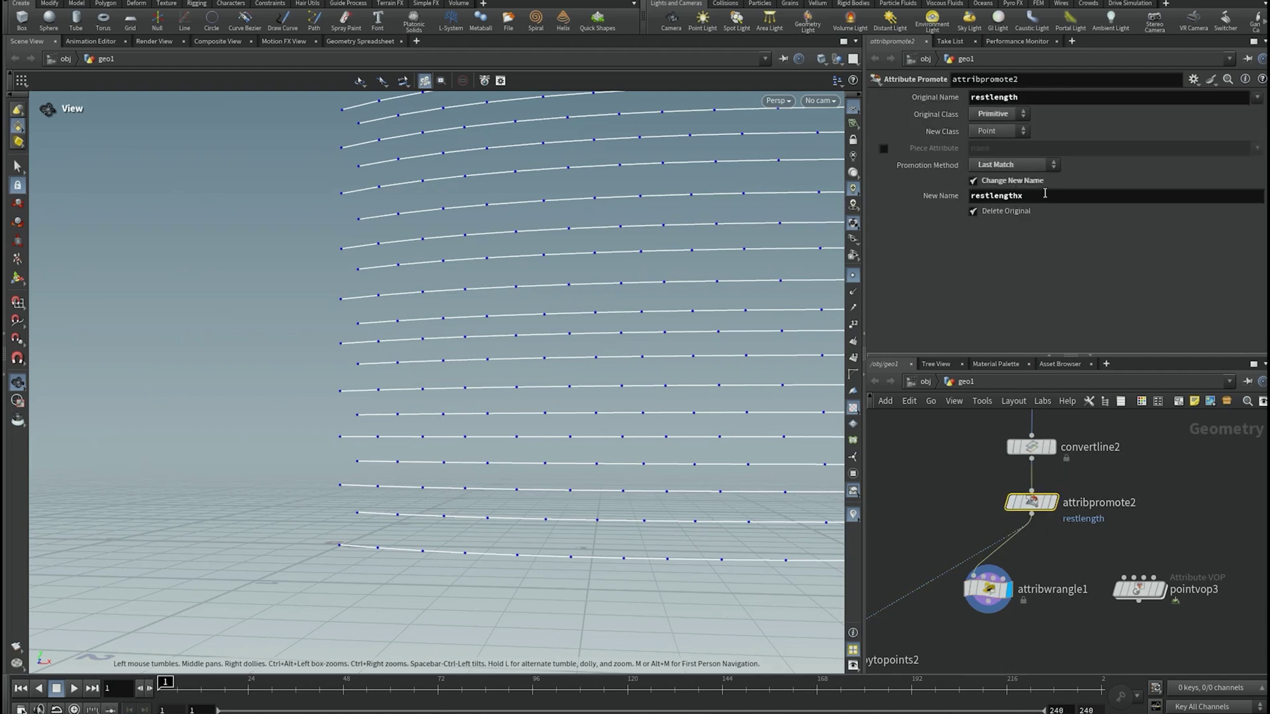
pyautogui.doubleClick(996, 195)
pyautogui.click(988, 589)
pyautogui.click(971, 182)
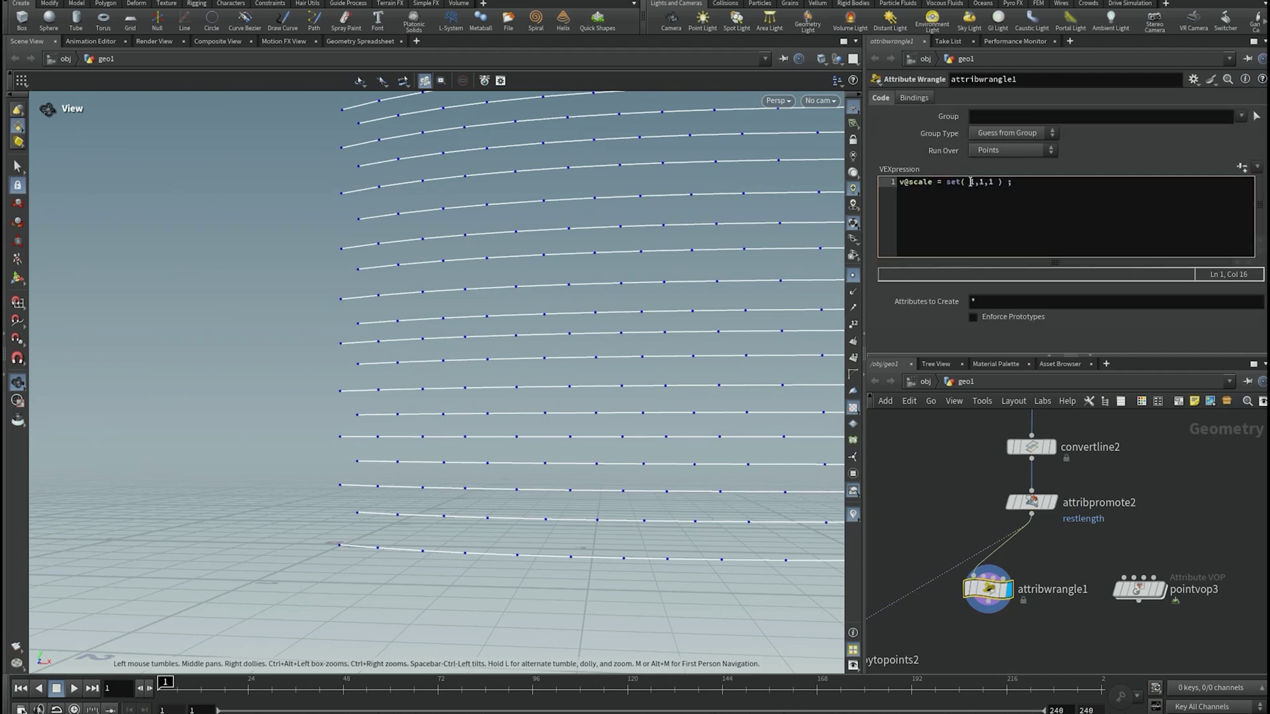
pyautogui.write('f@')
pyautogui.press('Escape')
pyautogui.write('restlengthx')
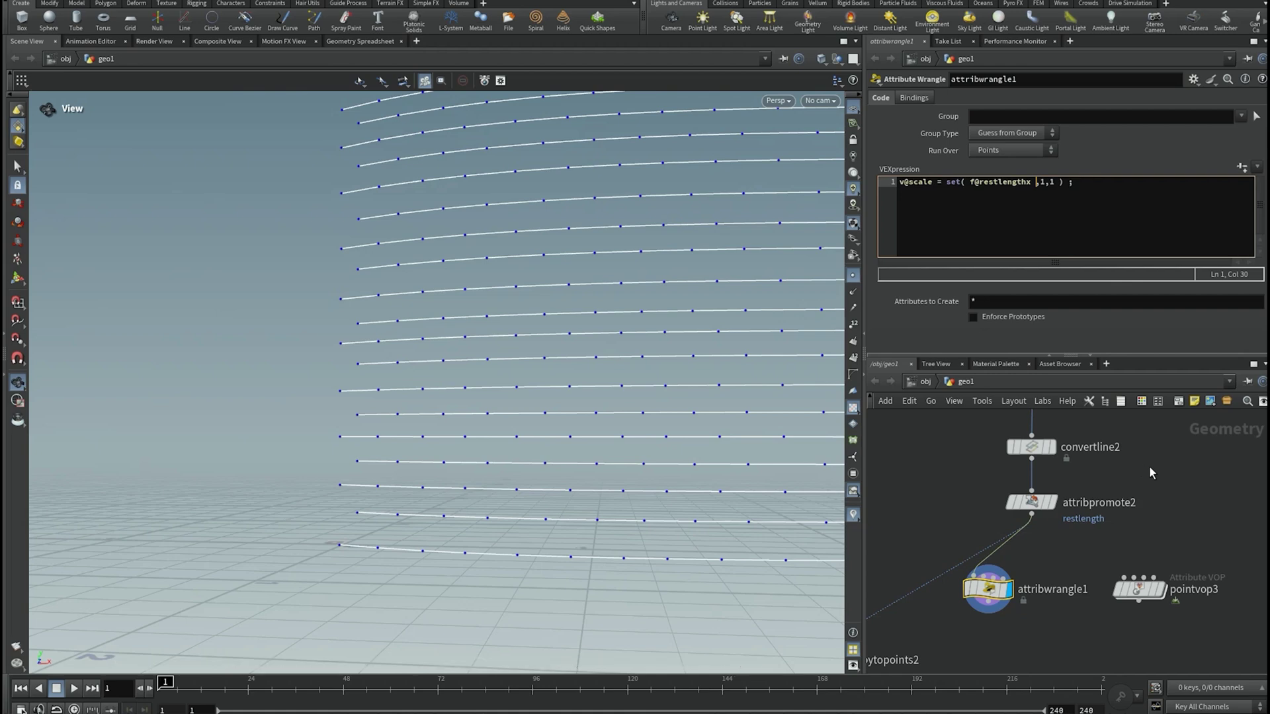
# - Copy the new attribute name restlengthy from attribpromote1
pyautogui.scroll(-2, 1149, 467)
pyautogui.moveTo(1158, 454); pyautogui.dragTo(1055, 671, button='middle')
pyautogui.scroll(-1, 1071, 550)
pyautogui.moveTo(1038, 479); pyautogui.dragTo(1100, 652, button='middle')
pyautogui.moveTo(1090, 470); pyautogui.dragTo(1042, 583, button='middle')
pyautogui.click(1032, 584)
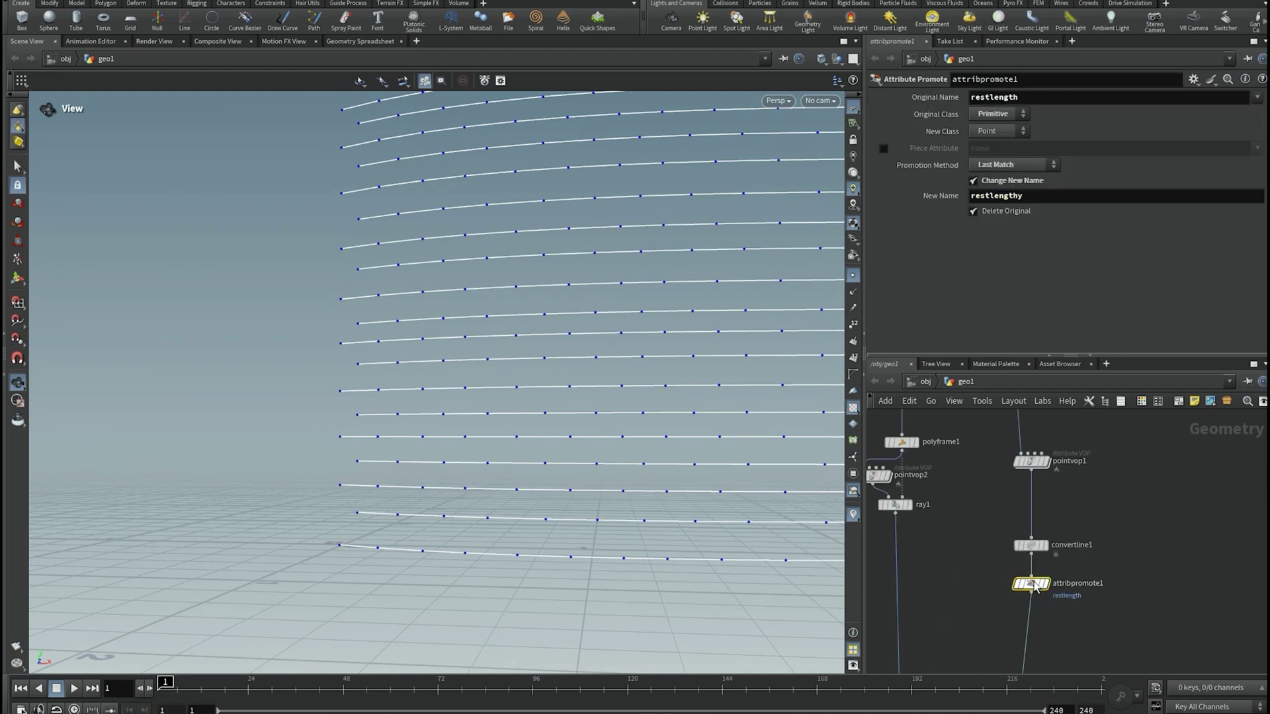
pyautogui.doubleClick(1043, 195)
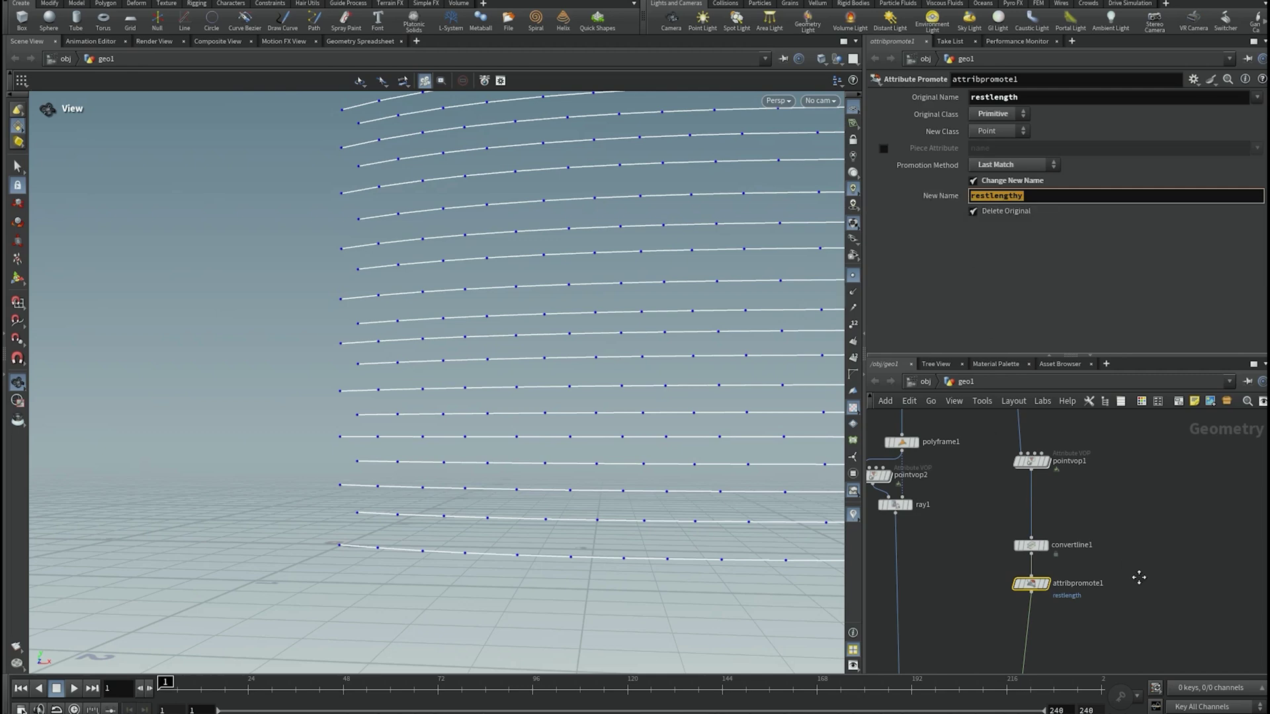
# - Replace the second component of the scale vector in attribwrangle1 with f@restlengthy, keeping 1 as the third
pyautogui.moveTo(1138, 589); pyautogui.dragTo(1144, 420, button='middle')
pyautogui.moveTo(1139, 524); pyautogui.dragTo(1169, 399, button='middle')
pyautogui.scroll(1, 1071, 551)
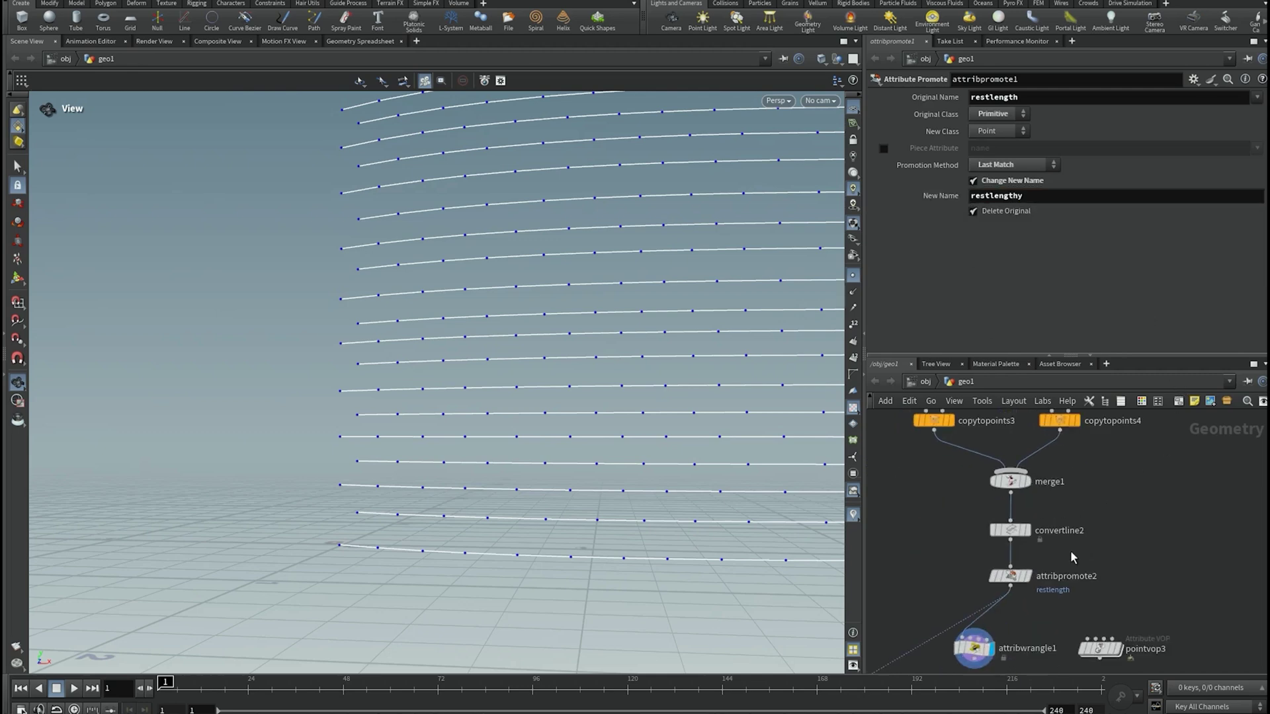
pyautogui.click(1012, 577)
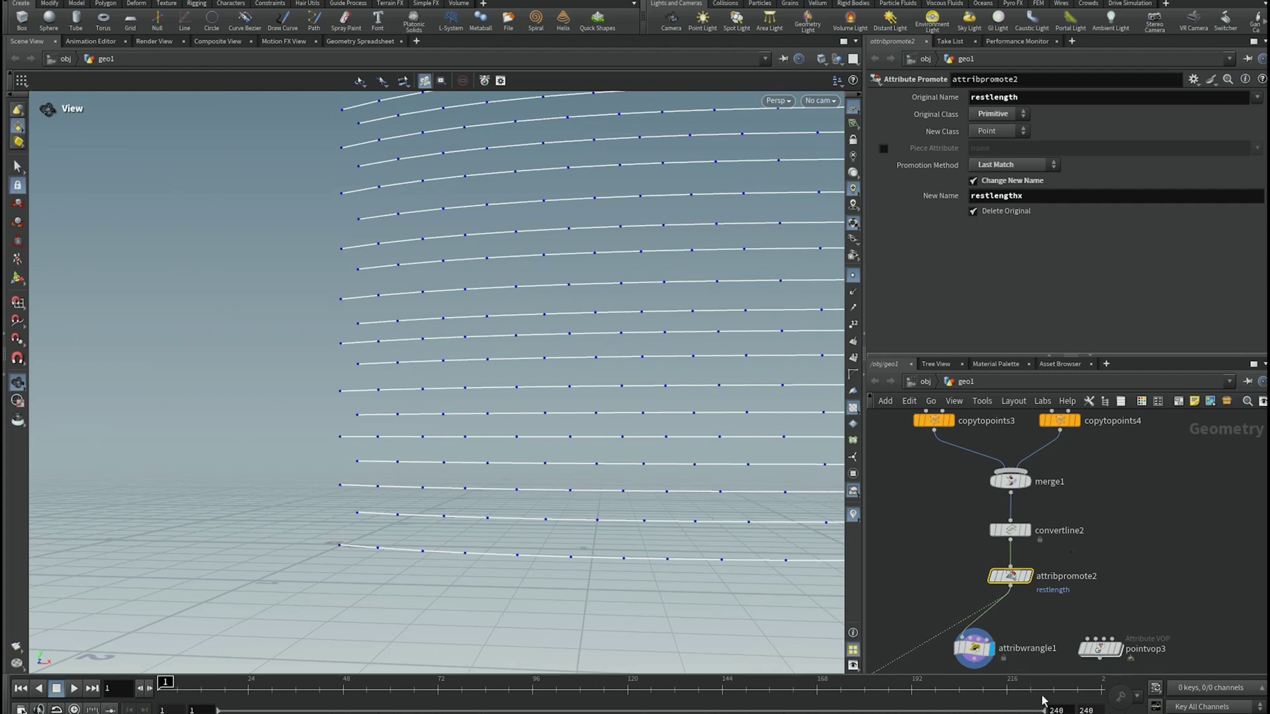
pyautogui.click(975, 650)
pyautogui.click(1039, 182)
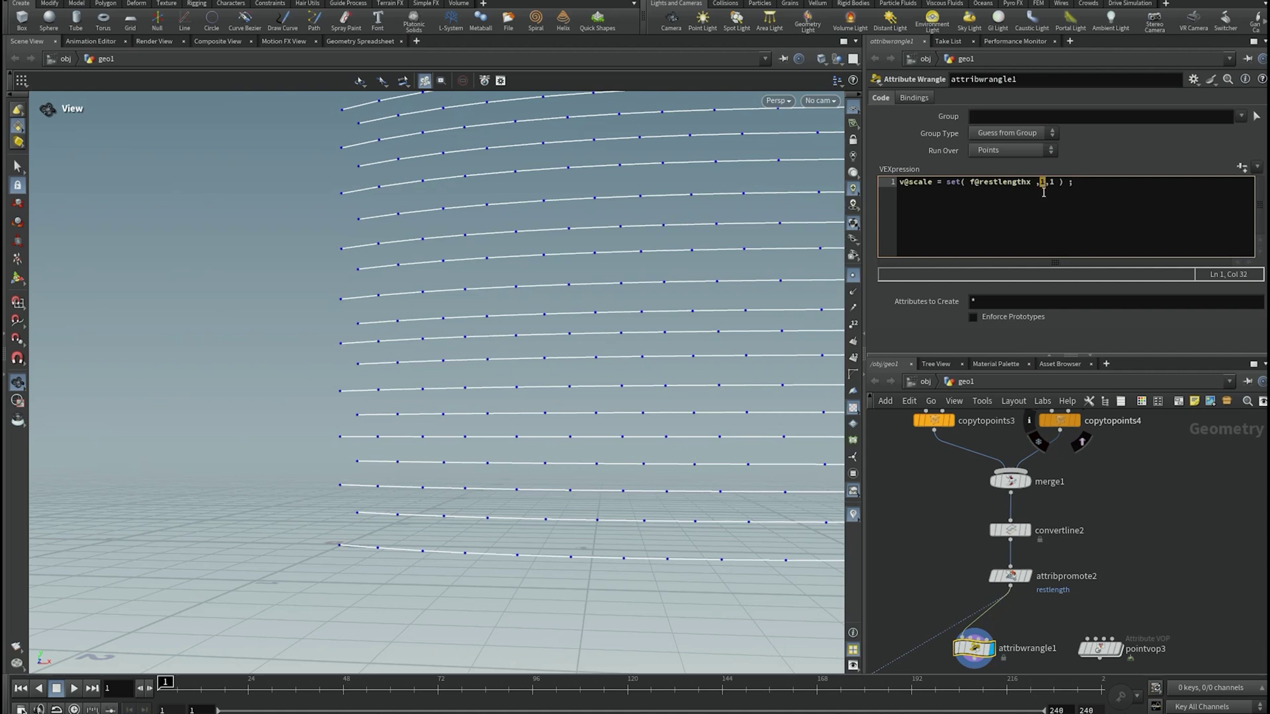
pyautogui.write('f@')
pyautogui.press('Escape')
pyautogui.write('restlengthy ,')
# - Compare attribwrangle1's scale components with restlengthx and restlengthy in the geometry spreadsheet
pyautogui.moveTo(969, 619); pyautogui.dragTo(984, 542, button='middle')
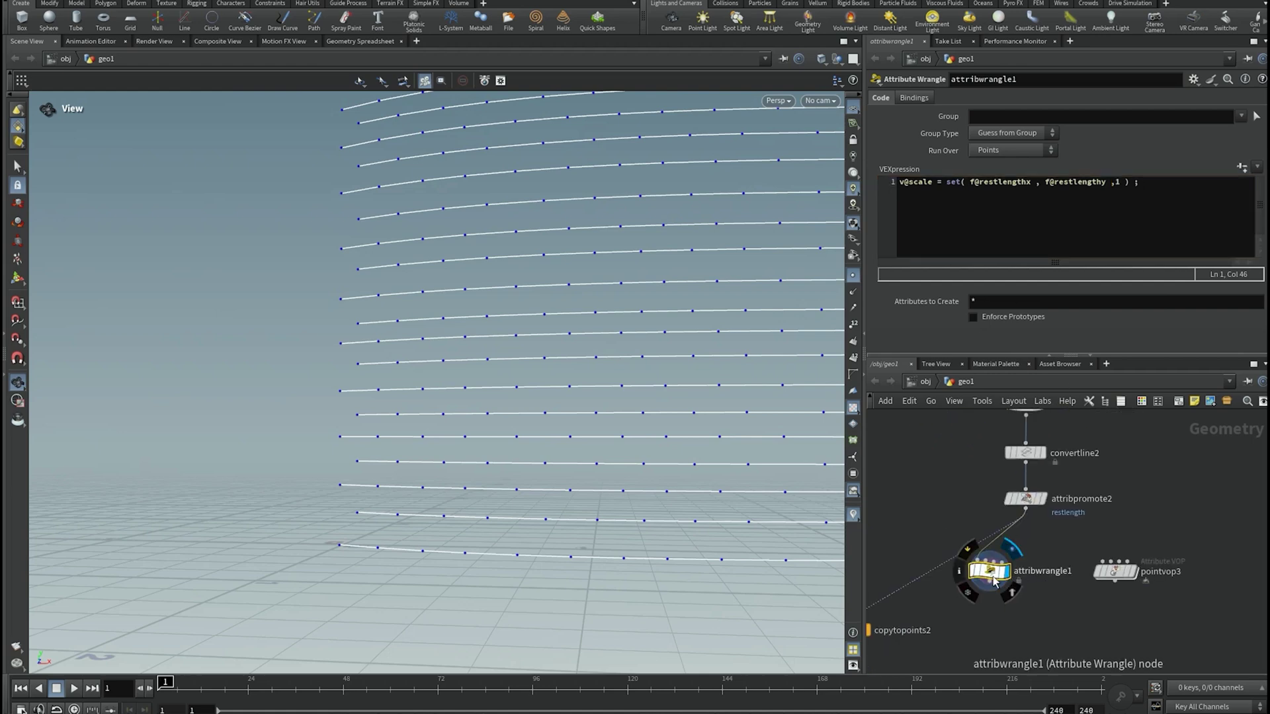
pyautogui.click(353, 43)
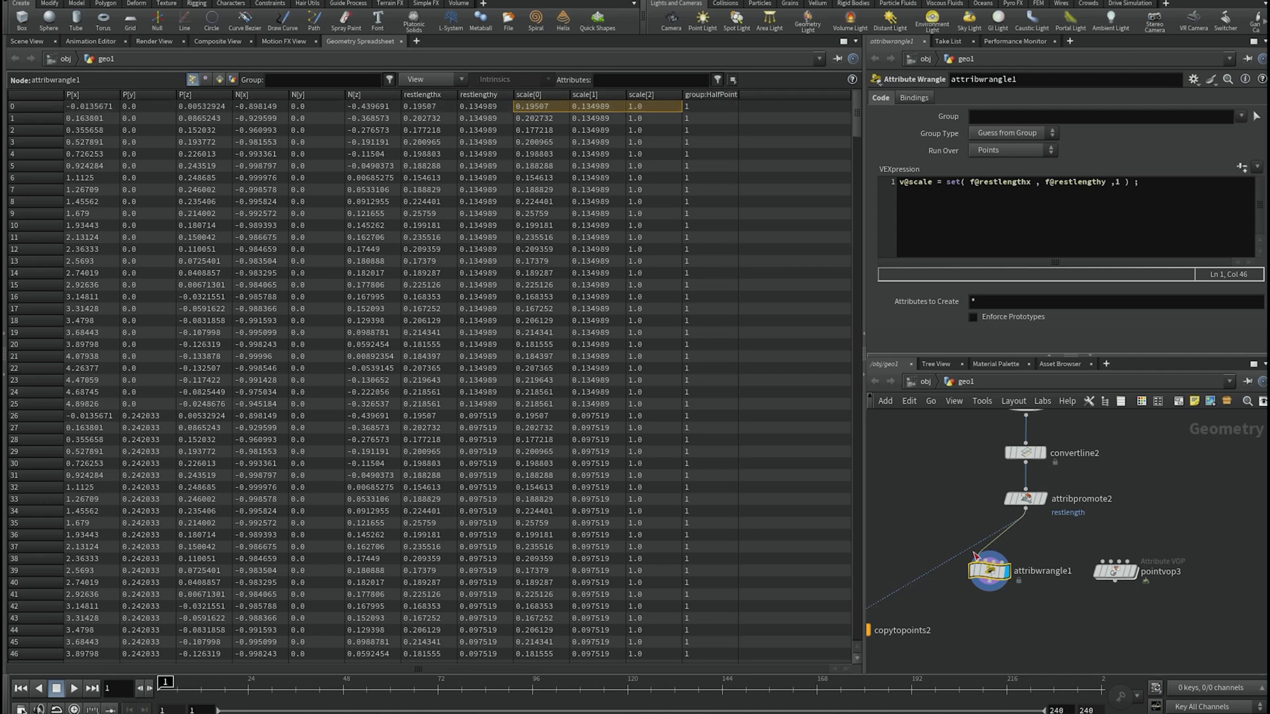
pyautogui.click(1023, 498)
pyautogui.click(33, 43)
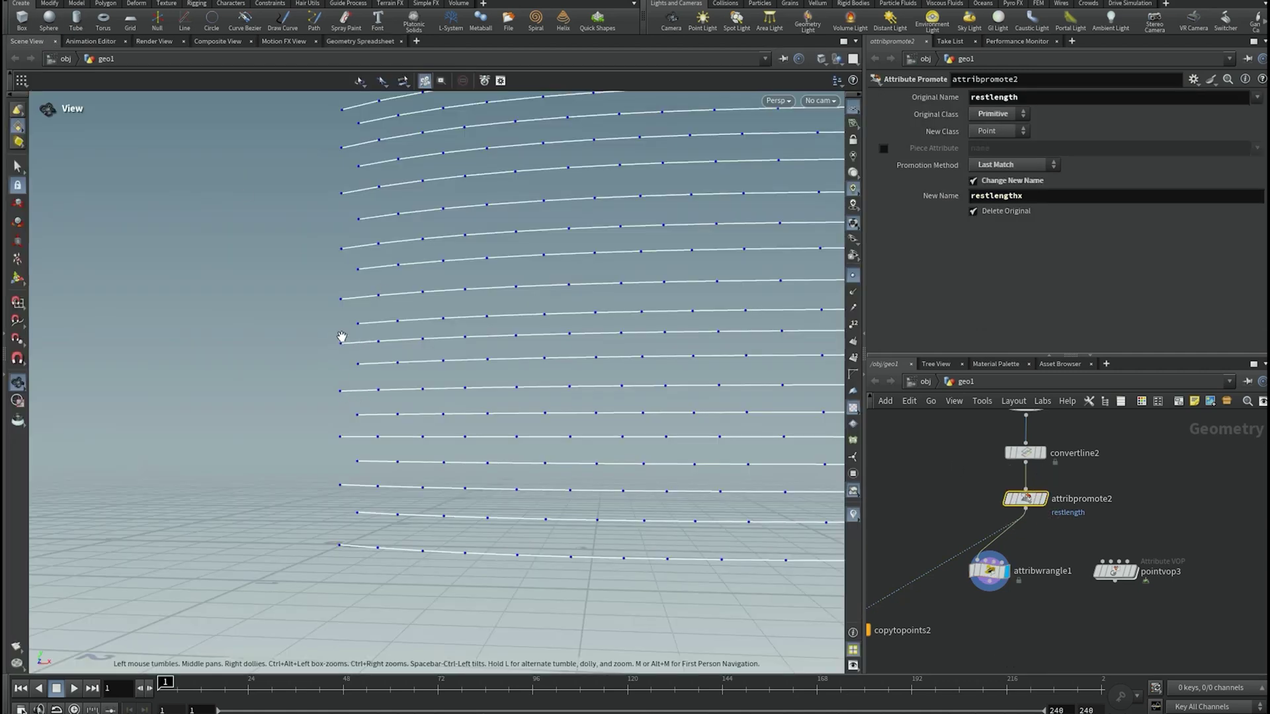
# - Connect attribwrangle1's output to the target points input of copytopoints2 and display copytopoints2
pyautogui.scroll(-2, 960, 633)
pyautogui.moveTo(971, 624); pyautogui.dragTo(1094, 563, button='middle')
pyautogui.moveTo(1102, 537); pyautogui.dragTo(1020, 580)
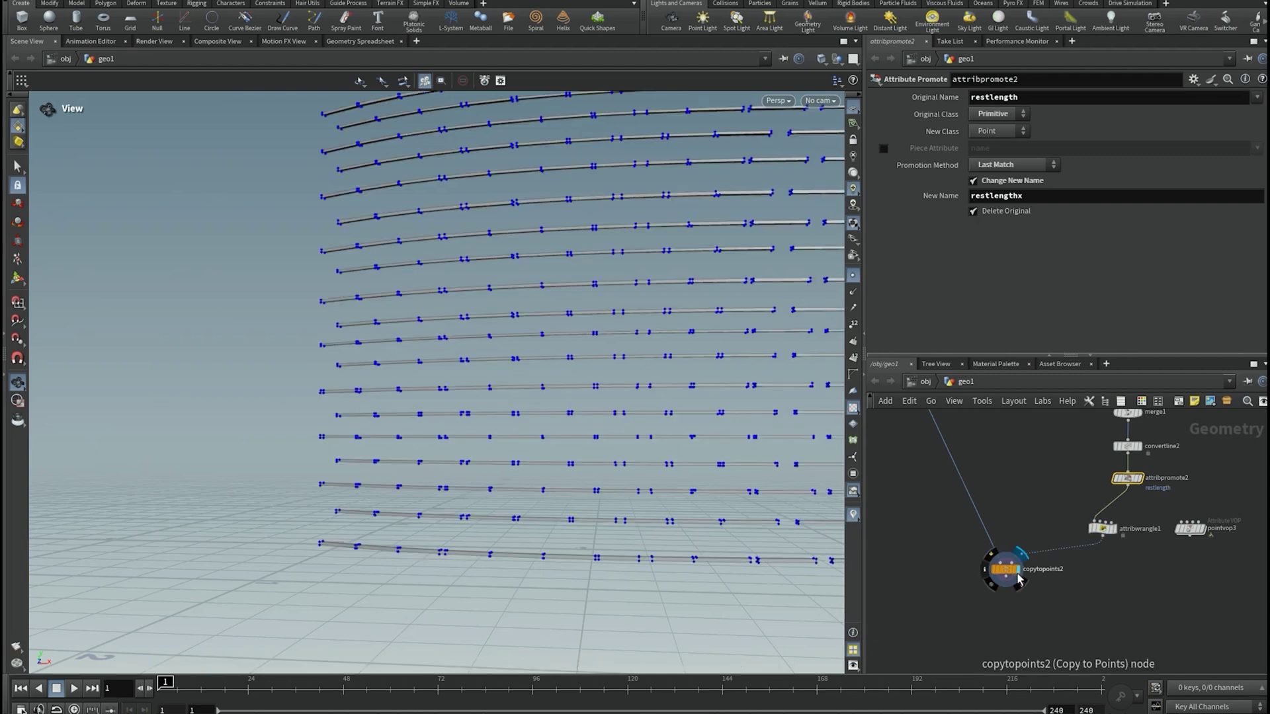
# - Reset box1's size to the default 1, 1, 1 and check the orientation of the copied bricks
pyautogui.moveTo(567, 401); pyautogui.dragTo(573, 386)
pyautogui.moveTo(972, 417); pyautogui.dragTo(983, 470, button='middle')
pyautogui.click(933, 443)
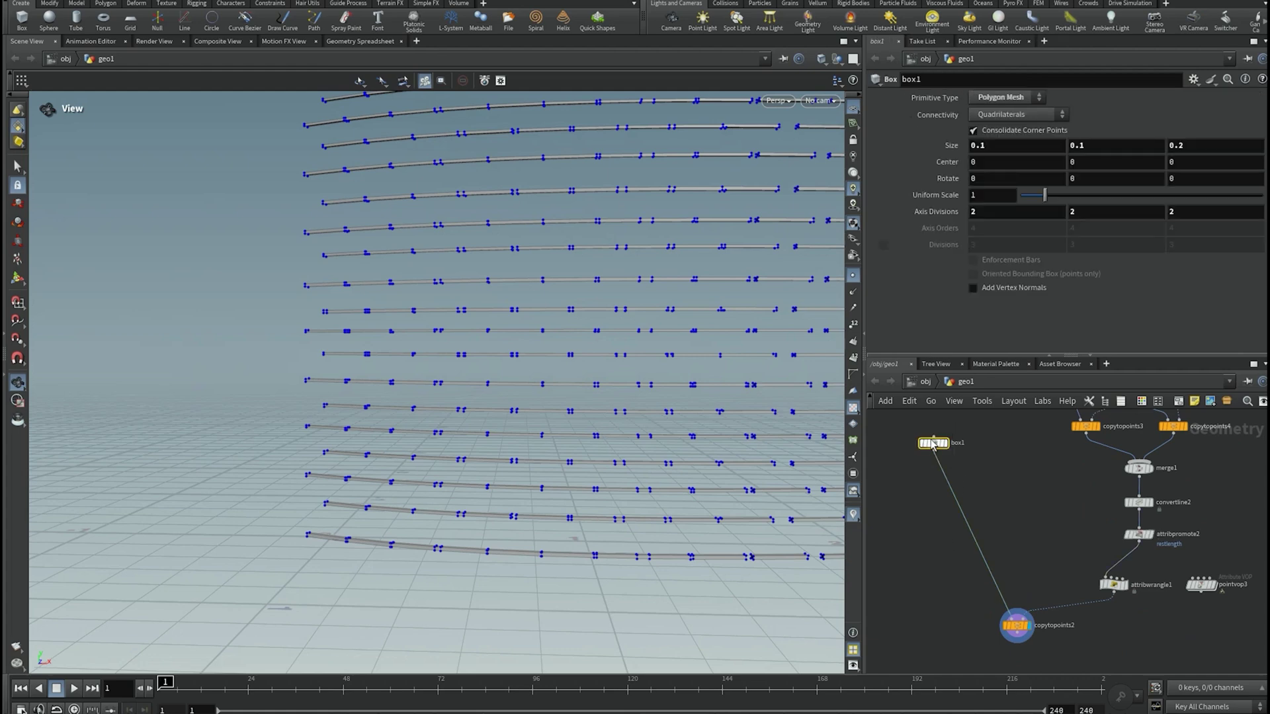
pyautogui.keyDown('ctrl'); pyautogui.middleClick(951, 146); pyautogui.keyUp('ctrl')
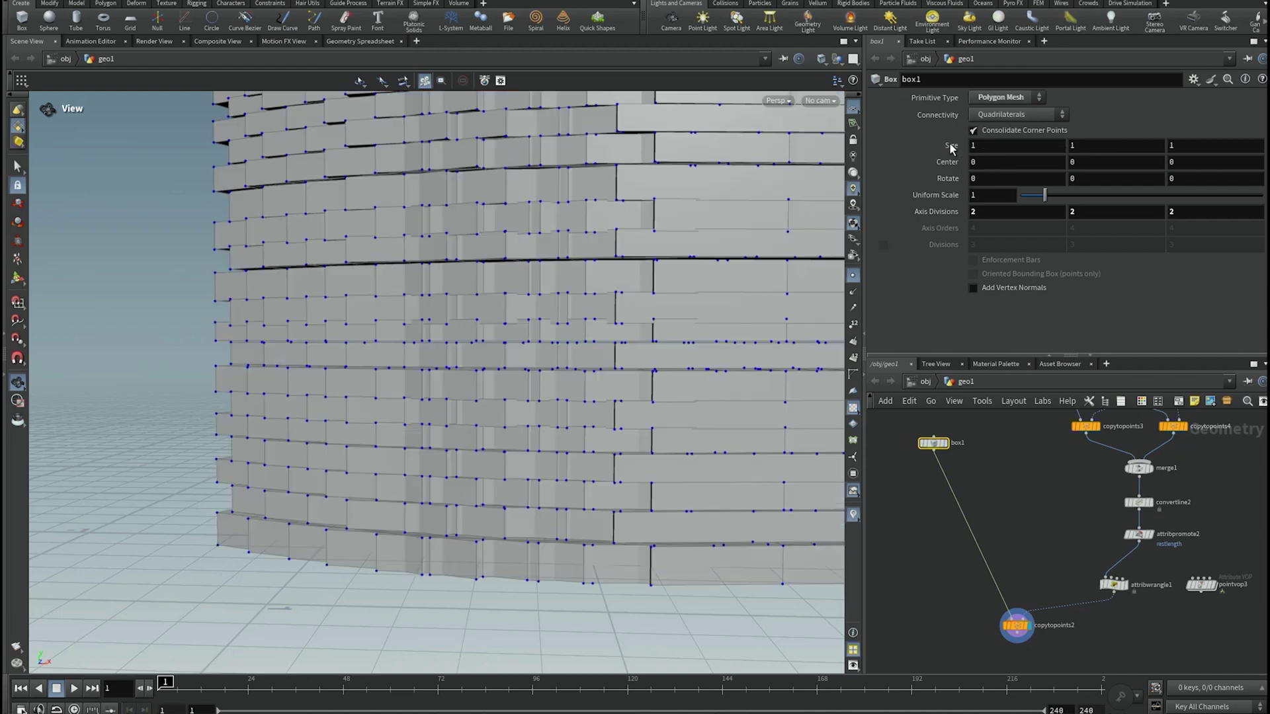
pyautogui.moveTo(344, 328); pyautogui.dragTo(606, 349)
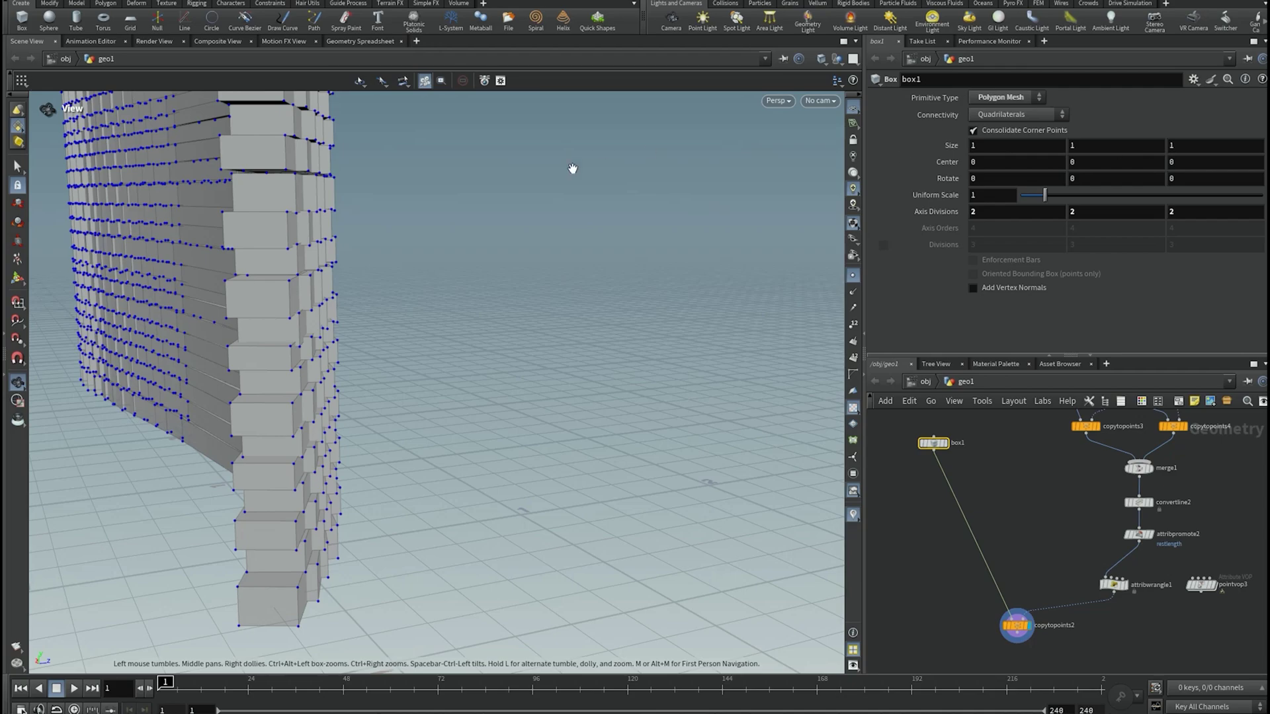
pyautogui.moveTo(222, 270); pyautogui.dragTo(356, 314)
pyautogui.scroll(2, 968, 533)
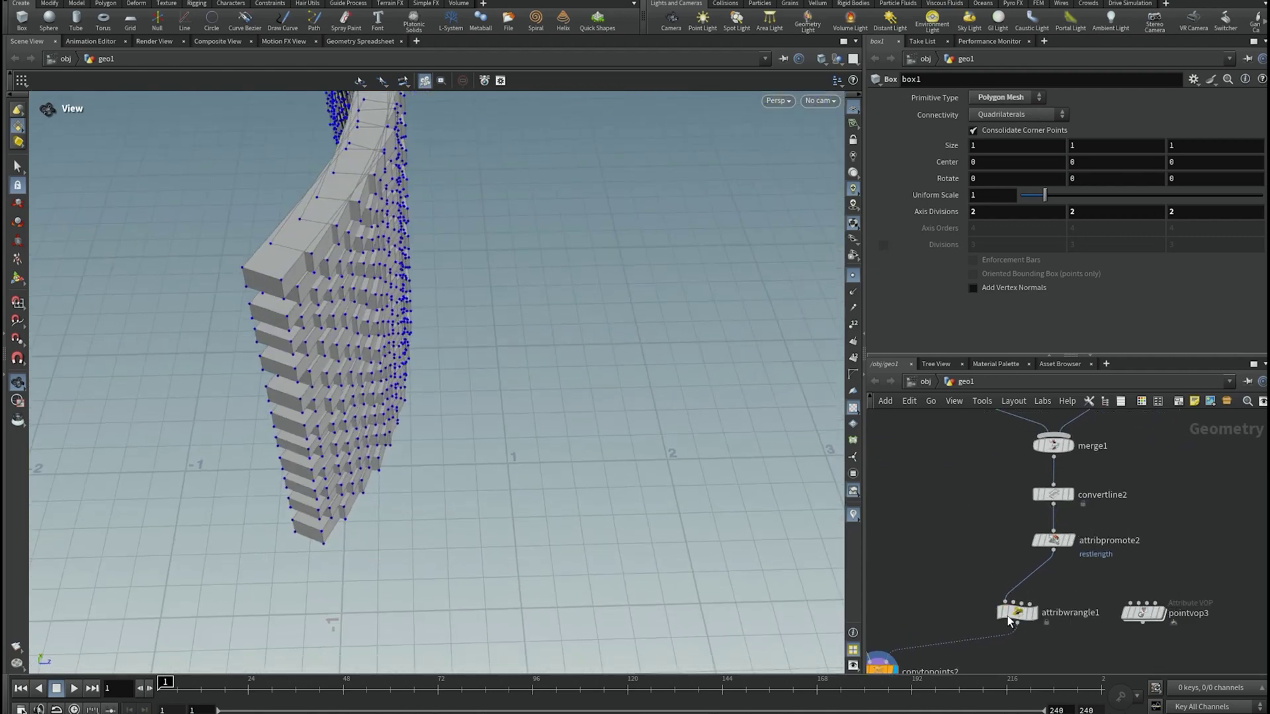
# - Reorder the scale vector in attribwrangle1 to set(1, f@restlengthy, f@restlengthx)
pyautogui.click(1016, 612)
pyautogui.moveTo(970, 181); pyautogui.dragTo(1031, 185)
pyautogui.hotkey('ctrl', 'c')
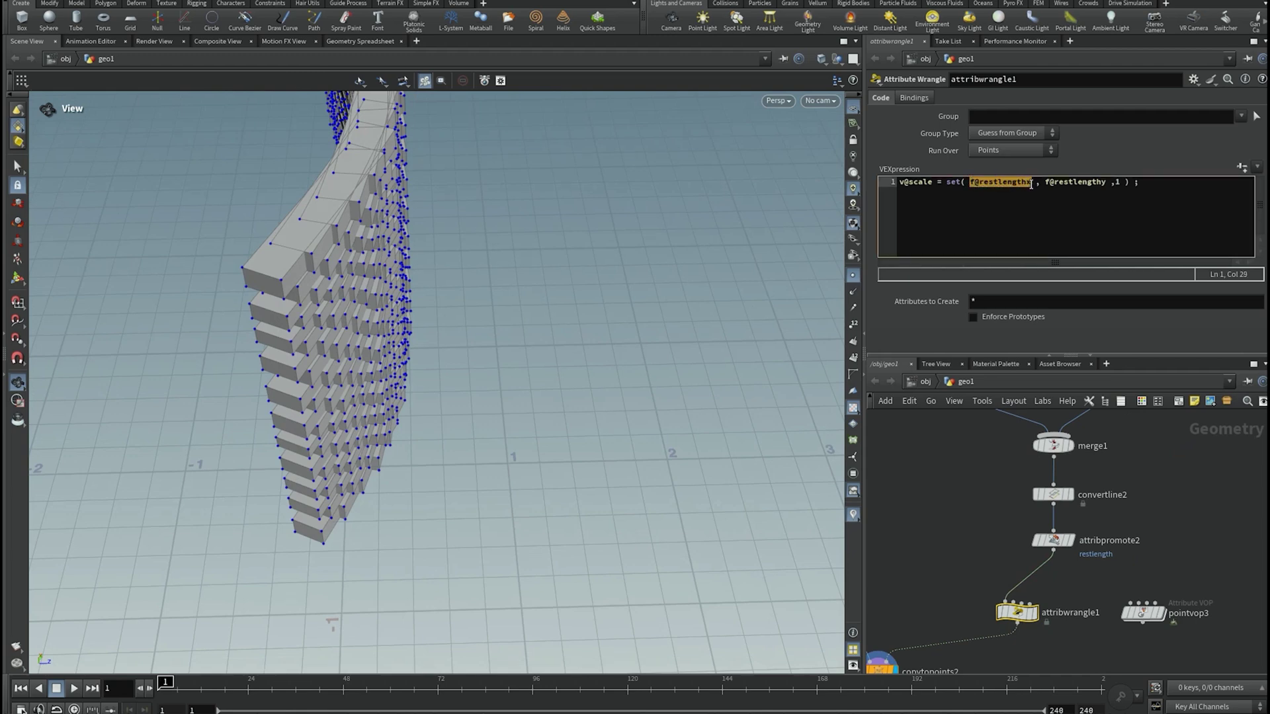
pyautogui.press('BackSpace')
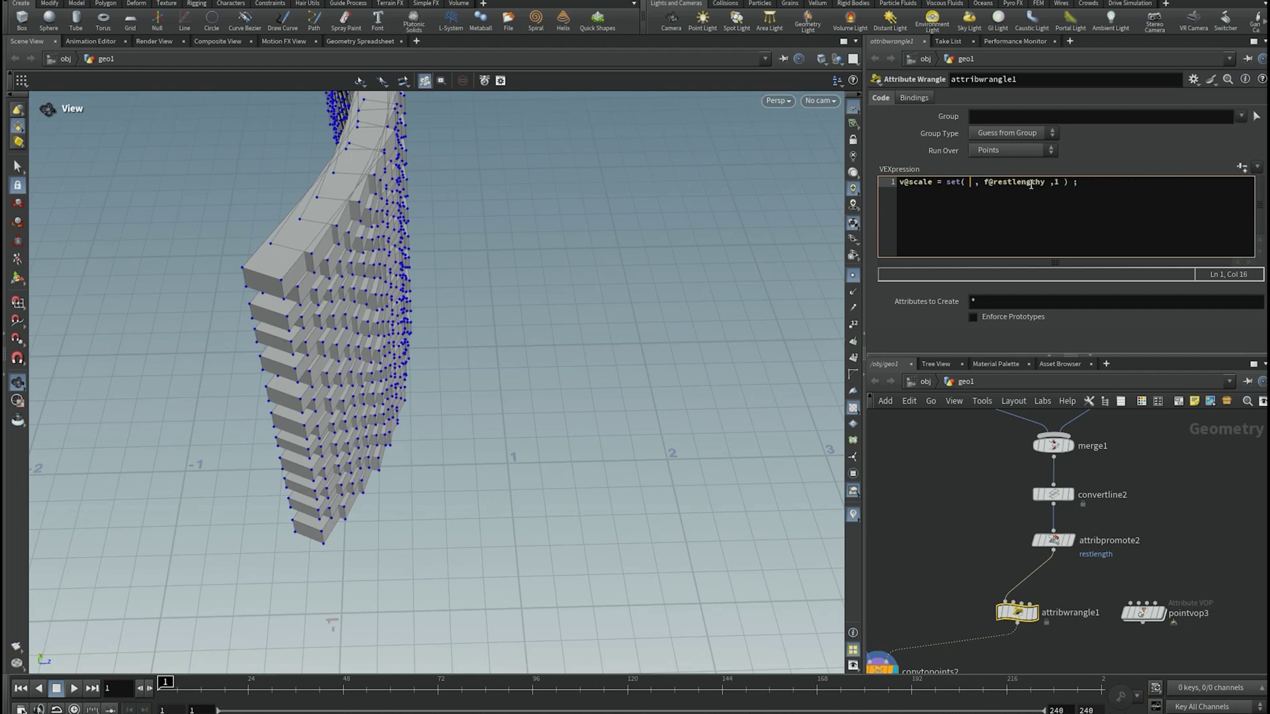
pyautogui.write('1')
pyautogui.hotkey('ctrl', 'v')
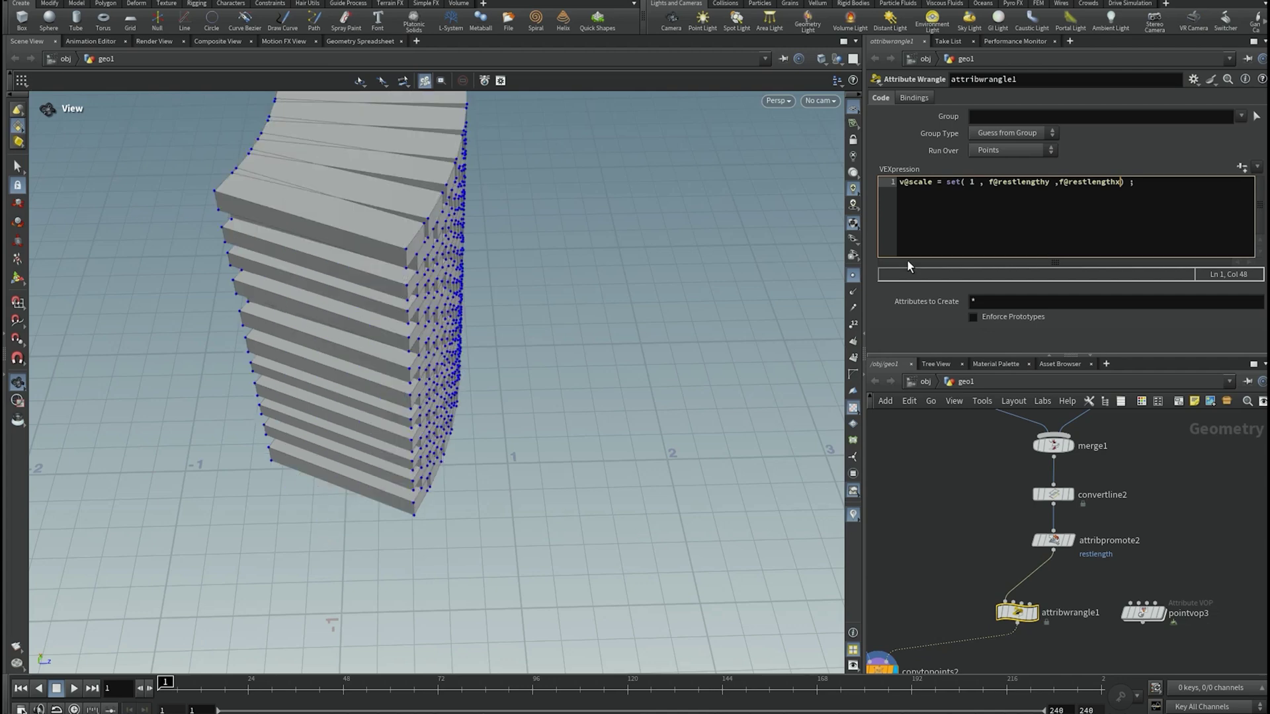
# - Set box1's X size to 0.1 and check the thinner bricks along the curved wall
pyautogui.moveTo(967, 593); pyautogui.dragTo(1156, 703, button='middle')
pyautogui.moveTo(895, 485); pyautogui.dragTo(991, 575)
pyautogui.moveTo(1020, 145)
pyautogui.mouseDown(button='middle')
pyautogui.moveTo(955, 146)
pyautogui.moveTo(1009, 146)
pyautogui.moveTo(998, 145)
pyautogui.mouseUp(button='middle')
pyautogui.moveTo(259, 225); pyautogui.dragTo(179, 181)
pyautogui.moveTo(391, 347); pyautogui.dragTo(408, 427)
pyautogui.moveTo(408, 425); pyautogui.dragTo(463, 260, button='right')
pyautogui.moveTo(463, 260); pyautogui.dragTo(400, 434)
pyautogui.moveTo(399, 434); pyautogui.dragTo(395, 371, button='right')
pyautogui.moveTo(303, 275); pyautogui.dragTo(397, 198)
pyautogui.moveTo(1040, 626); pyautogui.dragTo(982, 450, button='middle')
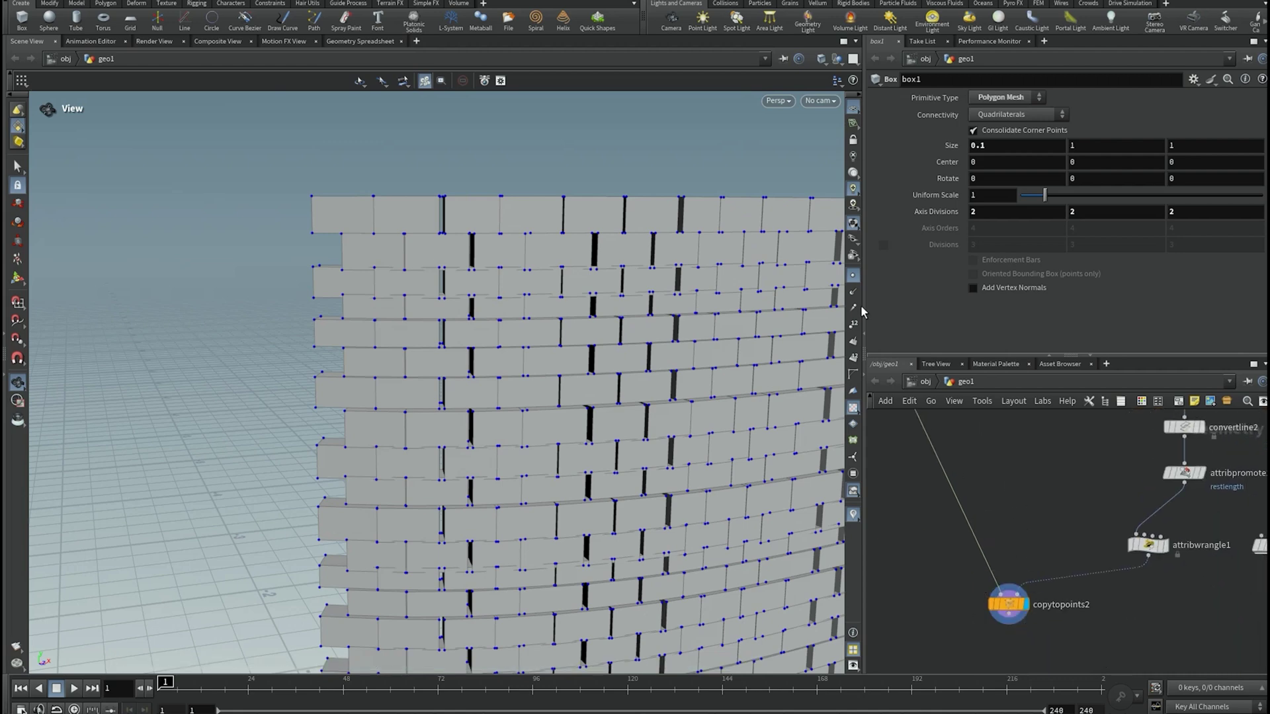
# - Display attribwrangle1 with its points visible and template copytopoints2 to compare the bricks' placement with the target points
pyautogui.click(853, 275)
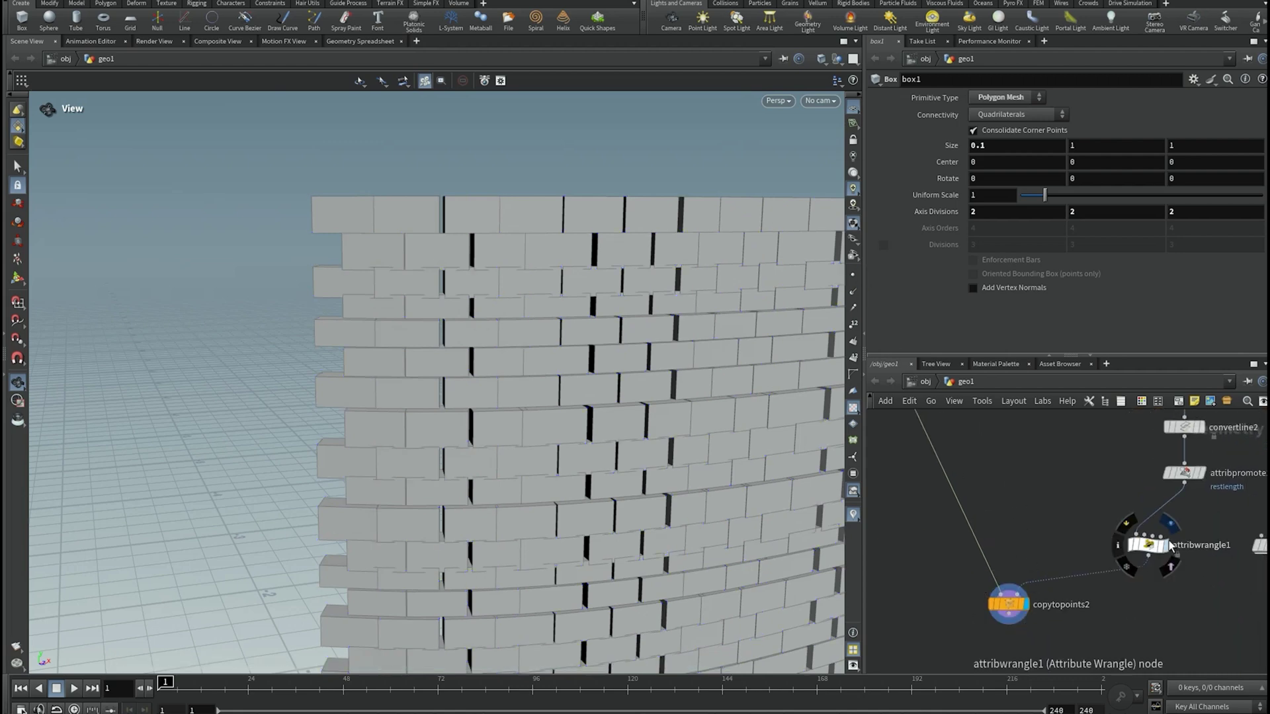
pyautogui.click(1171, 525)
pyautogui.click(1148, 544)
pyautogui.click(854, 277)
pyautogui.moveTo(440, 545); pyautogui.dragTo(433, 430, button='middle')
pyautogui.moveTo(403, 440); pyautogui.dragTo(433, 509, button='right')
pyautogui.moveTo(439, 505); pyautogui.dragTo(437, 371, button='middle')
pyautogui.moveTo(350, 390); pyautogui.dragTo(368, 487, button='right')
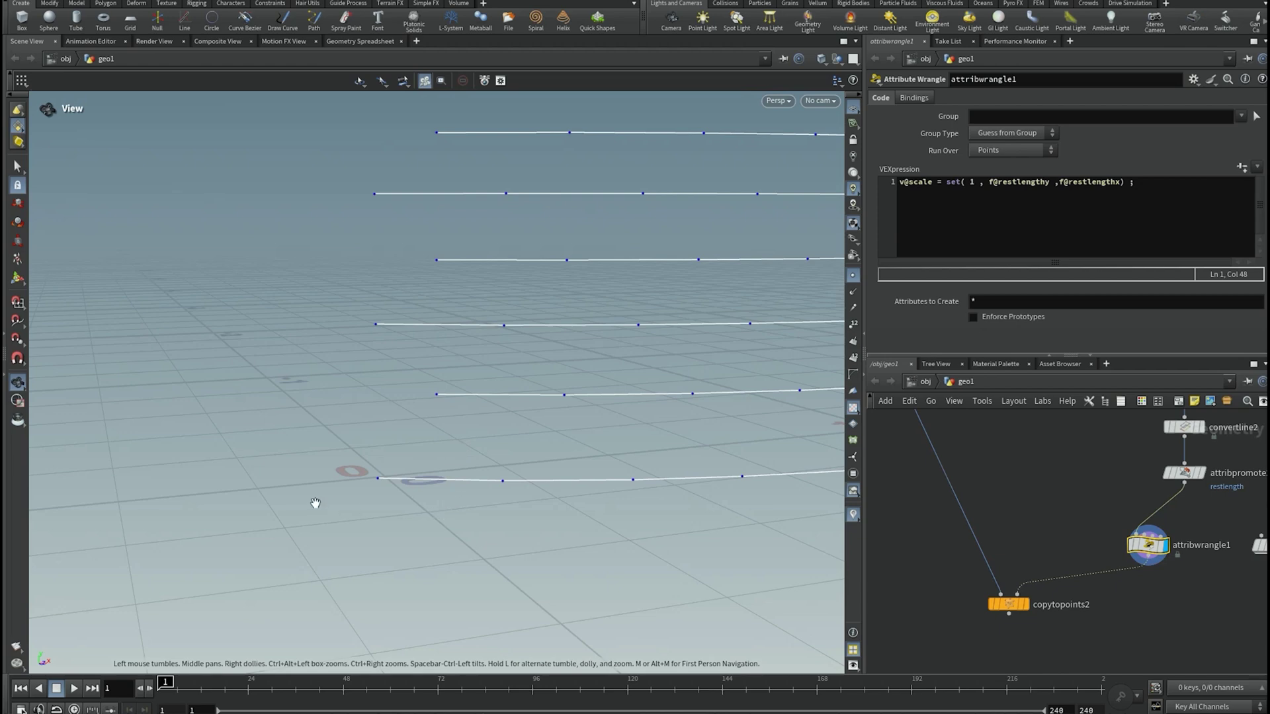
pyautogui.click(1030, 624)
pyautogui.moveTo(381, 488); pyautogui.dragTo(436, 461)
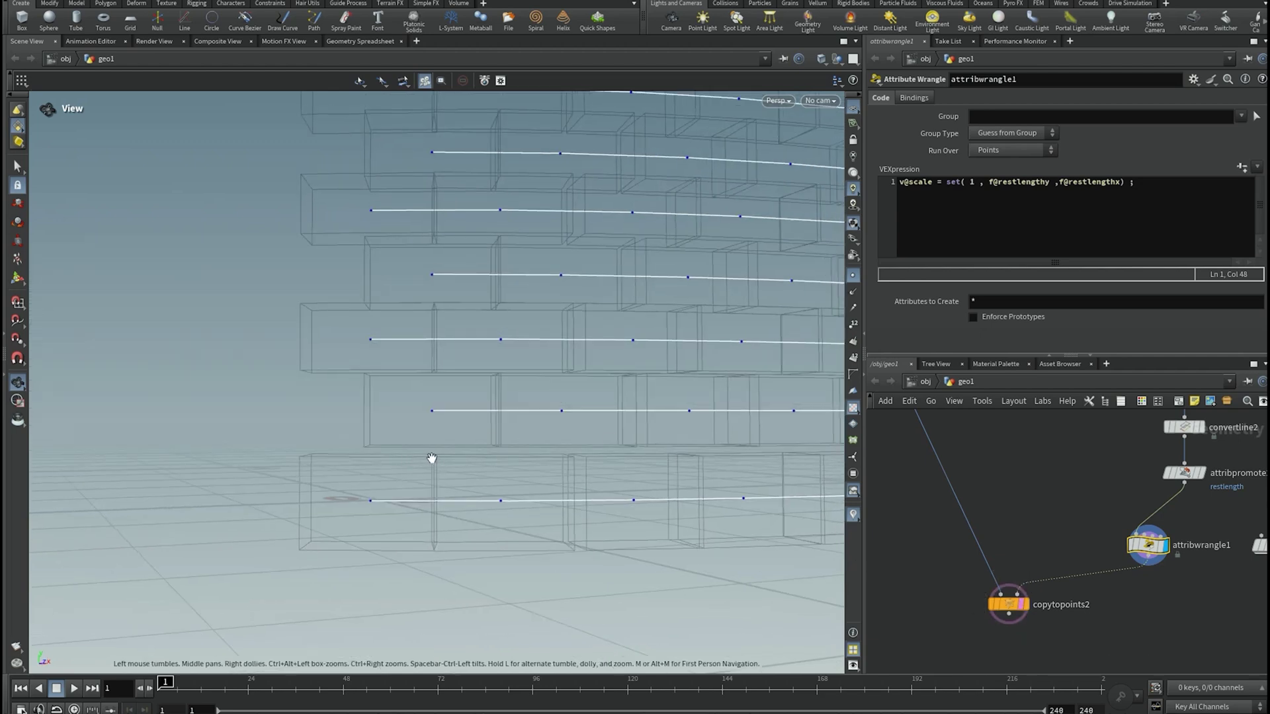
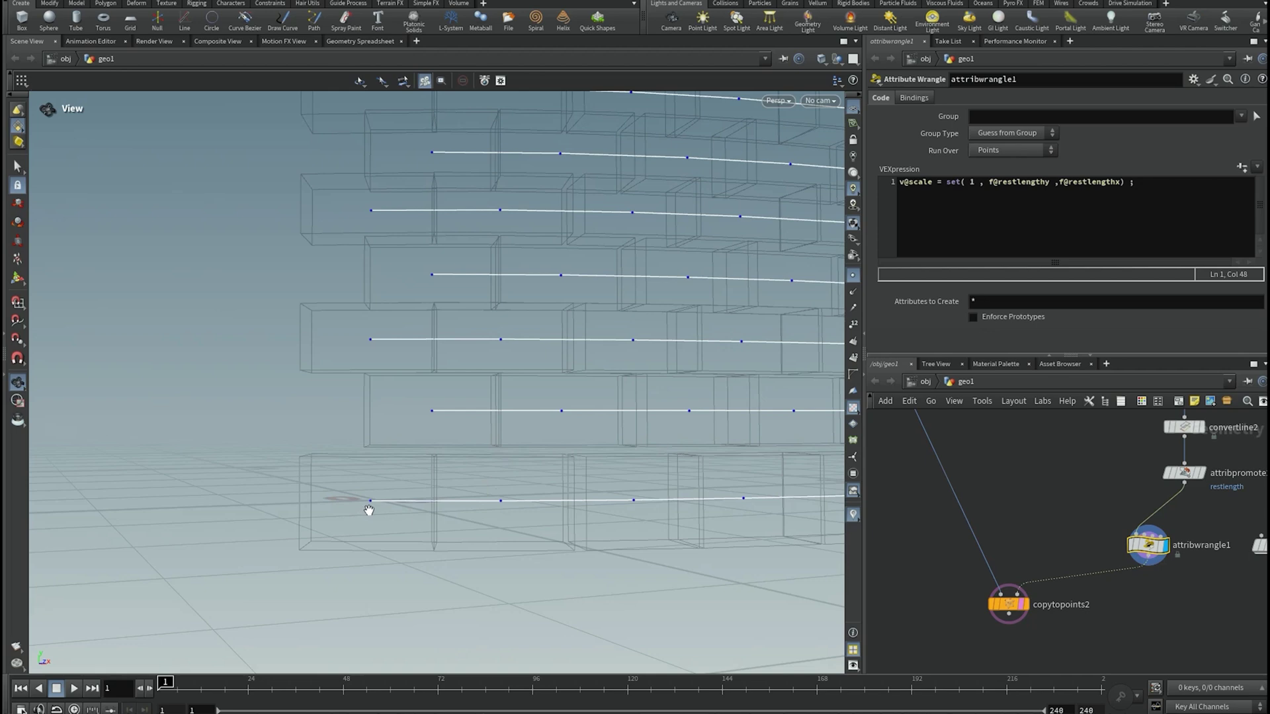
# - Template box1 and examine where it sits relative to the origin
pyautogui.moveTo(1013, 545); pyautogui.dragTo(1075, 711, button='middle')
pyautogui.moveTo(904, 478); pyautogui.dragTo(979, 546)
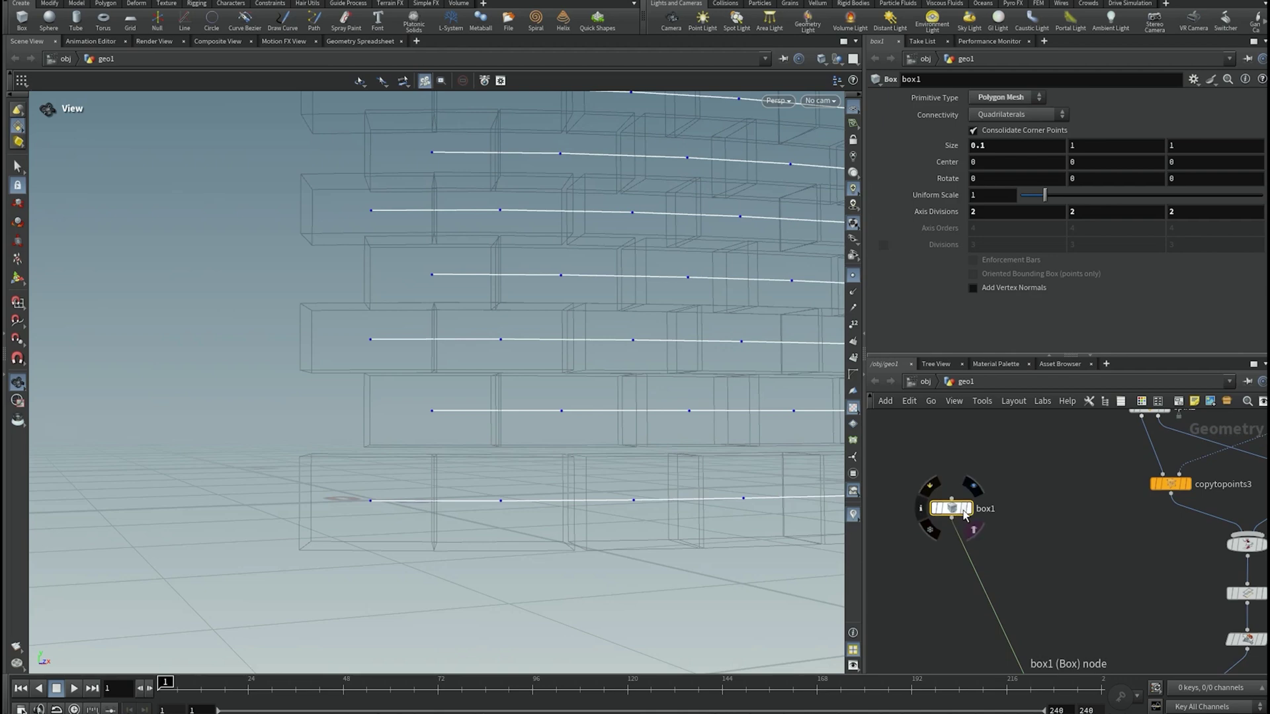
pyautogui.scroll(-4, 718, 499)
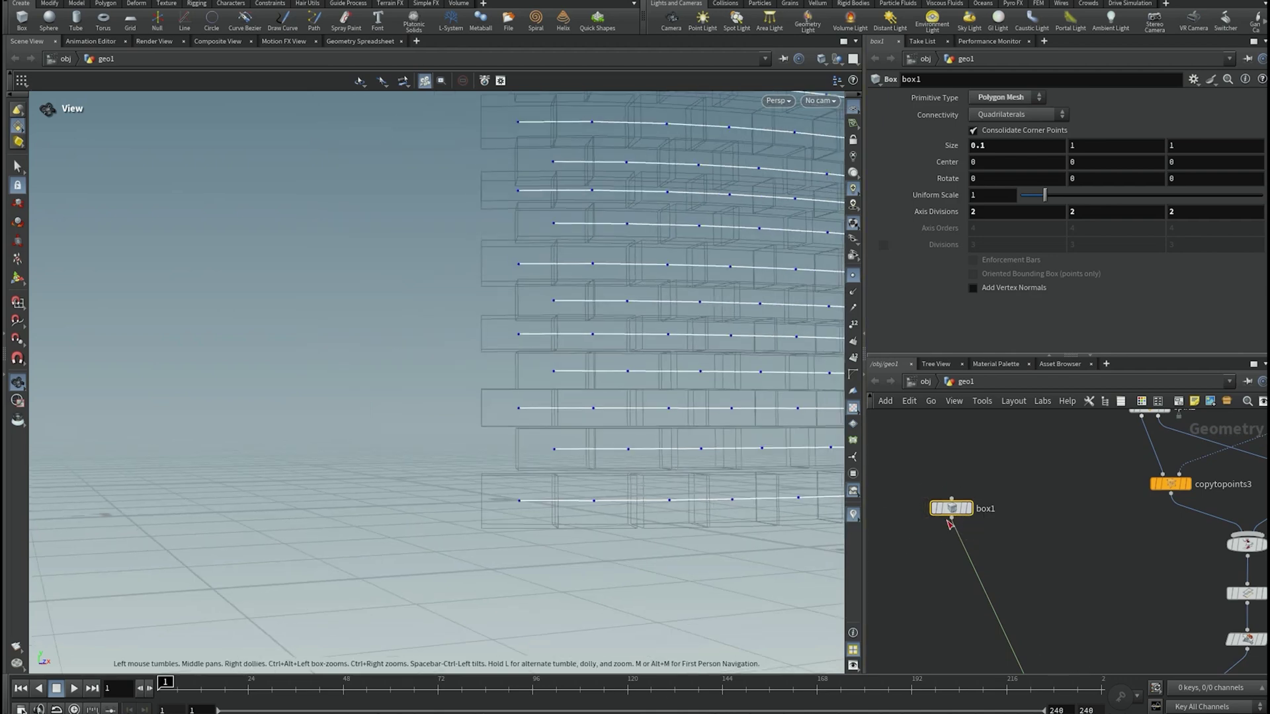
pyautogui.moveTo(968, 516)
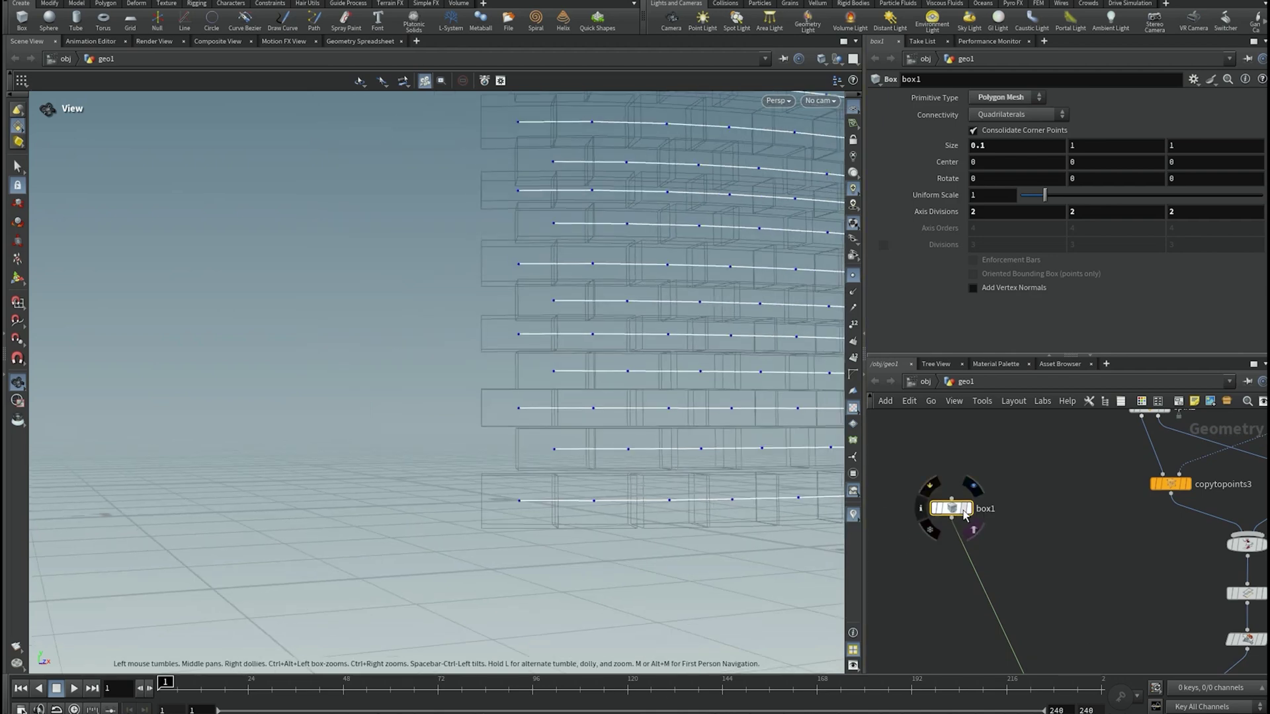
pyautogui.click(972, 528)
pyautogui.moveTo(580, 527); pyautogui.dragTo(615, 520)
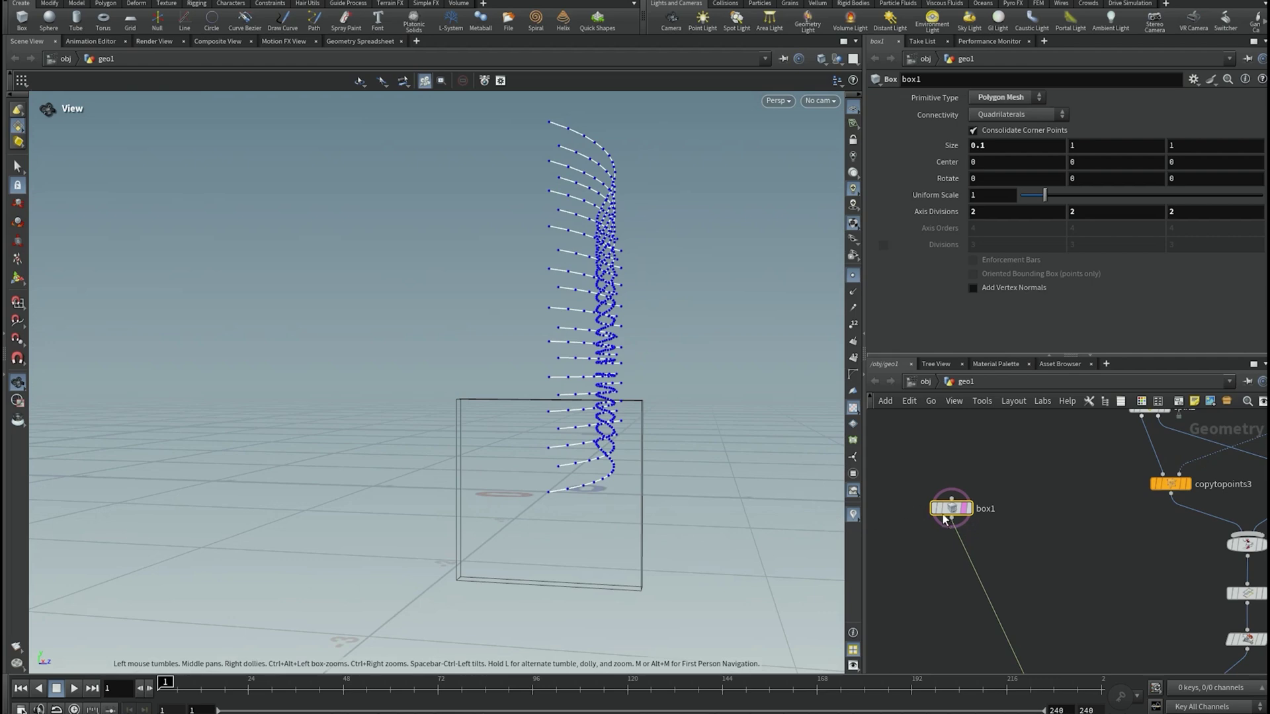
# - Insert a Transform node on the wire between box1 and copytopoints2
pyautogui.press('Tab')
pyautogui.write('tra')
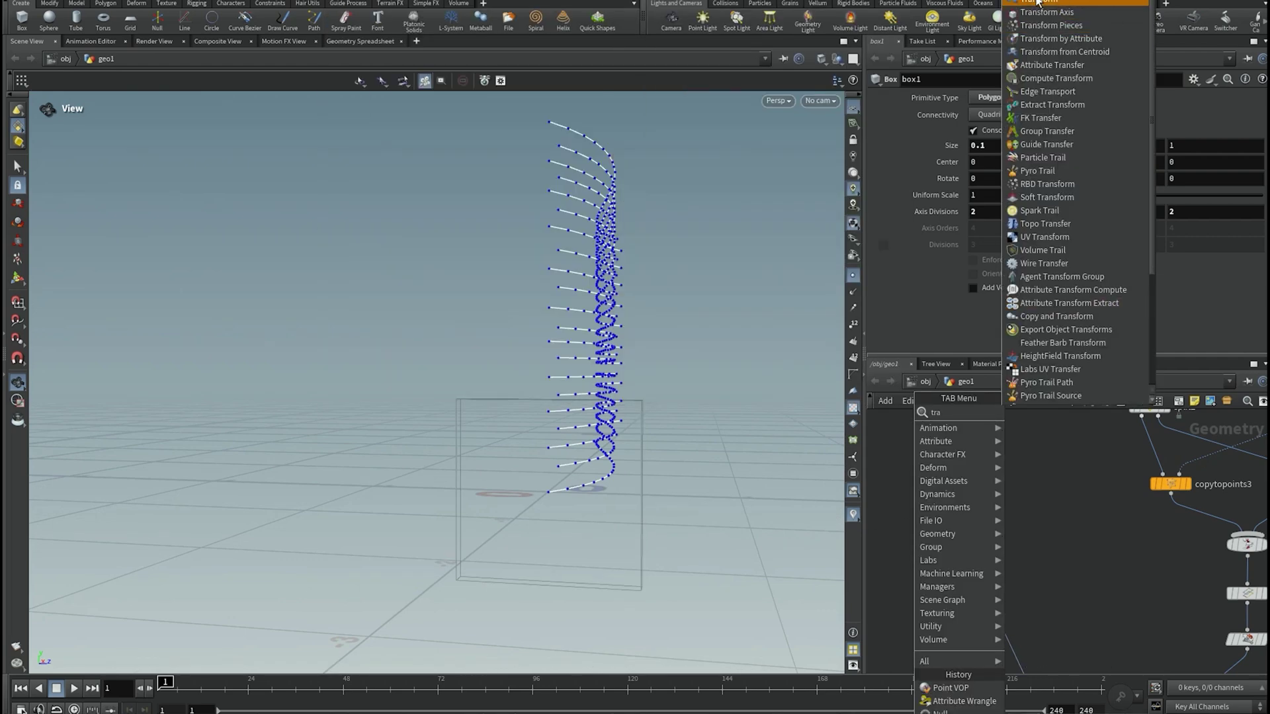
pyautogui.click(1037, 1)
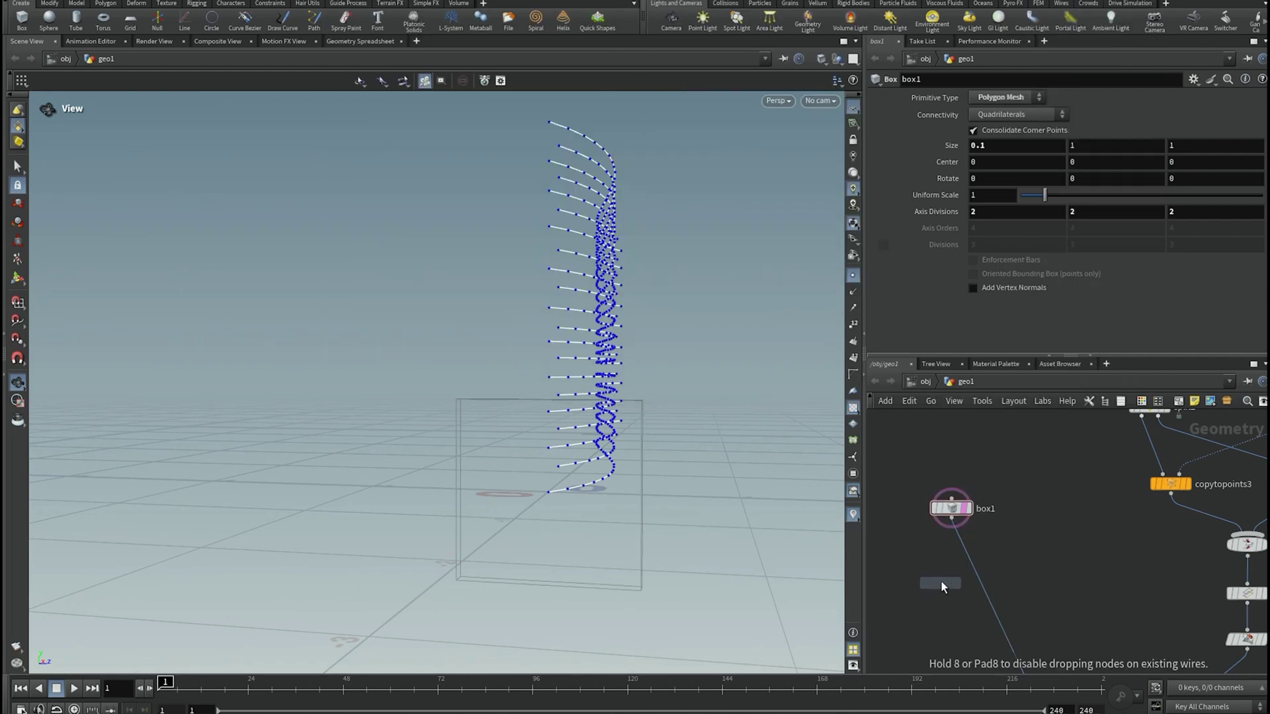
pyautogui.click(954, 563)
pyautogui.moveTo(963, 561); pyautogui.dragTo(958, 555)
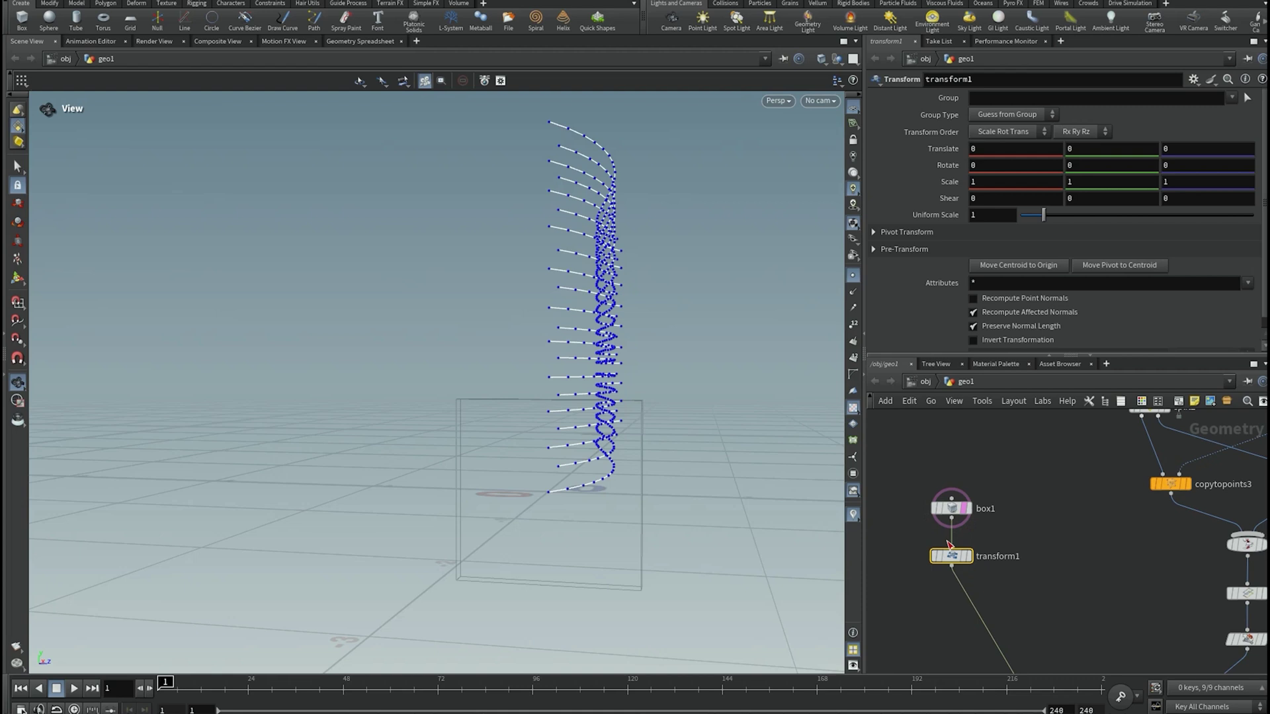
# - Reset box1's size to 1, 1, 1 and set transform1's X scale to 0.1 instead
pyautogui.moveTo(951, 510); pyautogui.dragTo(955, 489)
pyautogui.click(951, 488)
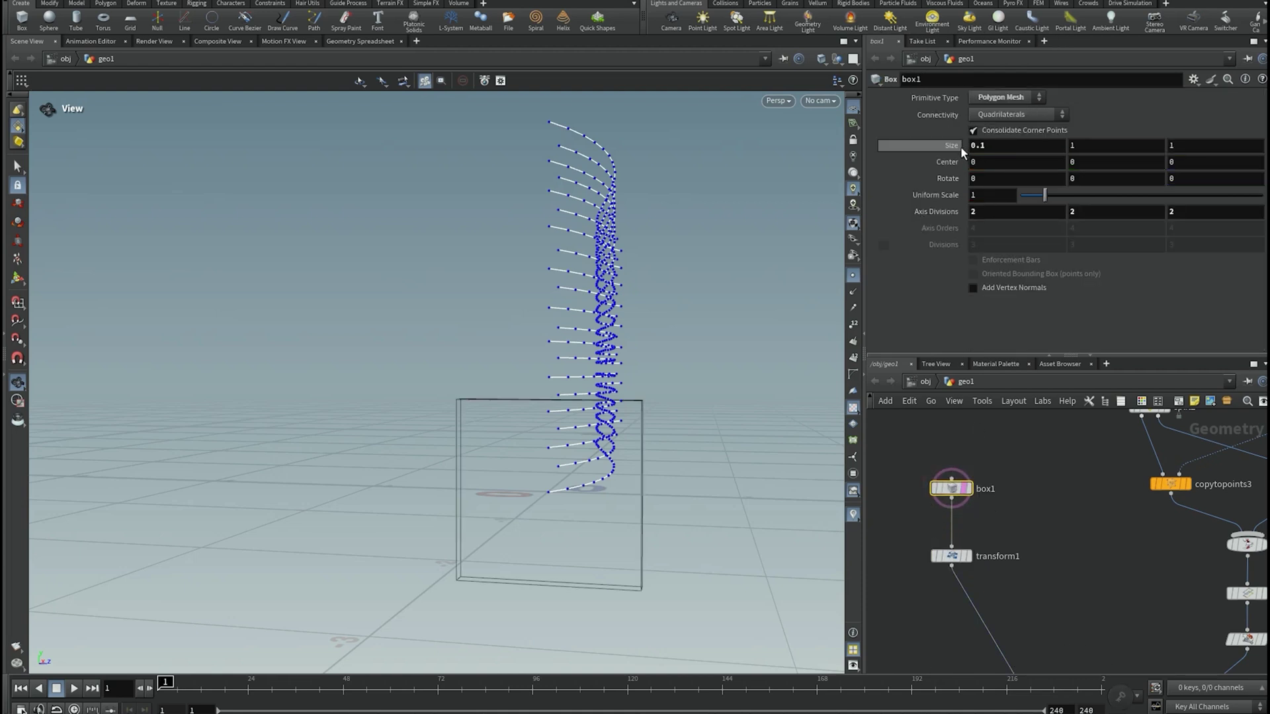
pyautogui.keyDown('ctrl'); pyautogui.middleClick(946, 149); pyautogui.keyUp('ctrl')
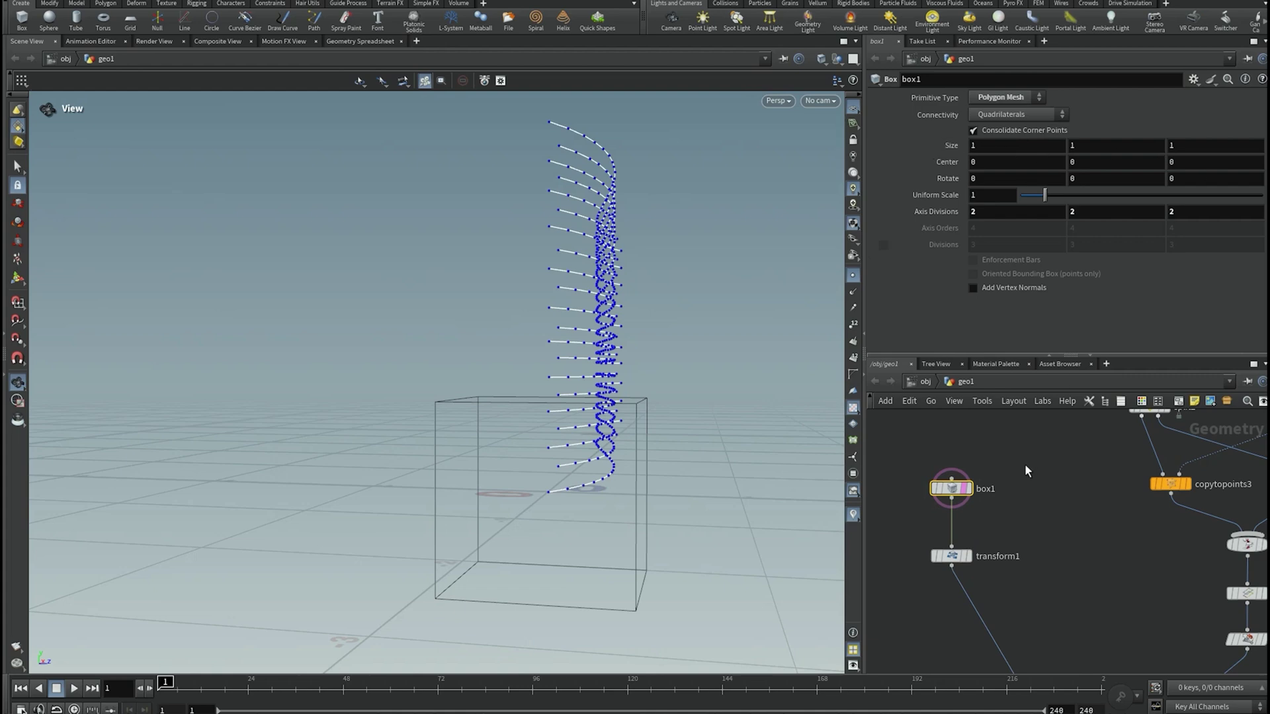
pyautogui.click(951, 556)
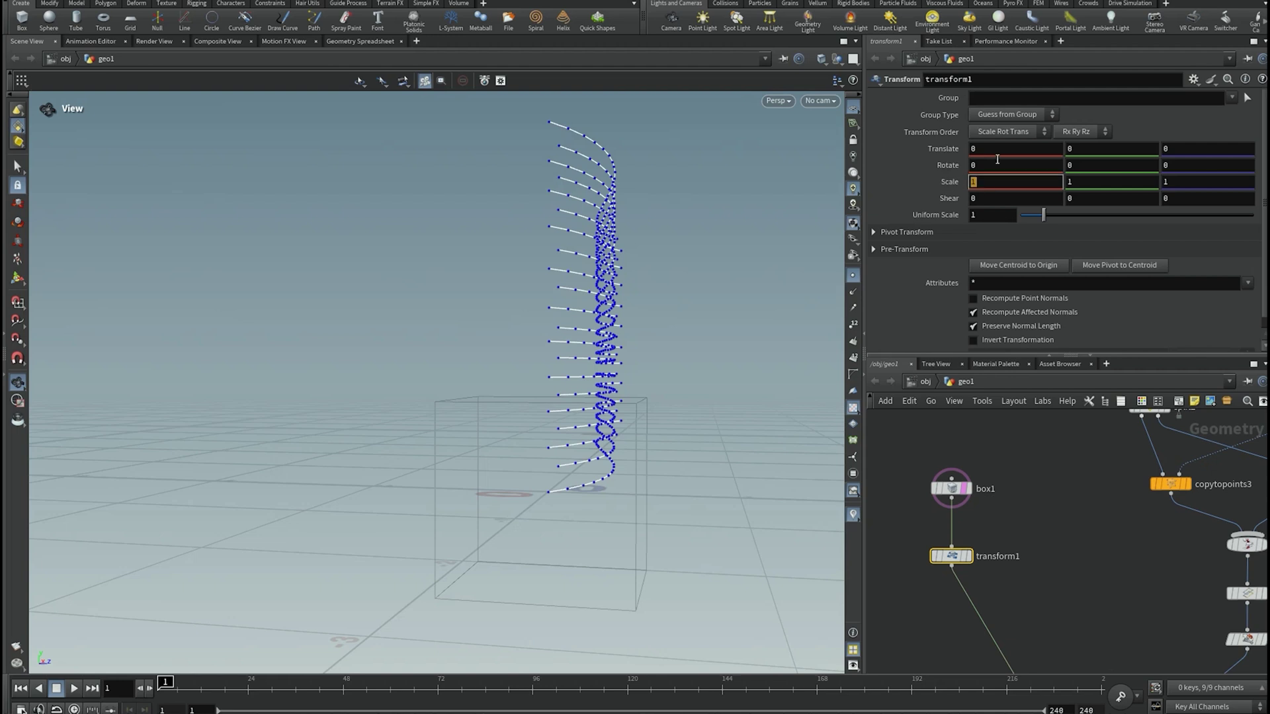
pyautogui.press('Return')
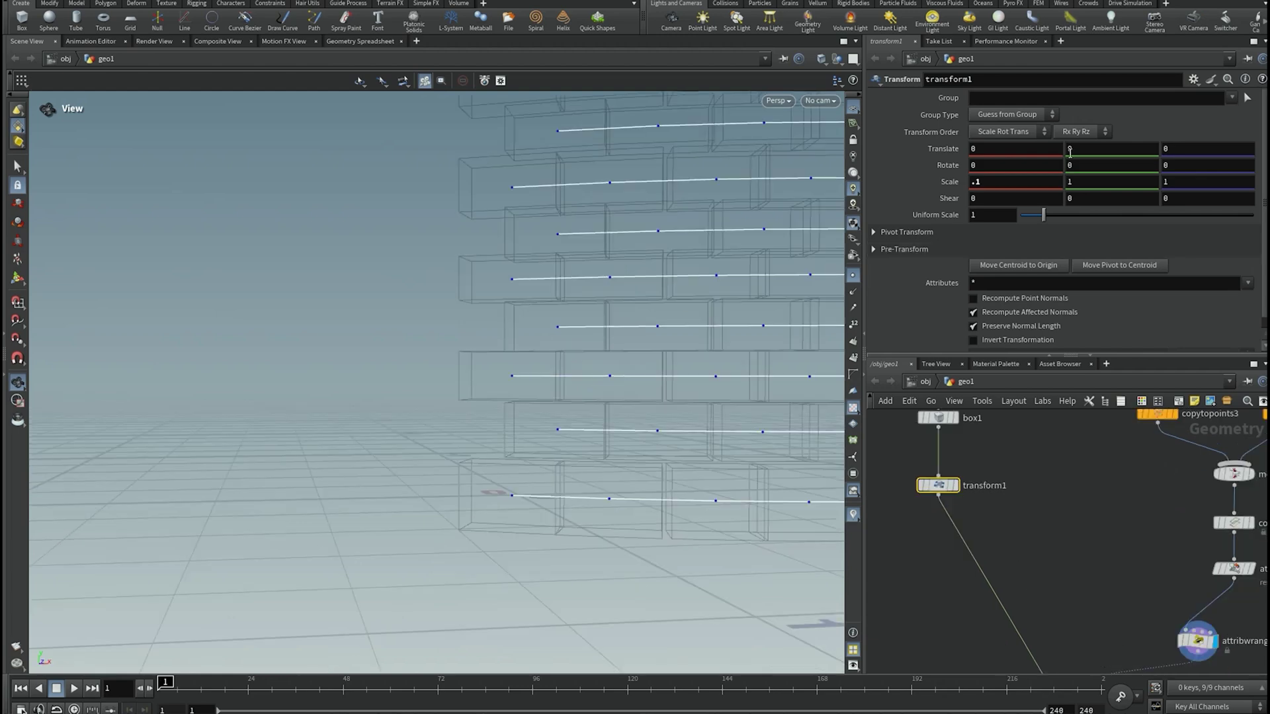
# - Set transform1's Y translate to 0.5 and Z translate to -0.5, aligning the bricks' lower corners with the target points
pyautogui.middleClick(1078, 146)
pyautogui.moveTo(1078, 145); pyautogui.dragTo(1268, 179, button='middle')
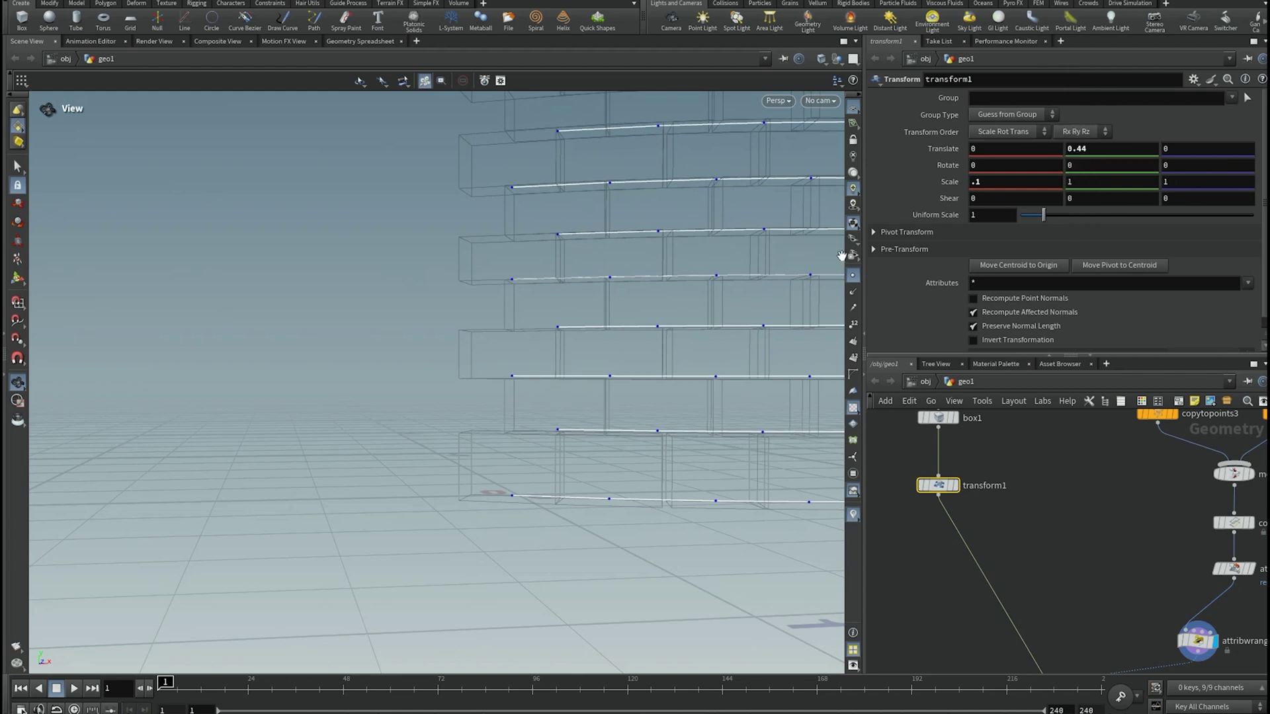
pyautogui.moveTo(564, 431); pyautogui.dragTo(550, 374, button='right')
pyautogui.moveTo(549, 375); pyautogui.dragTo(503, 485)
pyautogui.moveTo(503, 485); pyautogui.dragTo(590, 322, button='middle')
pyautogui.moveTo(1102, 149); pyautogui.dragTo(1149, 185, button='middle')
pyautogui.moveTo(508, 441); pyautogui.dragTo(503, 369)
pyautogui.moveTo(1175, 150); pyautogui.dragTo(365, 393, button='middle')
pyautogui.moveTo(366, 393); pyautogui.dragTo(494, 238, button='right')
pyautogui.moveTo(494, 238); pyautogui.dragTo(510, 316)
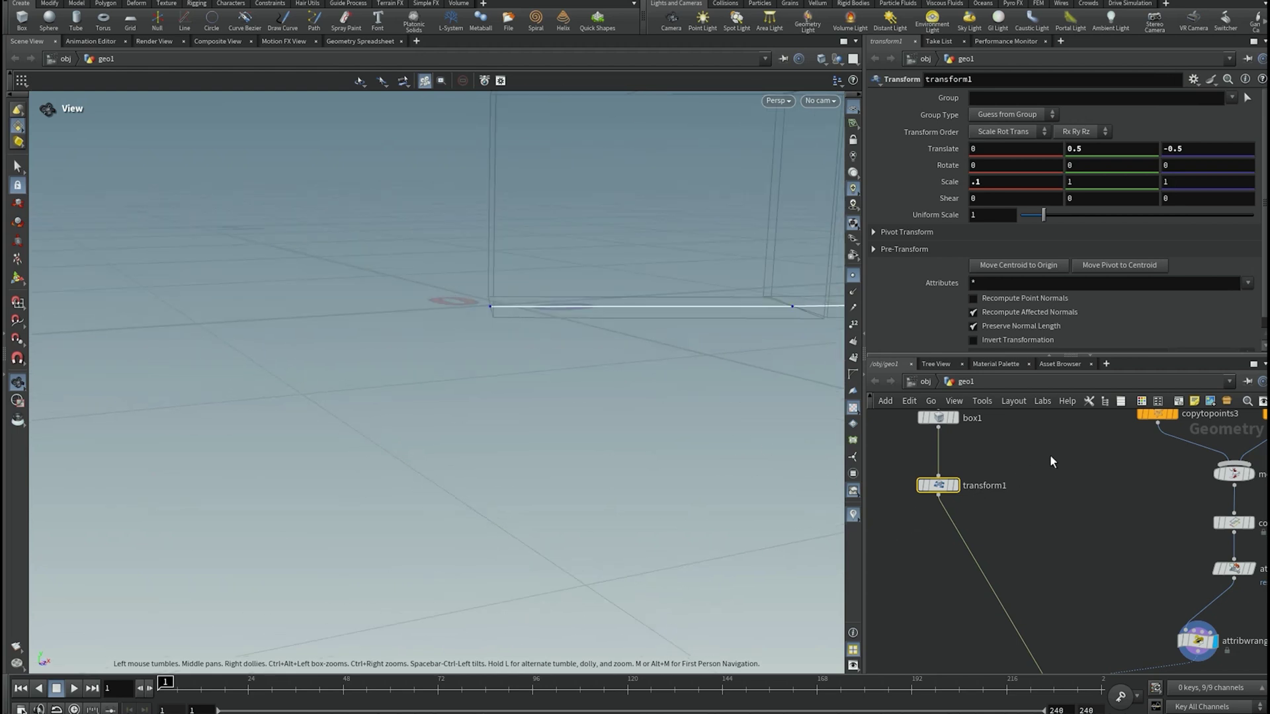
# - Display transform1 and examine the box's lower corner relative to the origin
pyautogui.moveTo(1031, 471); pyautogui.dragTo(1041, 521, button='middle')
pyautogui.click(964, 535)
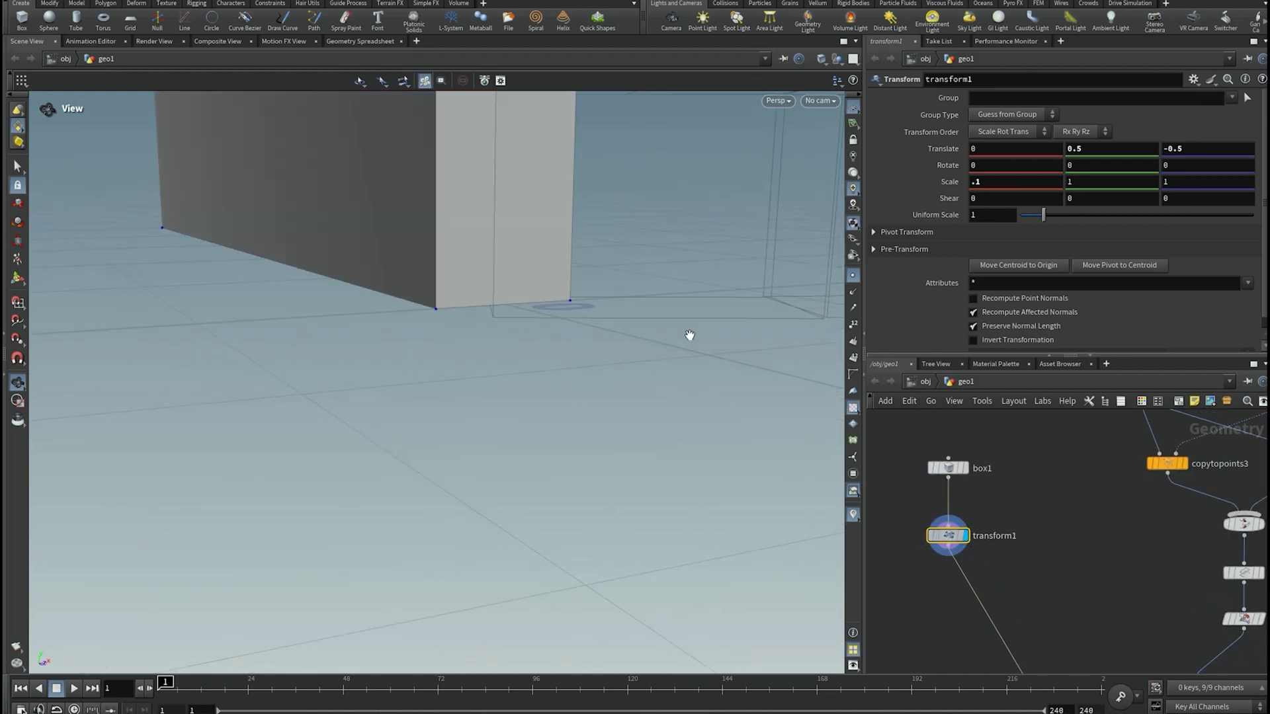
pyautogui.moveTo(479, 281); pyautogui.dragTo(419, 223)
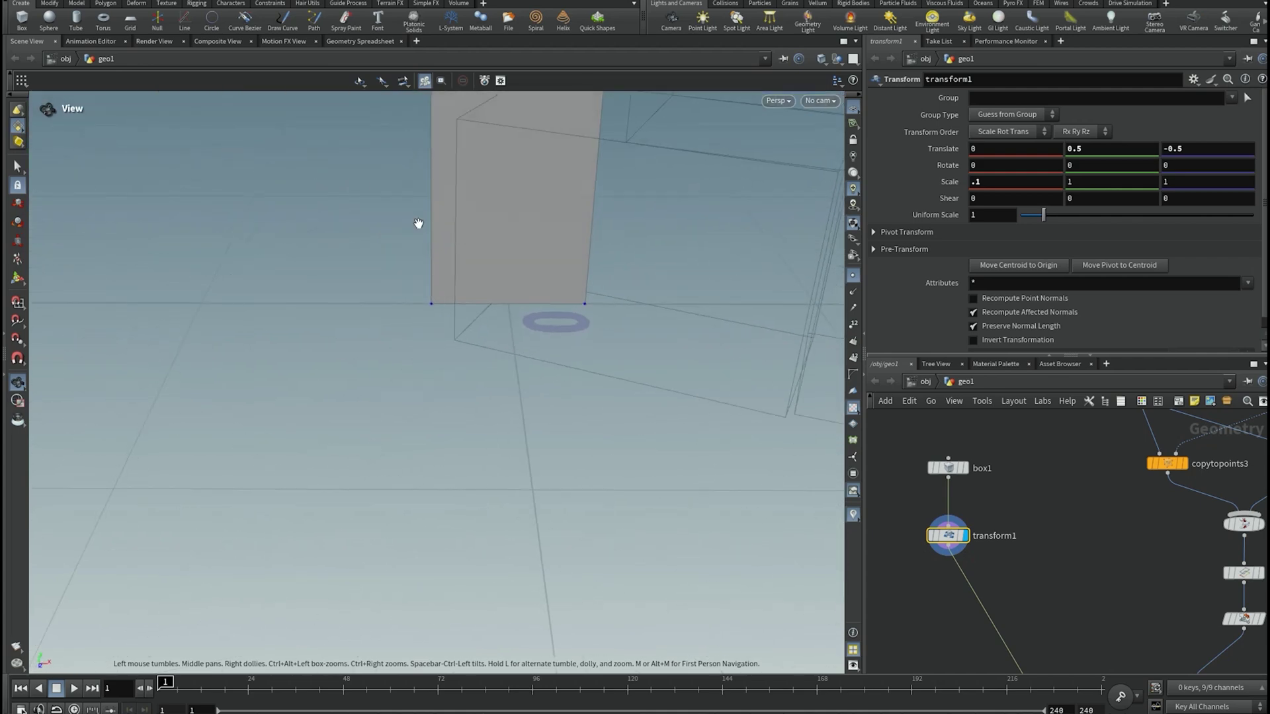
pyautogui.moveTo(516, 295)
pyautogui.mouseDown()
pyautogui.moveTo(688, 221)
pyautogui.moveTo(660, 247)
pyautogui.moveTo(483, 288)
pyautogui.moveTo(369, 383)
pyautogui.moveTo(504, 289)
pyautogui.mouseUp()
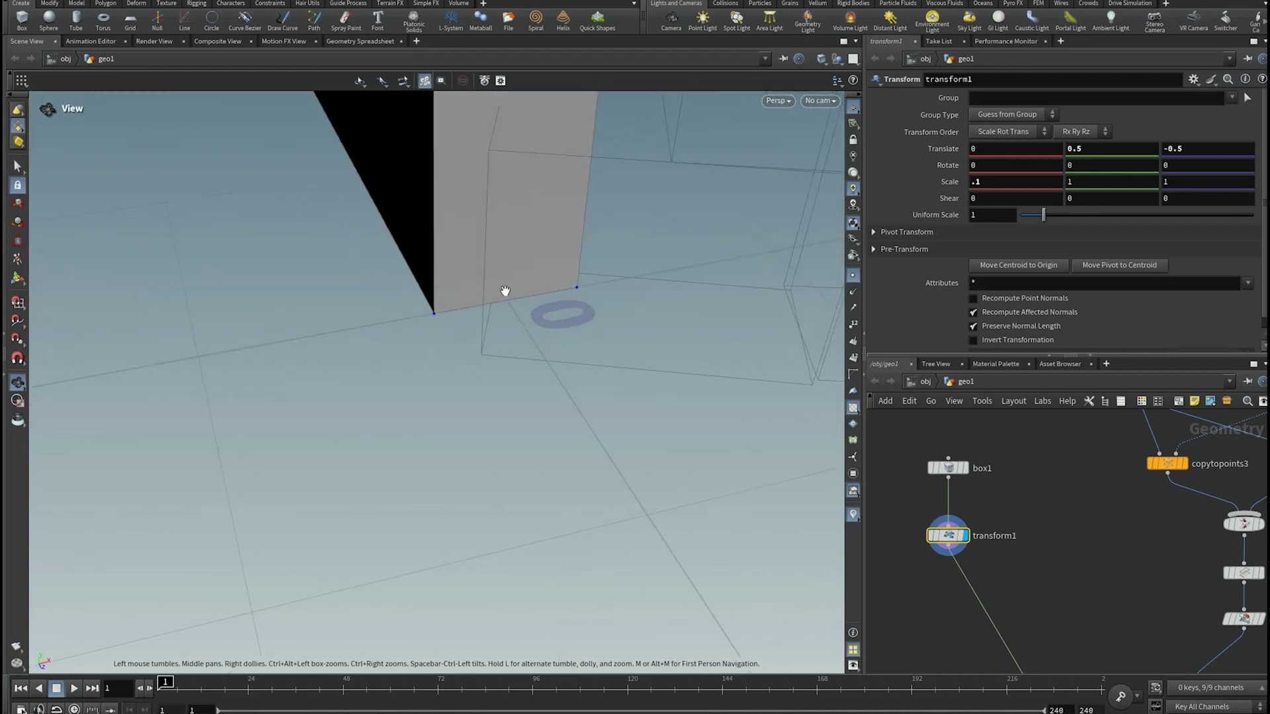
pyautogui.moveTo(522, 357); pyautogui.dragTo(549, 351)
# - Display copytopoints2 without its template overlay and hide the point markers to show the whole brick wall
pyautogui.moveTo(1028, 476); pyautogui.dragTo(956, 309, button='middle')
pyautogui.moveTo(1006, 583)
pyautogui.click(1018, 604)
pyautogui.click(1014, 584)
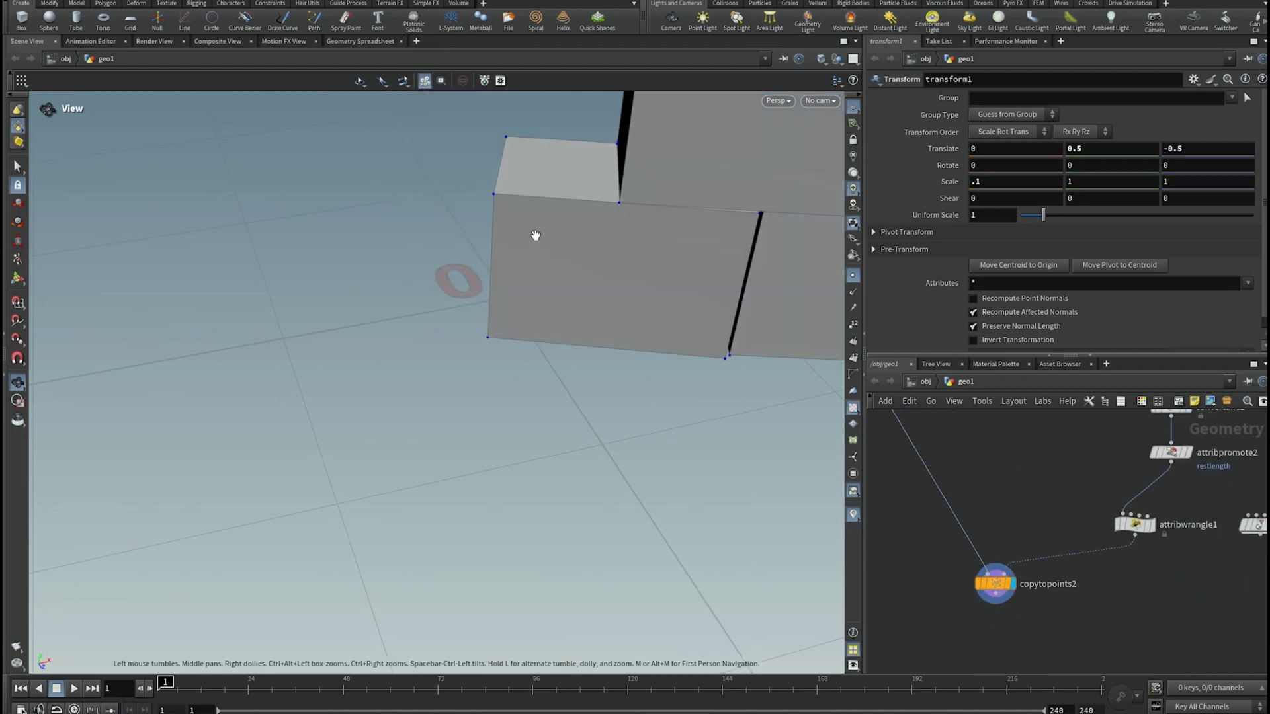
pyautogui.scroll(-5, 537, 235)
pyautogui.moveTo(585, 213); pyautogui.dragTo(590, 135)
pyautogui.scroll(-4, 589, 135)
pyautogui.moveTo(706, 175); pyautogui.dragTo(437, 351, button='middle')
pyautogui.scroll(-5, 605, 236)
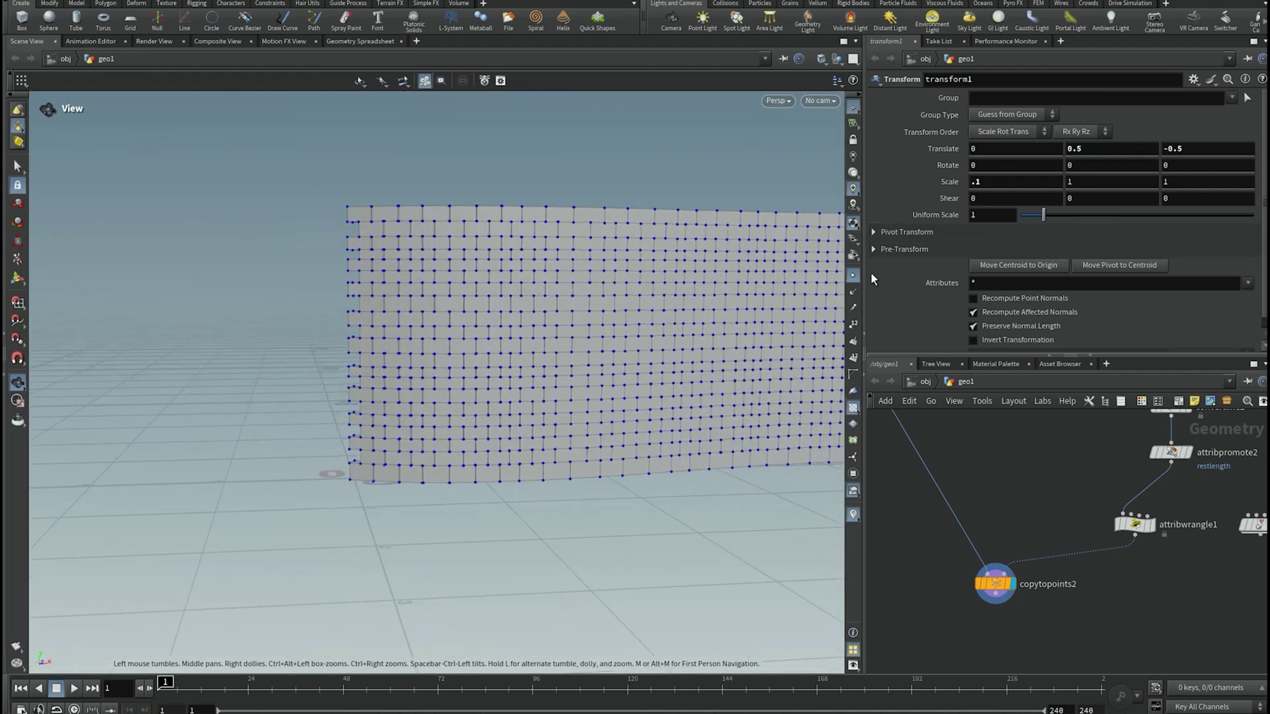
pyautogui.click(854, 276)
pyautogui.scroll(3, 568, 343)
pyautogui.moveTo(507, 304); pyautogui.dragTo(427, 332, button='middle')
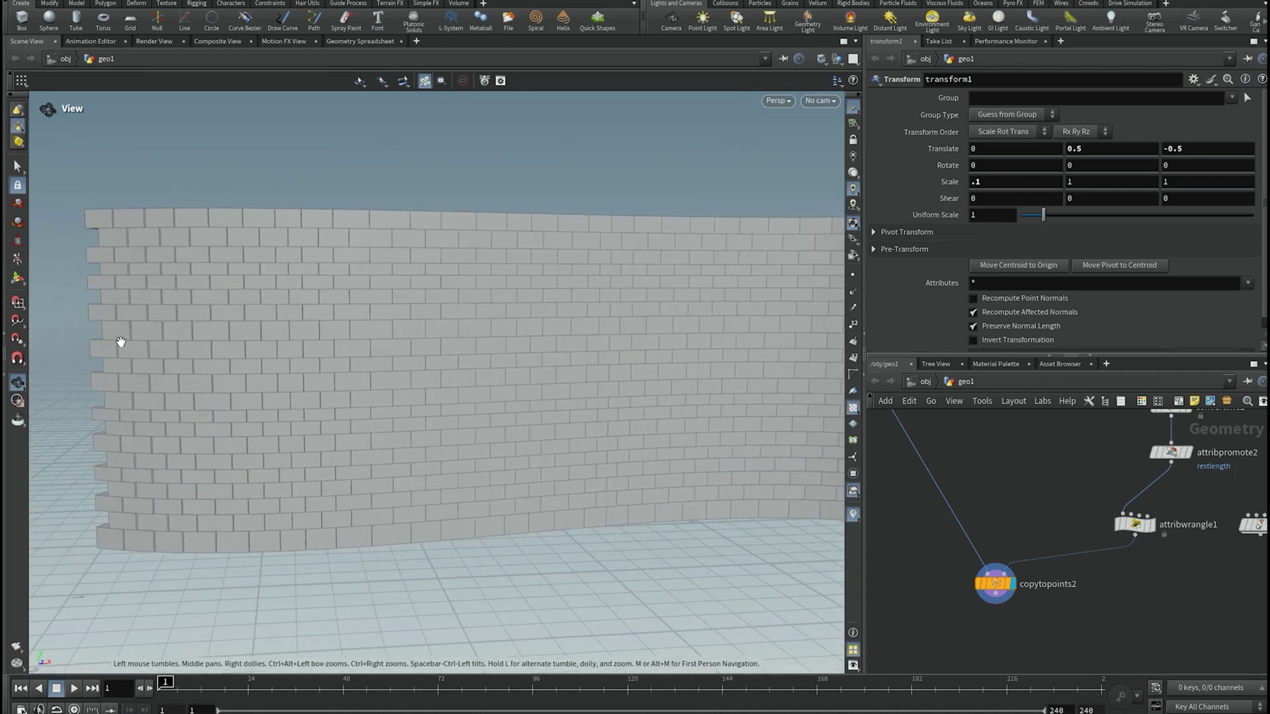
# - Examine the brick joints up close and the wall's overall shape for gaps and overlaps
pyautogui.scroll(4, 246, 479)
pyautogui.moveTo(272, 388); pyautogui.dragTo(422, 405, button='middle')
pyautogui.scroll(4, 436, 393)
pyautogui.scroll(5, 463, 344)
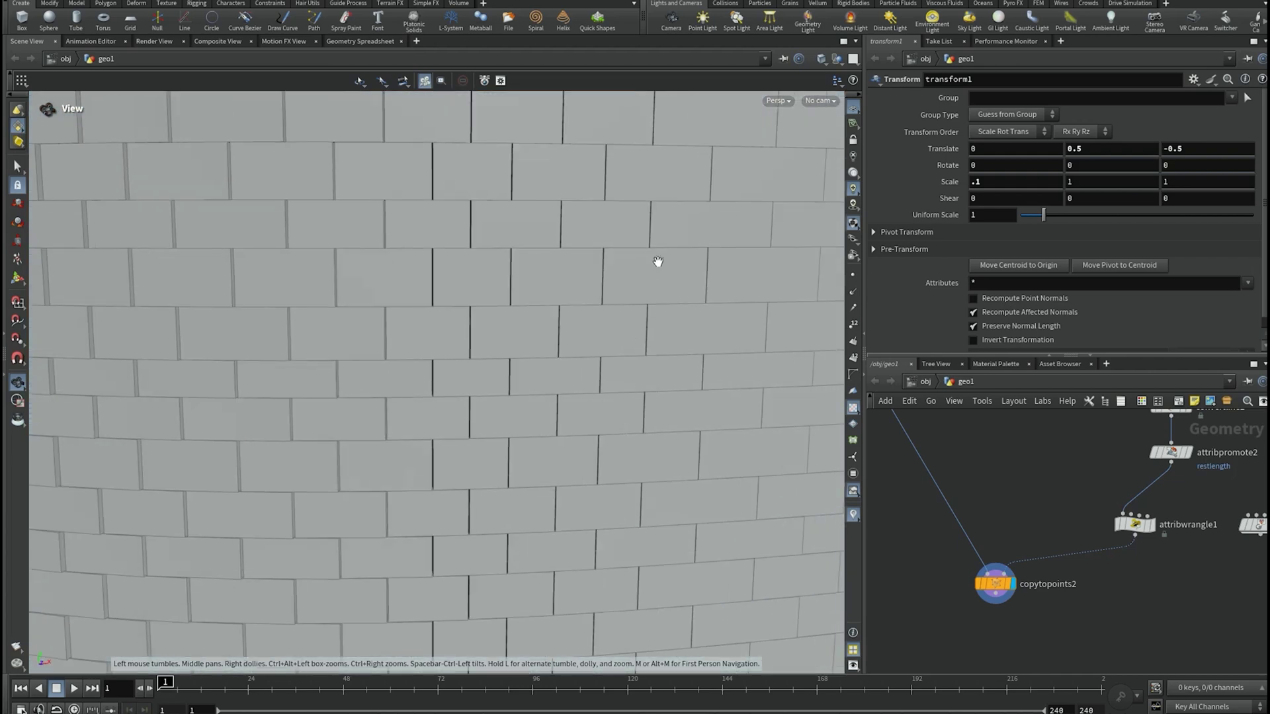
pyautogui.scroll(-8, 397, 556)
pyautogui.moveTo(550, 558); pyautogui.dragTo(366, 476)
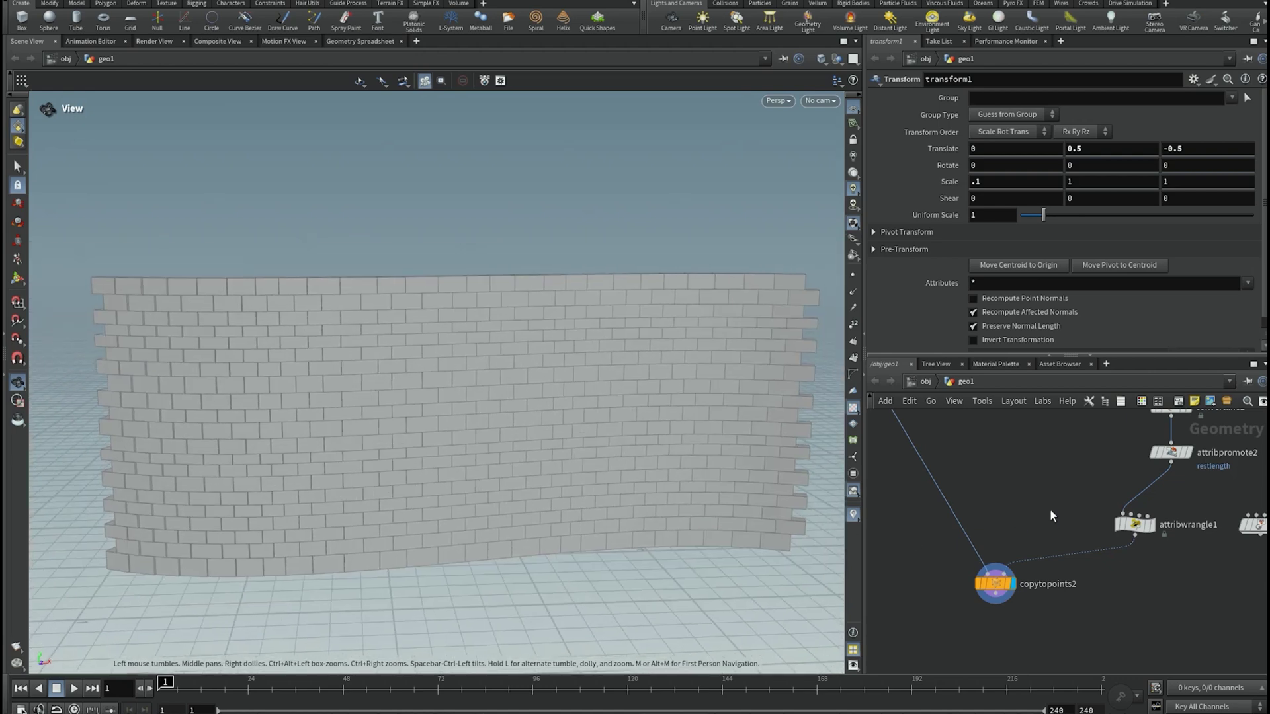
pyautogui.scroll(1, 1050, 511)
pyautogui.scroll(-2, 1148, 571)
# - Connect attribpromote2's output to the first input of pointvop3, beside the existing attribwrangle1 branch
pyautogui.moveTo(1148, 571); pyautogui.dragTo(1075, 583, button='middle')
pyautogui.moveTo(1100, 558); pyautogui.dragTo(1224, 510)
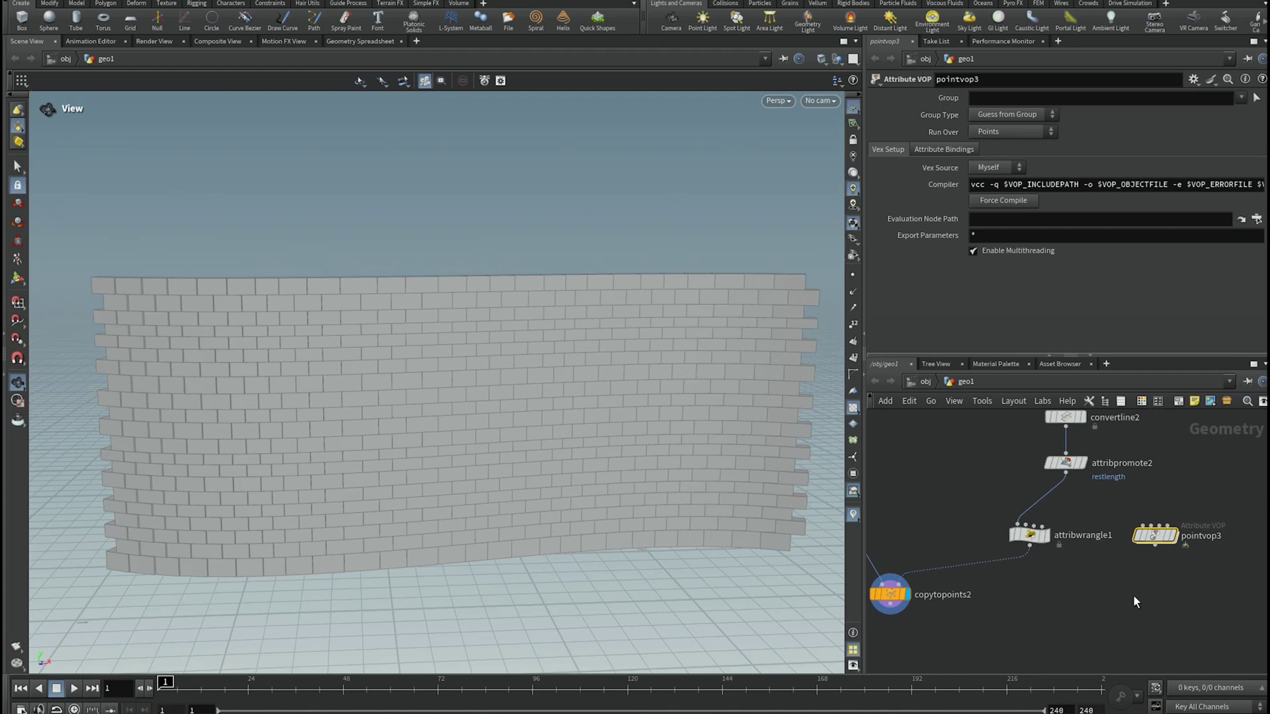
pyautogui.moveTo(1134, 601); pyautogui.dragTo(1141, 598, button='middle')
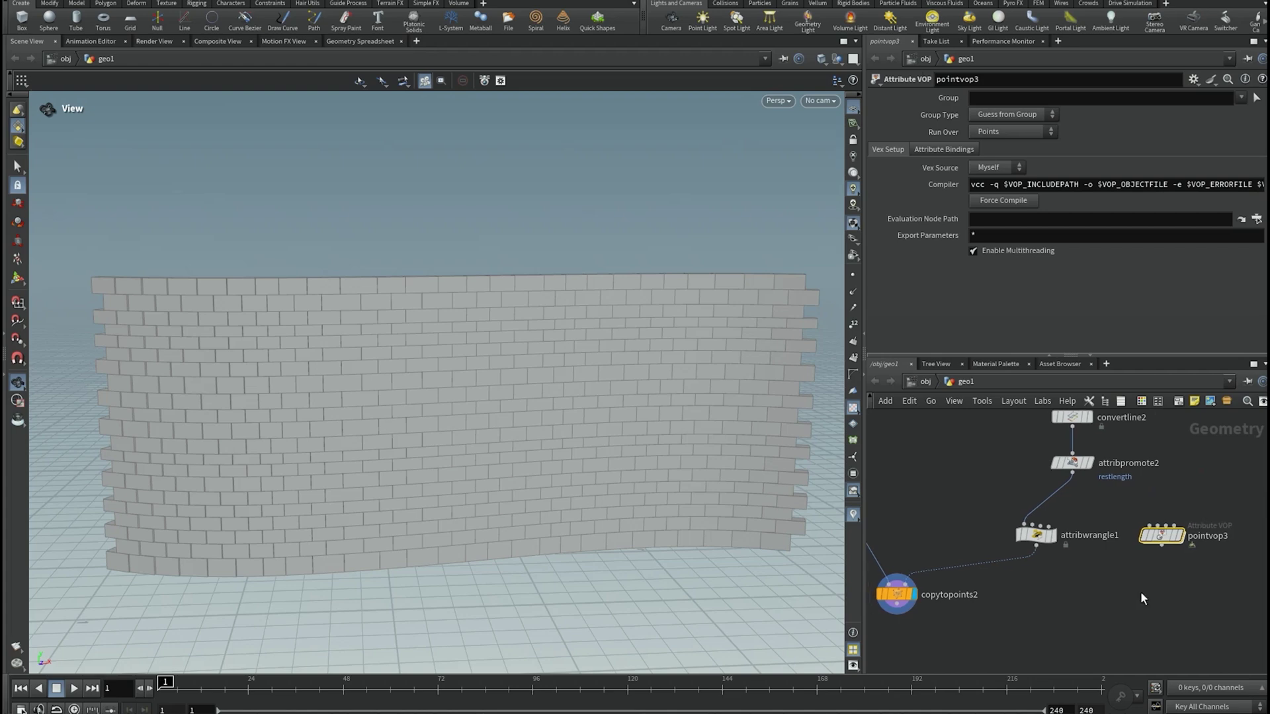
pyautogui.click(1035, 533)
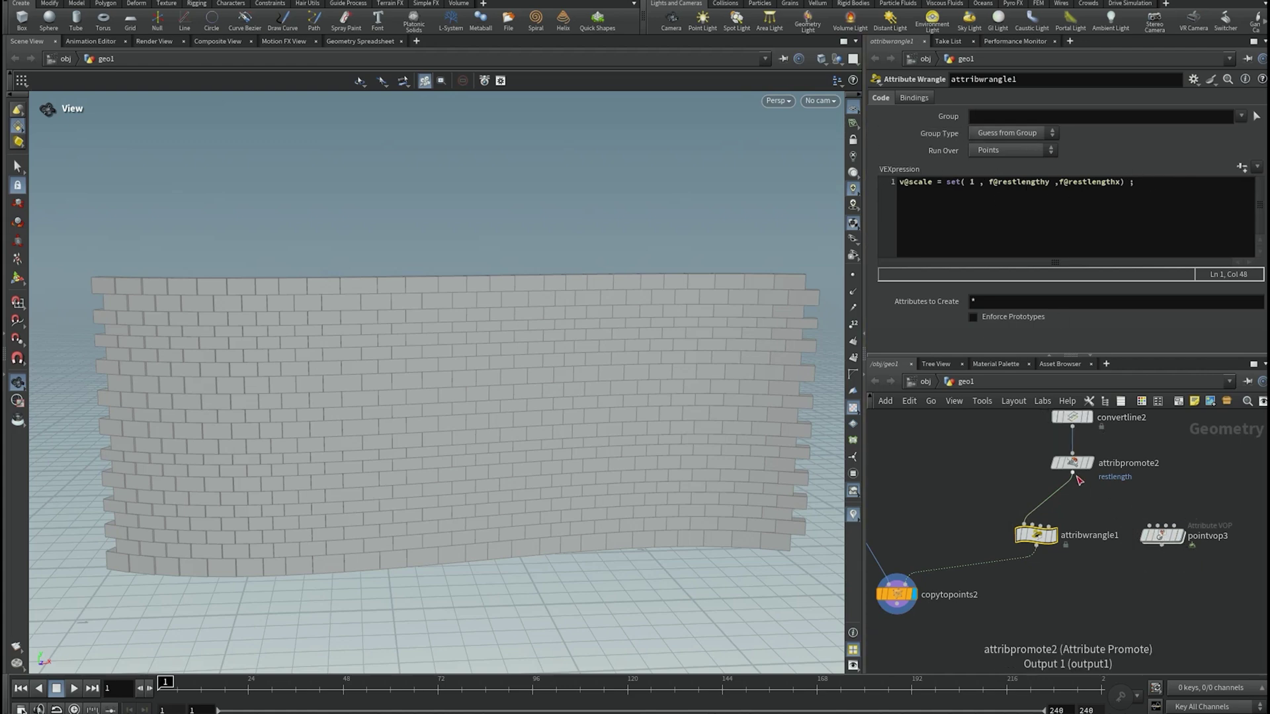
pyautogui.moveTo(1073, 474); pyautogui.dragTo(1140, 527)
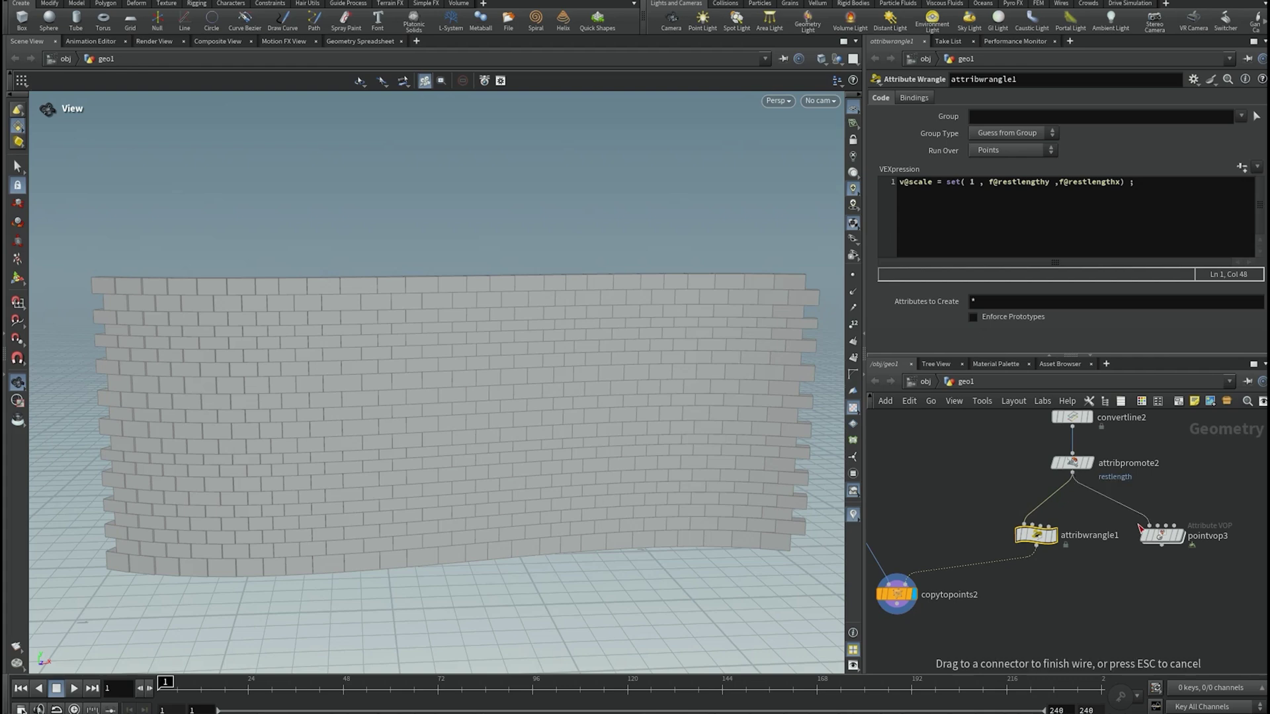
pyautogui.click(1140, 528)
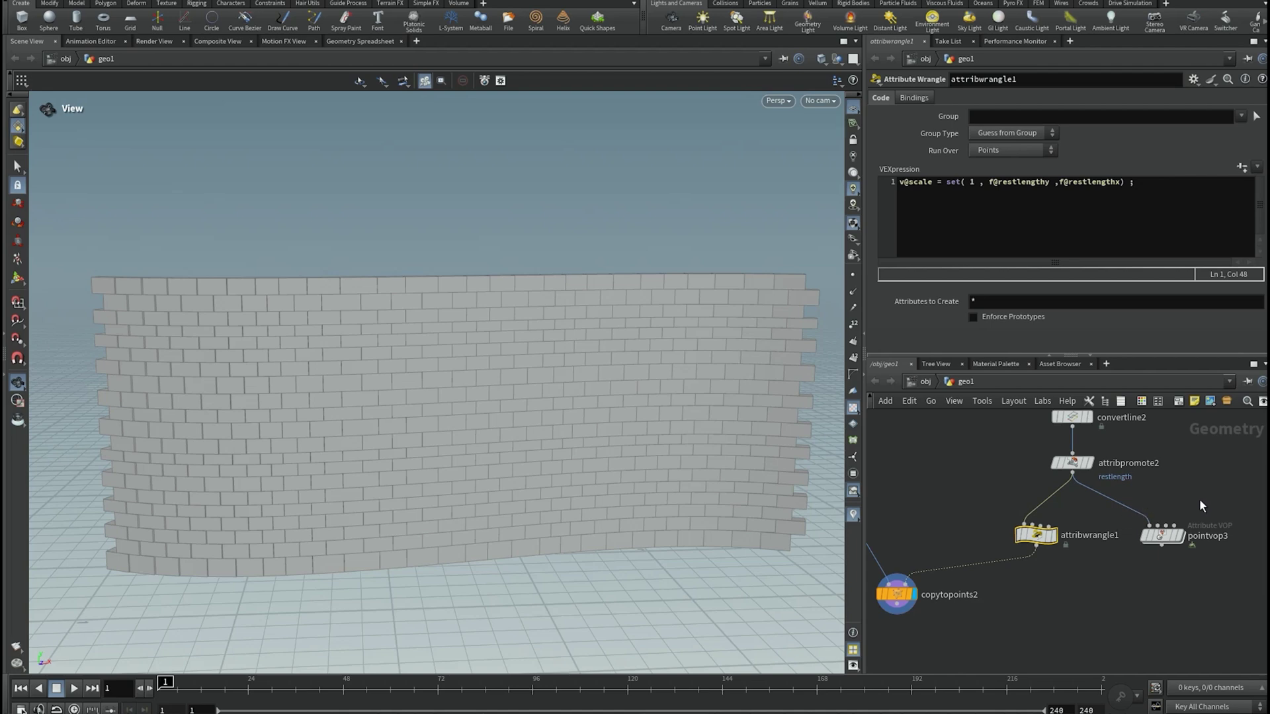
# - Display pointvop3 and enter its VOP network with the geometry spreadsheet shown for its point attributes
pyautogui.moveTo(990, 489); pyautogui.dragTo(1095, 590)
pyautogui.scroll(2, 1184, 539)
pyautogui.click(1165, 534)
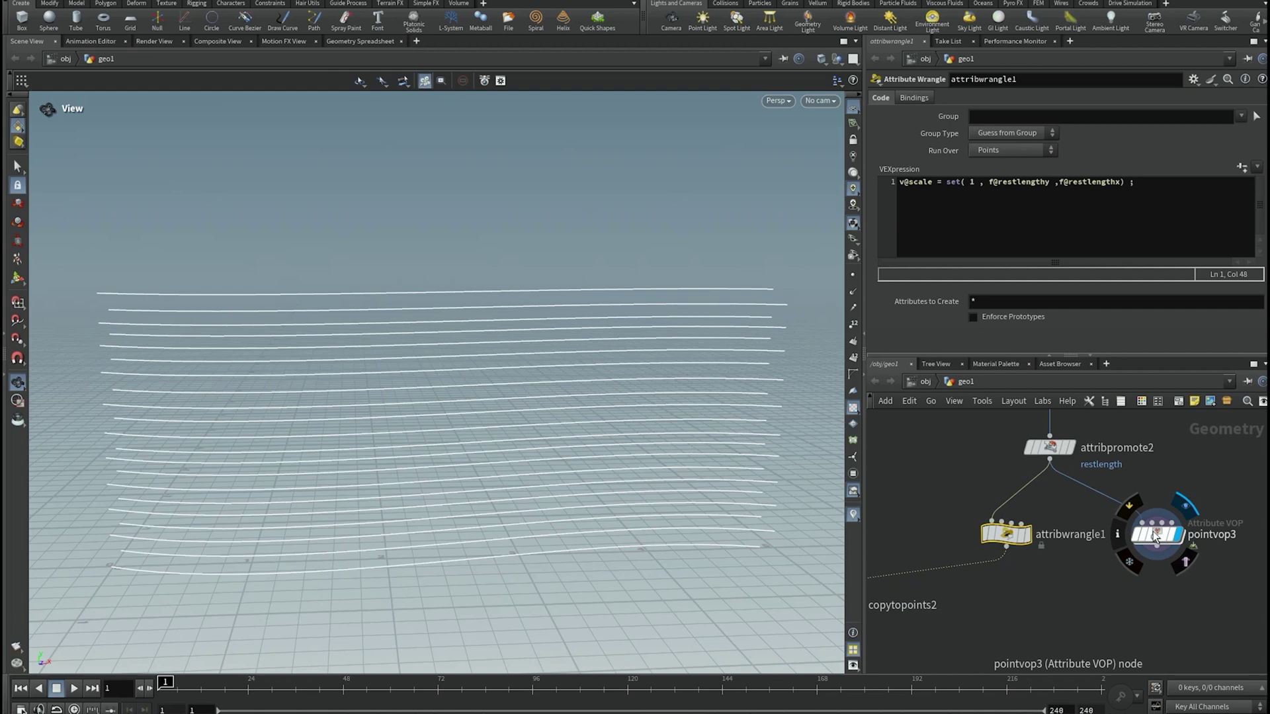
pyautogui.doubleClick(1154, 534)
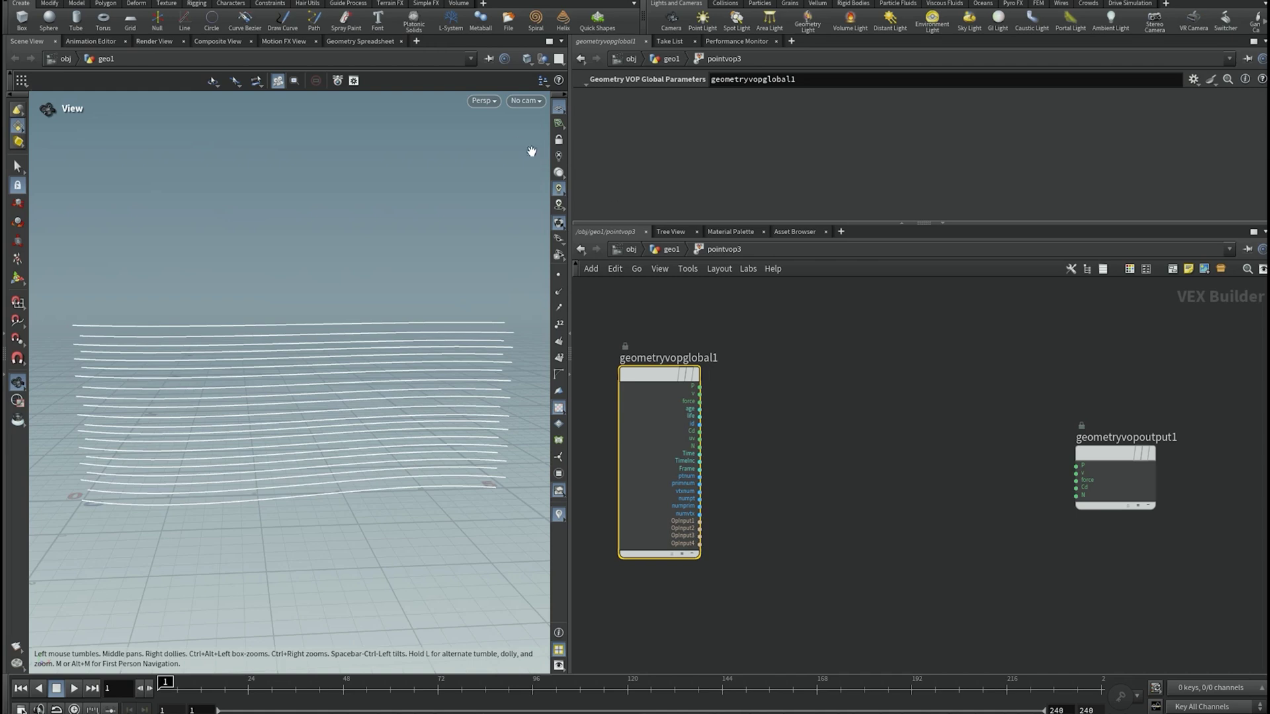
pyautogui.click(343, 43)
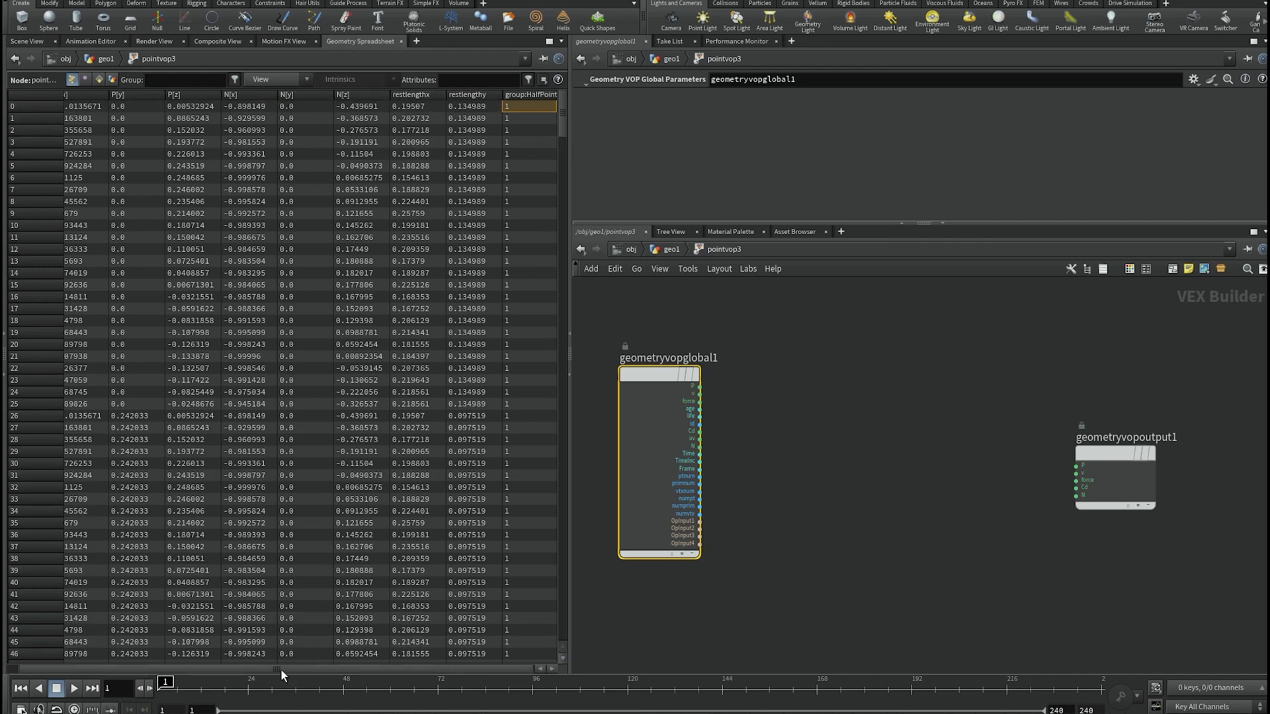
pyautogui.scroll(2, 683, 580)
pyautogui.scroll(-2, 683, 580)
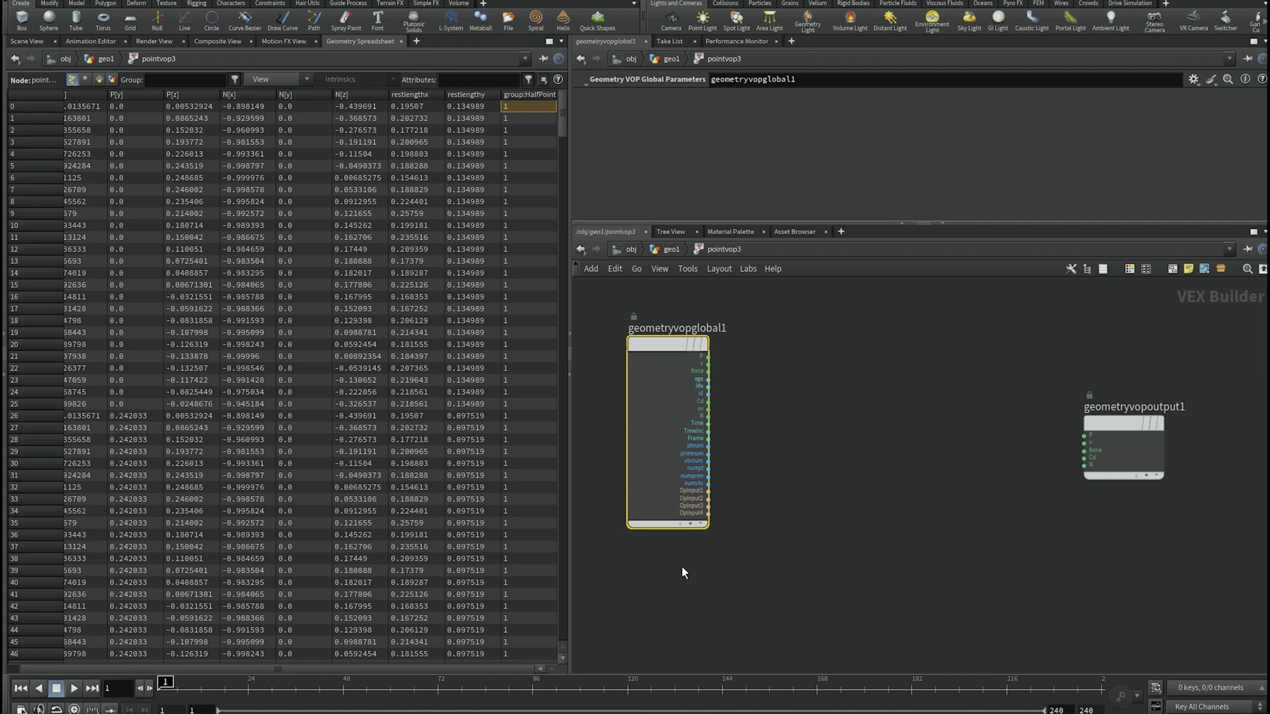
pyautogui.press('Tab')
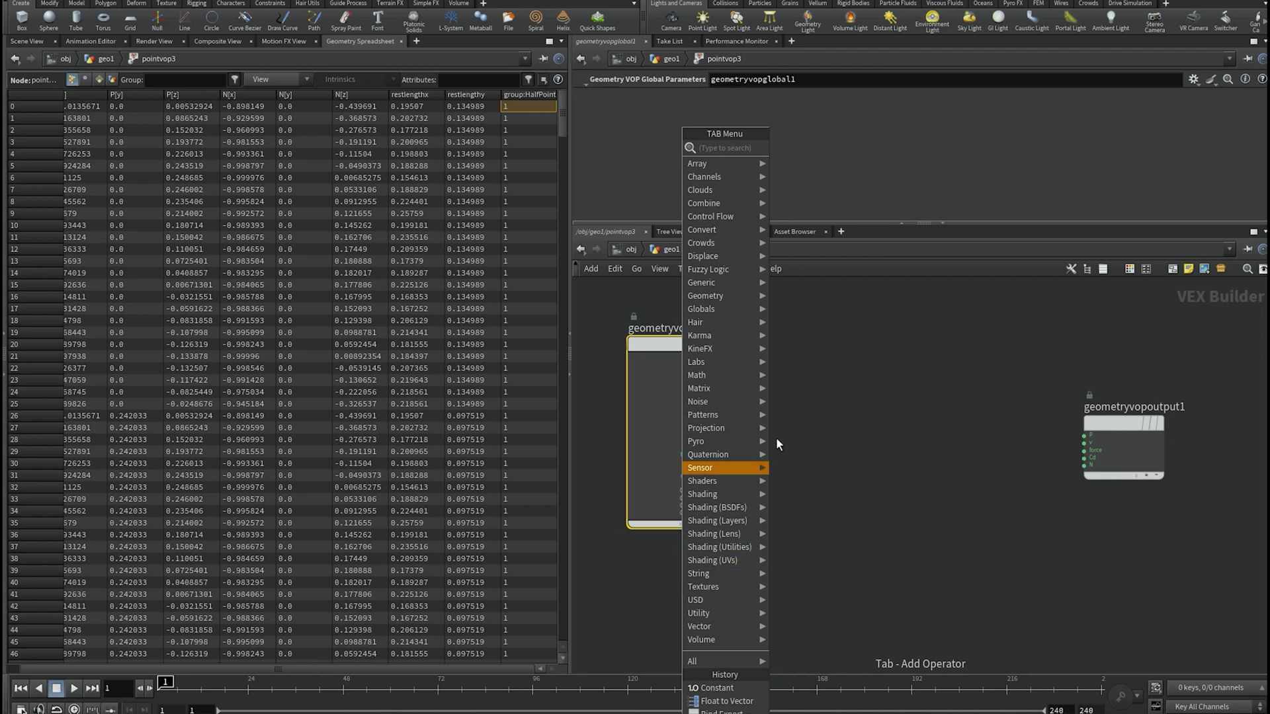
pyautogui.click(809, 431)
pyautogui.scroll(2, 728, 374)
pyautogui.scroll(-1, 733, 374)
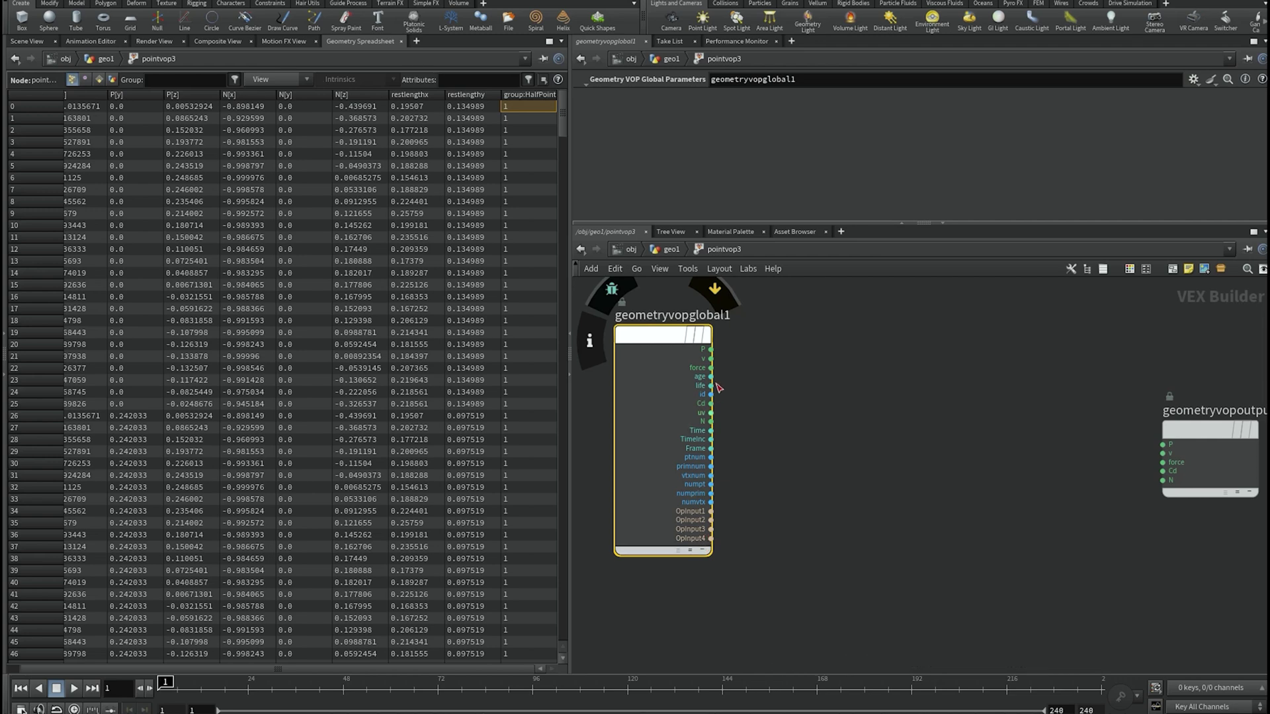
pyautogui.scroll(-2, 689, 554)
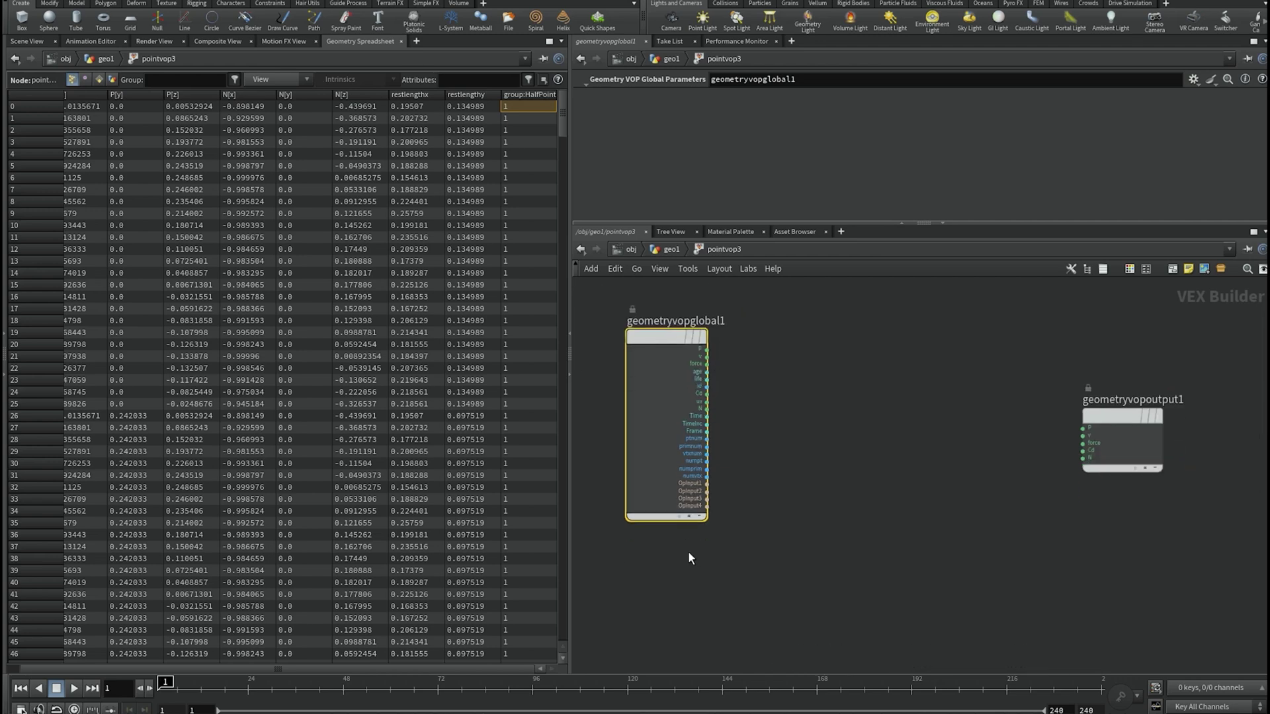
# - Add a Bind node directly below geometryvopglobal1
pyautogui.press('Tab')
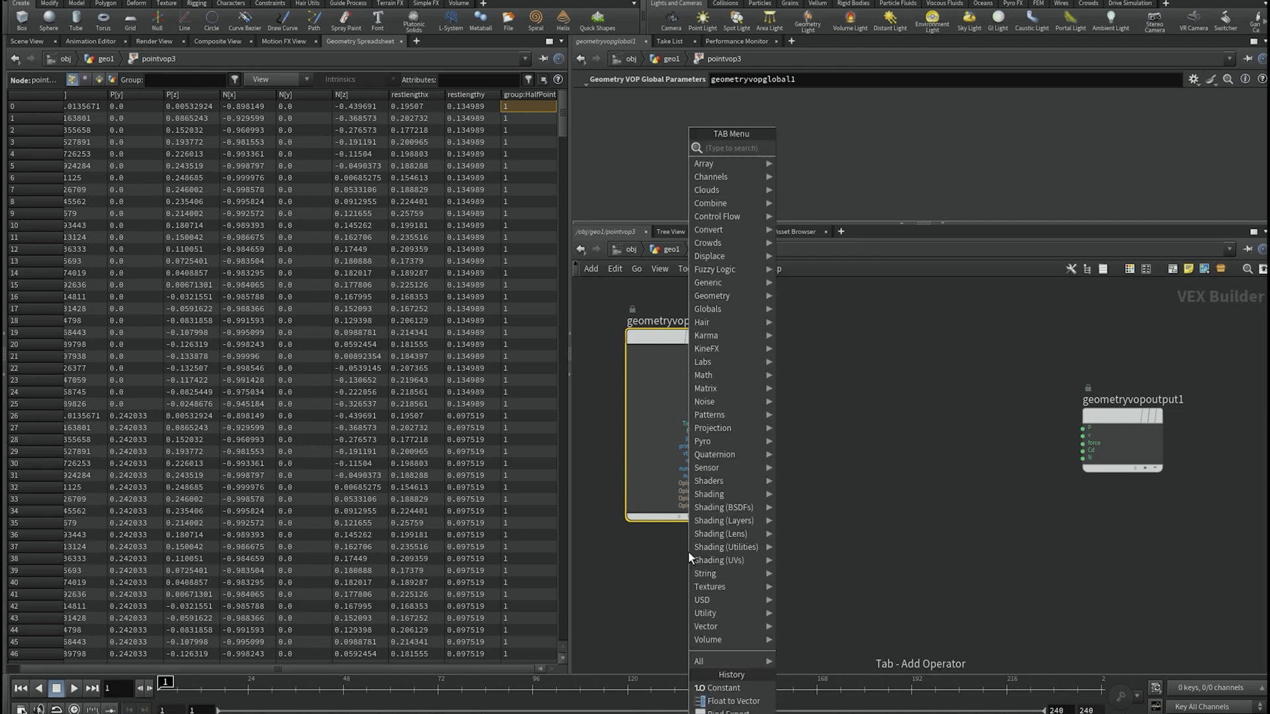
pyautogui.write('bi')
pyautogui.click(785, 161)
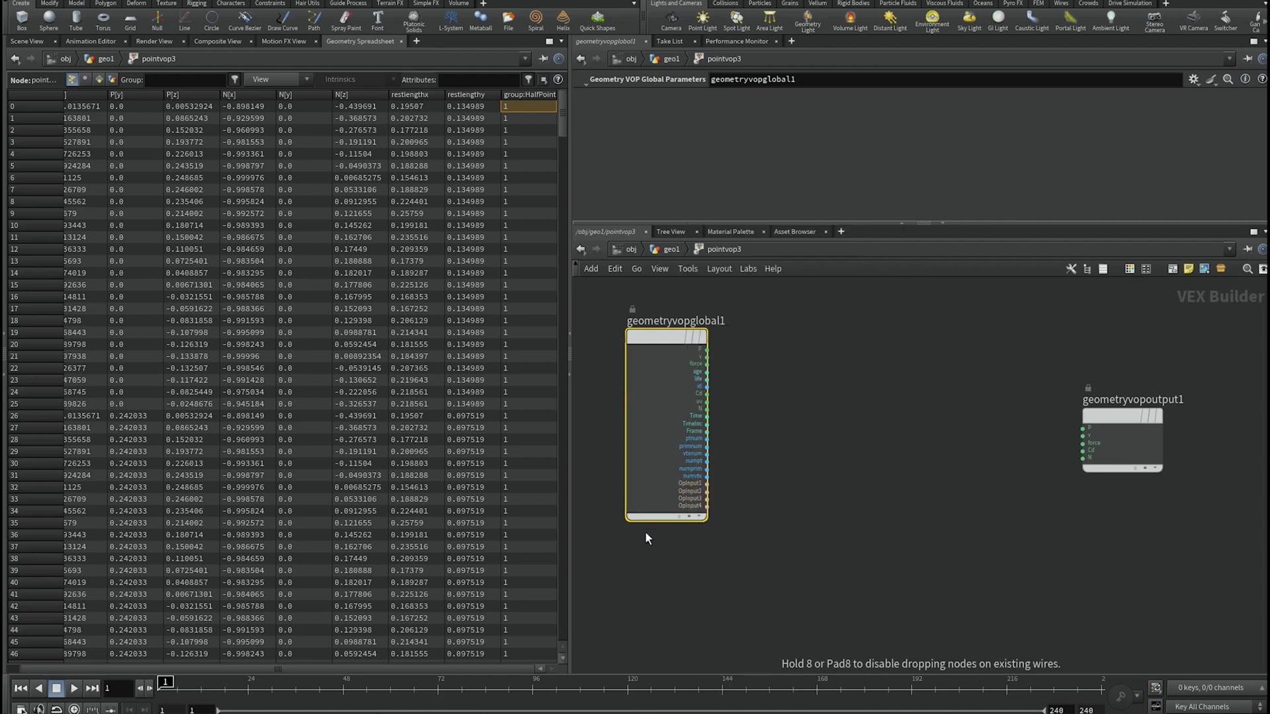
pyautogui.click(671, 559)
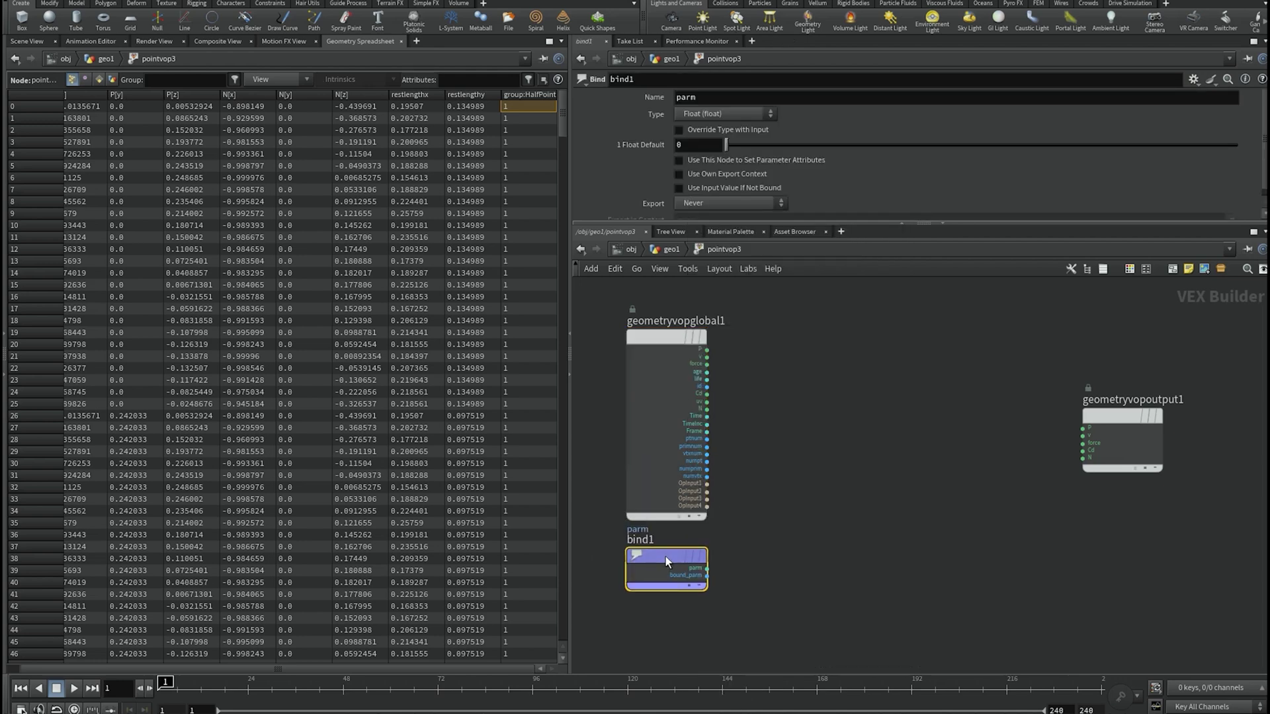
# - Copy the new attribute name from attribpromote2 and set bind1's name in pointvop3 to restlengthx
pyautogui.click(673, 248)
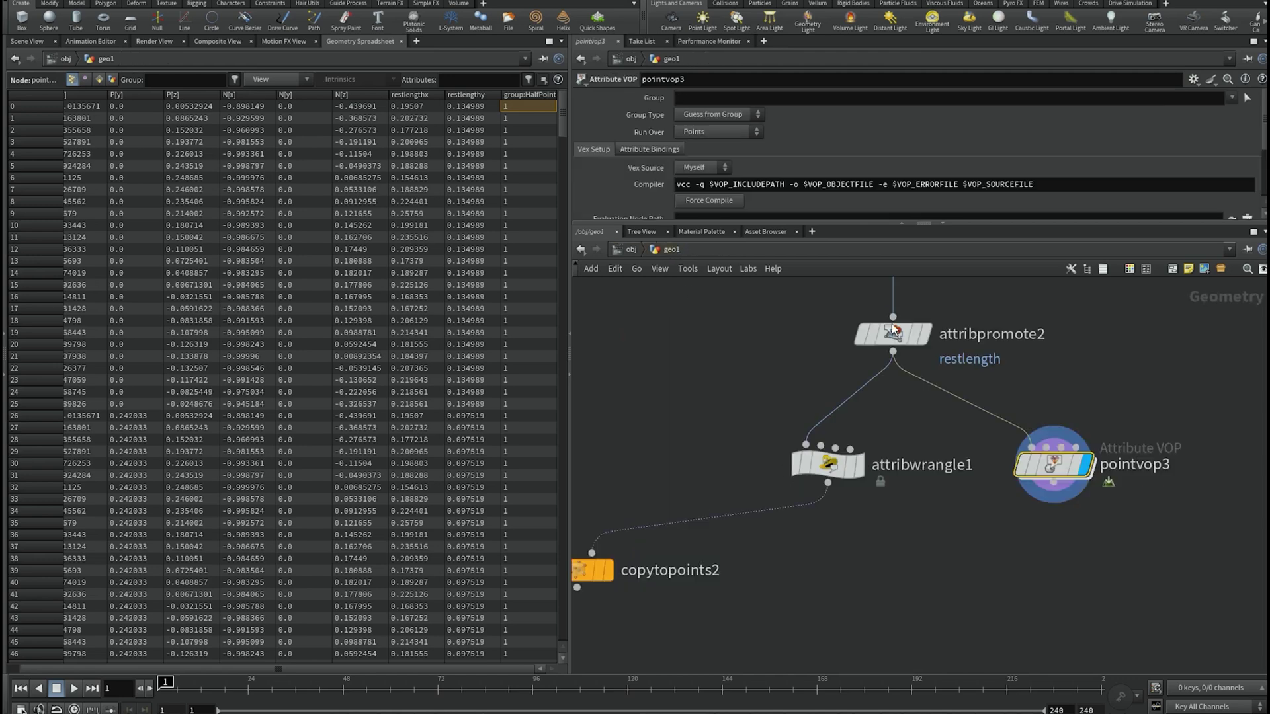
pyautogui.click(893, 334)
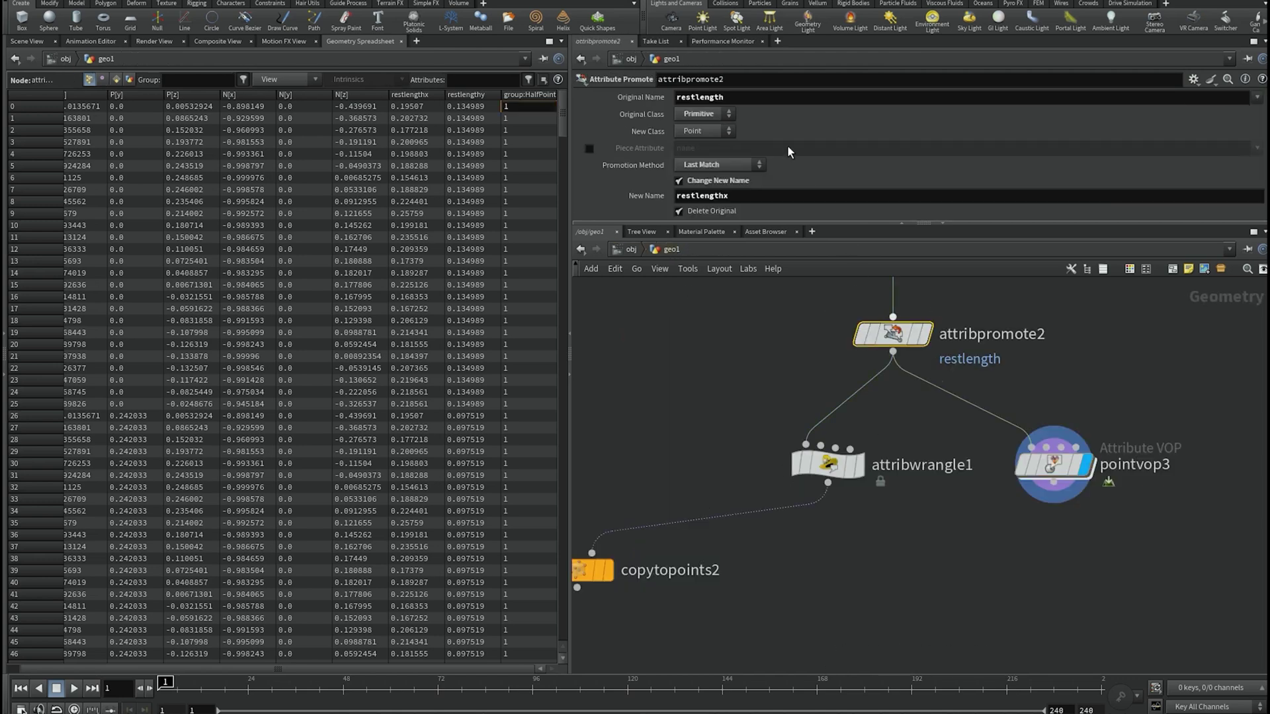
pyautogui.click(731, 196)
pyautogui.hotkey('ctrl', 'a')
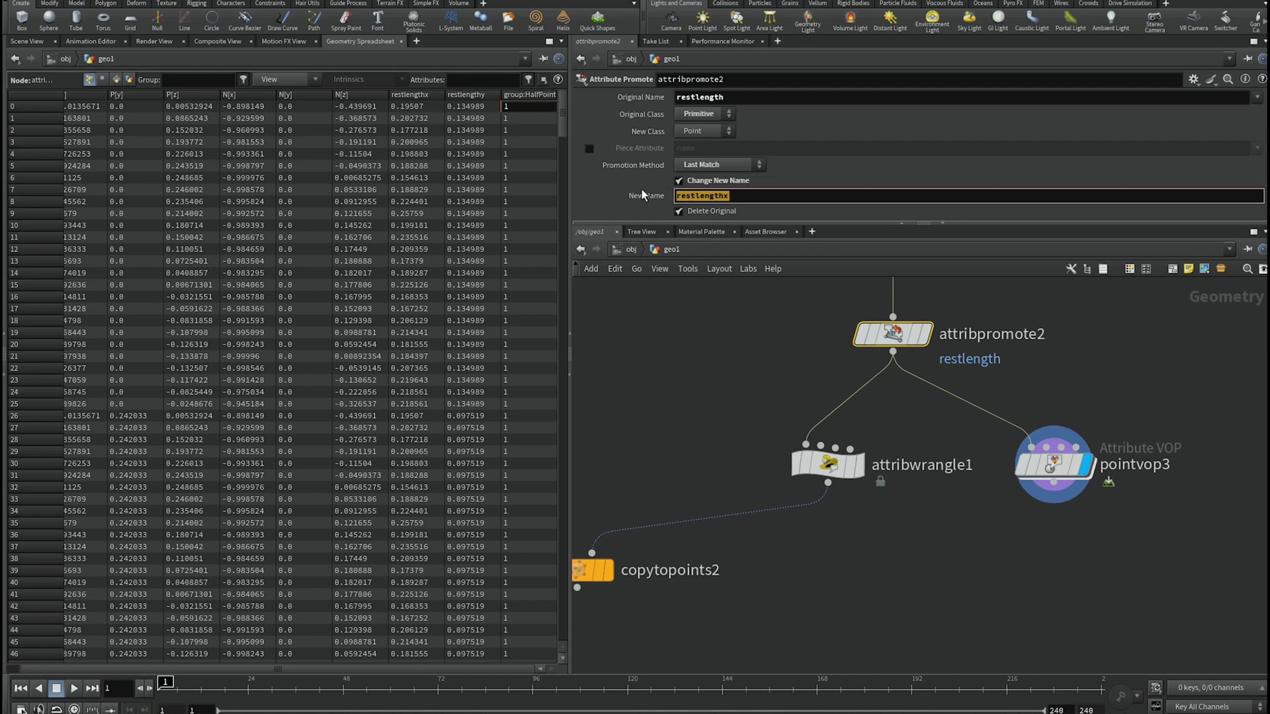
pyautogui.moveTo(1055, 468)
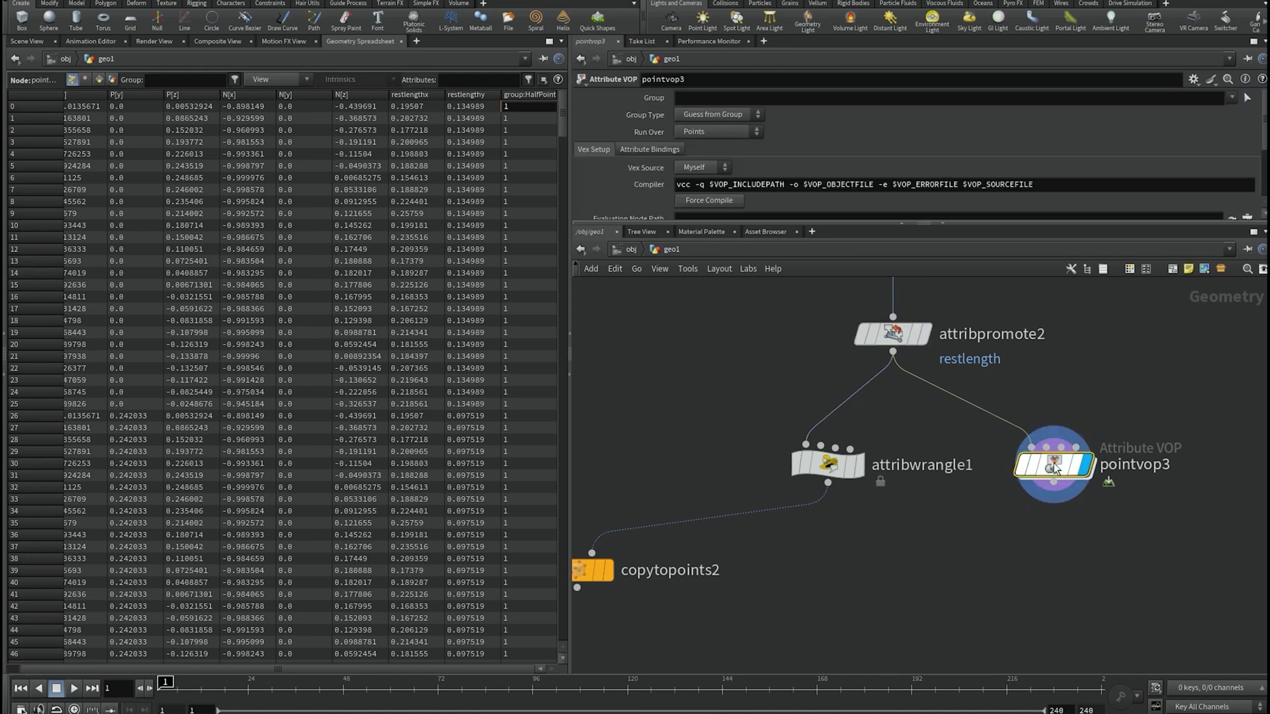
pyautogui.doubleClick(1055, 468)
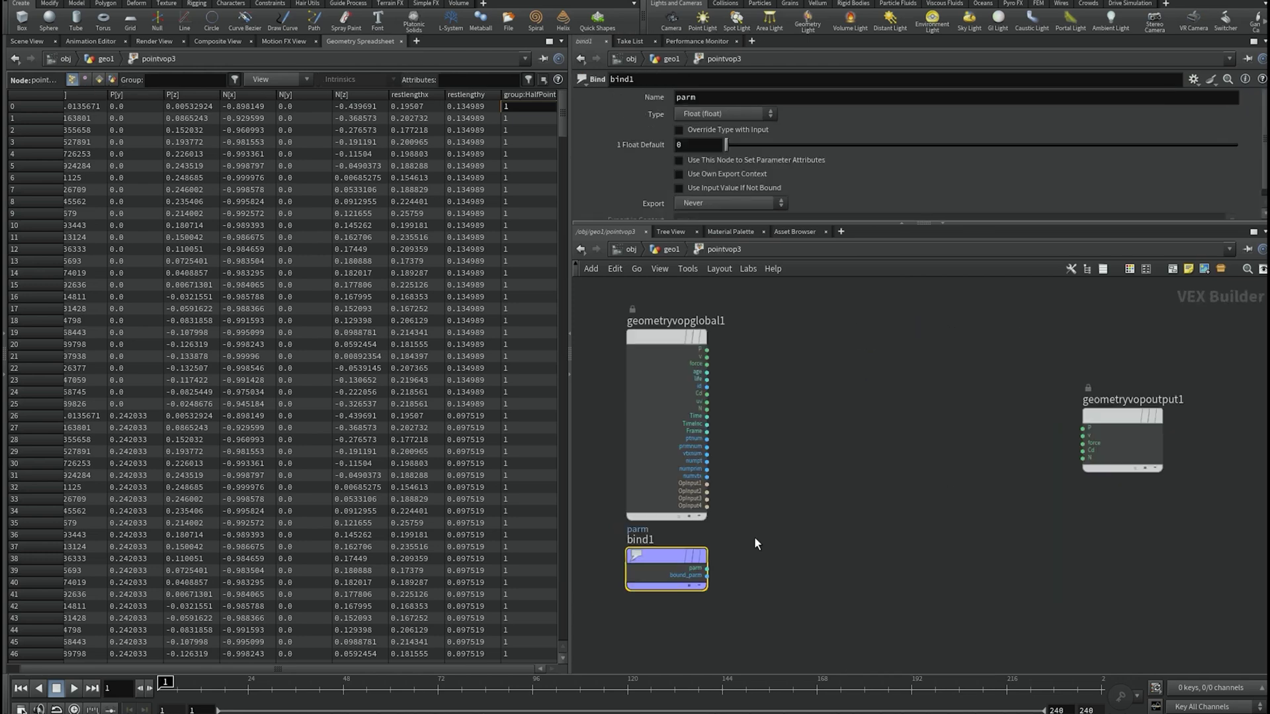
pyautogui.doubleClick(714, 96)
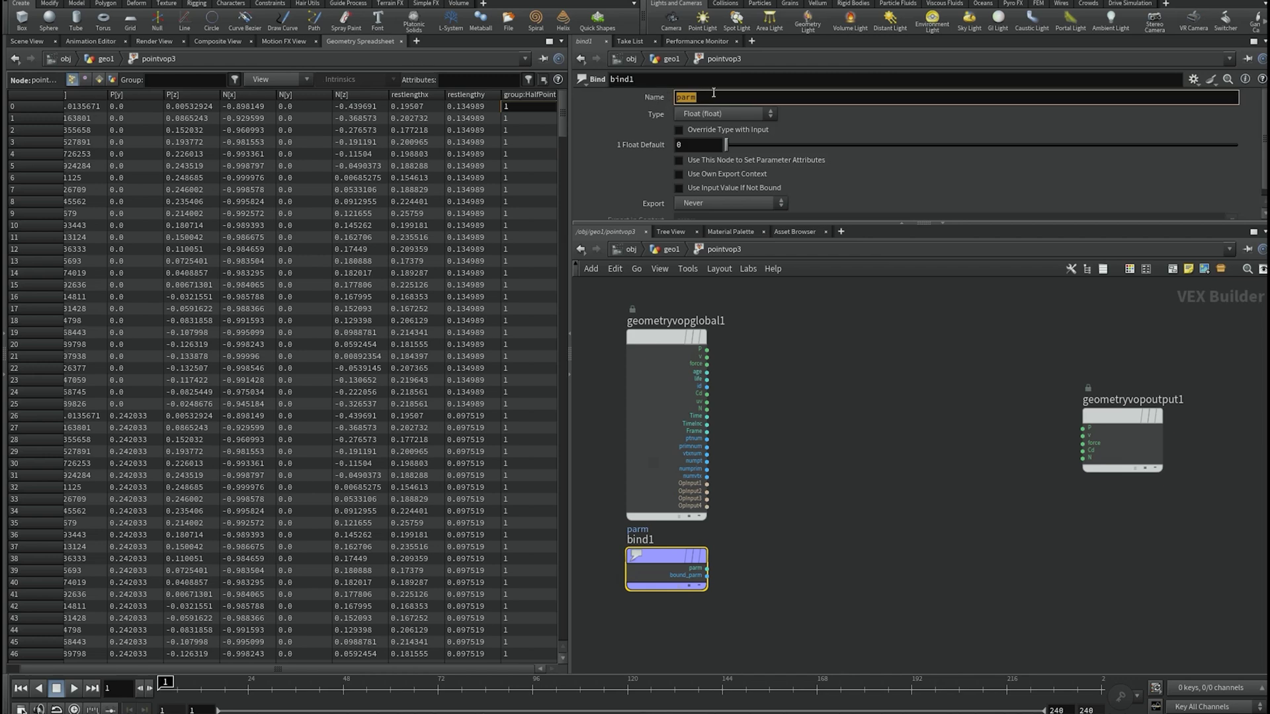
pyautogui.write('restlengthx')
pyautogui.press('Return')
# - Duplicate the restlengthx bind node below itself and rename the copy's attribute to restlengthy
pyautogui.moveTo(807, 568); pyautogui.dragTo(856, 496, button='middle')
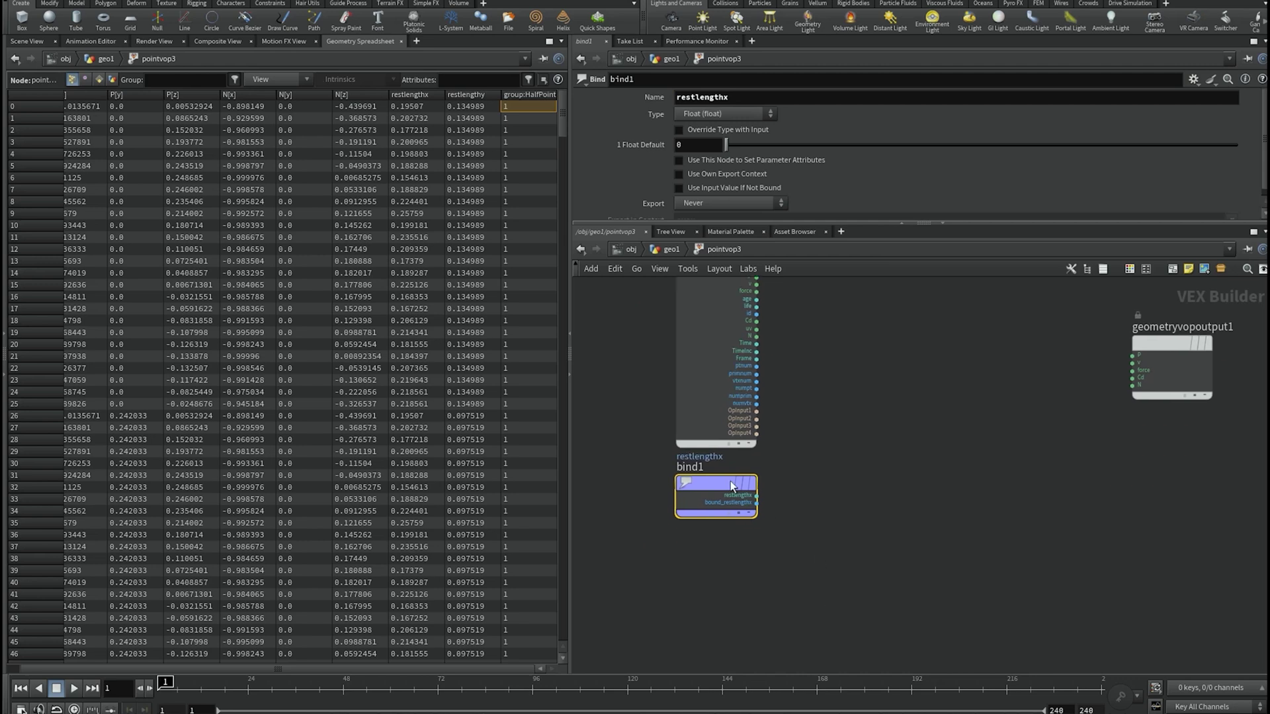
pyautogui.keyDown('alt'); pyautogui.moveTo(721, 479); pyautogui.dragTo(715, 558); pyautogui.keyUp('alt')
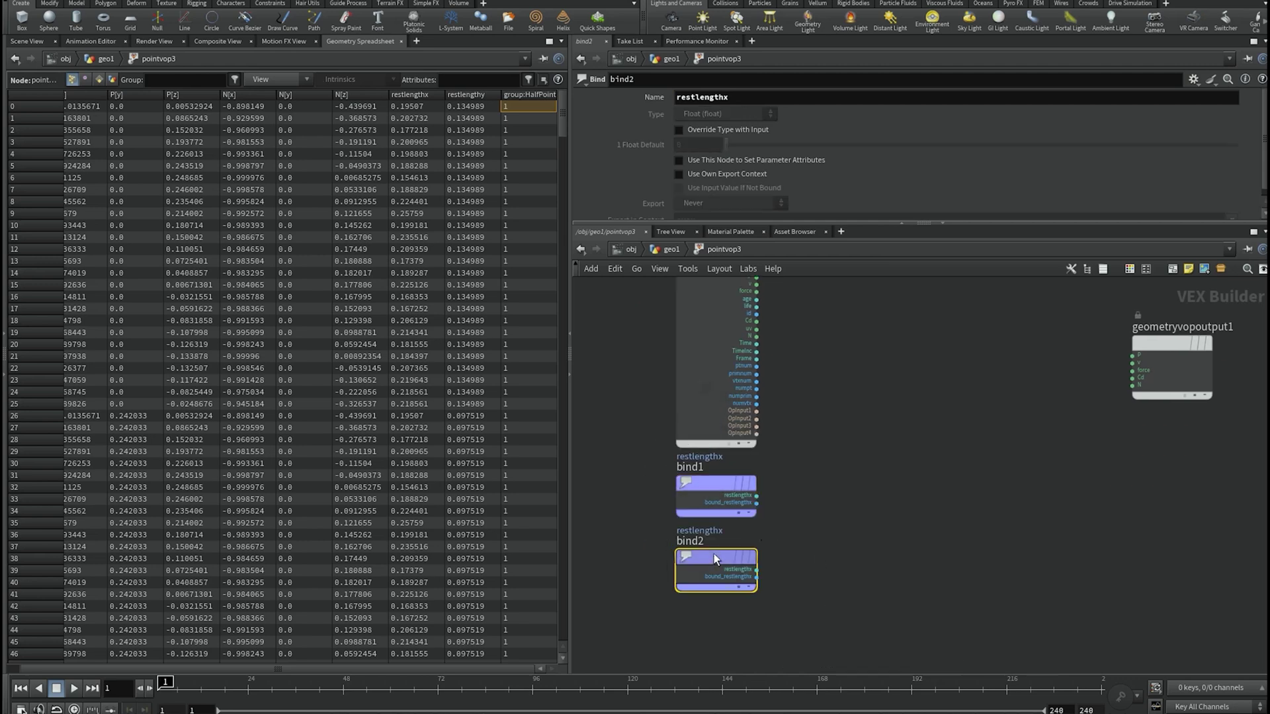
pyautogui.click(743, 98)
pyautogui.press('BackSpace')
pyautogui.write('y')
pyautogui.press('Return')
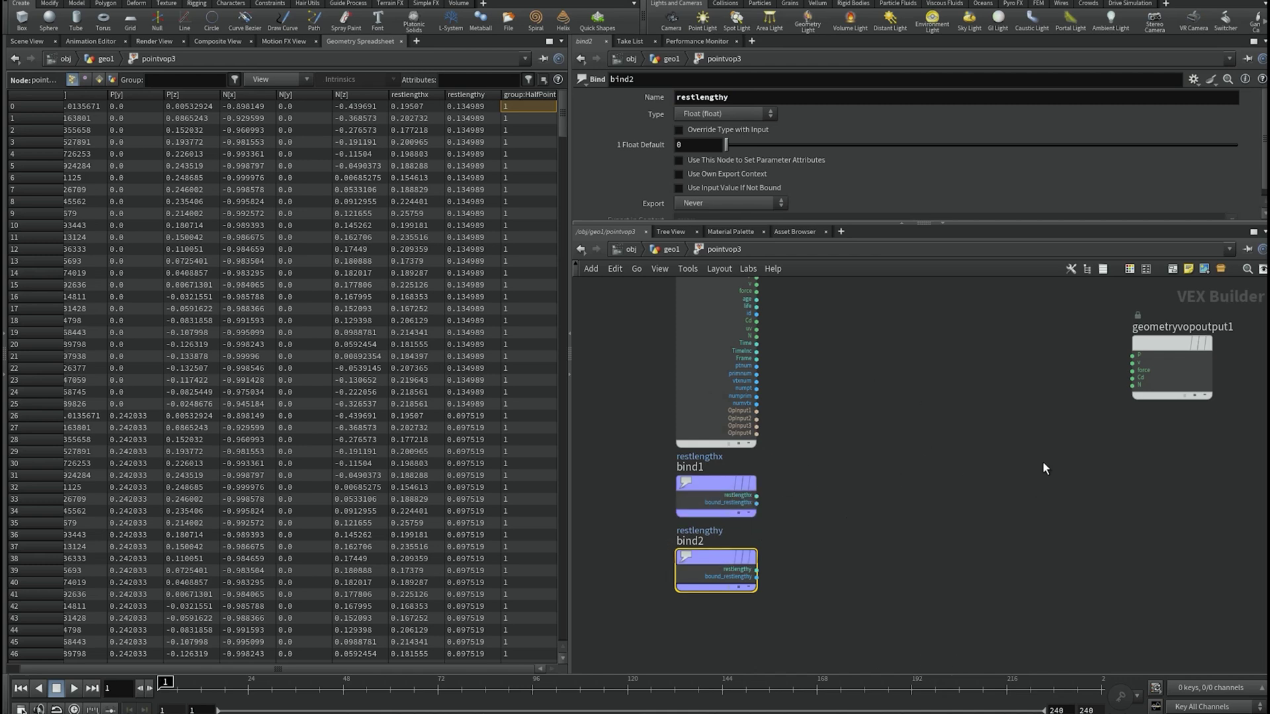
# - Add a Bind Export node directly below geometryvopoutput1
pyautogui.moveTo(772, 534)
pyautogui.press('Tab')
pyautogui.write('scal')
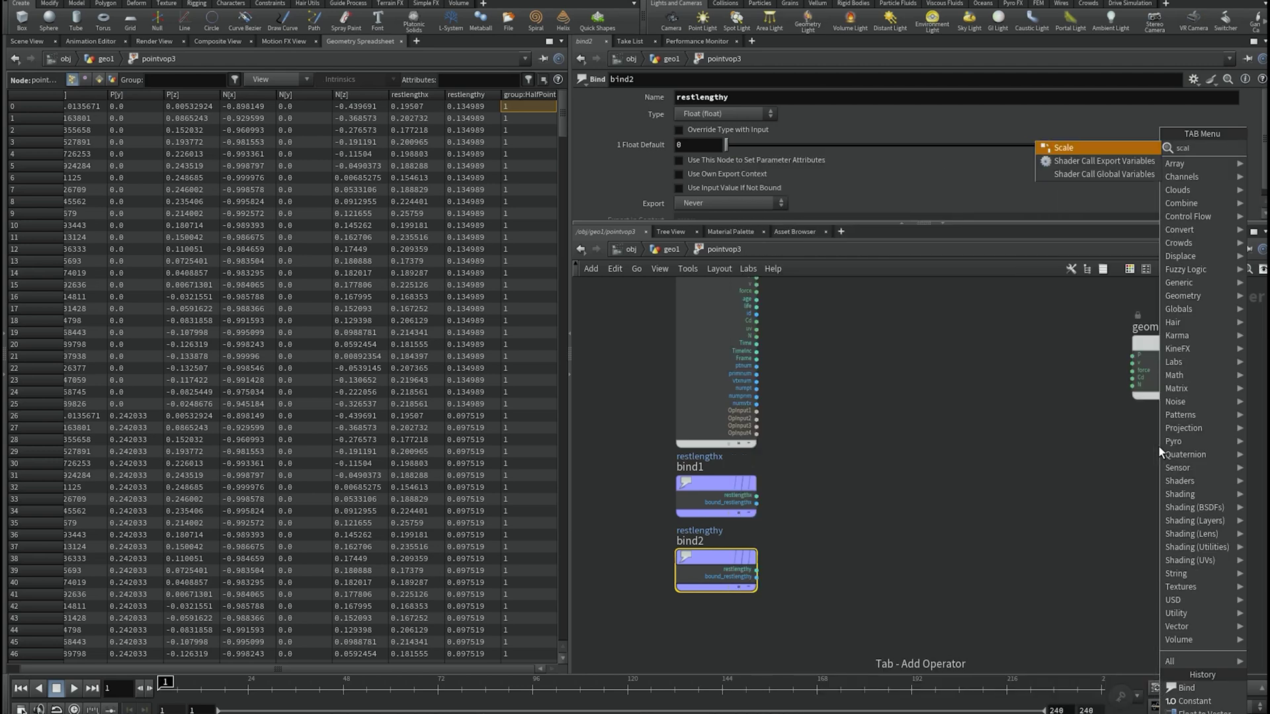
pyautogui.press('BackSpace')
pyautogui.press('BackSpace')
pyautogui.press('BackSpace')
pyautogui.press('BackSpace')
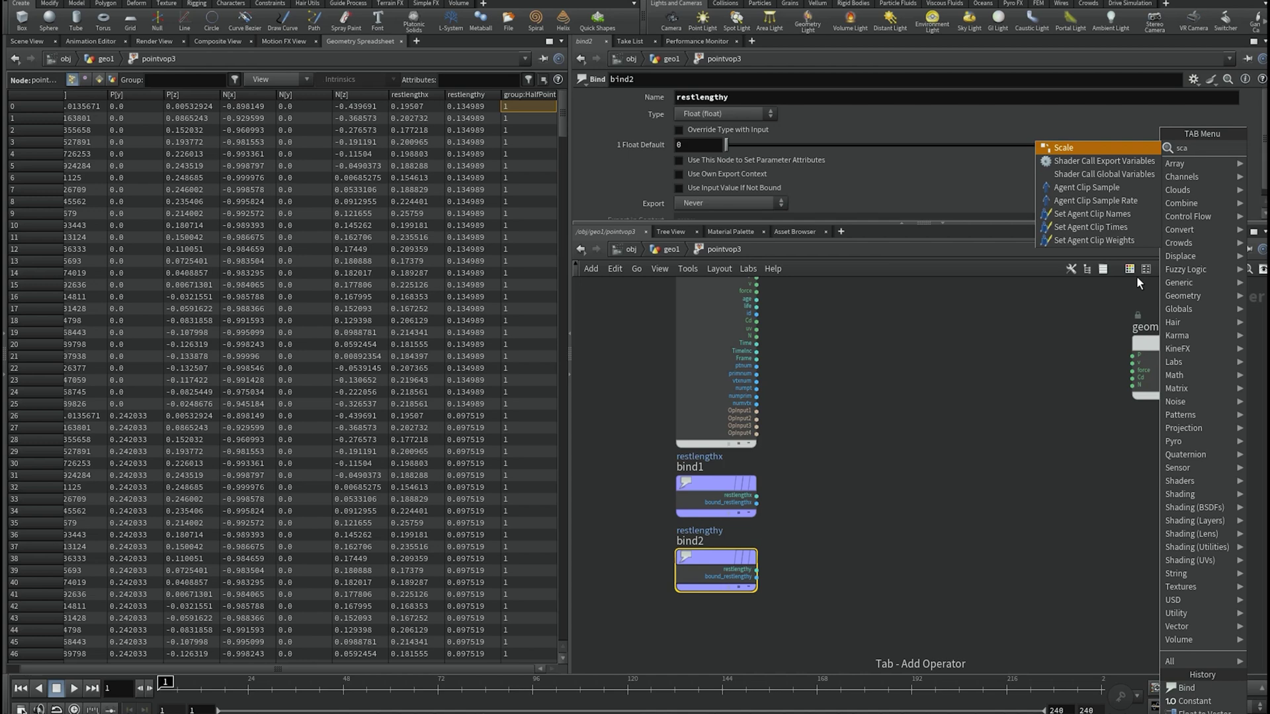
pyautogui.write('bin')
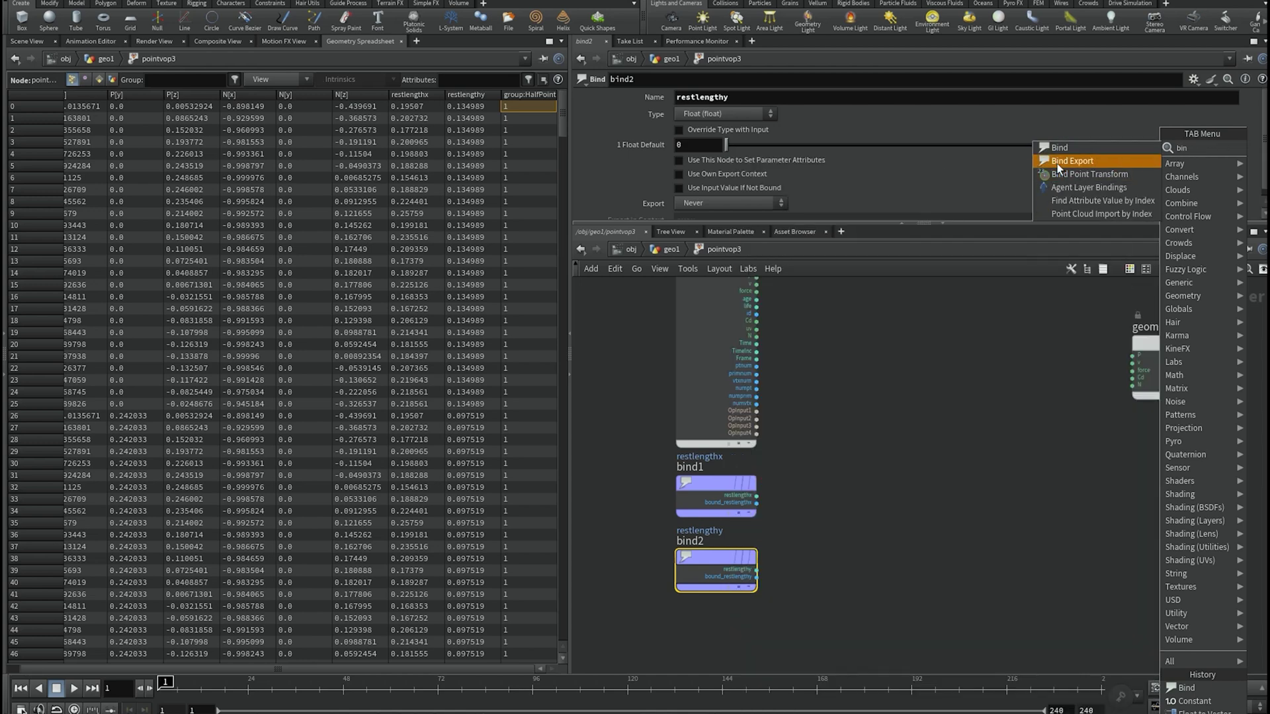
pyautogui.click(1057, 164)
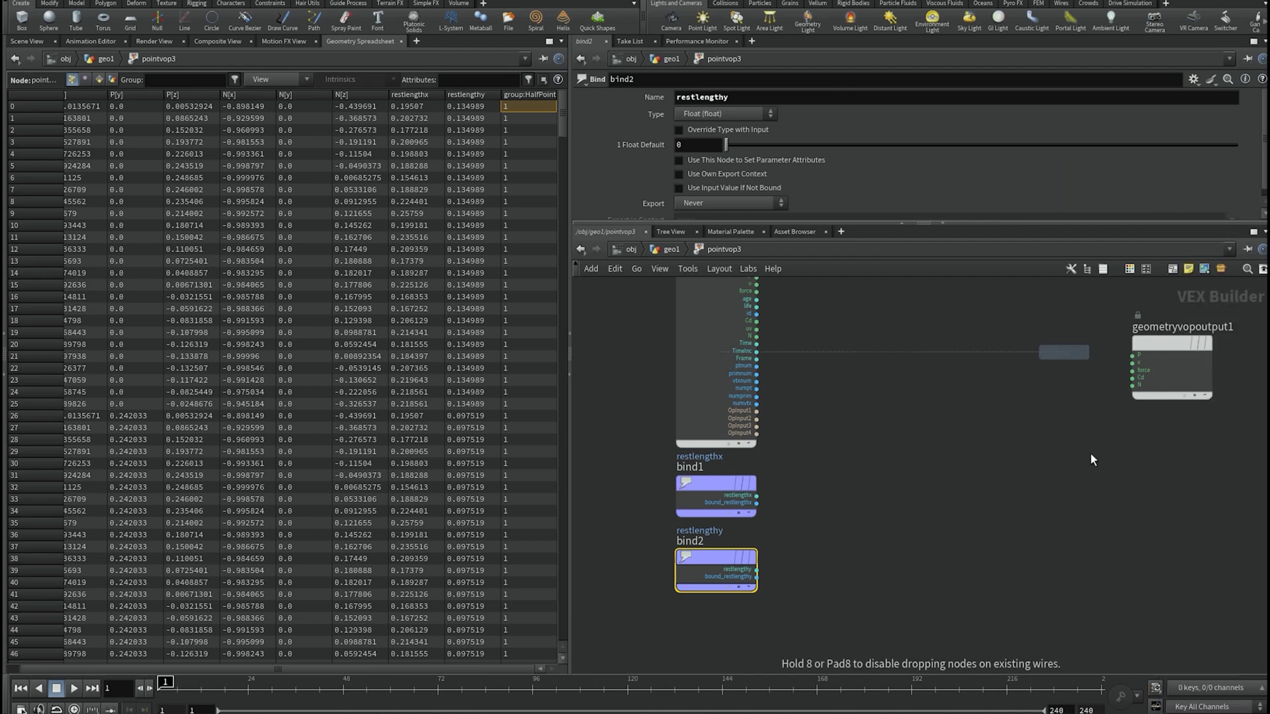
pyautogui.click(1161, 463)
pyautogui.click(1173, 465)
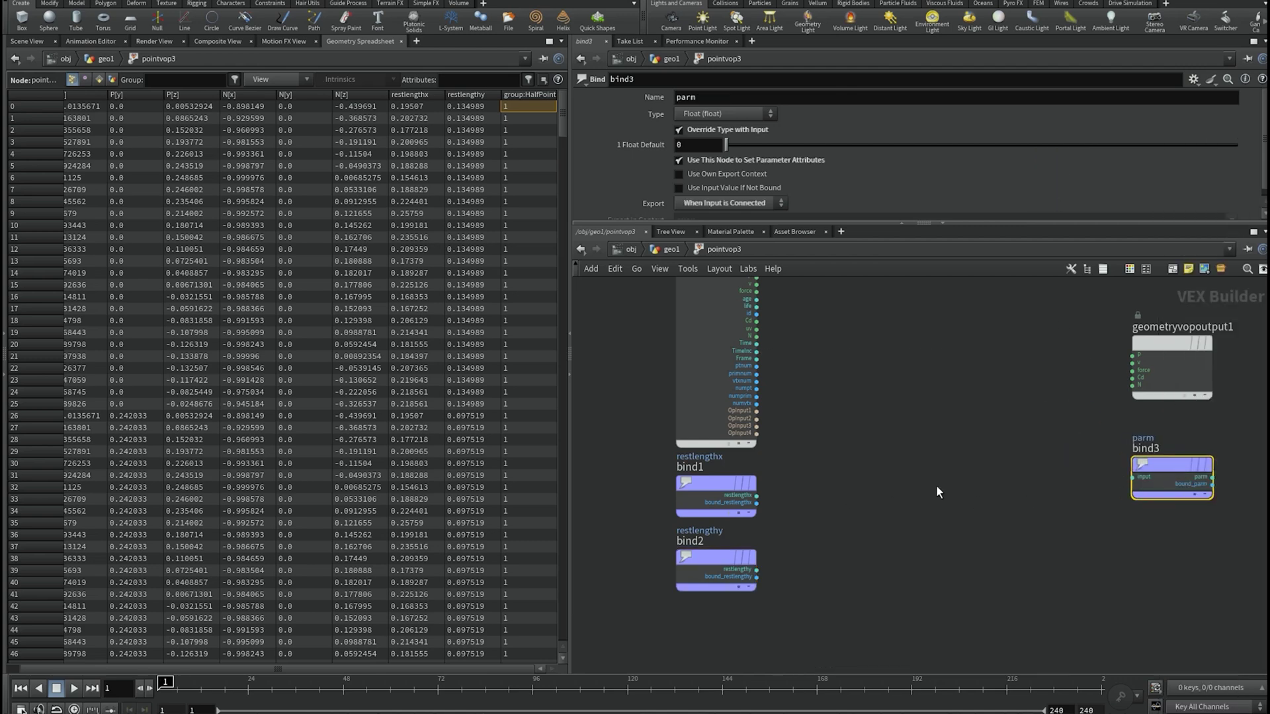
# - Set the Bind Export node's attribute name to scale
pyautogui.moveTo(1160, 469)
pyautogui.doubleClick(719, 100)
pyautogui.write('scale')
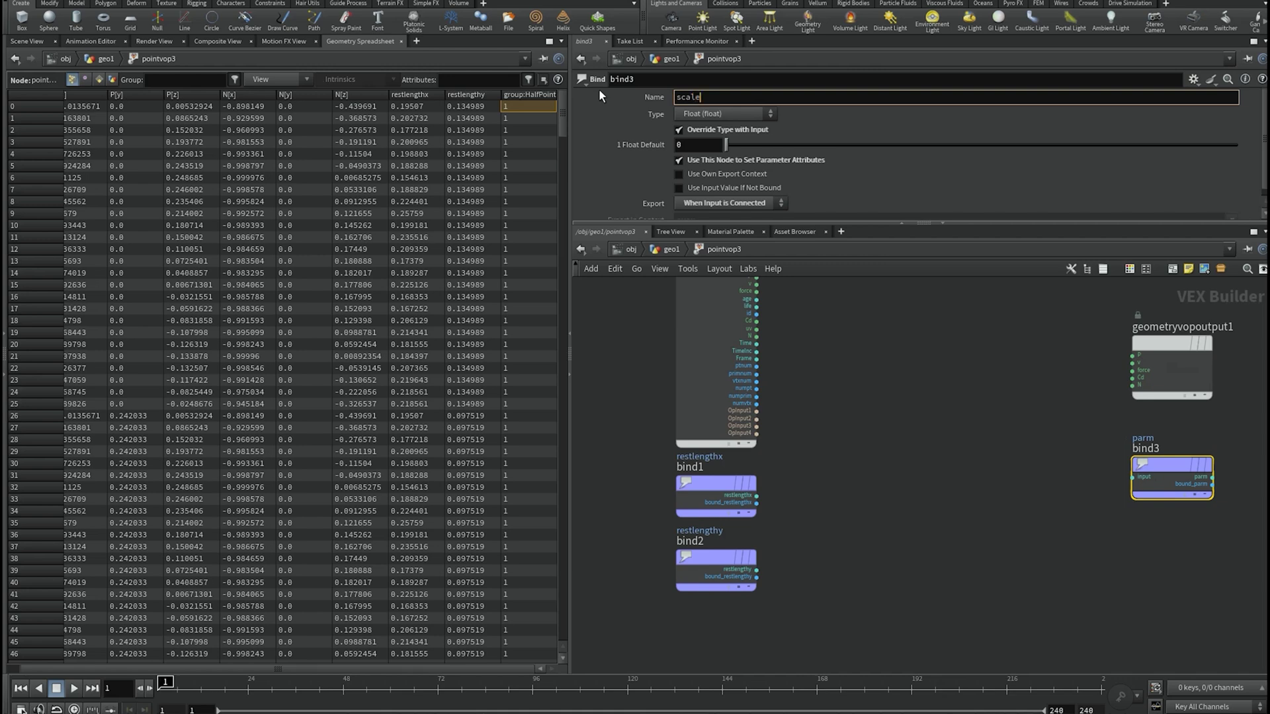
pyautogui.press('Return')
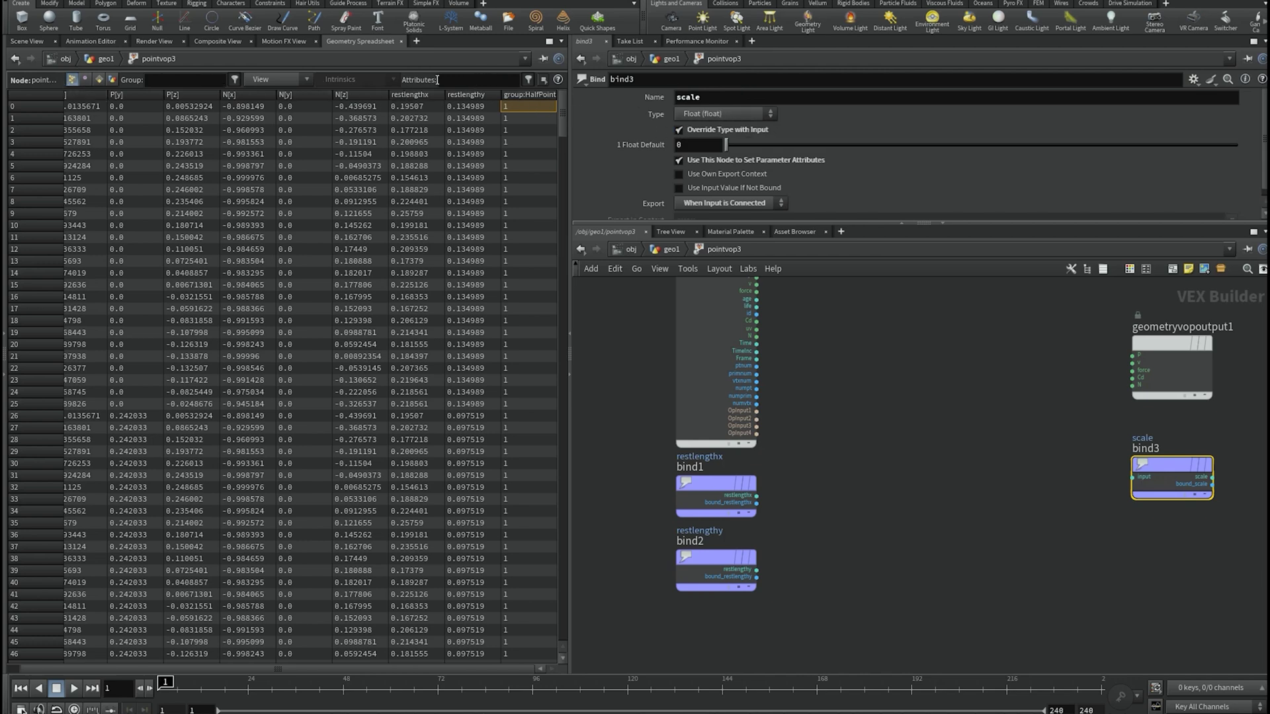
# - Filter the geometry spreadsheet's attributes by scale
pyautogui.click(453, 79)
pyautogui.write('scale')
pyautogui.press('Return')
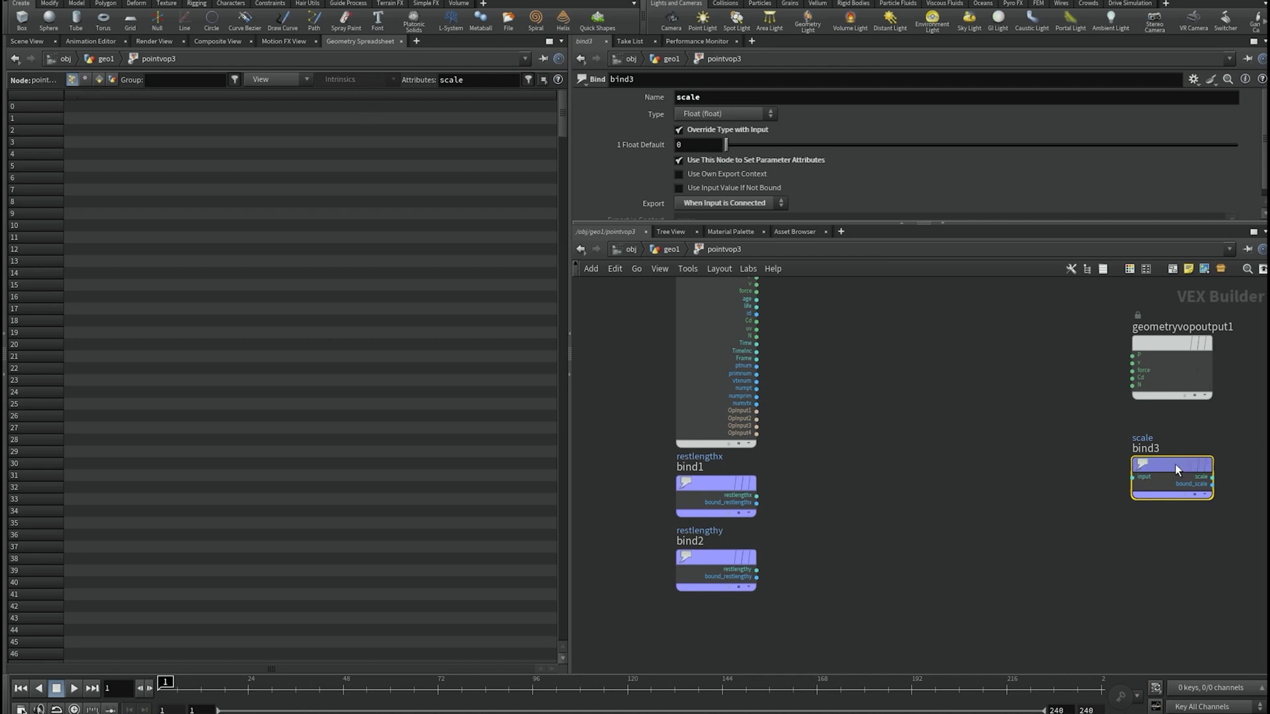
# - Set the scale export bind's type to 3 Floats (vector)
pyautogui.click(725, 114)
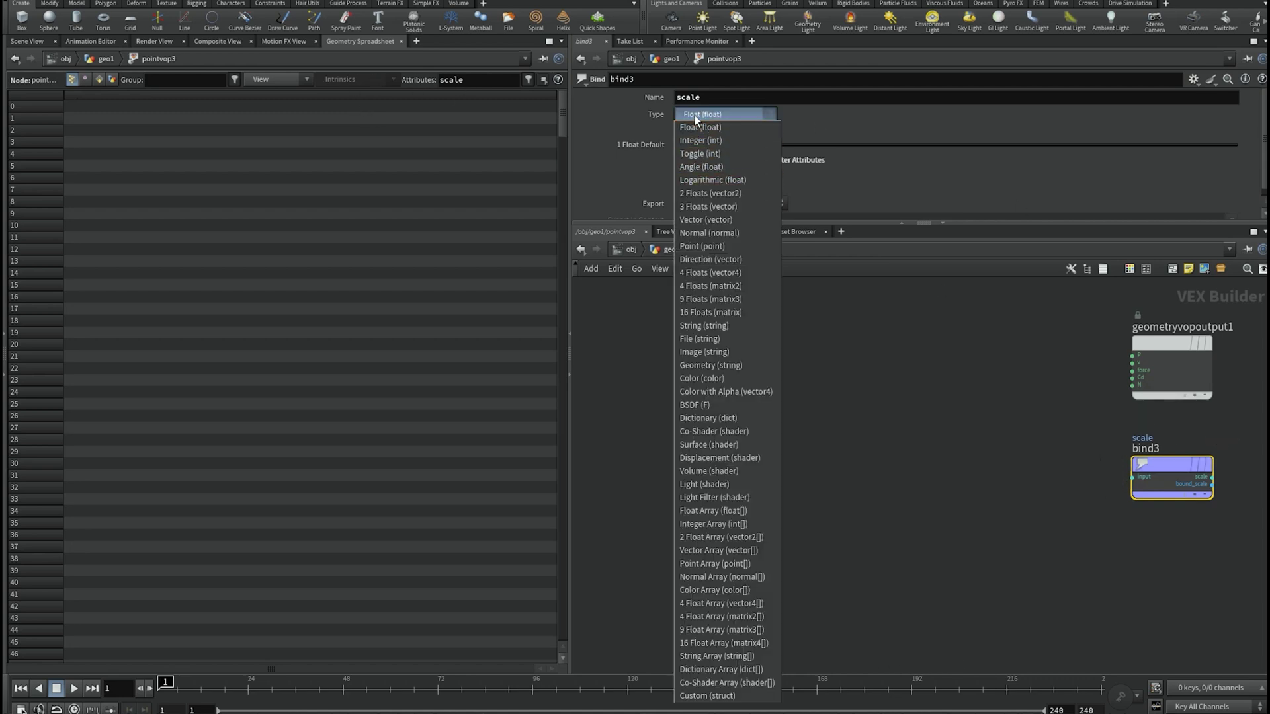
pyautogui.click(701, 207)
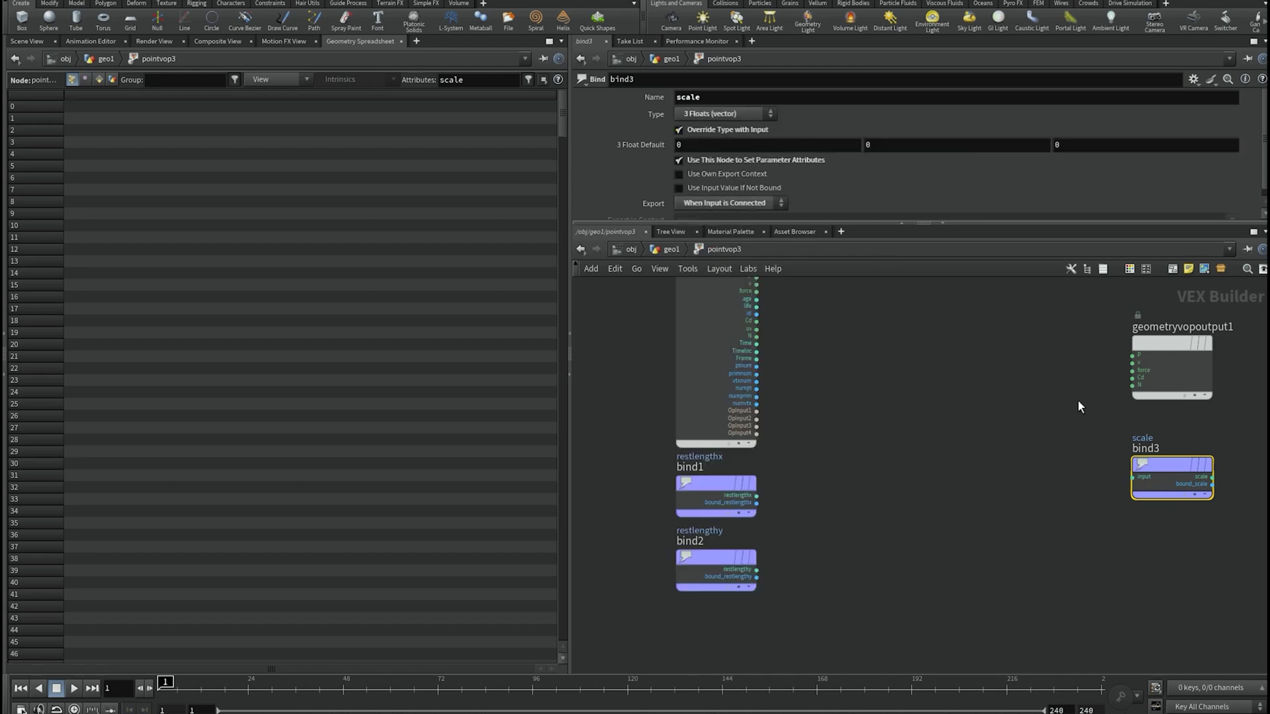
# - Add a Float to Vector node before the scale export bind and connect its vector output to the bind's input
pyautogui.moveTo(1164, 463)
pyautogui.press('Tab')
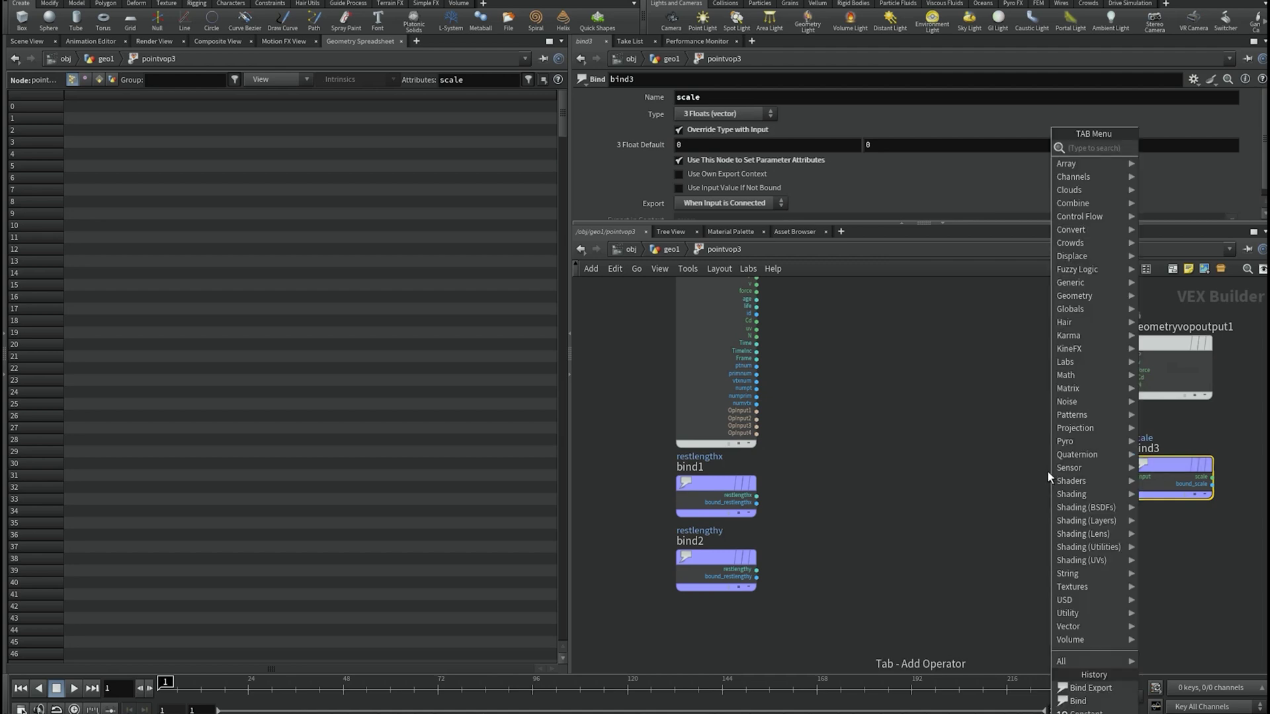
pyautogui.write('float v')
pyautogui.press('Return')
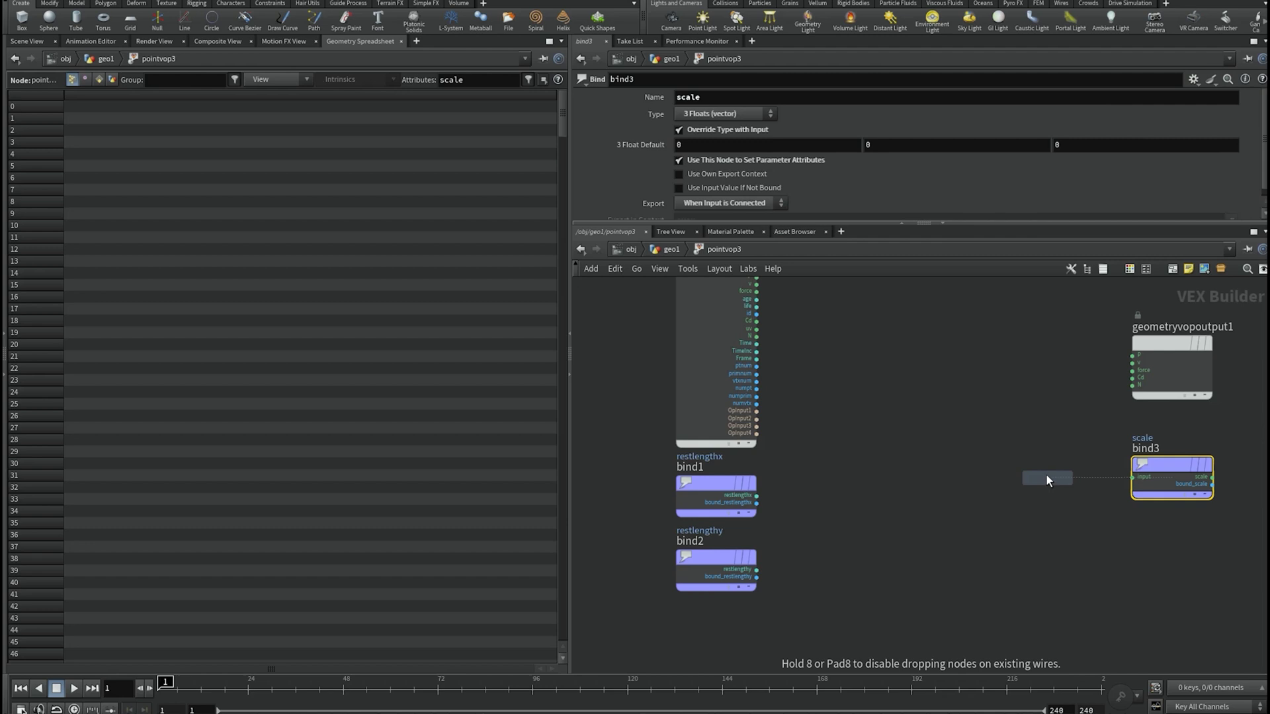
pyautogui.click(1047, 475)
pyautogui.click(1073, 478)
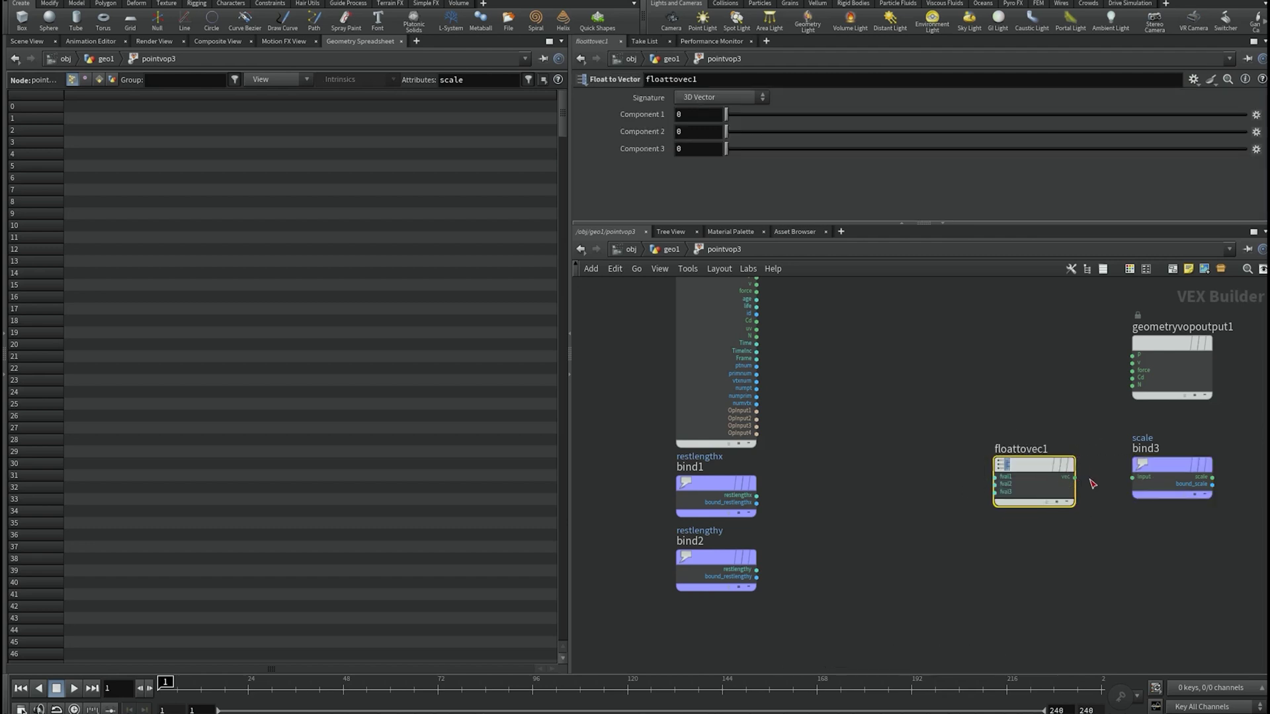
pyautogui.click(1133, 477)
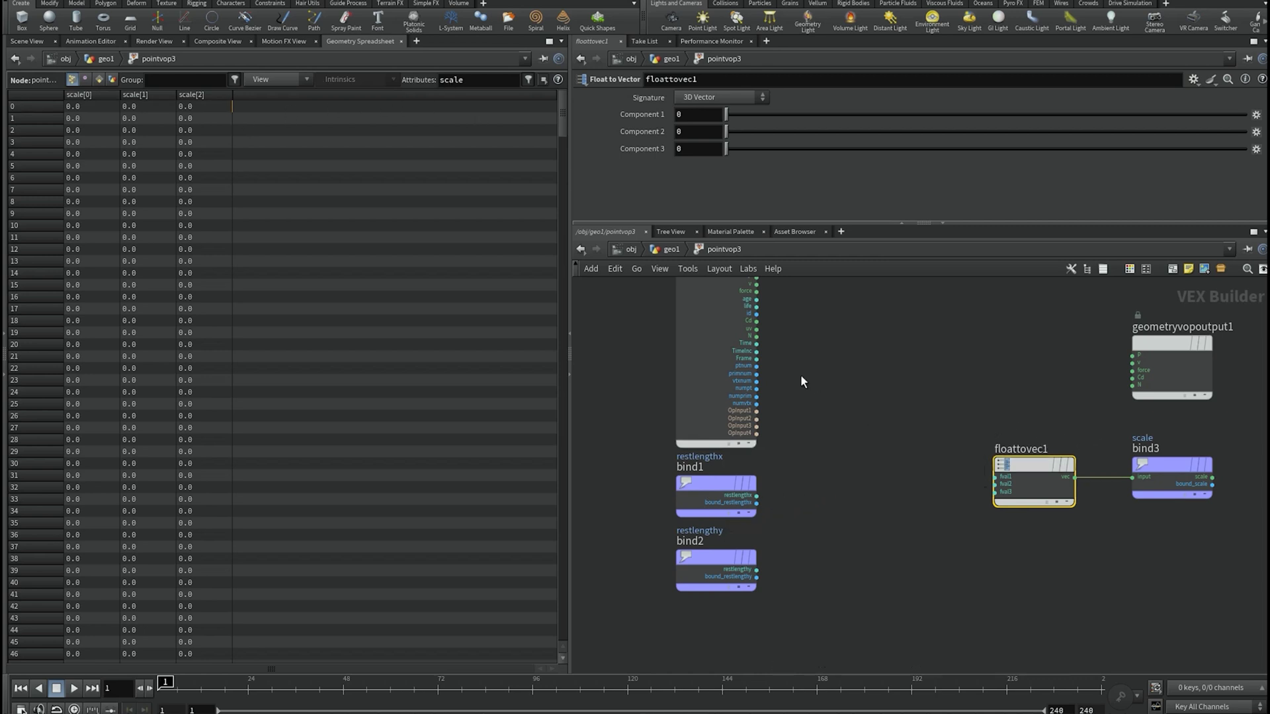
# - Add a Constant node and connect its value to the first component input of floattovec1
pyautogui.press('Tab')
pyautogui.write('co')
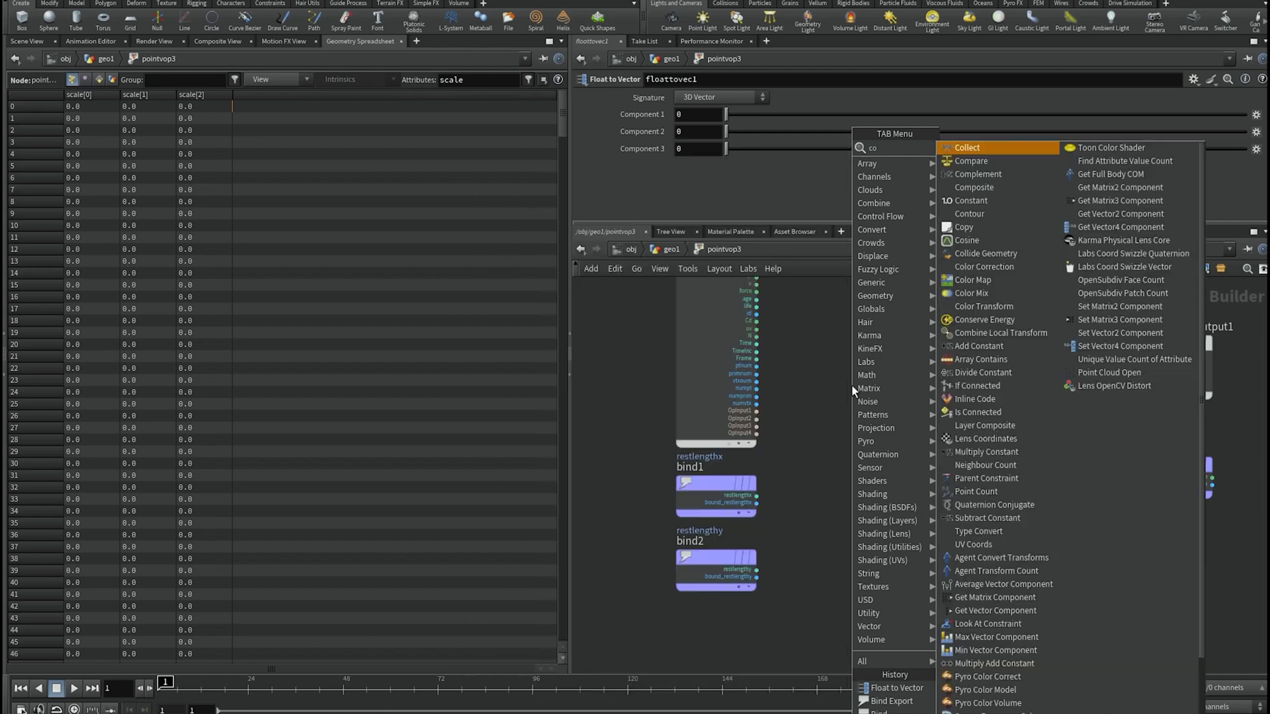
pyautogui.write('ns')
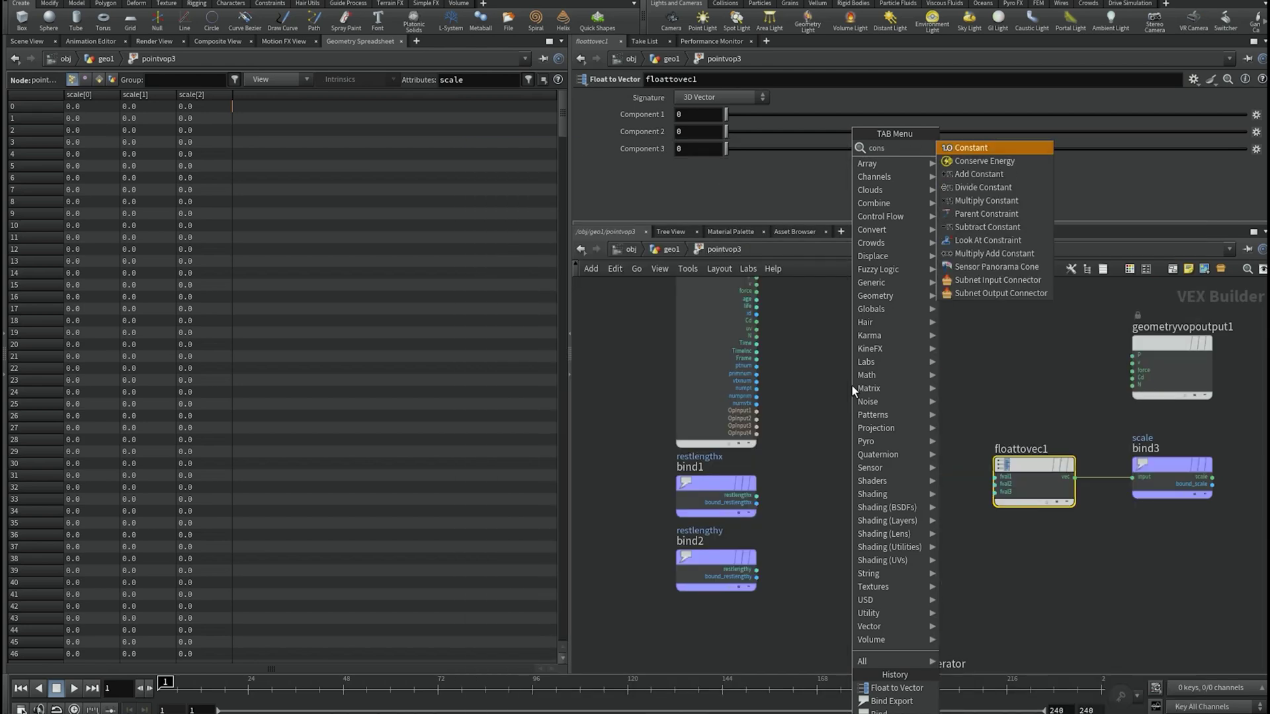
pyautogui.click(955, 148)
pyautogui.click(873, 414)
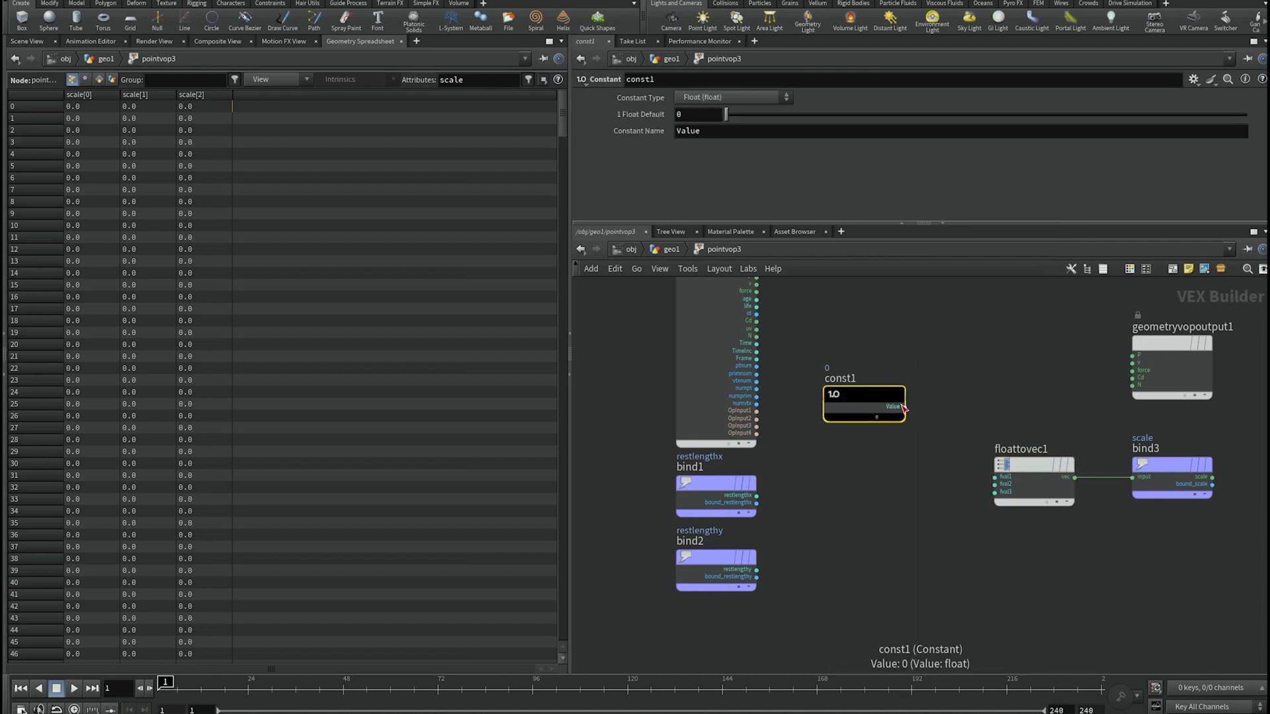
pyautogui.moveTo(904, 407); pyautogui.dragTo(994, 476)
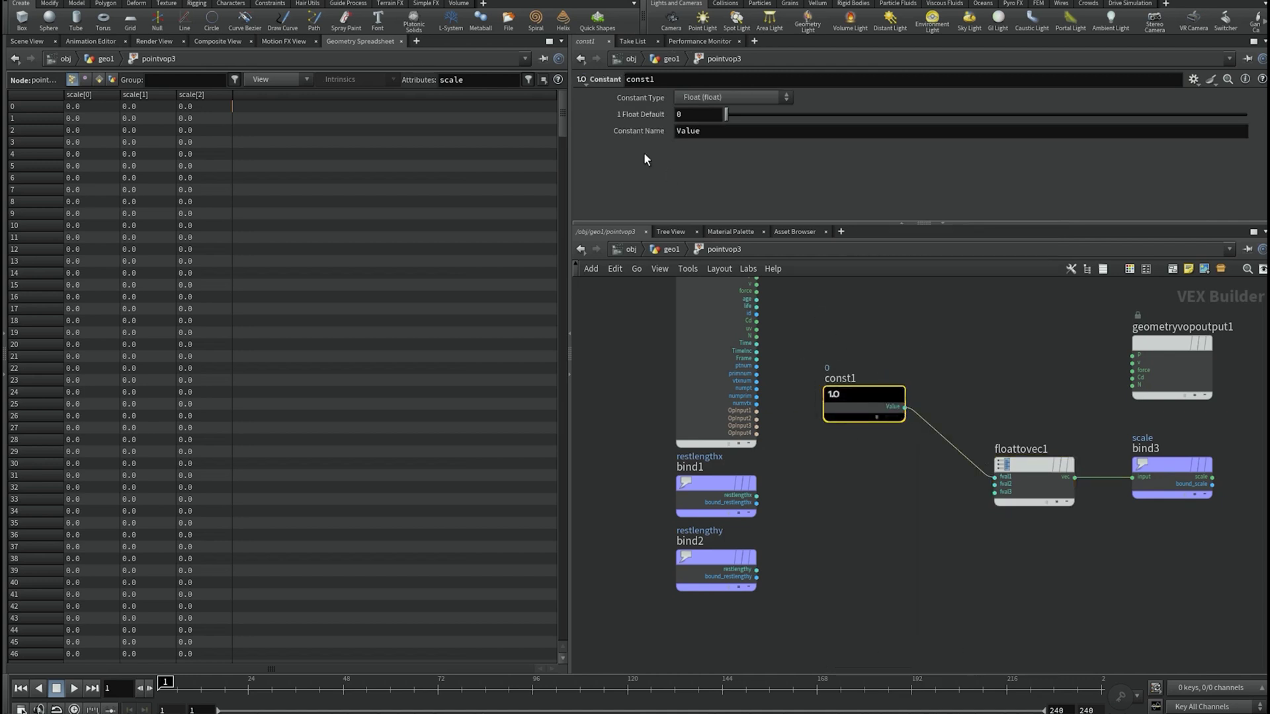
# - Set the Constant node's float default to 1 and shift the node slightly in the network
pyautogui.click(679, 114)
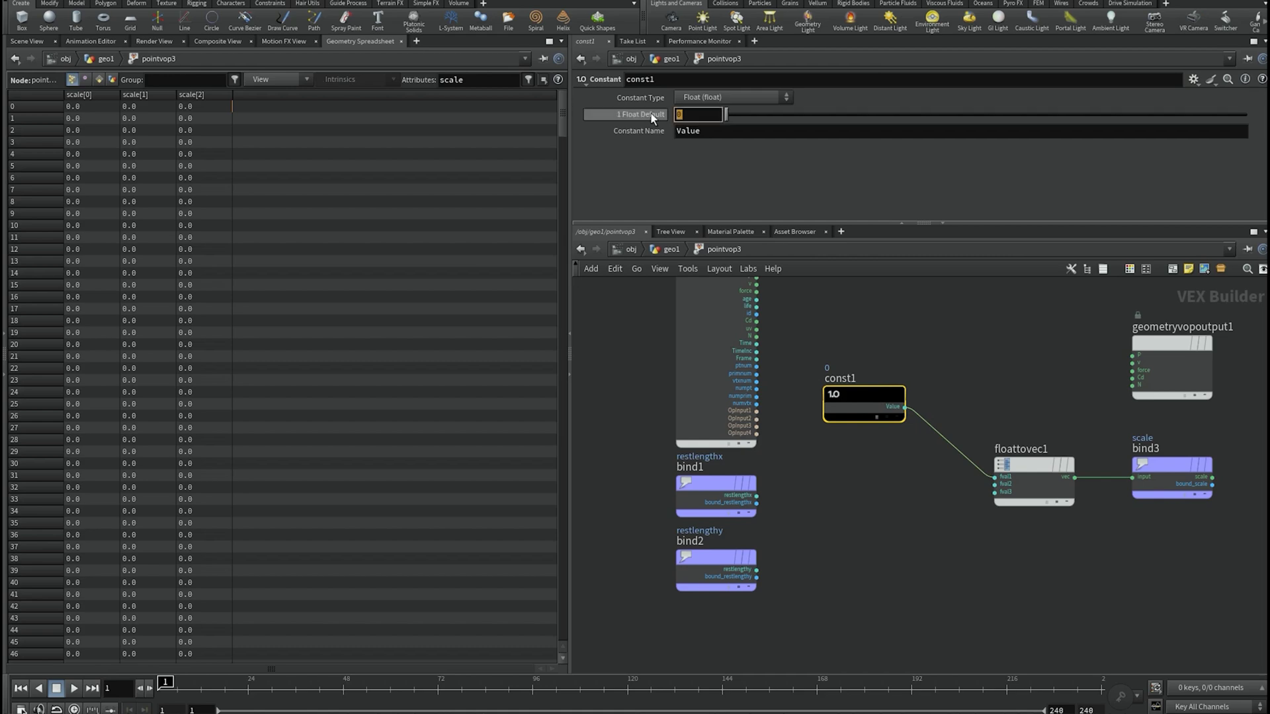
pyautogui.write('1')
pyautogui.press('Return')
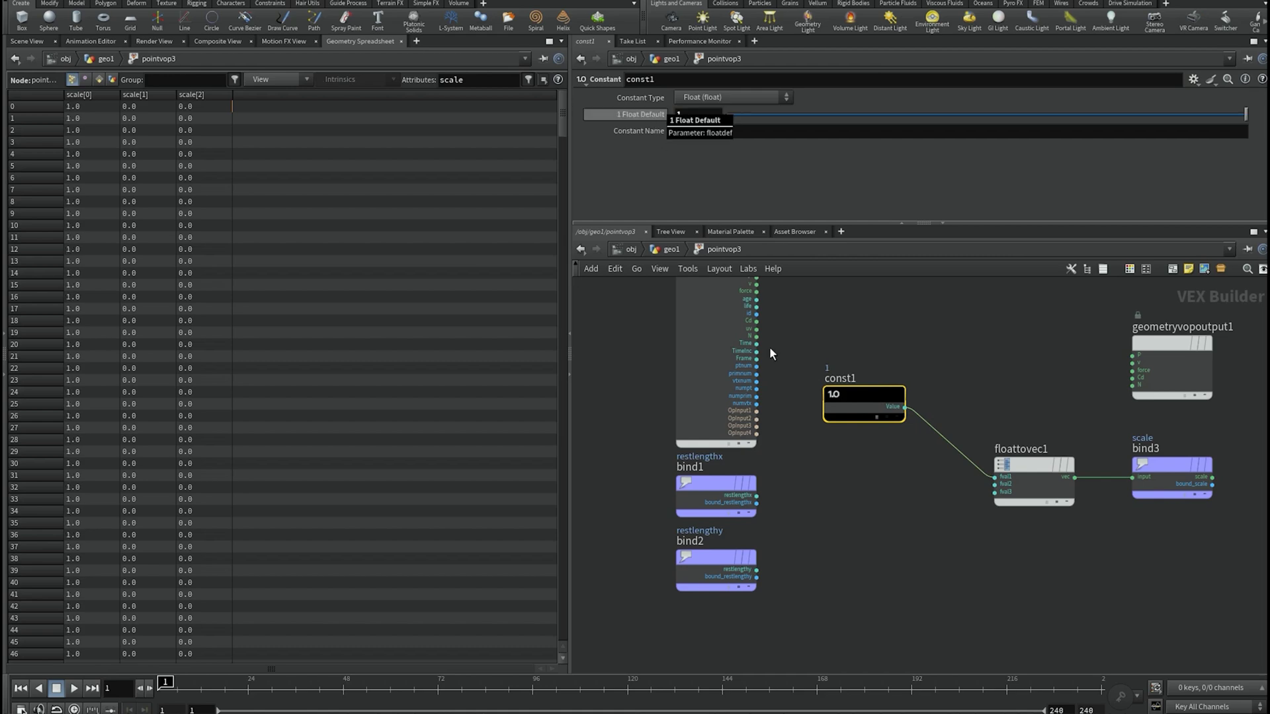
pyautogui.moveTo(876, 399); pyautogui.dragTo(882, 406)
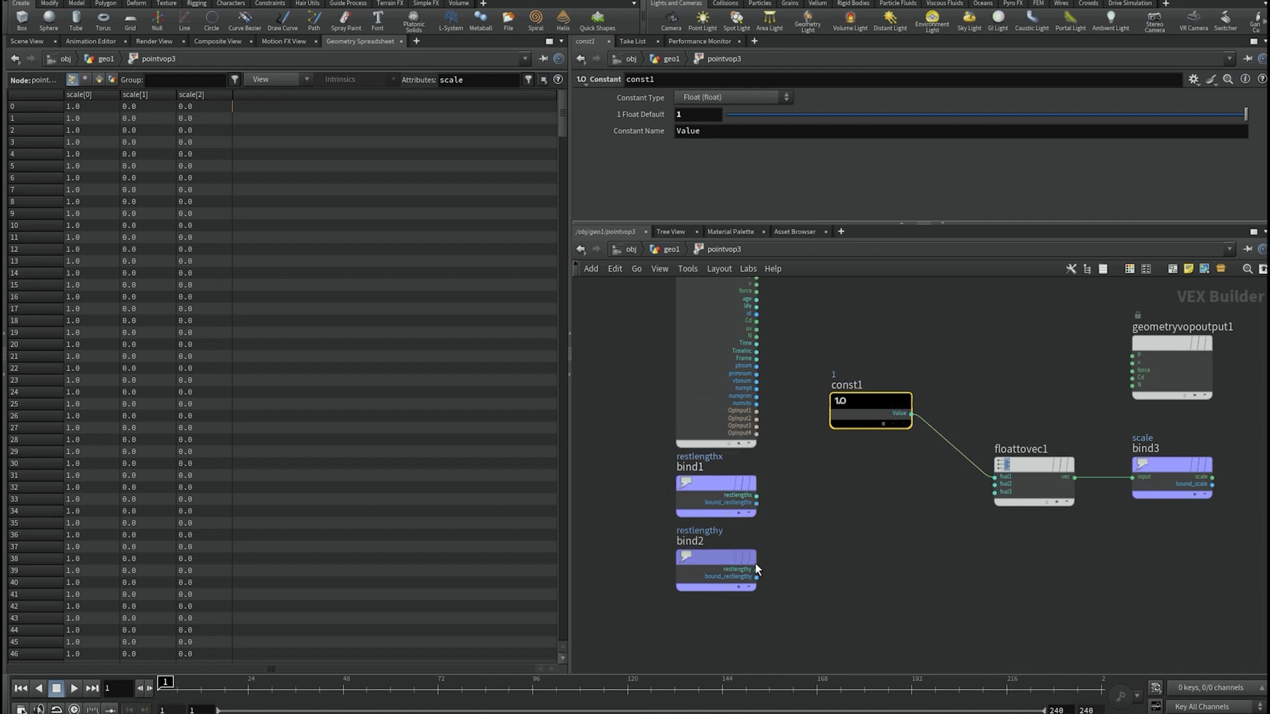
# - Connect the restlengthy bind to floattovec1's second component and the restlengthx bind to its third
pyautogui.moveTo(756, 570); pyautogui.dragTo(995, 485)
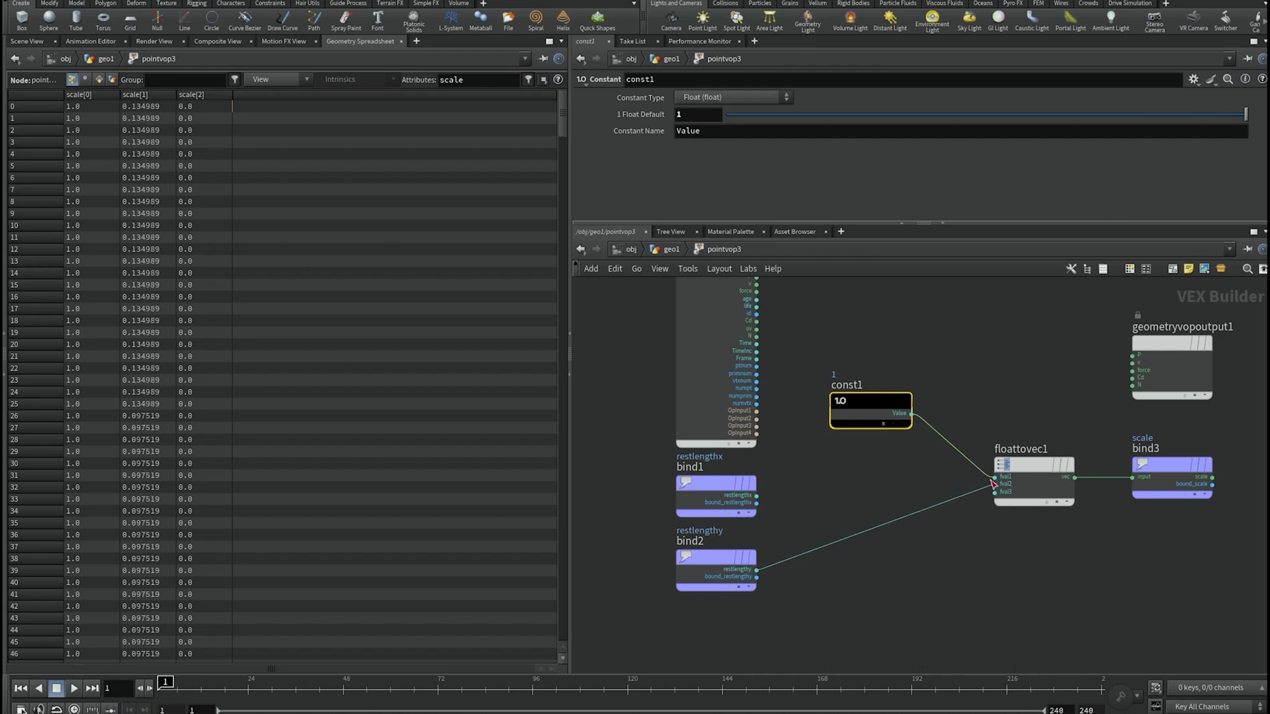
pyautogui.moveTo(756, 495); pyautogui.dragTo(995, 493)
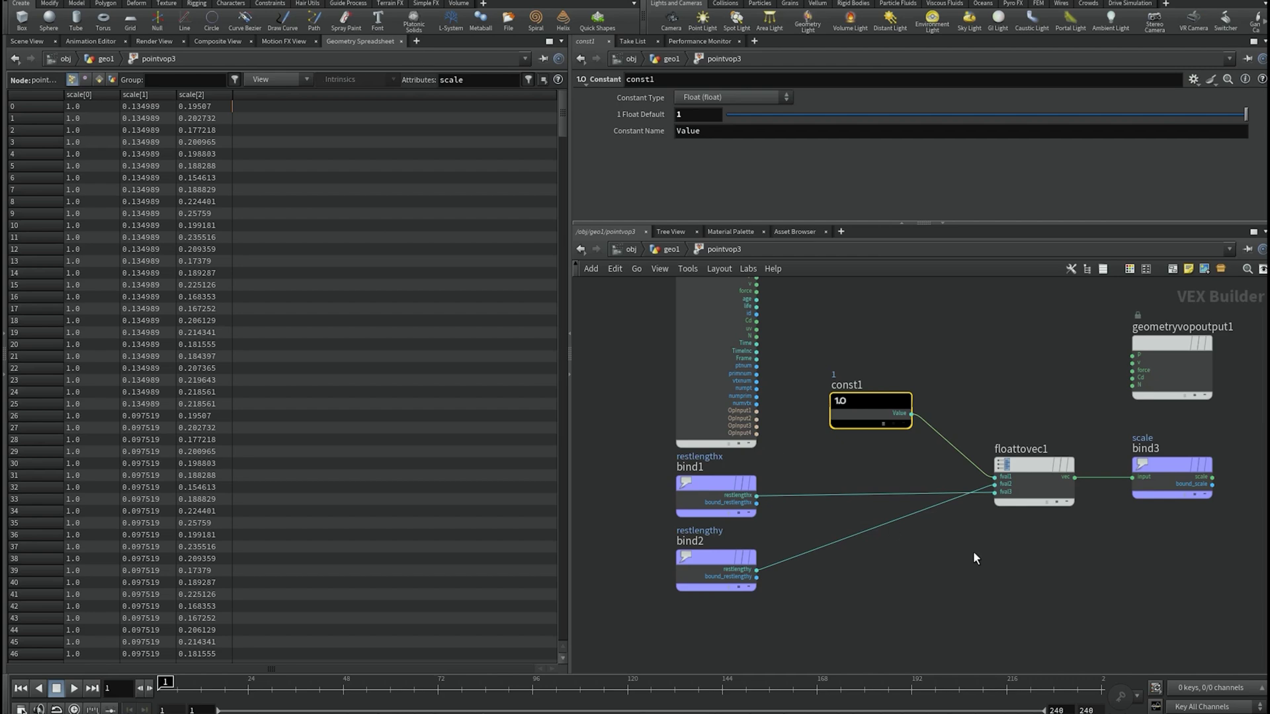
pyautogui.press('h')
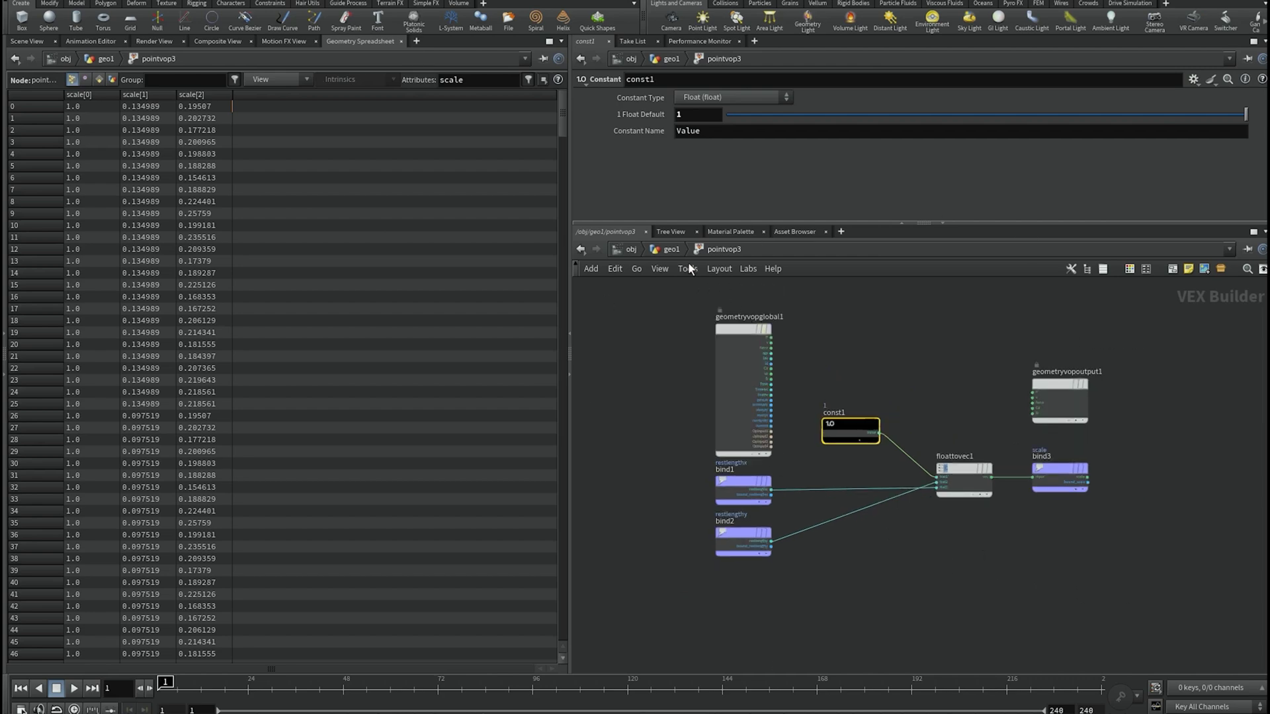
# - Return to the geo1 network and inspect attribwrangle1's scale expression alongside the scale values in the spreadsheet
pyautogui.click(670, 250)
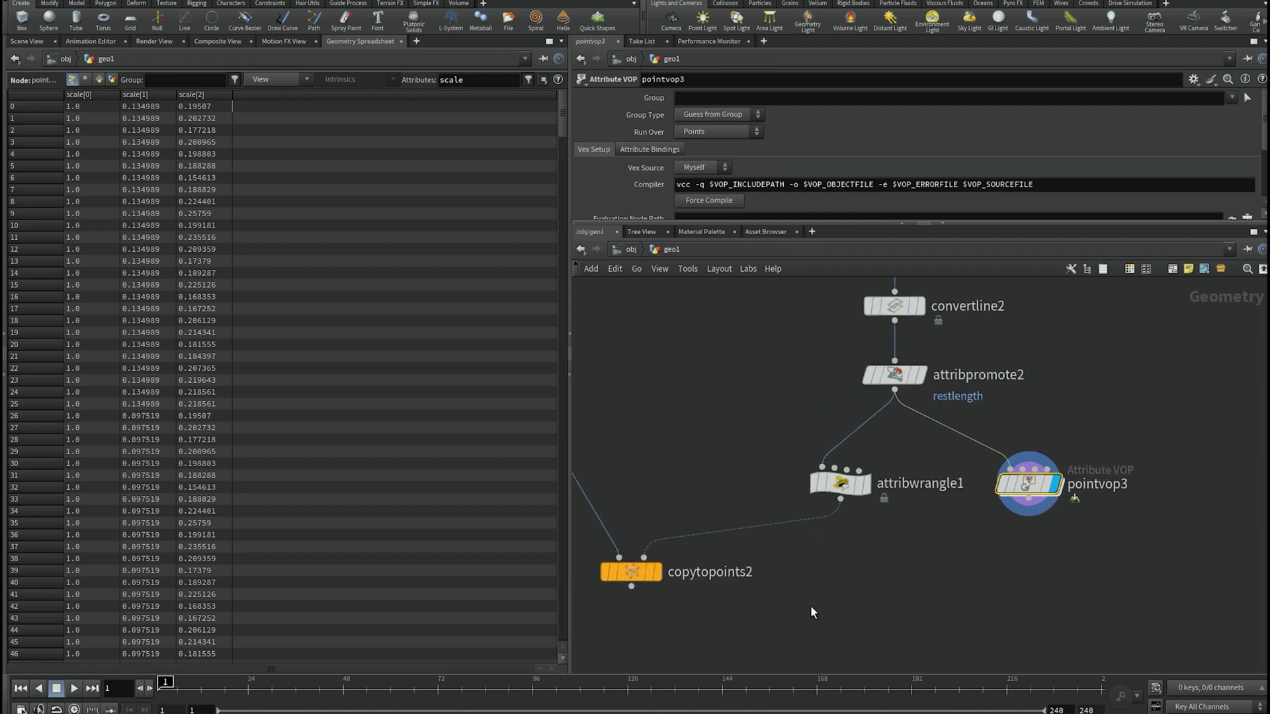
pyautogui.moveTo(883, 621); pyautogui.dragTo(938, 621, button='middle')
pyautogui.click(895, 483)
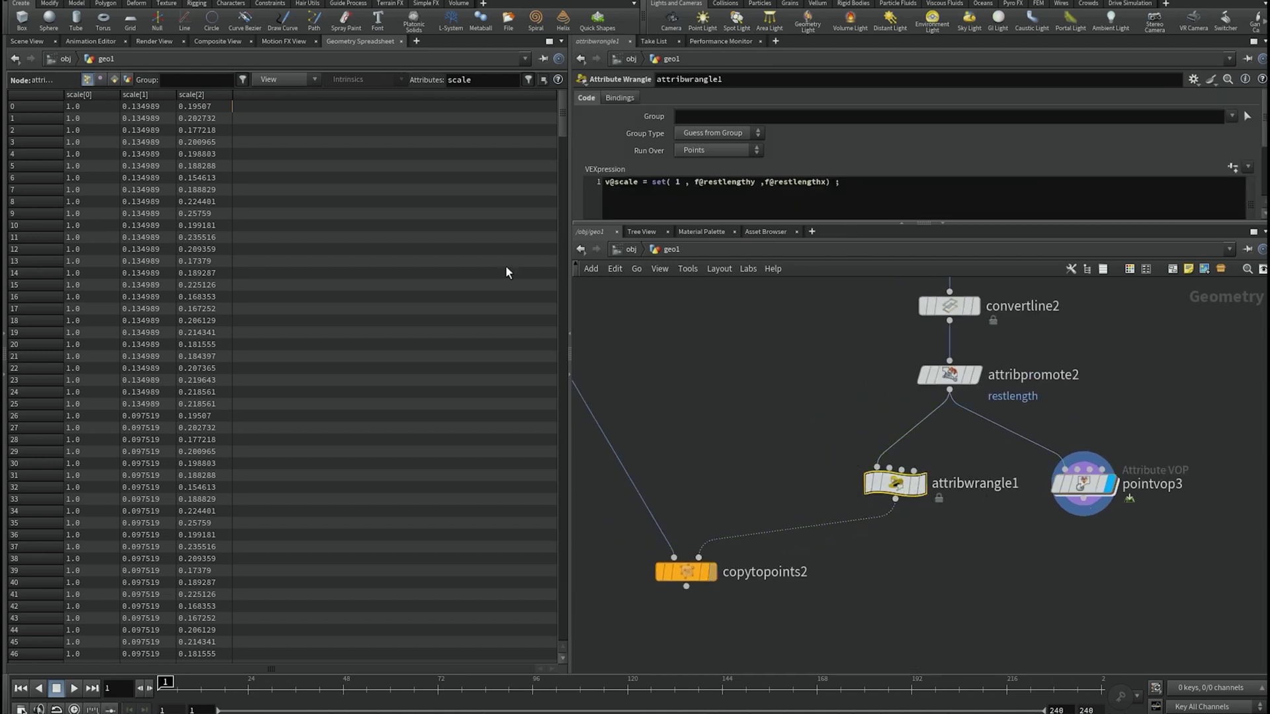
pyautogui.click(702, 406)
# - Display copytopoints2 in the scene view and compare pointvop3 with attribwrangle1 as the source of its target points
pyautogui.click(28, 41)
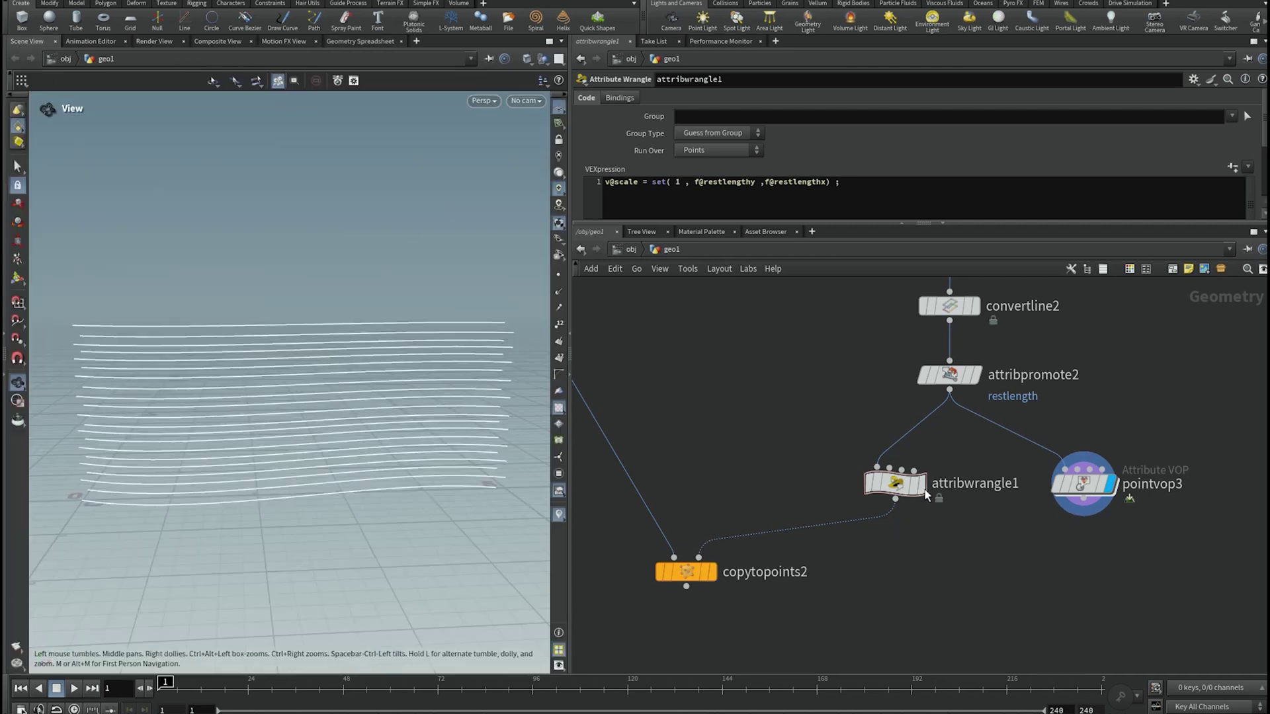
pyautogui.click(713, 571)
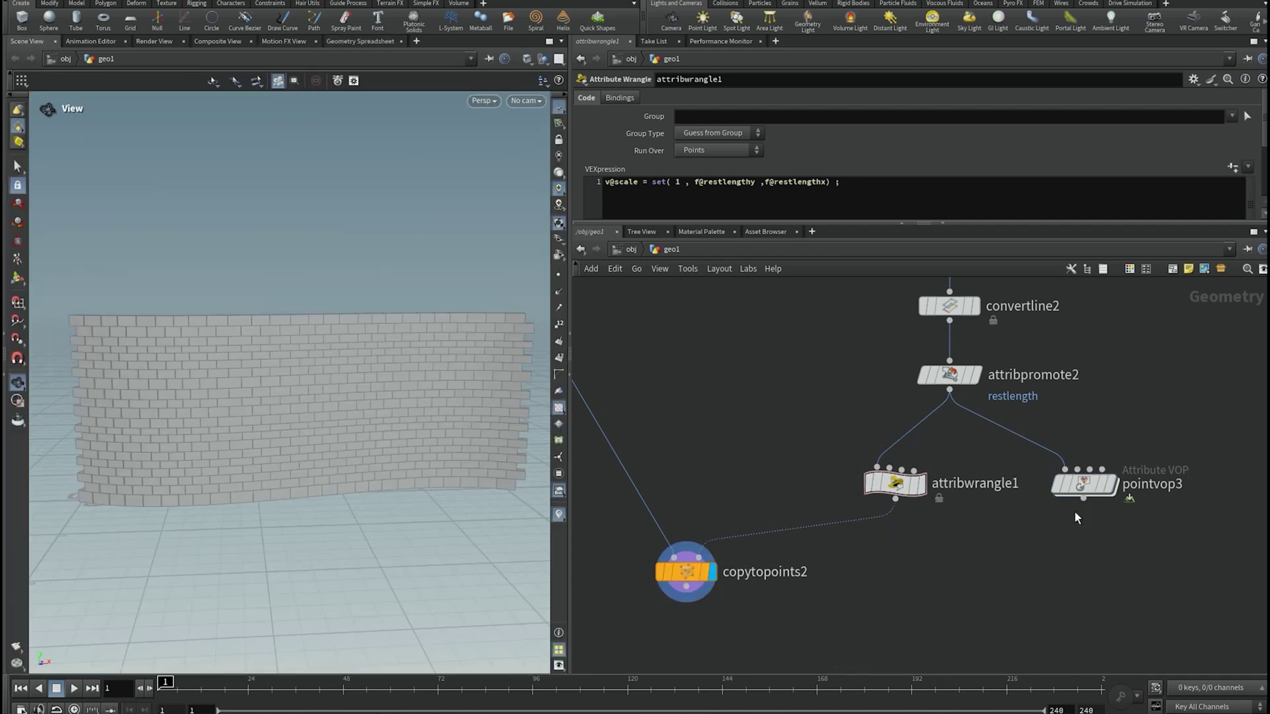
pyautogui.moveTo(1083, 498); pyautogui.dragTo(699, 558)
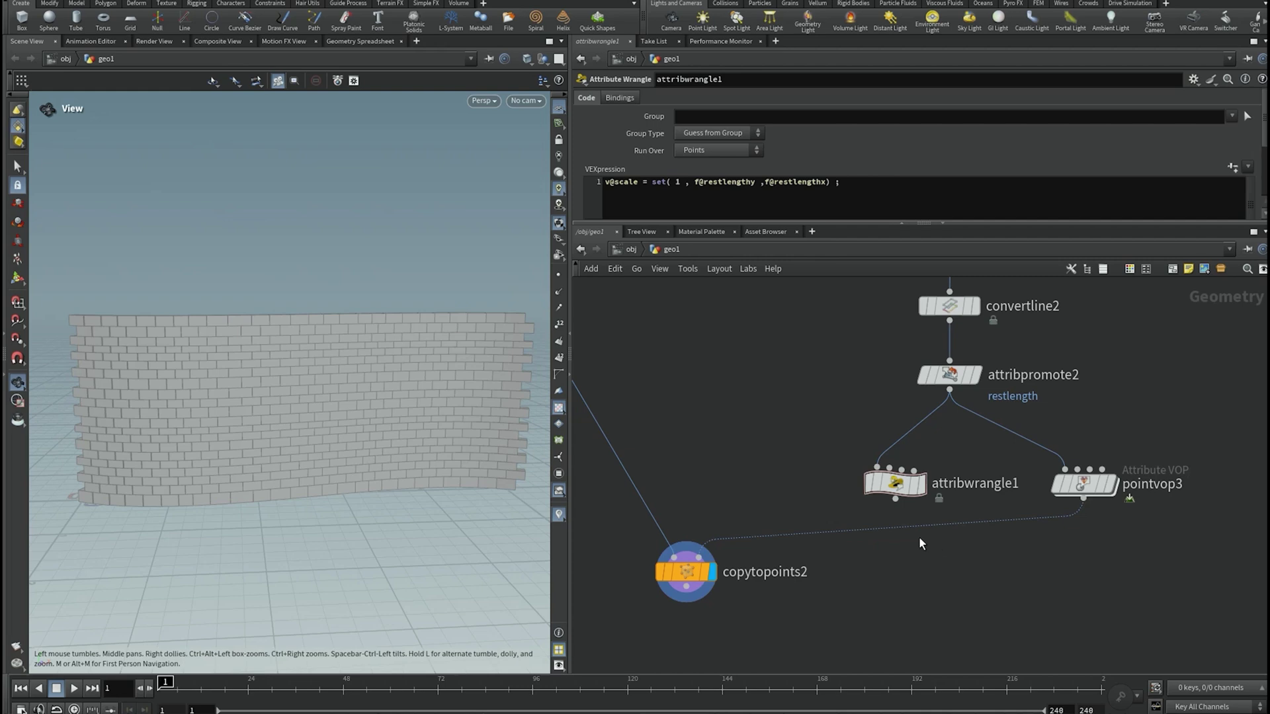
pyautogui.moveTo(894, 508); pyautogui.dragTo(699, 558)
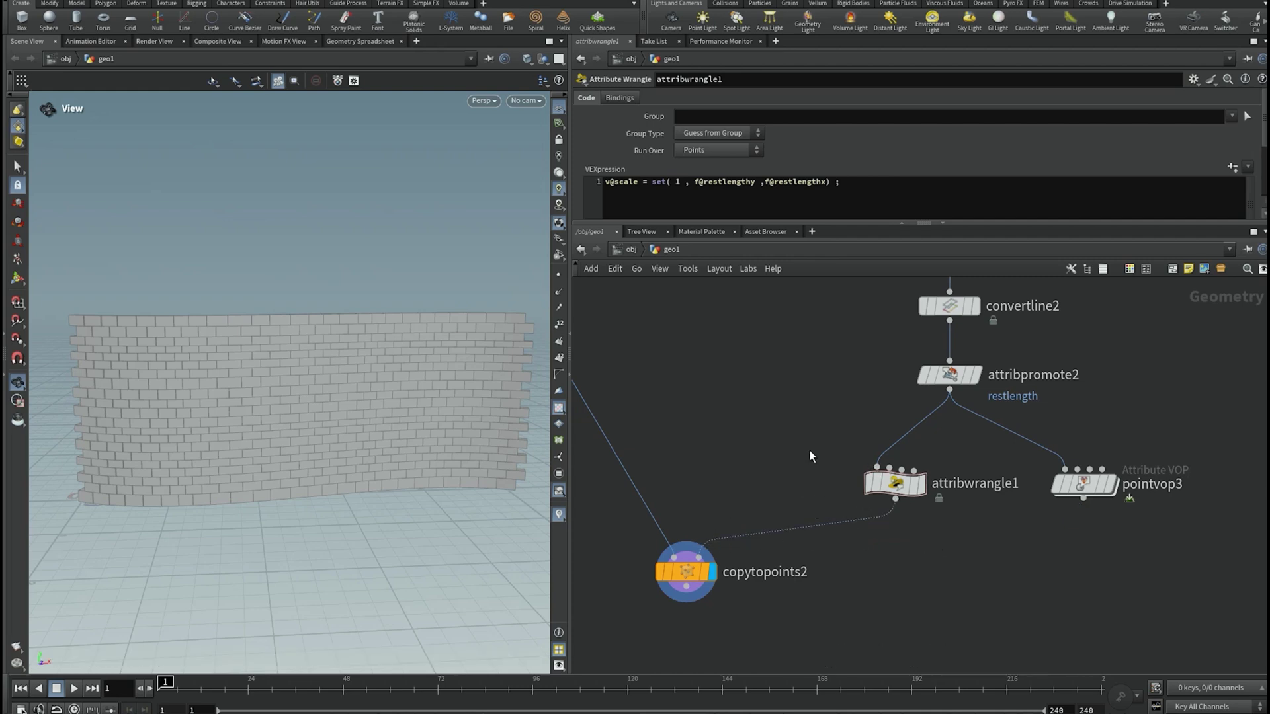
# - Connect pointvop3 to the target points input of copytopoints2 in place of attribwrangle1
pyautogui.moveTo(860, 477); pyautogui.dragTo(971, 535)
pyautogui.scroll(-2, 1059, 526)
pyautogui.moveTo(1079, 503); pyautogui.dragTo(777, 545)
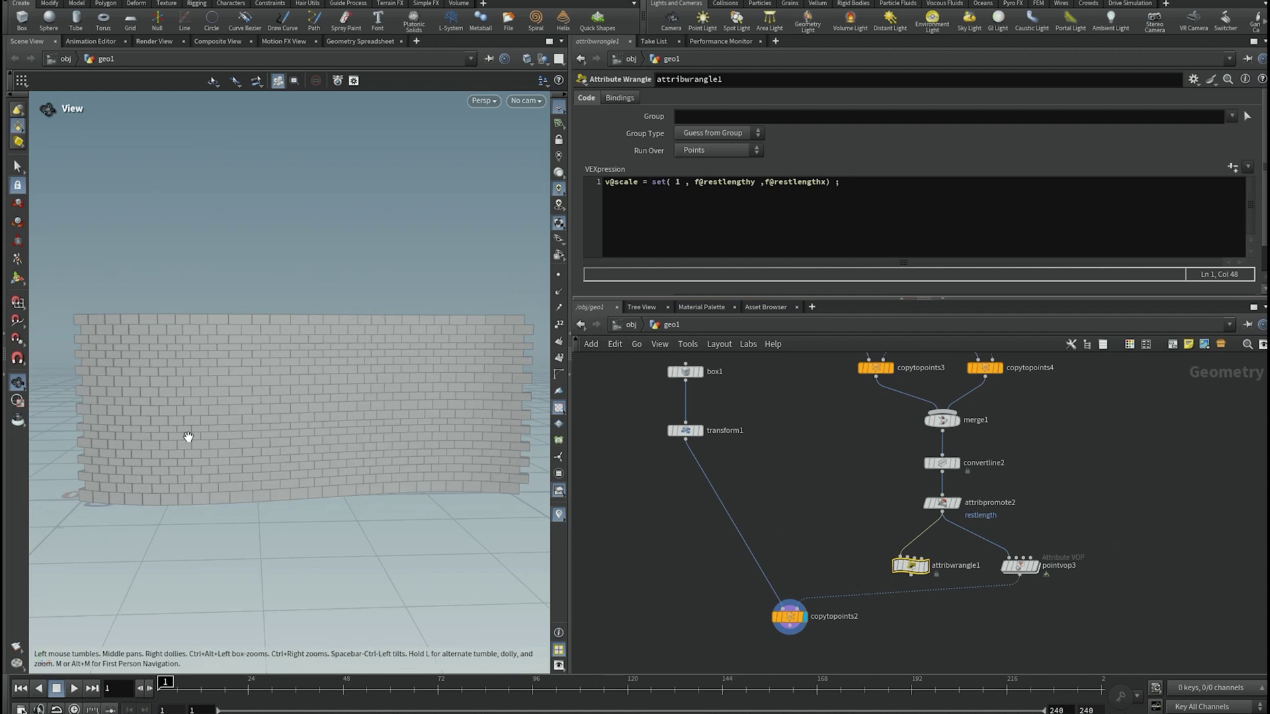
pyautogui.scroll(-1, 825, 486)
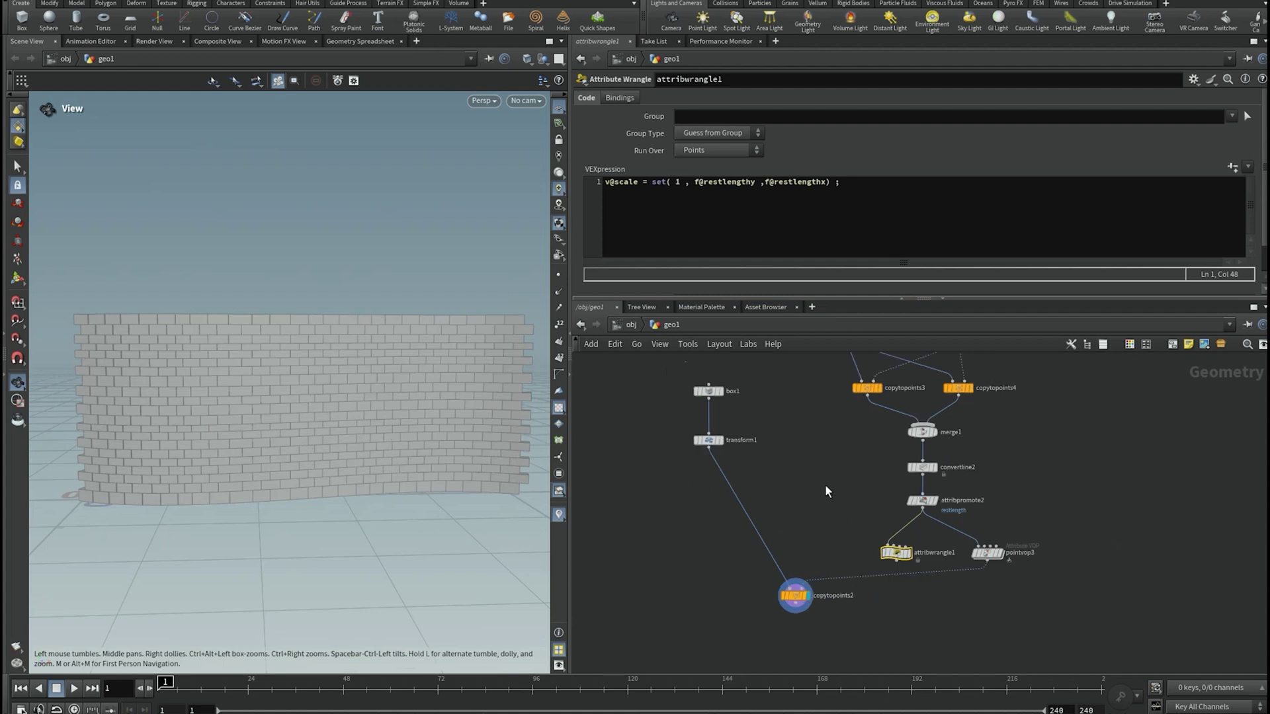